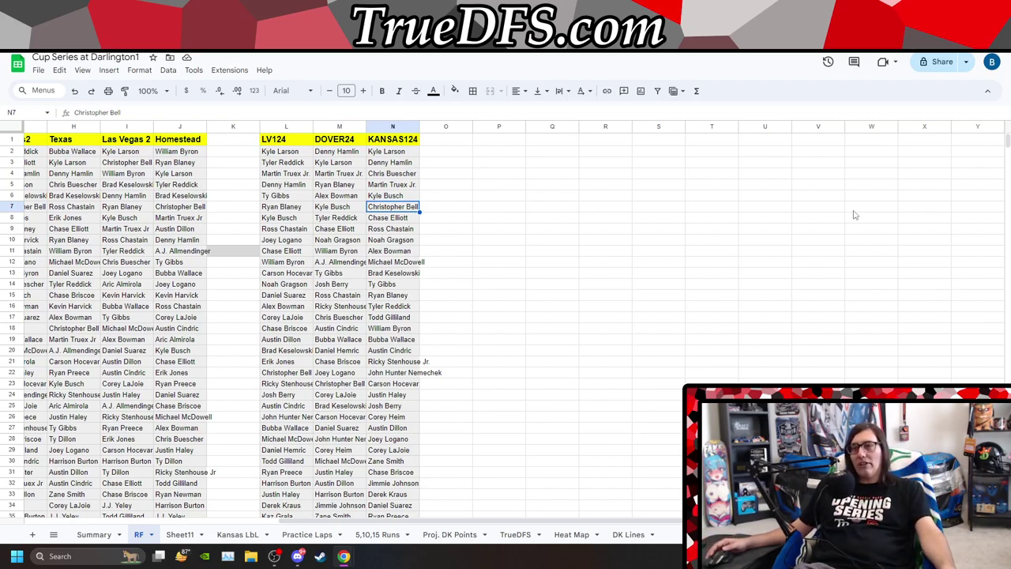
# Review the top three drivers in the KANSAS124 and LV124 columns.
pyautogui.click(410, 155)
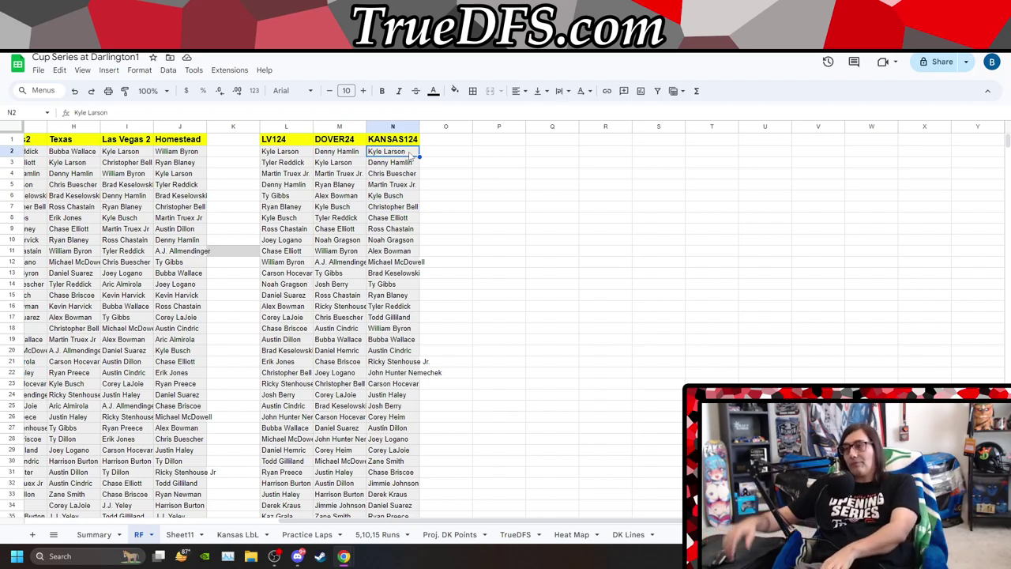
pyautogui.press('Down')
pyautogui.press('Down')
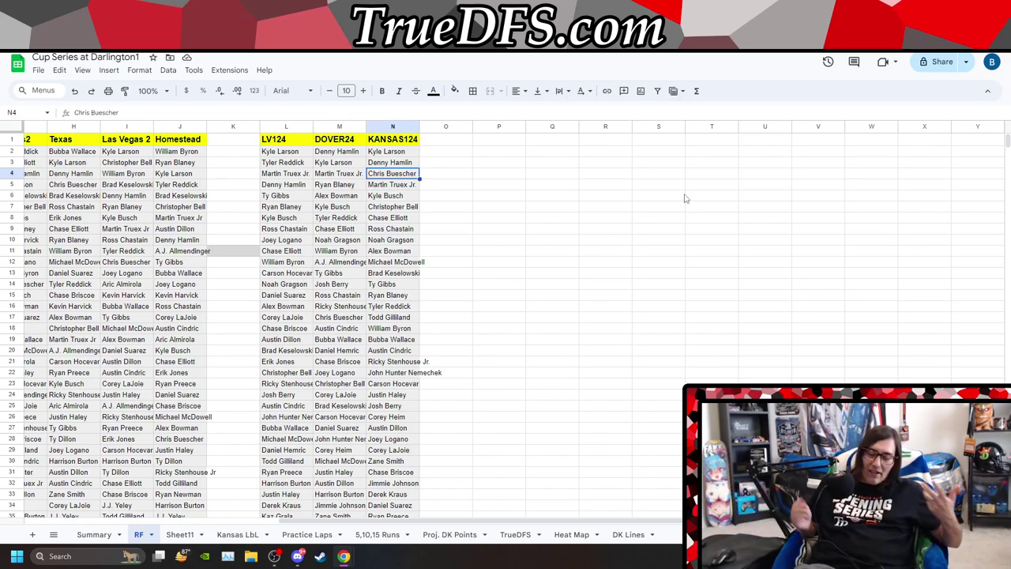
pyautogui.press('Left')
pyautogui.press('Left')
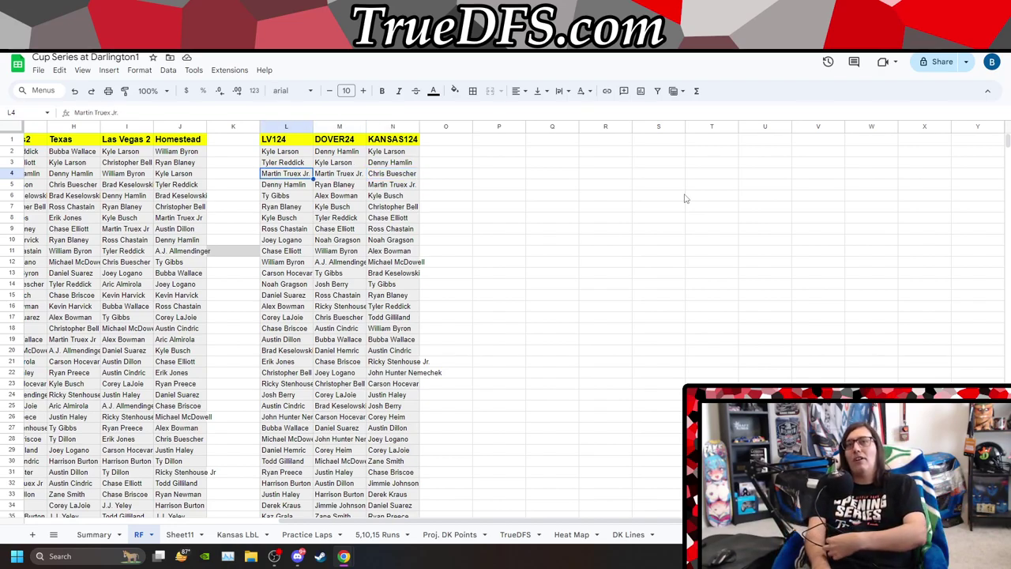
pyautogui.press('Up')
pyautogui.press('Up')
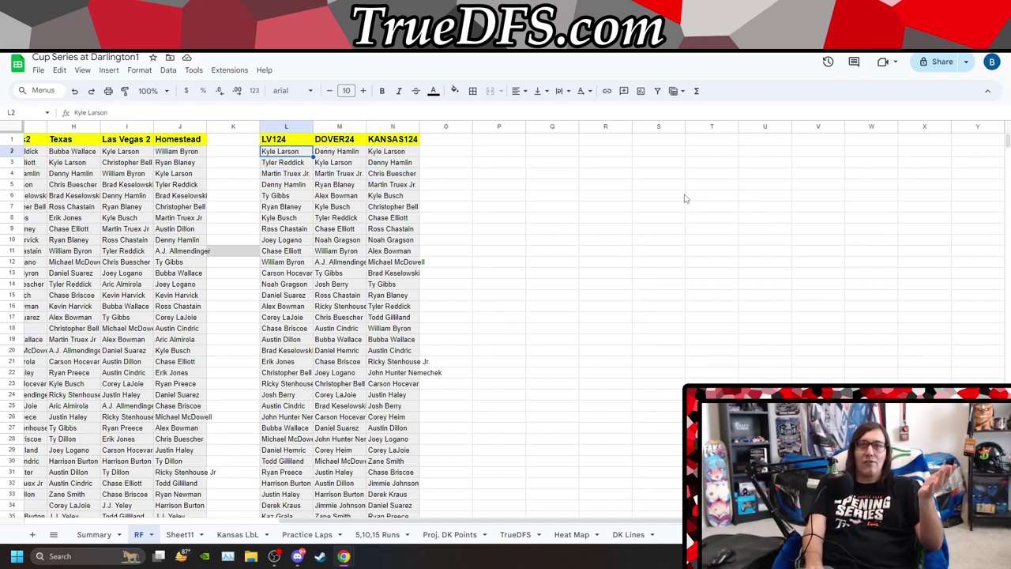
# Compare the leading drivers across the LV124, DOVER24 and KANSAS124 columns.
pyautogui.press('Right')
pyautogui.press('Right')
pyautogui.press('Down')
pyautogui.press('Left')
pyautogui.press('Left')
pyautogui.press('Up')
pyautogui.press('Down')
pyautogui.press('Right')
pyautogui.press('Right')
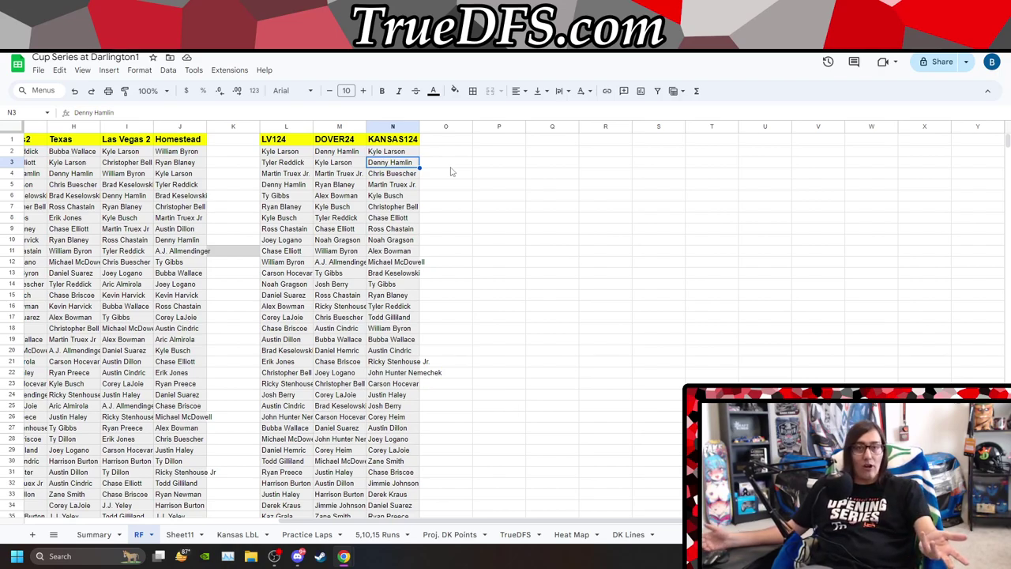
pyautogui.click(342, 221)
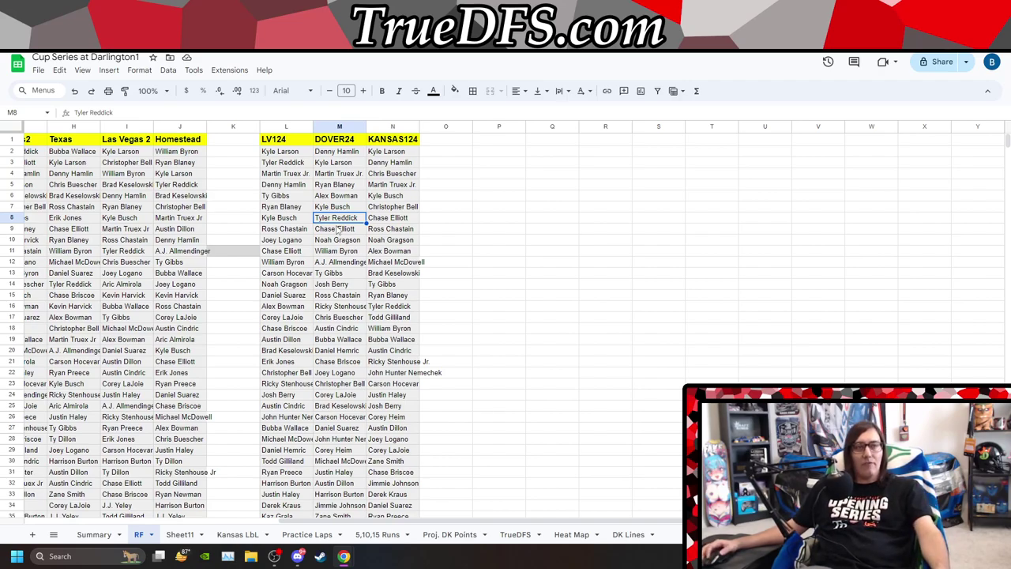
pyautogui.click(401, 207)
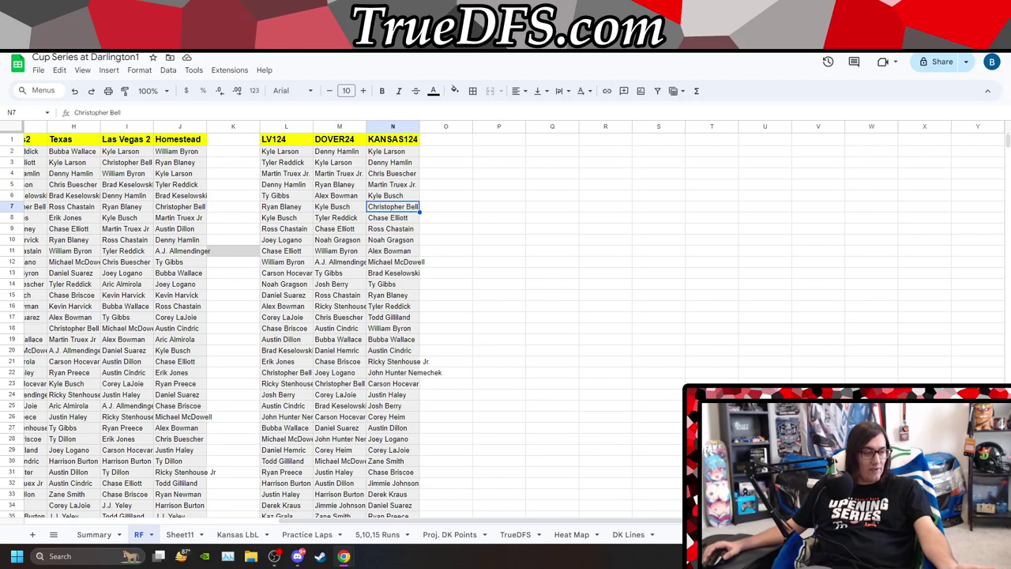
# Switch to the Cup Series at Kansas1 spreadsheet and open its DK Lines sheet.
pyautogui.hotkey('alt', 'Tab')
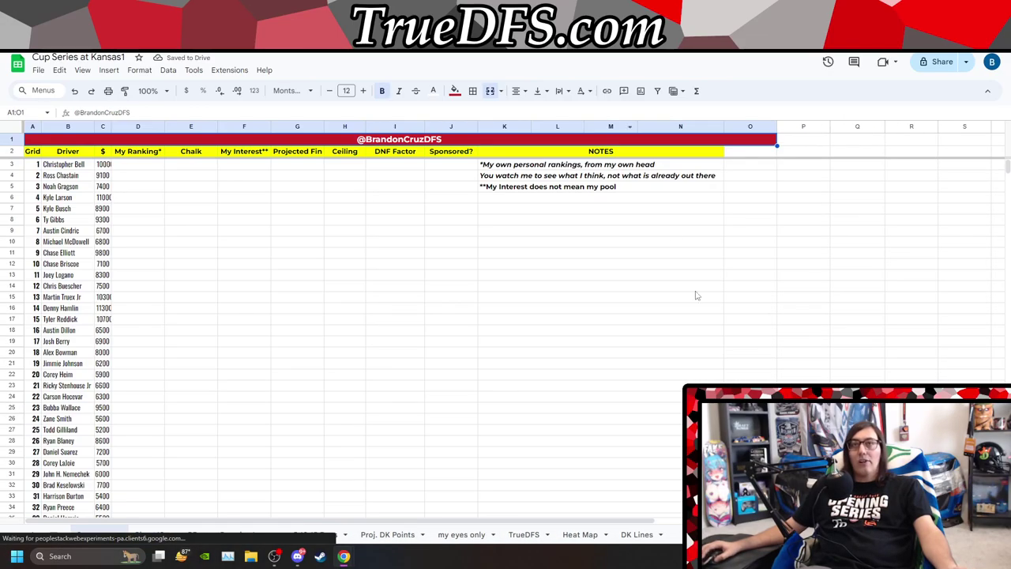
pyautogui.click(637, 534)
pyautogui.click(224, 221)
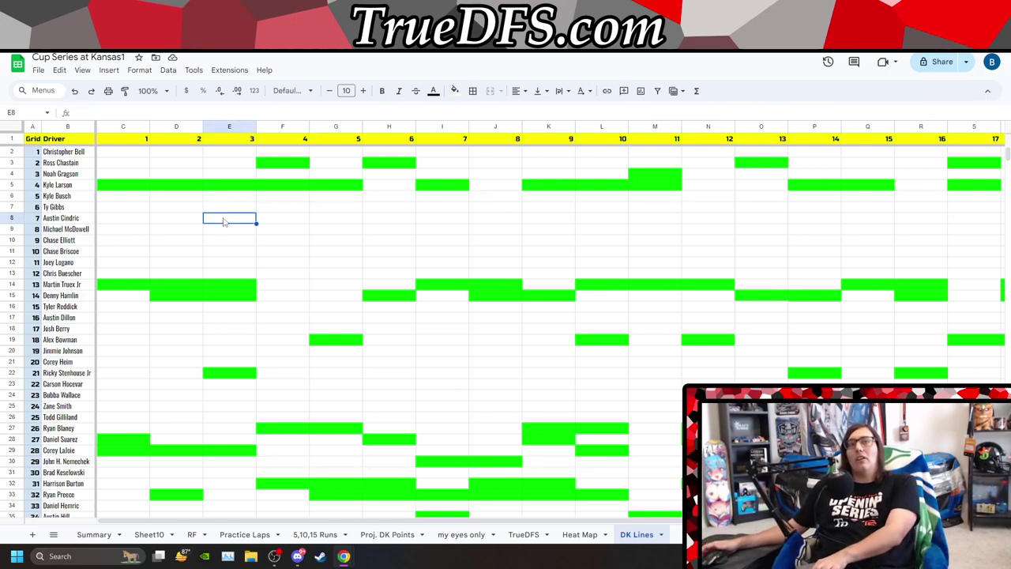
# Scan the first few lineup columns of the DK Lines sheet, up to lineup 6.
pyautogui.press('Right')
pyautogui.press('Right')
pyautogui.press('Right')
pyautogui.press('Right')
pyautogui.press('Right')
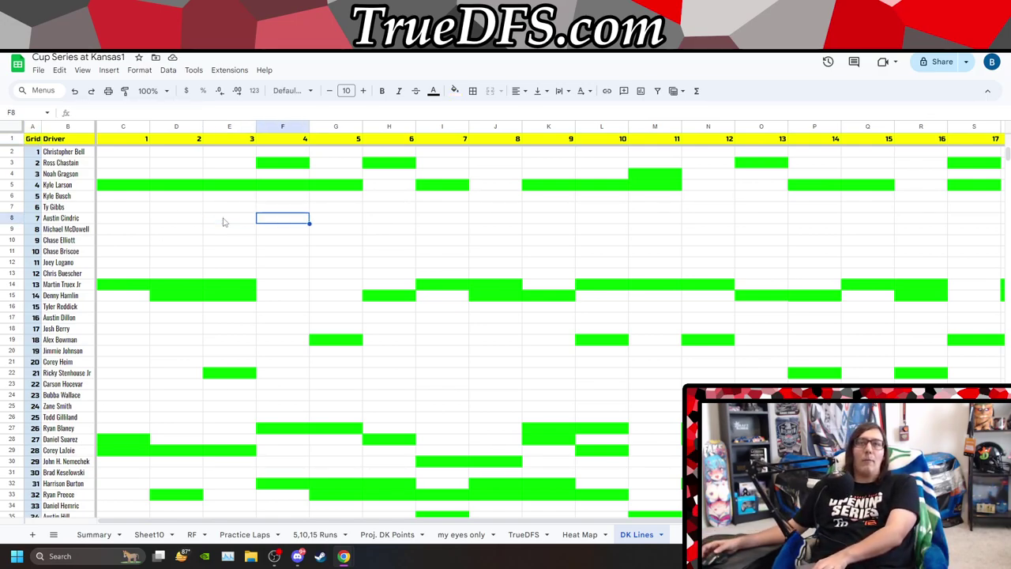
pyautogui.press('Left')
pyautogui.press('Left')
pyautogui.press('Left')
pyautogui.press('Left')
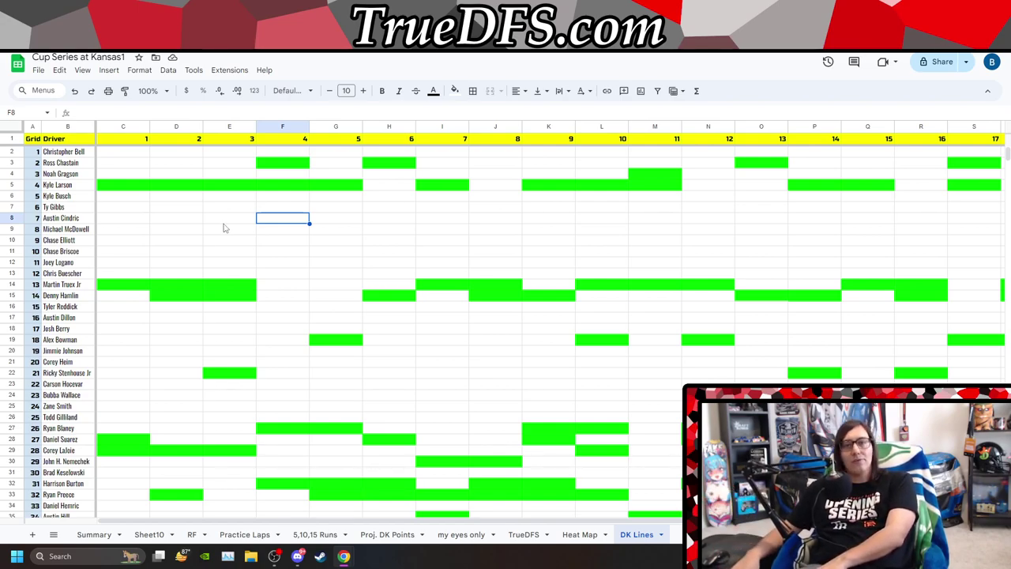
pyautogui.press('Right')
pyautogui.press('Right')
pyautogui.press('Right')
pyautogui.press('Right')
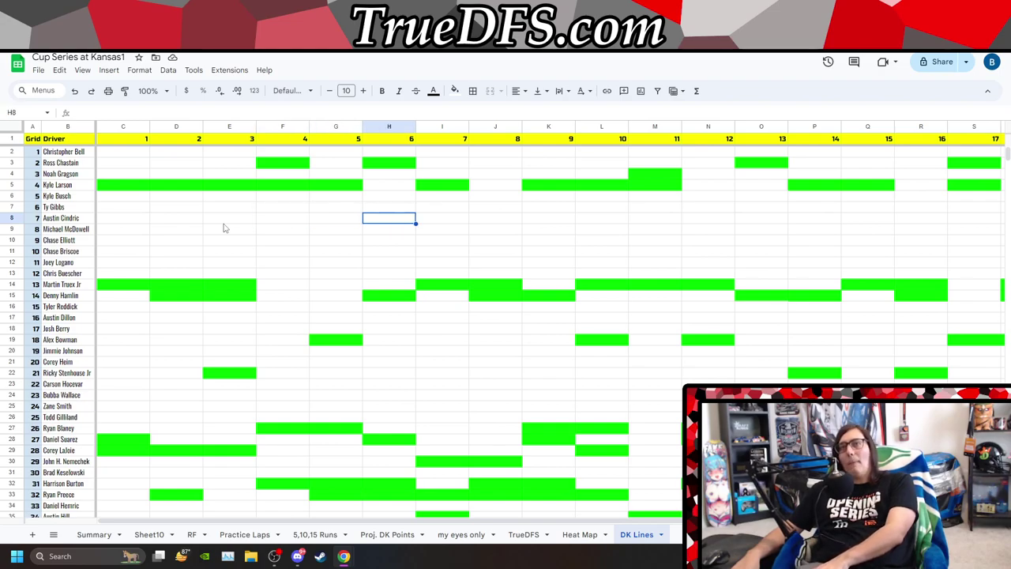
pyautogui.press('Left')
pyautogui.press('Left')
pyautogui.press('Left')
pyautogui.press('Left')
# Examine Ross Chastain's row across lineups 1 to 17 and return to its grid cell.
pyautogui.press('Up')
pyautogui.press('Up')
pyautogui.press('Up')
pyautogui.press('Up')
pyautogui.press('Up')
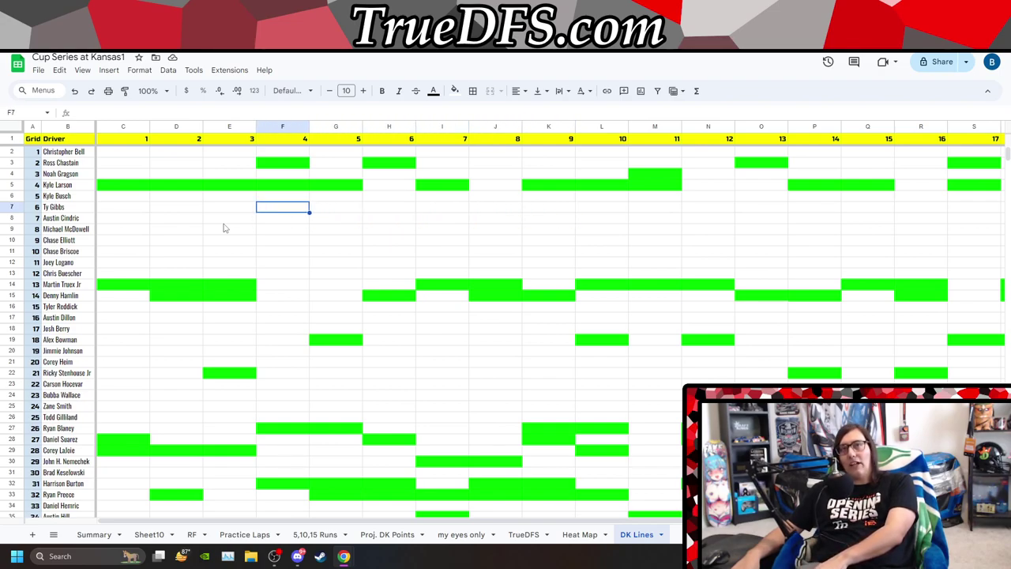
pyautogui.press('Right')
pyautogui.press('Right')
pyautogui.press('Right')
pyautogui.press('Right')
pyautogui.press('Right')
pyautogui.press('Right')
pyautogui.press('Right')
pyautogui.press('Right')
pyautogui.press('Right')
pyautogui.press('Right')
pyautogui.press('Right')
pyautogui.press('Right')
pyautogui.press('Right')
pyautogui.press('Right')
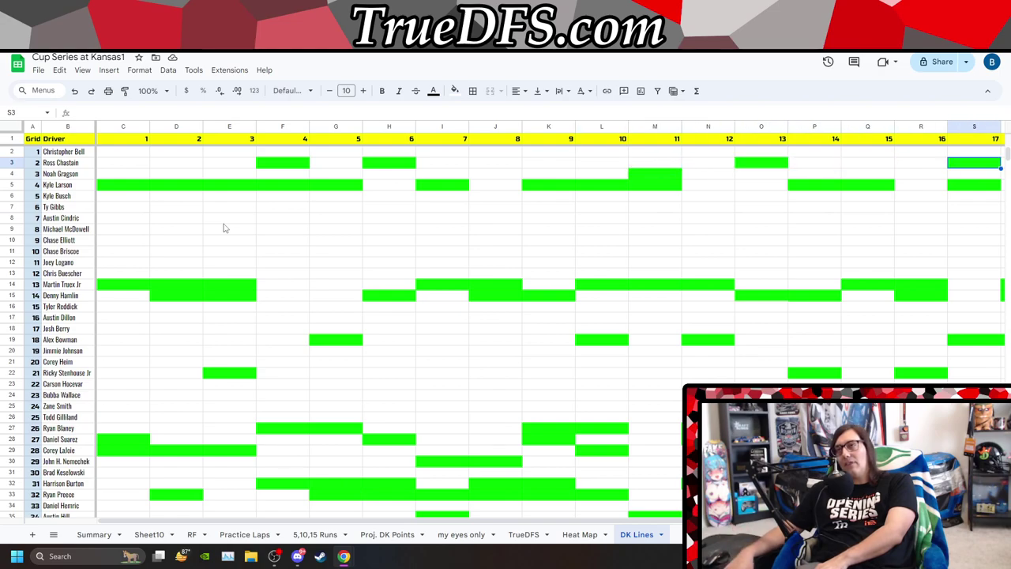
pyautogui.press('Left')
pyautogui.press('Left')
pyautogui.press('Left')
pyautogui.press('Left')
pyautogui.press('Left')
pyautogui.press('Left')
pyautogui.press('Left')
pyautogui.press('Left')
pyautogui.press('Left')
pyautogui.press('Left')
pyautogui.press('Left')
pyautogui.press('Left')
pyautogui.press('Left')
pyautogui.press('Left')
pyautogui.press('Left')
pyautogui.press('Left')
pyautogui.press('Left')
pyautogui.press('Left')
pyautogui.press('Left')
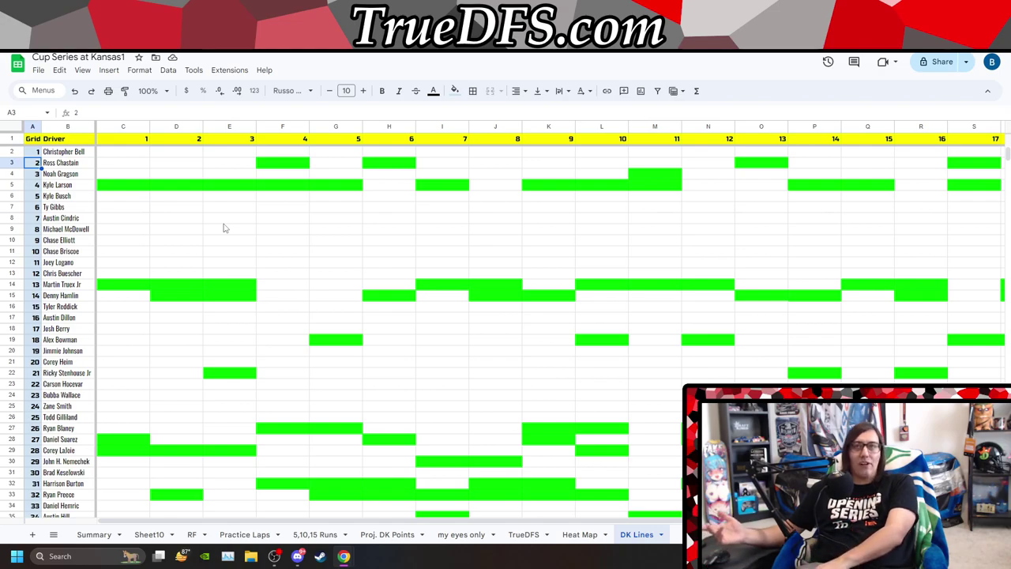
# Check the highlighted cells in Ross Chastain's row up to lineup 6.
pyautogui.press('Right')
pyautogui.press('Right')
pyautogui.press('Right')
pyautogui.press('Right')
pyautogui.press('Right')
pyautogui.press('Right')
pyautogui.press('Right')
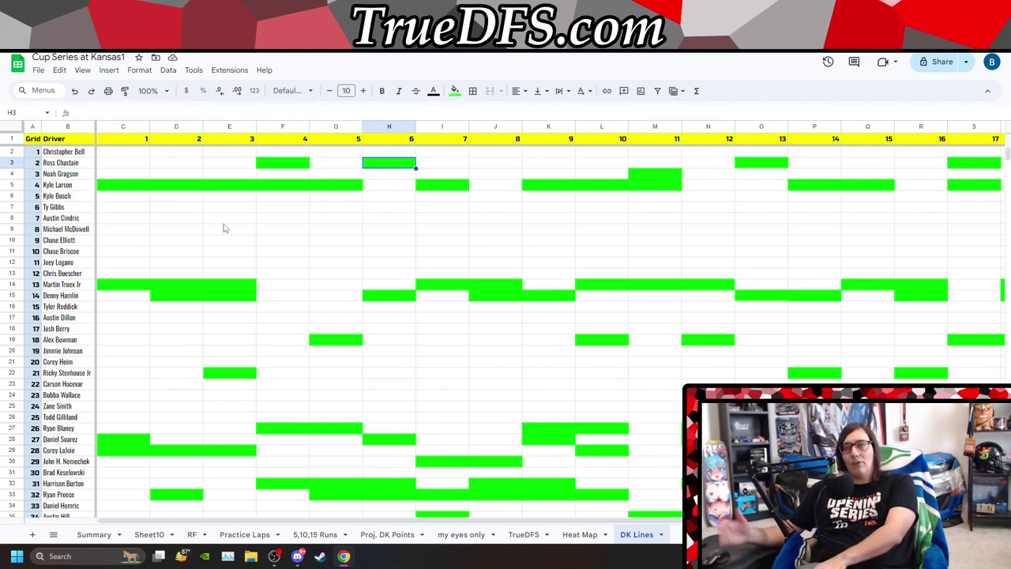
pyautogui.press('Right')
pyautogui.press('Left')
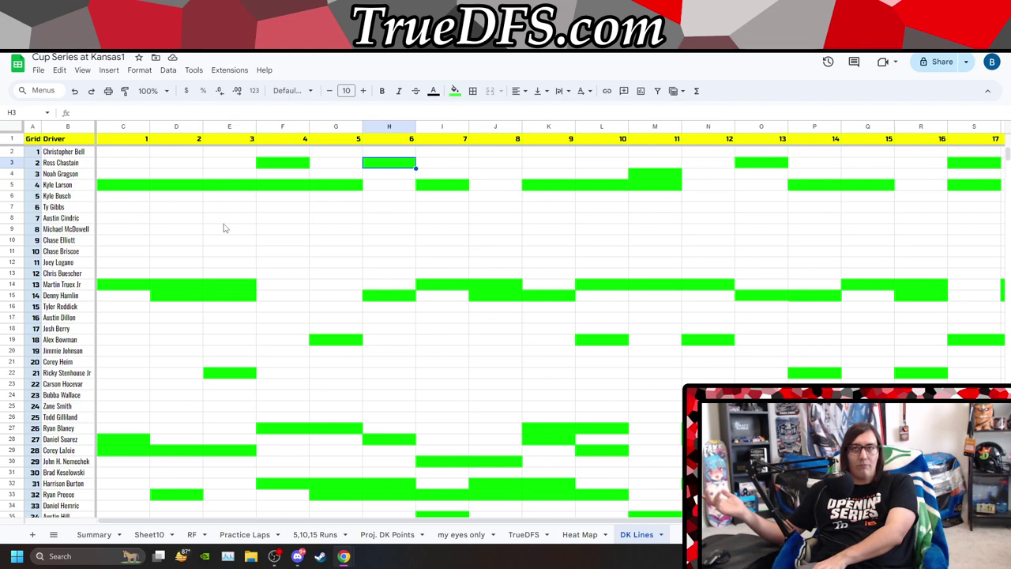
pyautogui.press('Left')
pyautogui.press('Left')
pyautogui.press('Left')
# Examine Kyle Larson's row across the lineup columns up to lineup 14, then back to lineup 6.
pyautogui.press('Down')
pyautogui.press('Down')
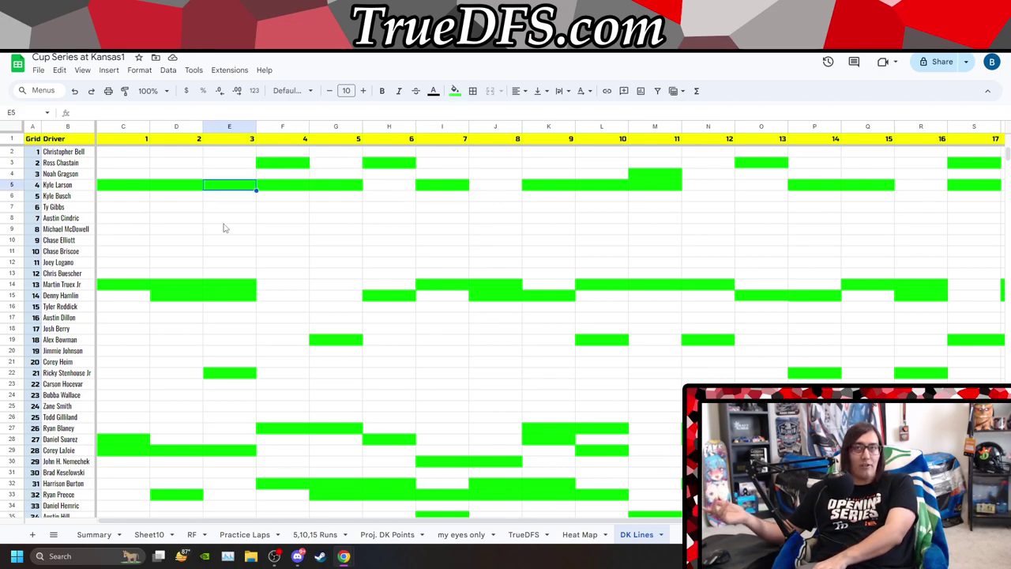
pyautogui.press('Right')
pyautogui.press('Right')
pyautogui.press('Right')
pyautogui.press('Right')
pyautogui.press('Right')
pyautogui.press('Right')
pyautogui.press('Right')
pyautogui.press('Right')
pyautogui.press('Right')
pyautogui.press('Right')
pyautogui.press('Right')
pyautogui.press('Right')
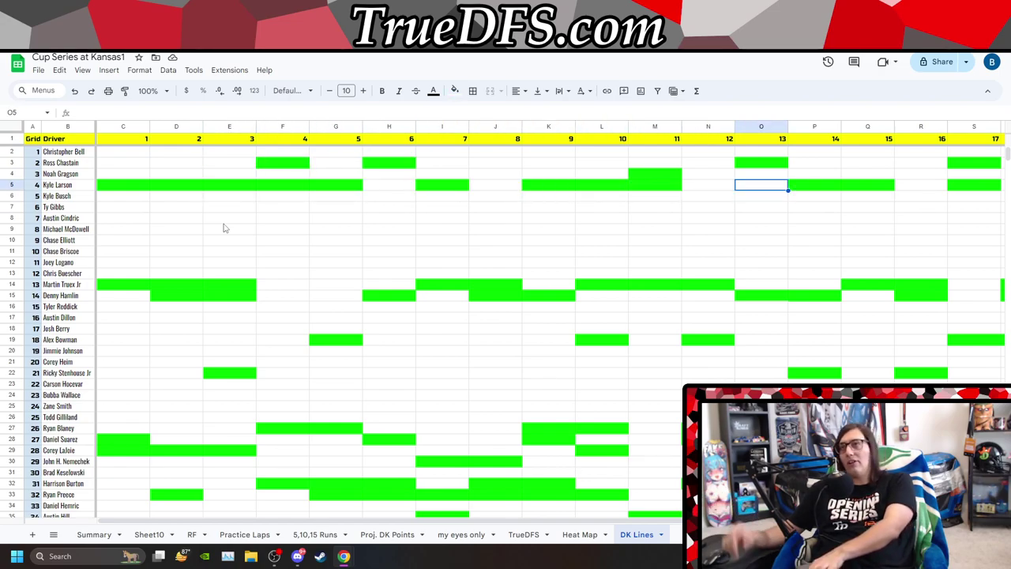
pyautogui.press('Right')
pyautogui.press('Left')
pyautogui.press('Left')
pyautogui.press('Left')
pyautogui.press('Left')
pyautogui.press('Left')
pyautogui.press('Left')
pyautogui.press('Left')
pyautogui.press('Left')
pyautogui.press('Left')
pyautogui.press('Left')
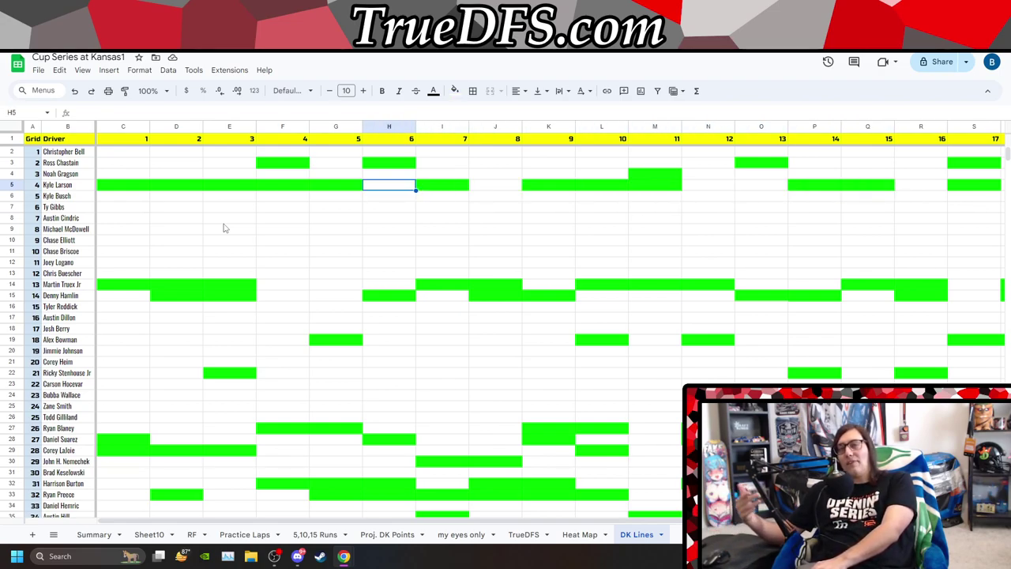
# Compare the lineup 4 column from Ross Chastain's row down to Denny Hamlin's row.
pyautogui.press('Left')
pyautogui.press('Left')
pyautogui.press('Up')
pyautogui.press('Up')
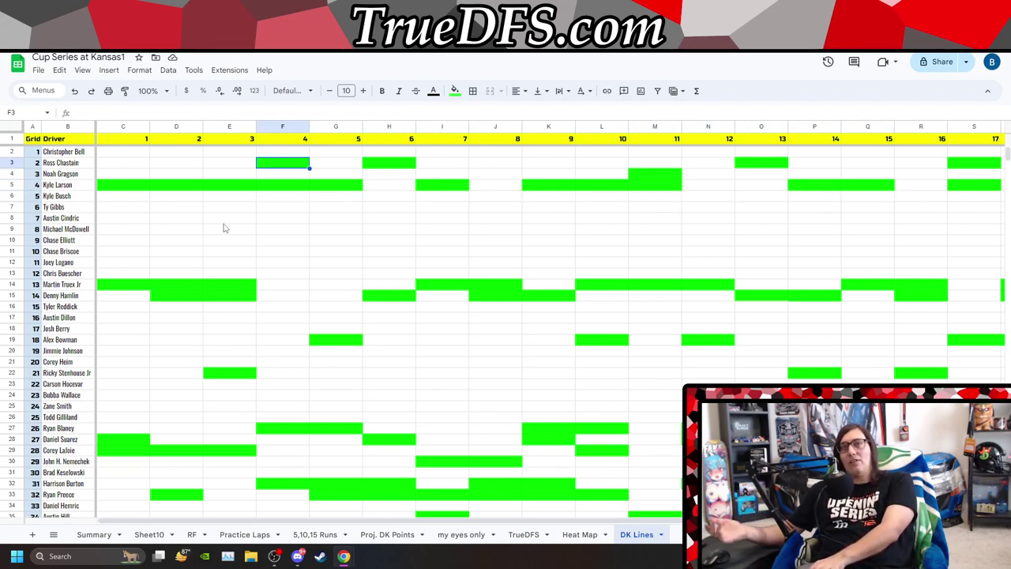
pyautogui.press('Down')
pyautogui.press('Down')
pyautogui.press('Down')
pyautogui.press('Down')
pyautogui.press('Down')
pyautogui.press('Down')
pyautogui.press('Down')
pyautogui.press('Down')
pyautogui.press('Down')
pyautogui.press('Down')
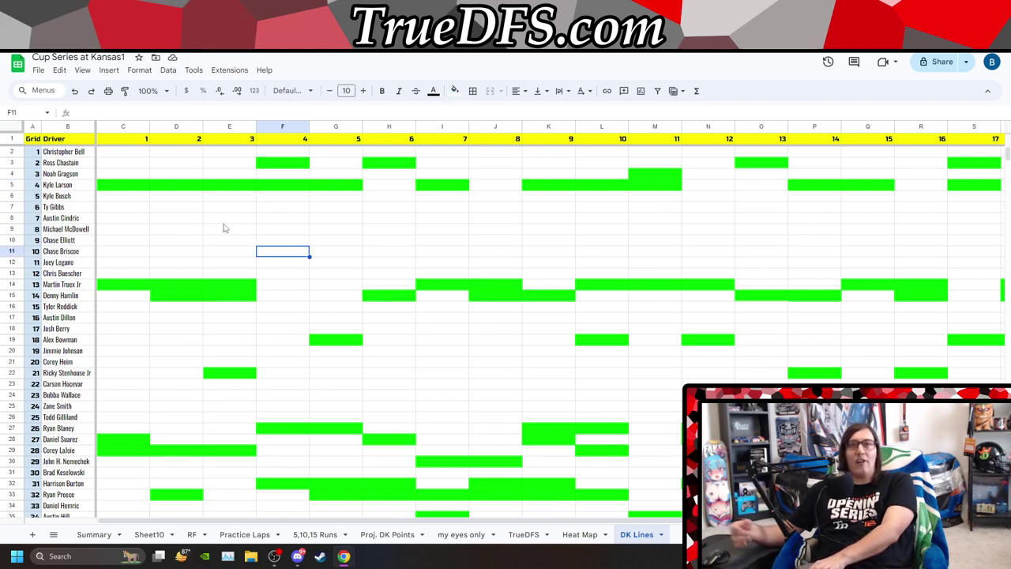
pyautogui.press('Down')
pyautogui.press('Down')
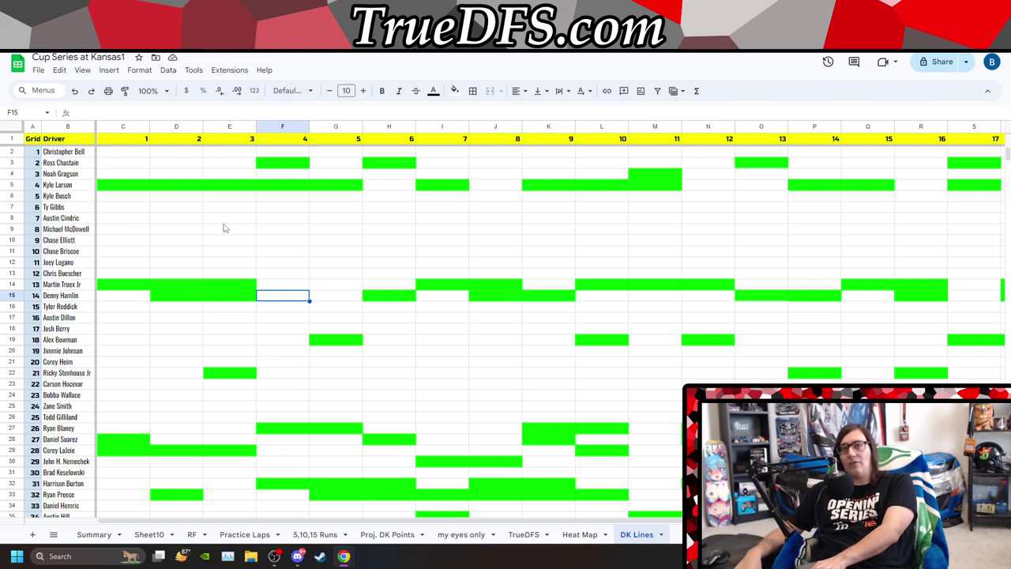
# Examine Denny Hamlin's row from lineup 4 across to lineup 16.
pyautogui.press('Right')
pyautogui.press('Right')
pyautogui.press('Right')
pyautogui.press('Right')
pyautogui.press('Right')
pyautogui.press('Right')
pyautogui.press('Right')
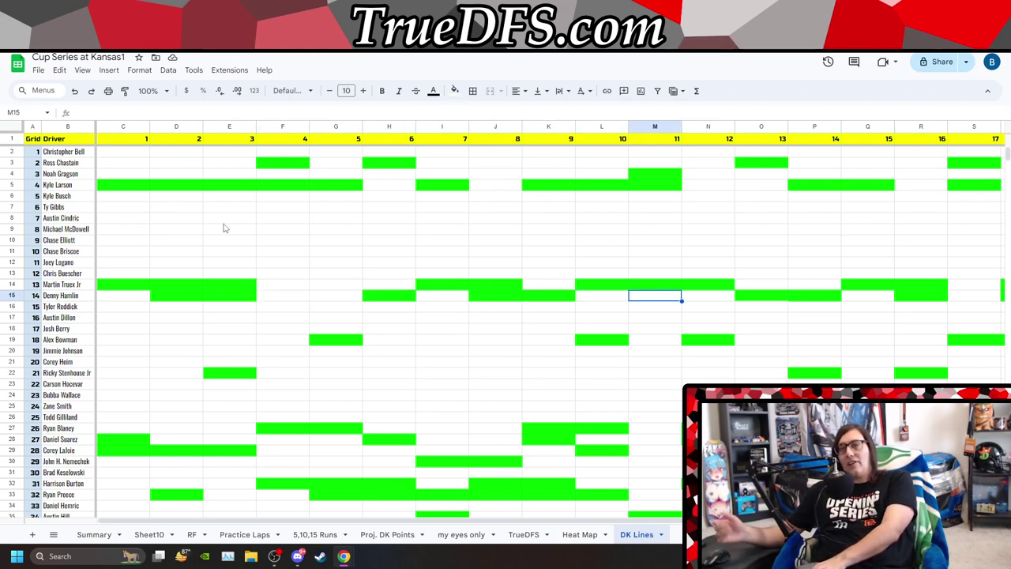
pyautogui.press('Right')
pyautogui.press('Right')
pyautogui.press('Right')
pyautogui.press('Right')
pyautogui.press('Right')
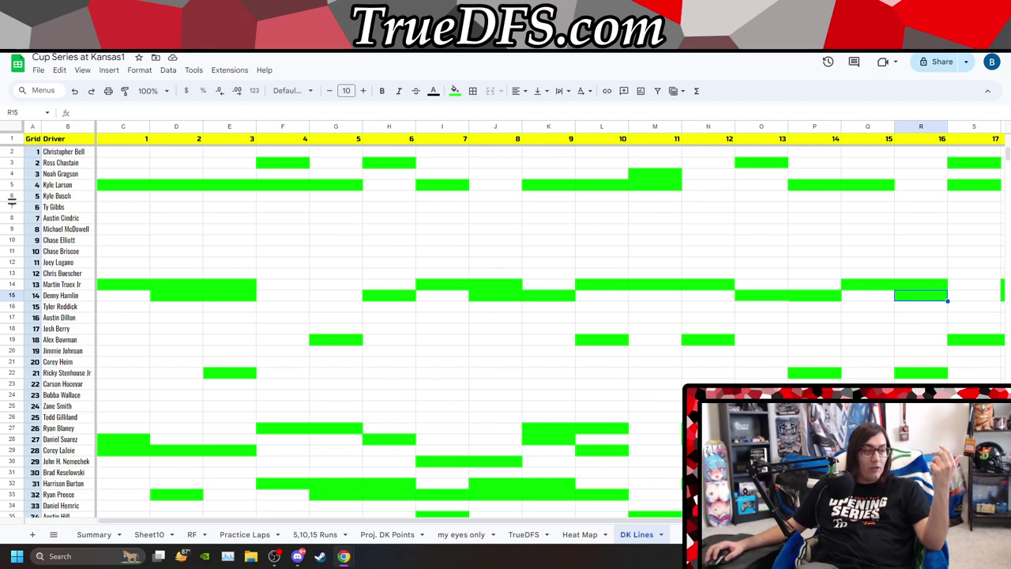
# Switch to the Cup Series at Dover spreadsheet and view its driver lineup grid.
pyautogui.hotkey('alt', 'Tab')
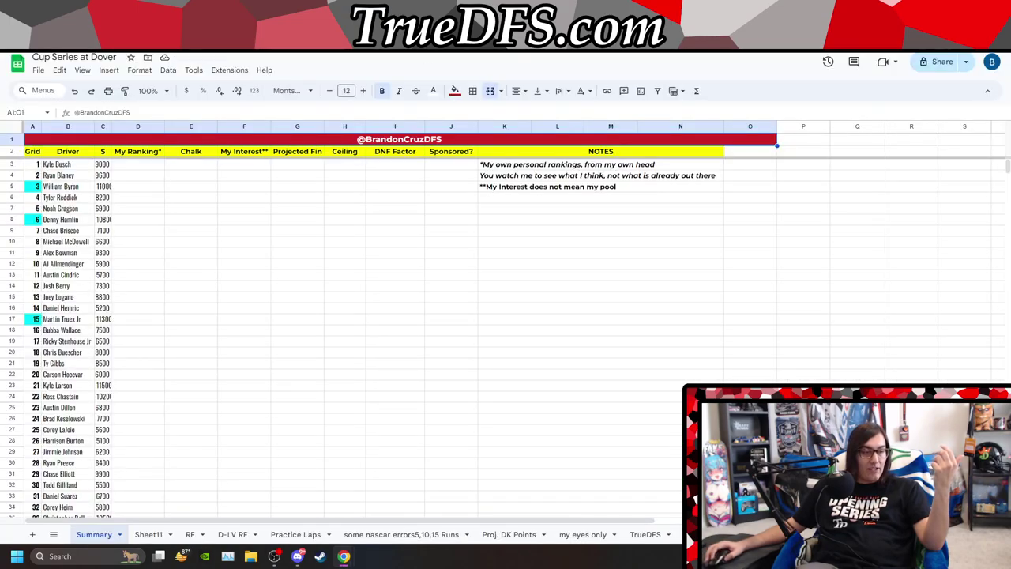
pyautogui.hotkey('alt', 'Tab')
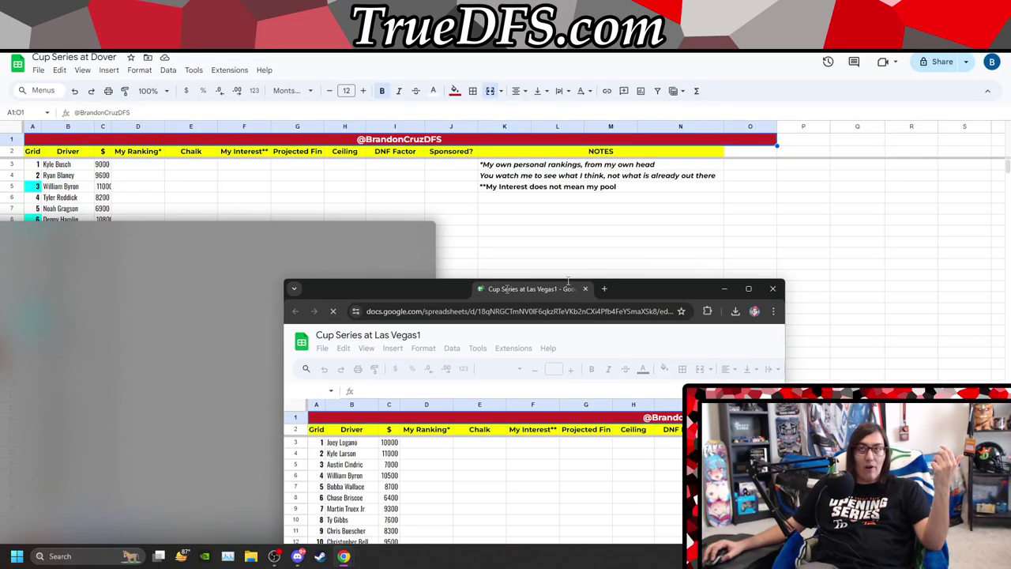
pyautogui.hotkey('alt', 'Tab')
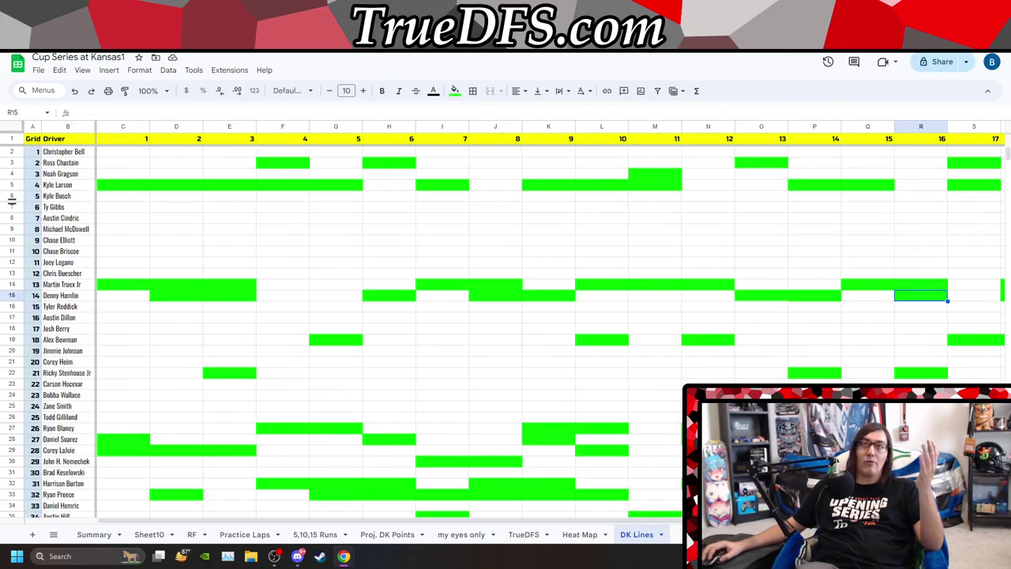
pyautogui.hotkey('alt', 'Tab')
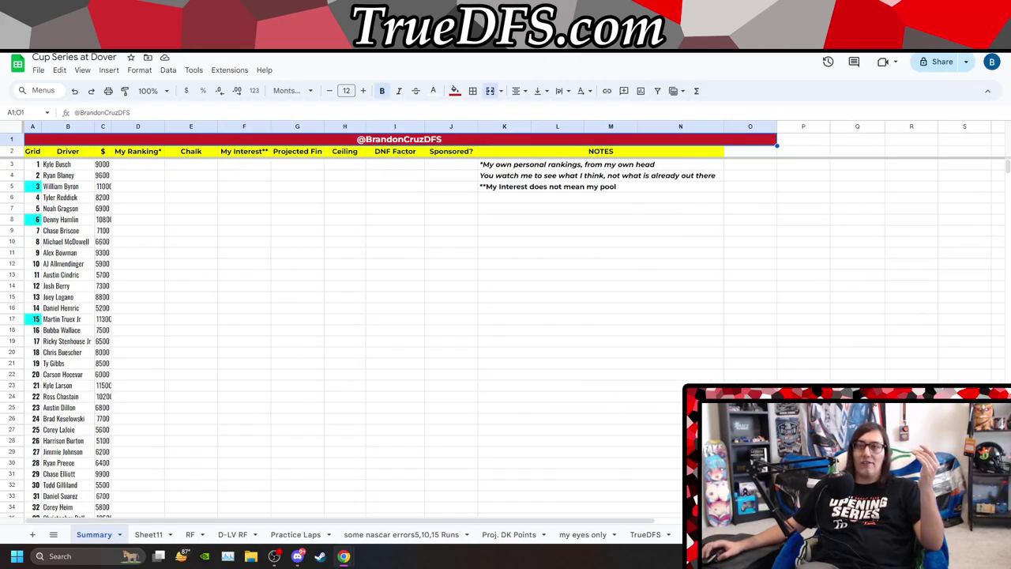
pyautogui.hotkey('alt', 'Tab')
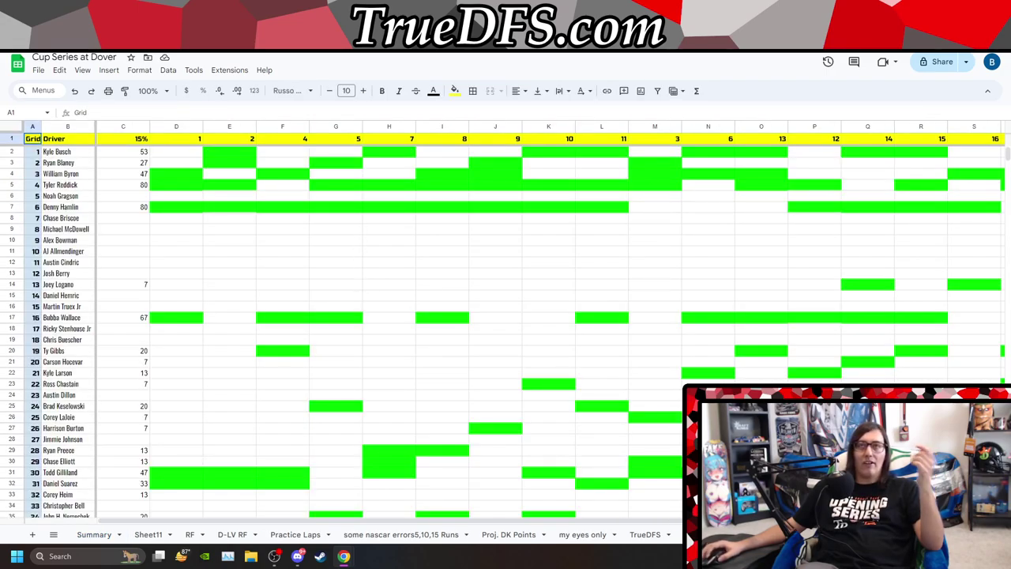
# Look through the DK Lines sheet of the Cup Series at Las Vegas1 spreadsheet and return to Kansas1.
pyautogui.click(458, 24)
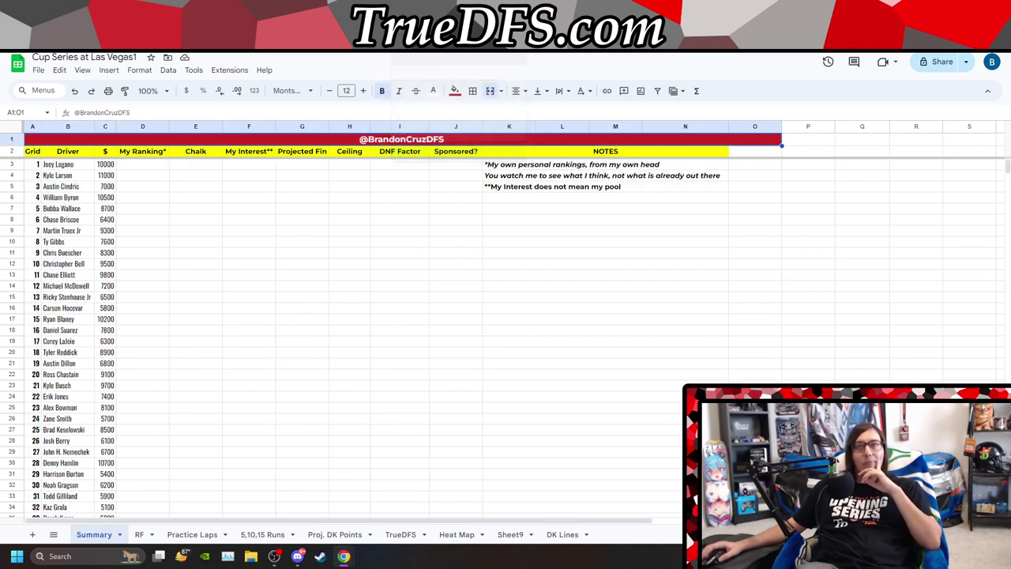
pyautogui.click(562, 534)
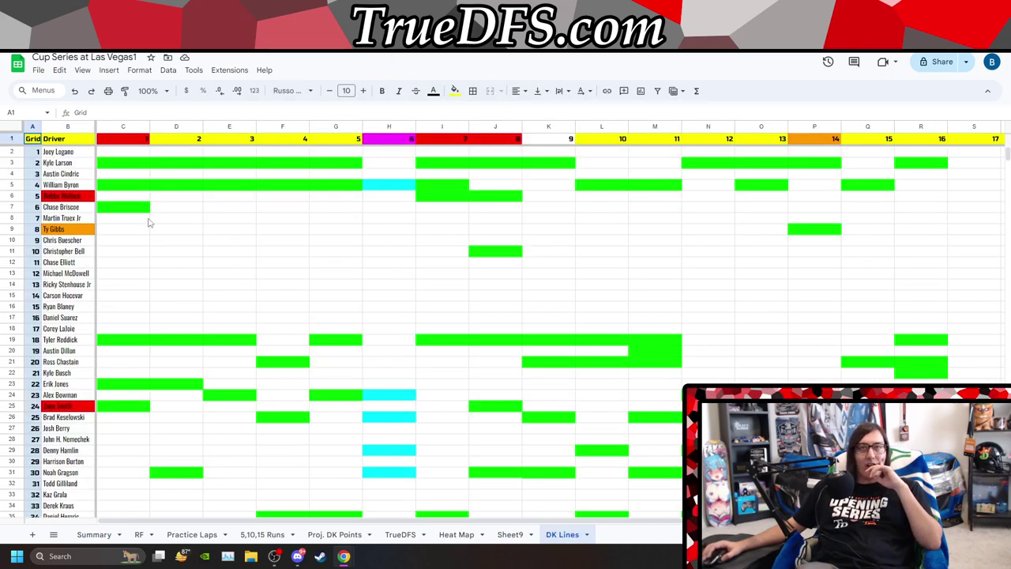
pyautogui.scroll(-3, 384, 271)
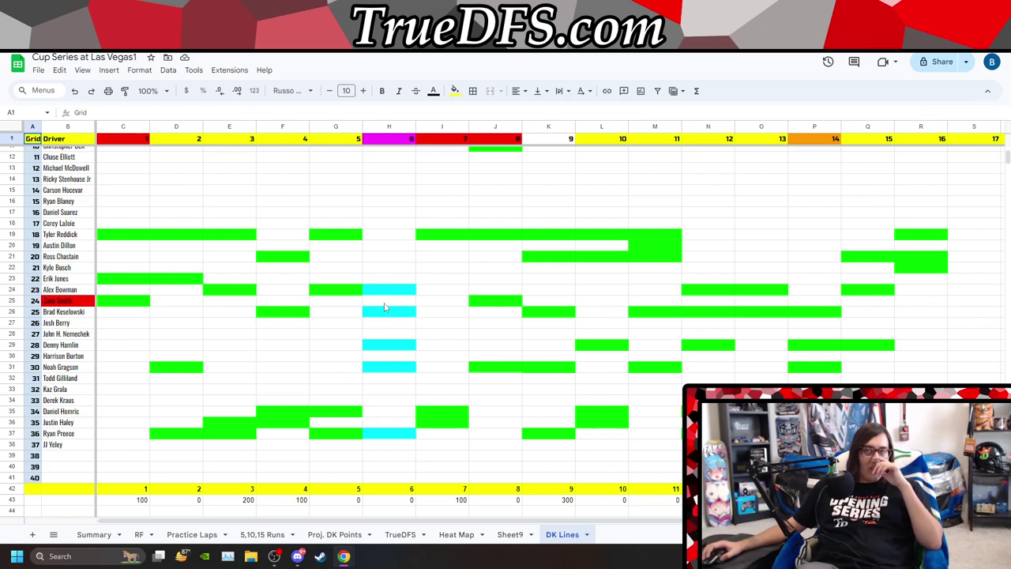
pyautogui.scroll(3, 385, 307)
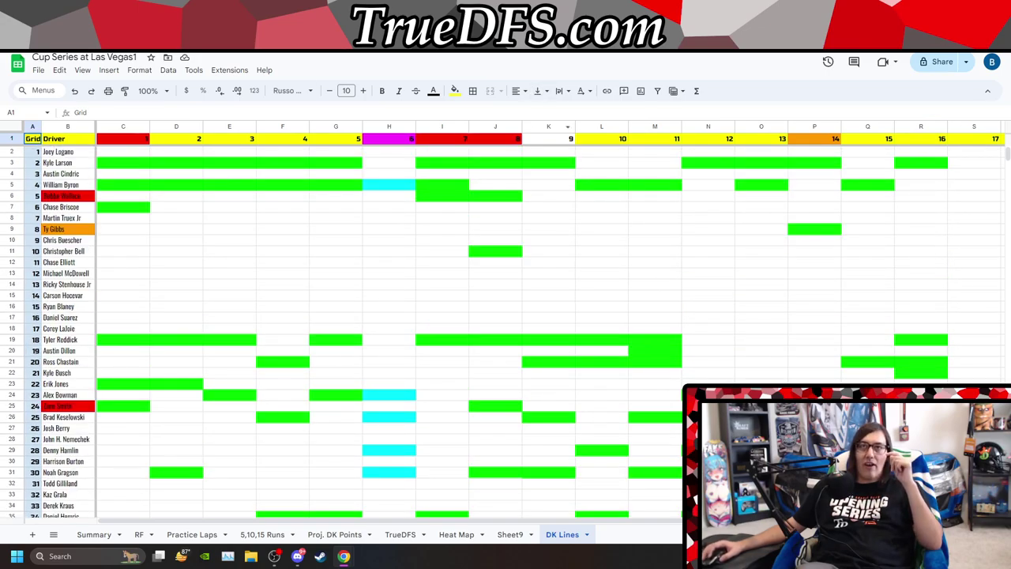
pyautogui.hotkey('ctrl', 'Tab')
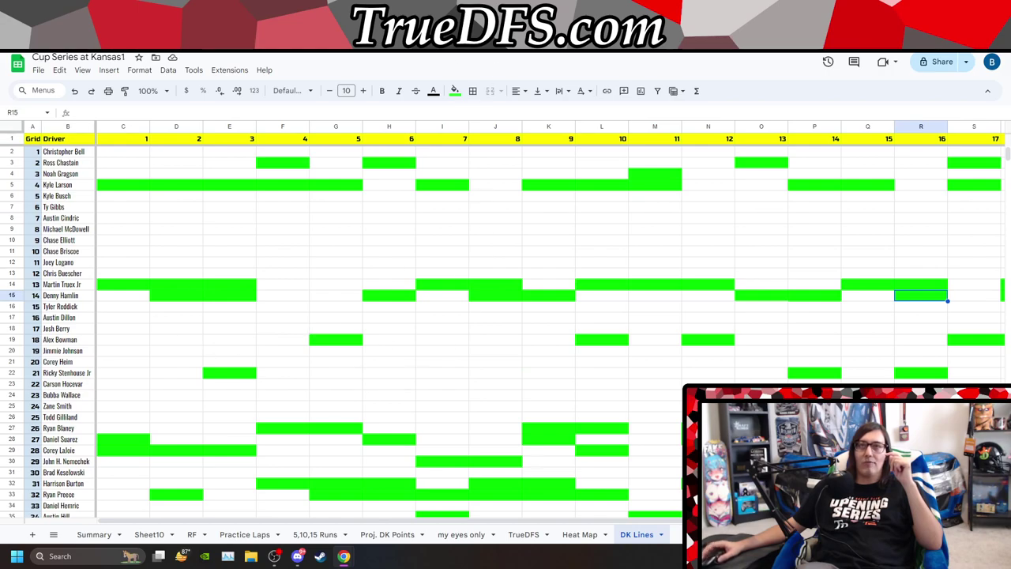
# Look over the DK Lines grid of the Cup Series at Las Vegas1 spreadsheet down to the rows below the driver list.
pyautogui.hotkey('ctrl', 'shift', 'Tab')
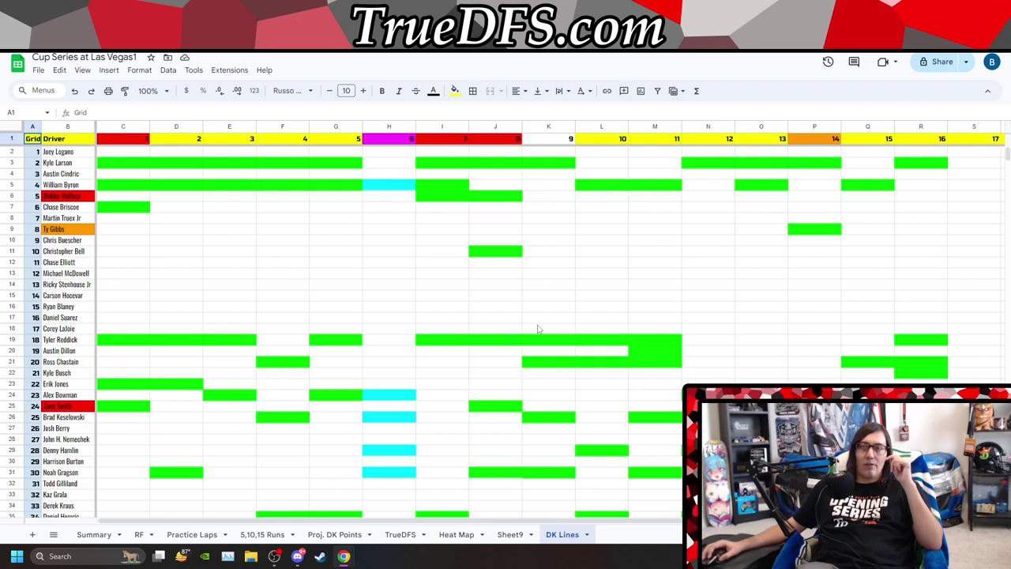
pyautogui.scroll(-2, 395, 182)
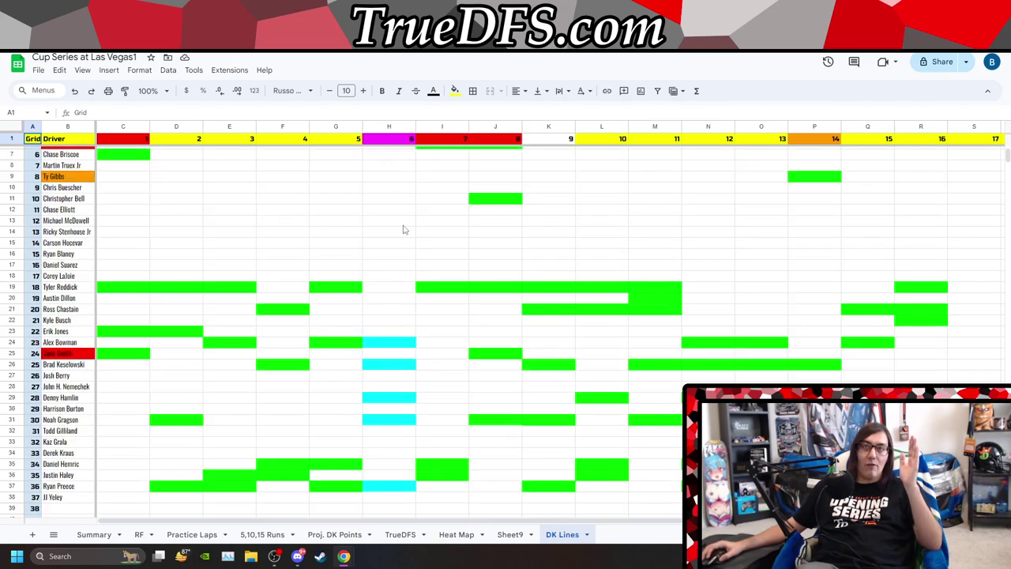
pyautogui.scroll(-2, 240, 318)
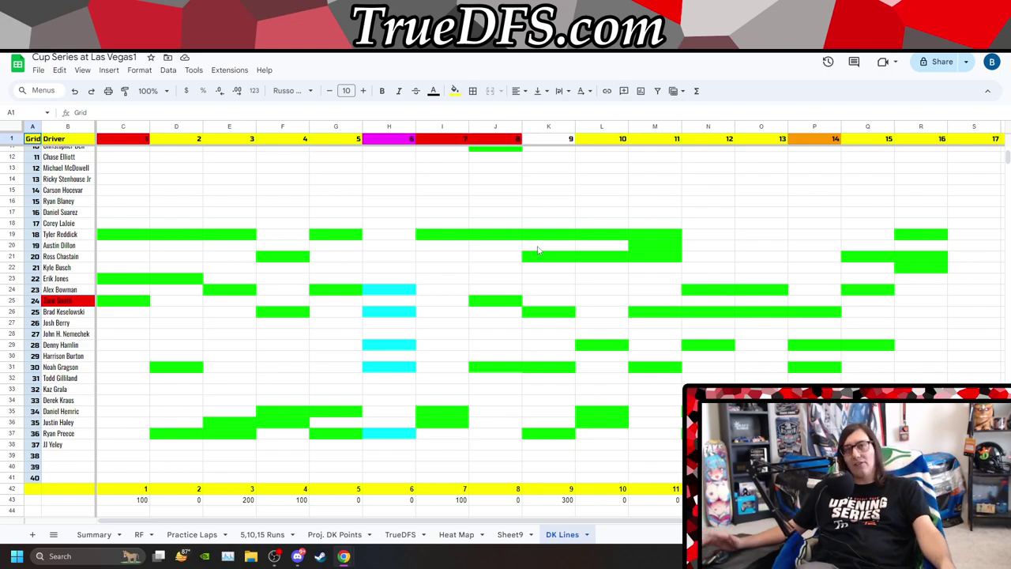
pyautogui.scroll(4, 537, 250)
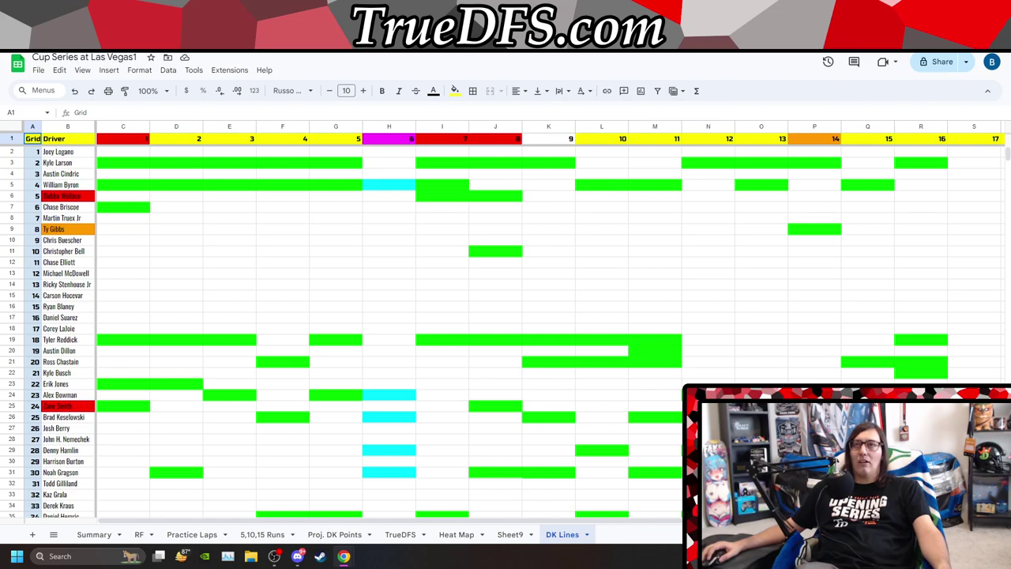
# Compare the lineup grids of the Cup Series at Kansas1 and Cup Series at Dover spreadsheets, ending on Kansas1.
pyautogui.hotkey('ctrl', 'Tab')
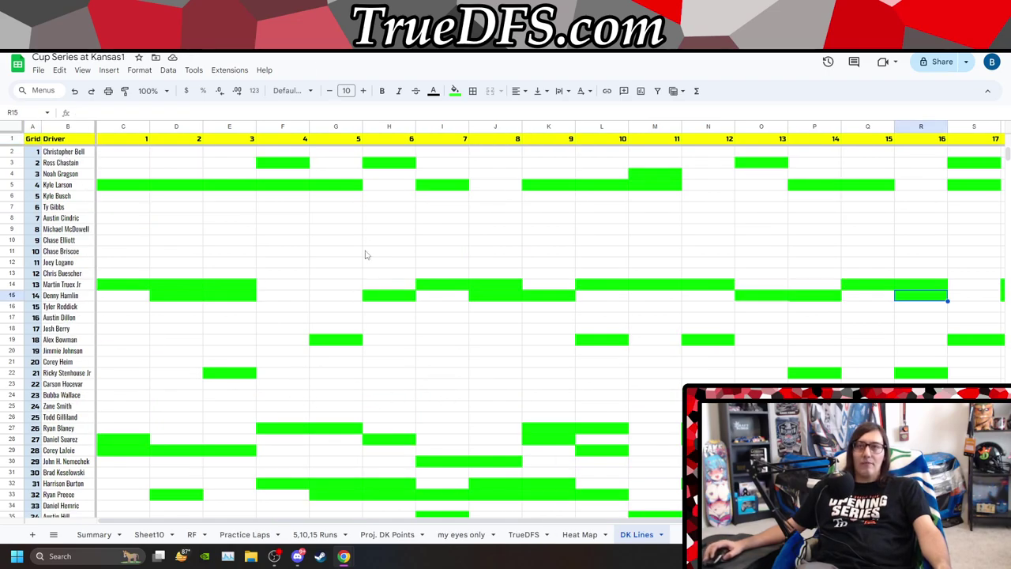
pyautogui.hotkey('ctrl', 'Tab')
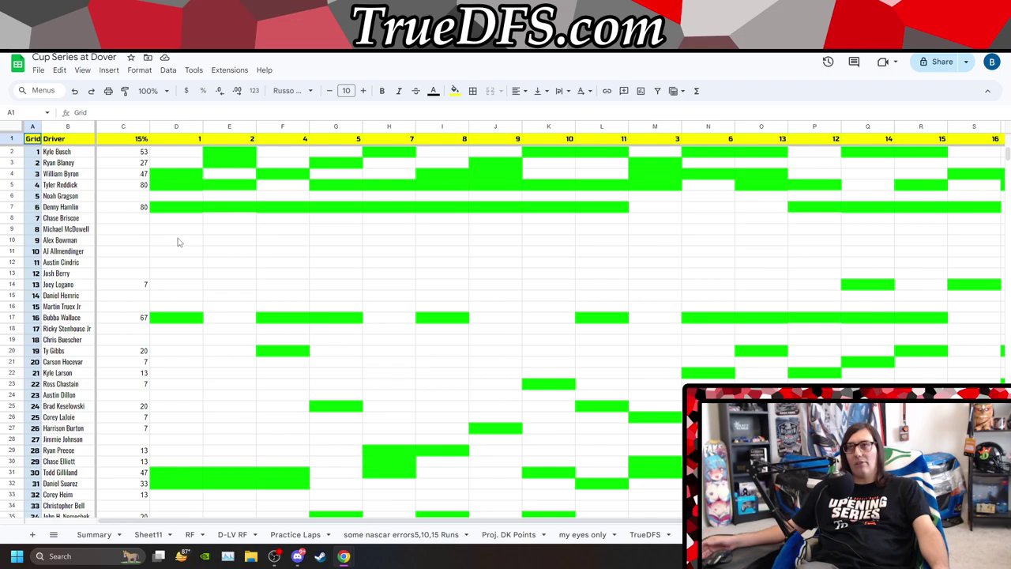
pyautogui.hotkey('ctrl', 'Tab')
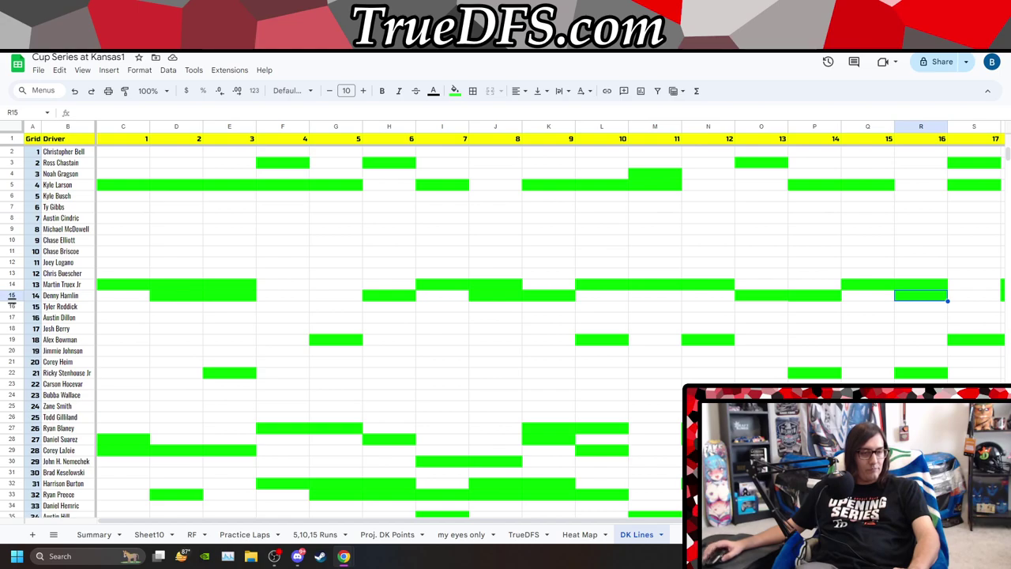
# Switch to the Racing-Reference site and view the race list of the 2024 NASCAR Cup Series season.
pyautogui.hotkey('alt', 'Tab')
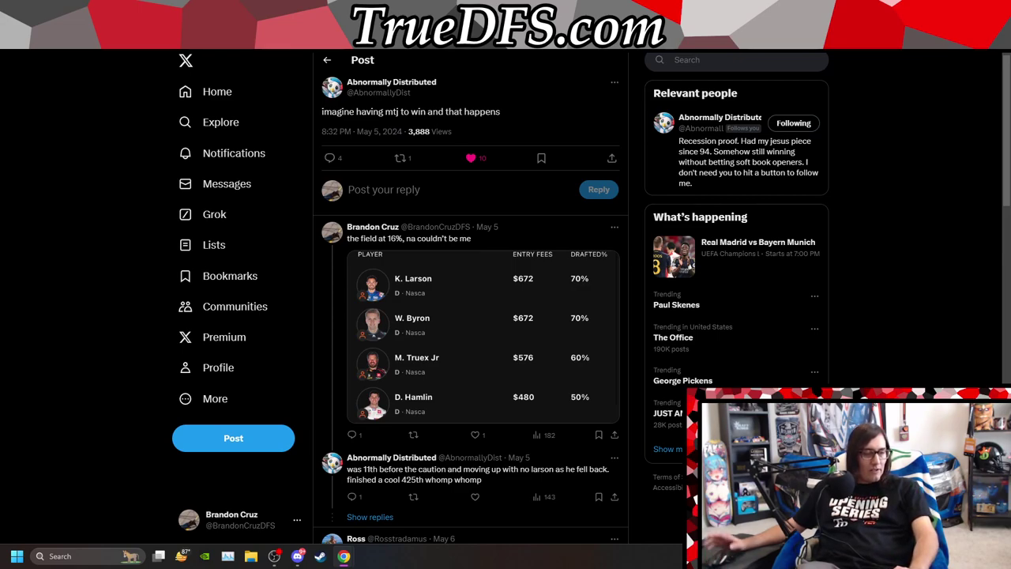
pyautogui.hotkey('alt', 'Tab')
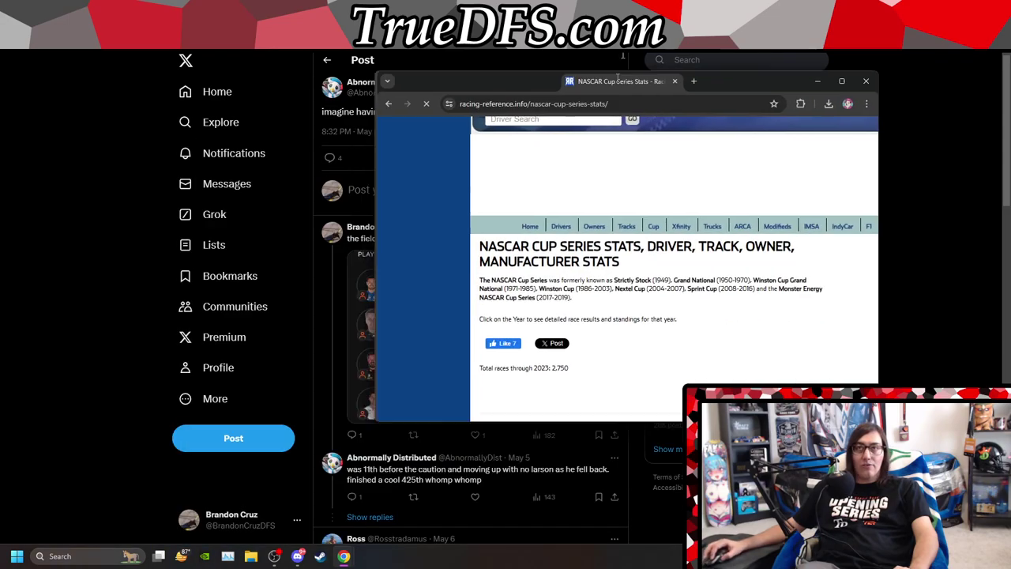
pyautogui.click(264, 381)
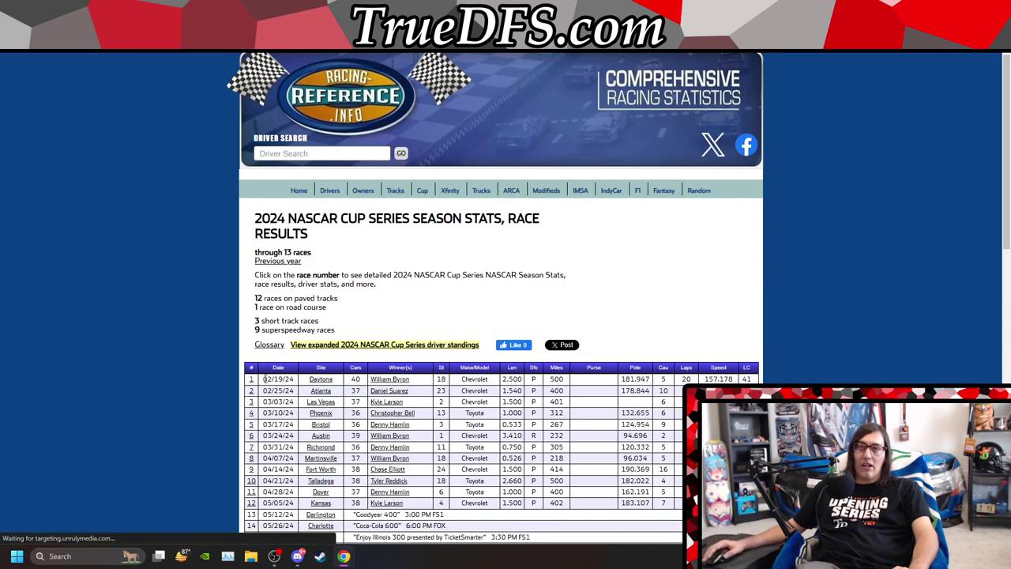
pyautogui.scroll(-1, 276, 379)
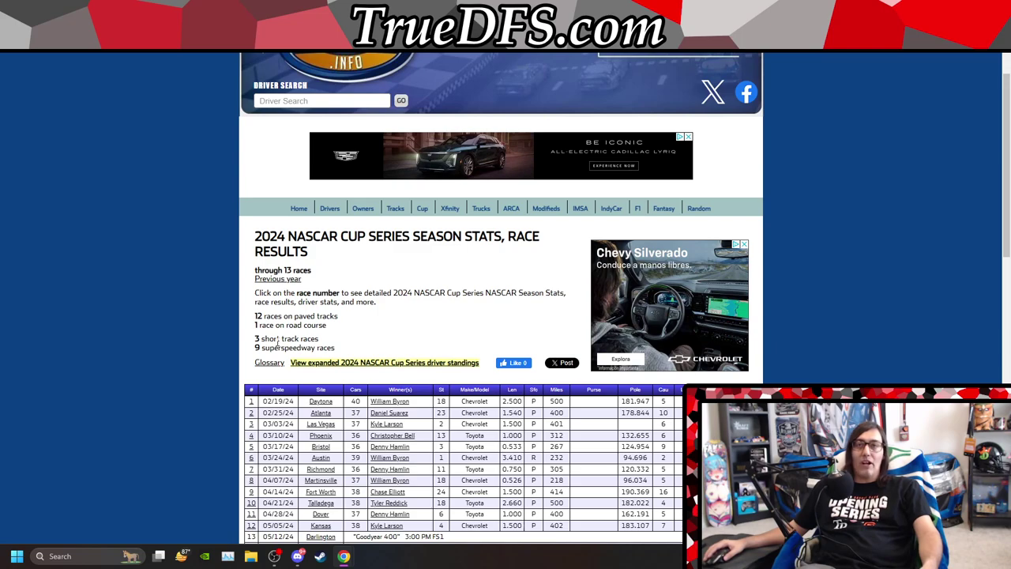
pyautogui.scroll(-1, 265, 341)
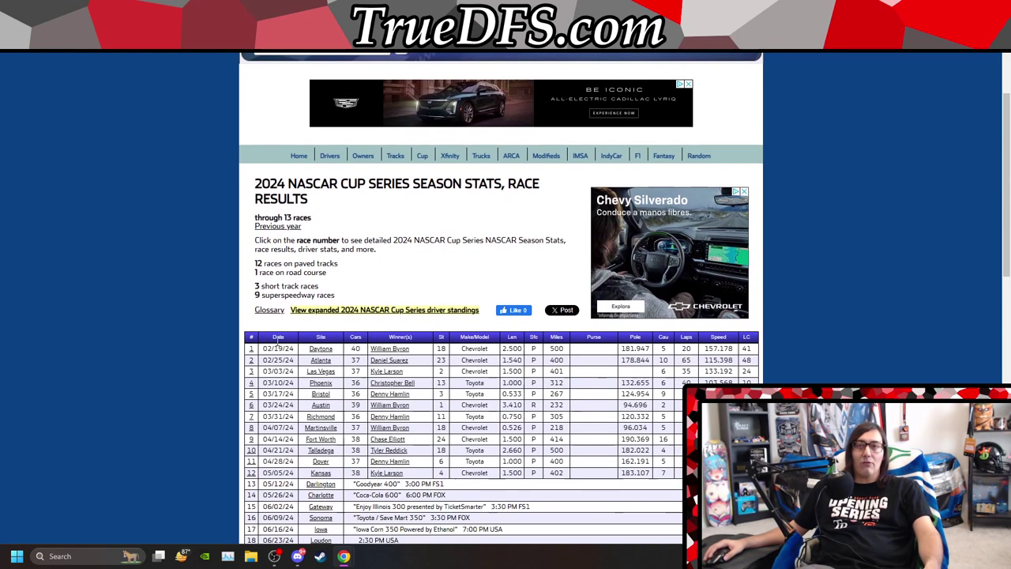
# Open the Dover race results from the 2024 season list and view the finishing order with laps led.
pyautogui.click(250, 462)
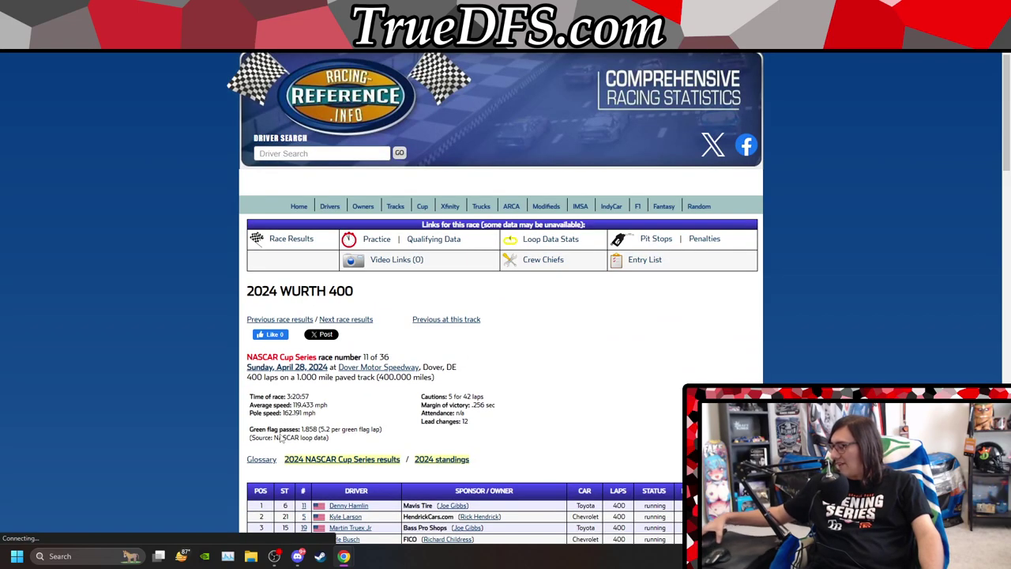
pyautogui.scroll(-2, 551, 343)
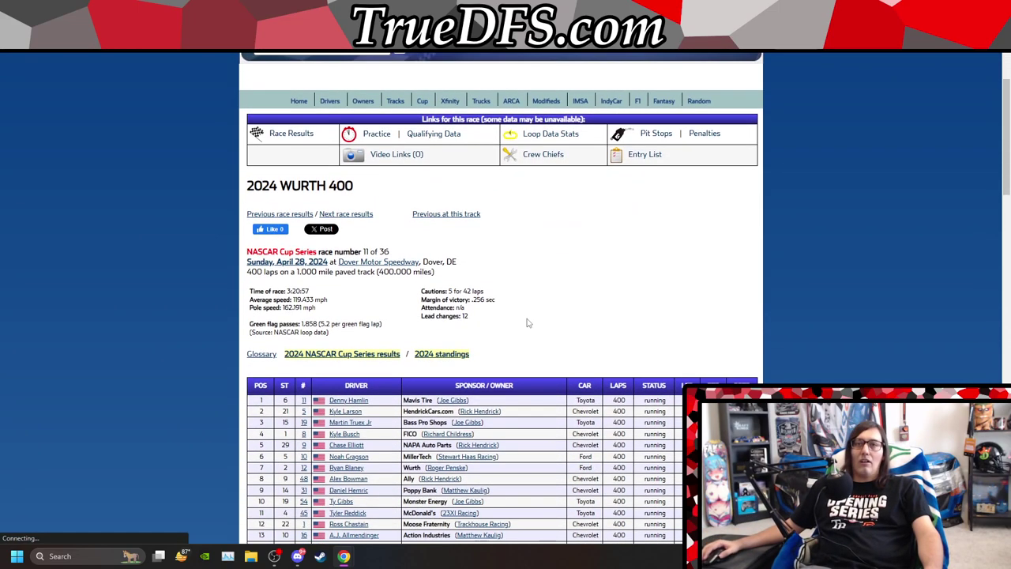
pyautogui.scroll(-2, 550, 344)
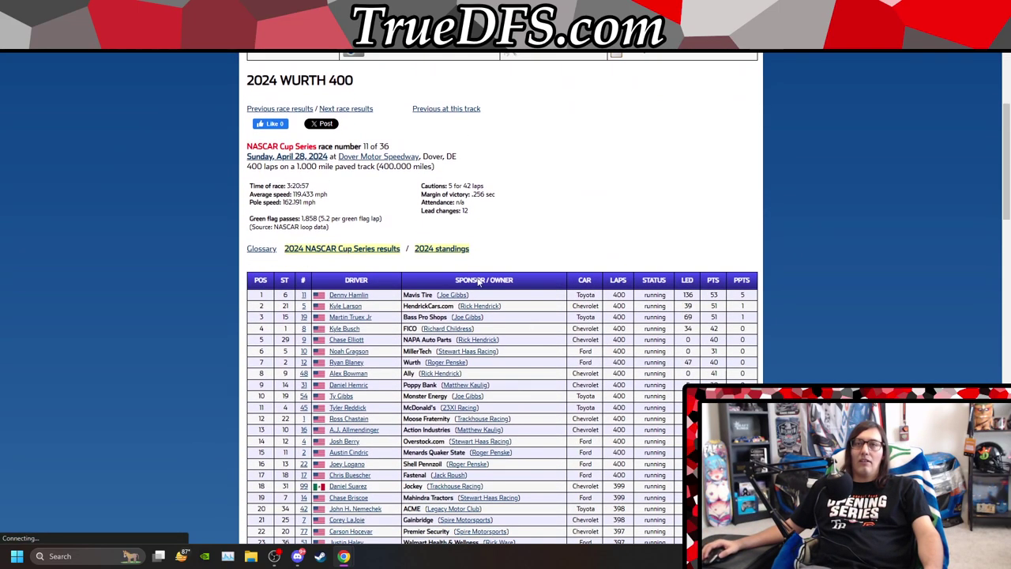
# Open the 2024 results of Martin Truex Jr's car number 19 and view its race-by-race table.
pyautogui.click(305, 317)
pyautogui.scroll(-1, 443, 248)
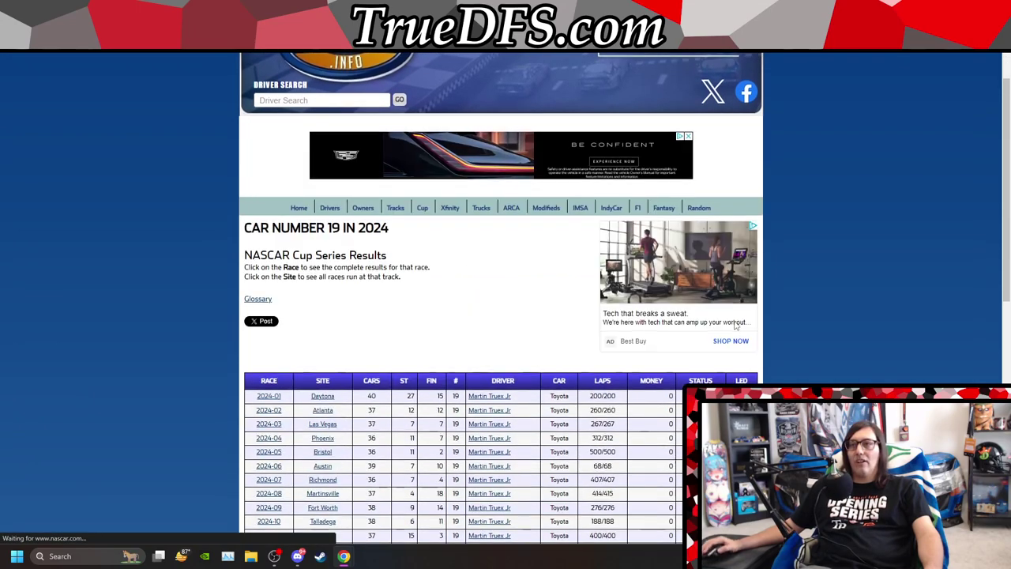
pyautogui.scroll(-2, 474, 300)
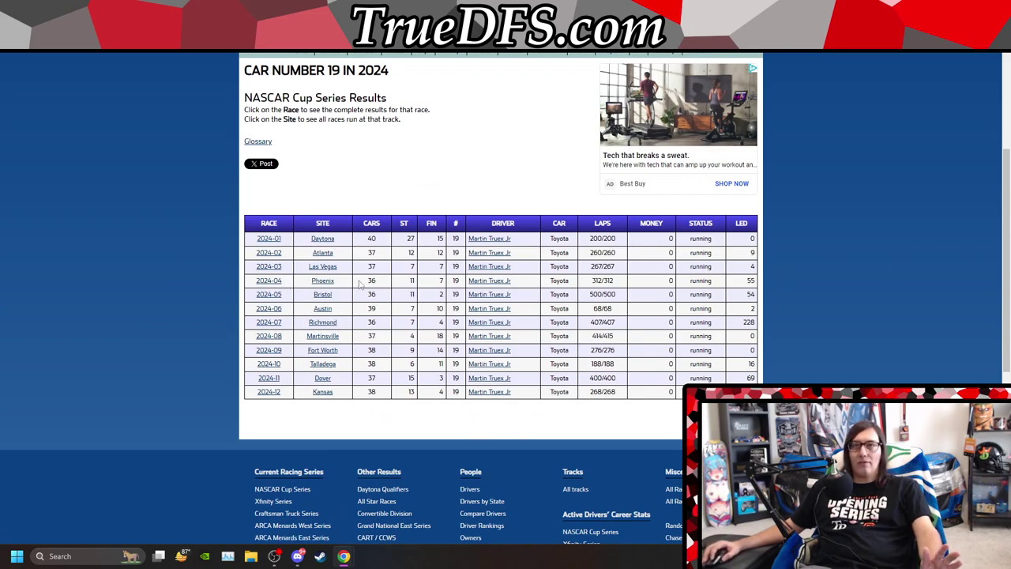
# Open the Las Vegas race (2024-03) from the car number 19 table and view its results.
pyautogui.rightClick(268, 266)
pyautogui.press('Escape')
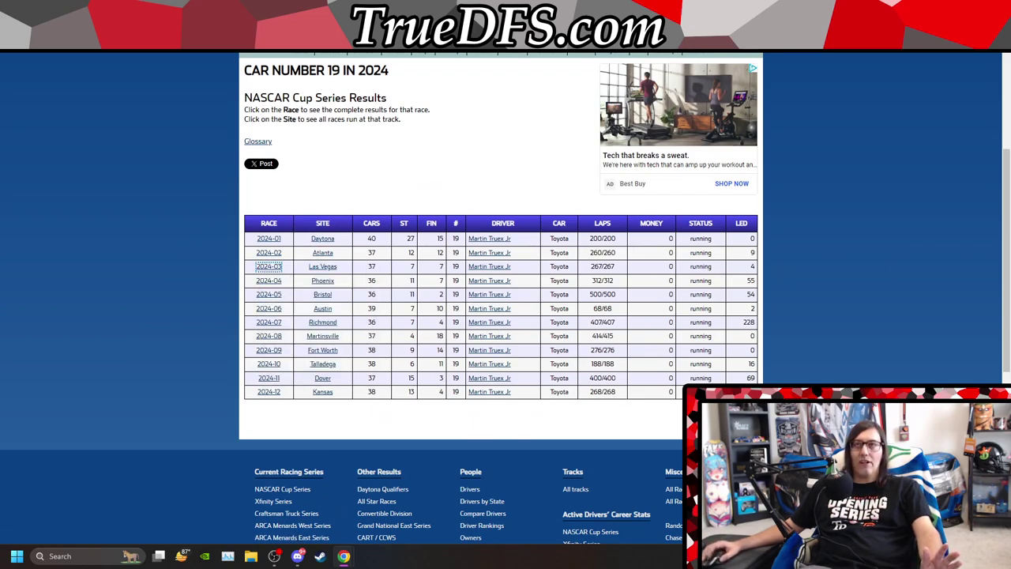
pyautogui.press('Return')
pyautogui.scroll(-2, 632, 340)
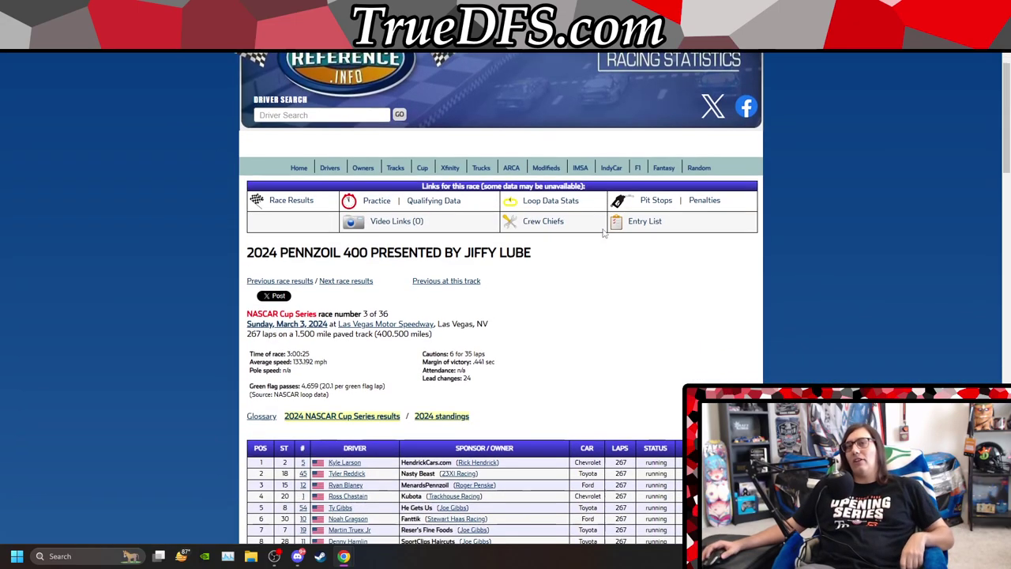
pyautogui.scroll(-1, 688, 359)
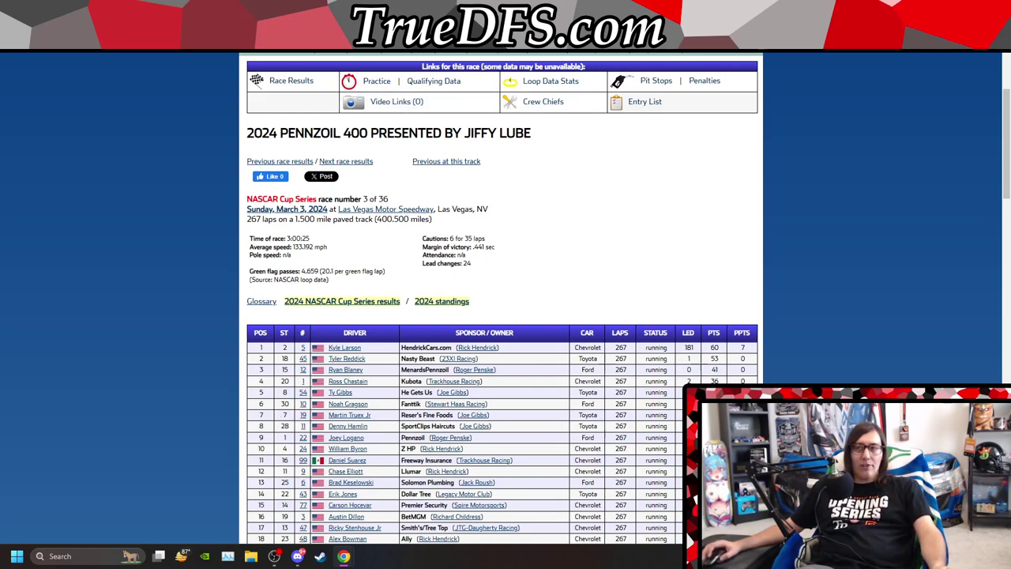
# Return to the car number 19 table and examine the laps led from Phoenix down to Kansas.
pyautogui.hotkey('alt', 'Left')
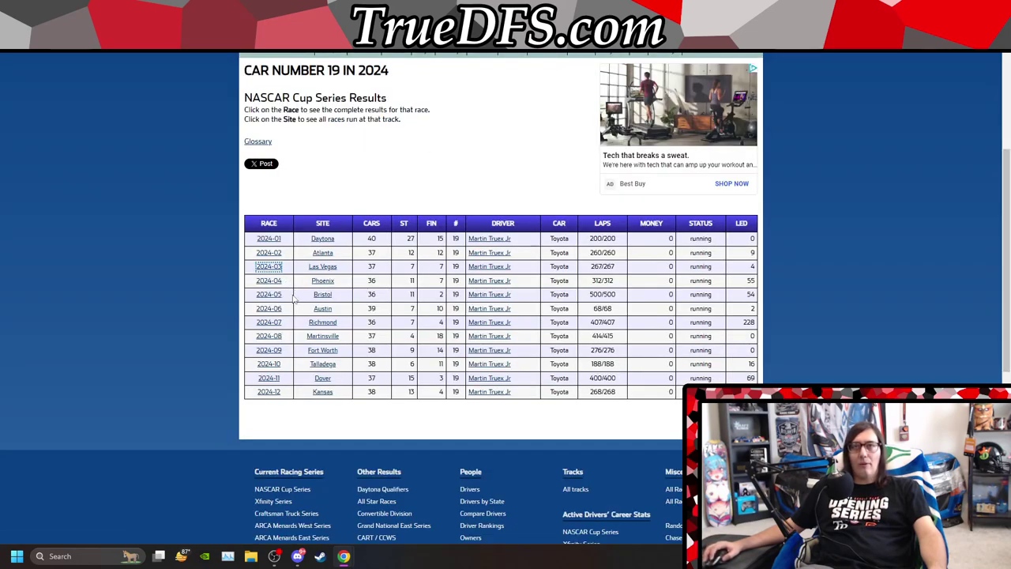
pyautogui.moveTo(750, 281); pyautogui.dragTo(747, 392)
pyautogui.click(743, 305)
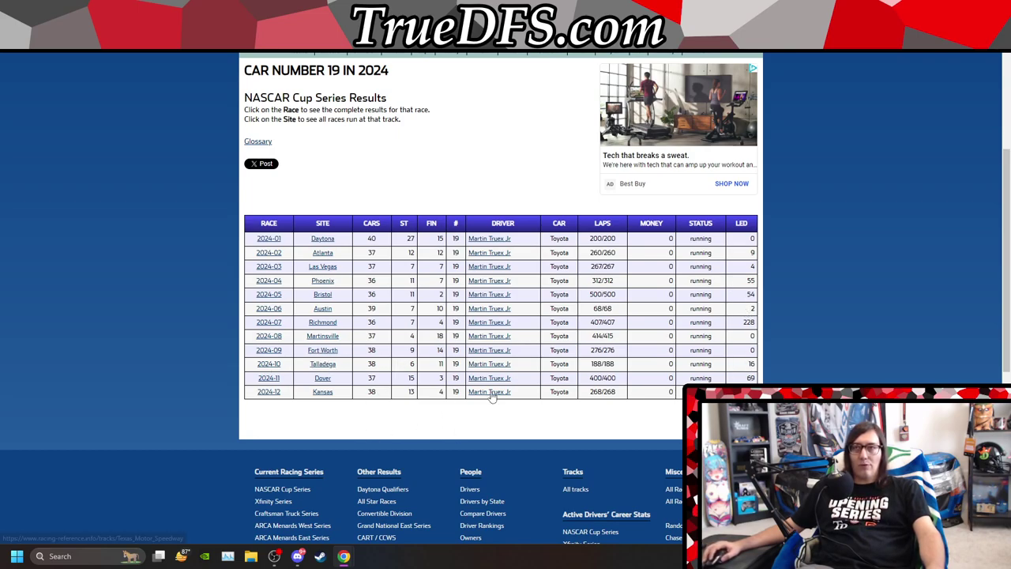
# Open the Dover race (2024-11) from the car number 19 table in a new browser tab and view its results.
pyautogui.rightClick(278, 381)
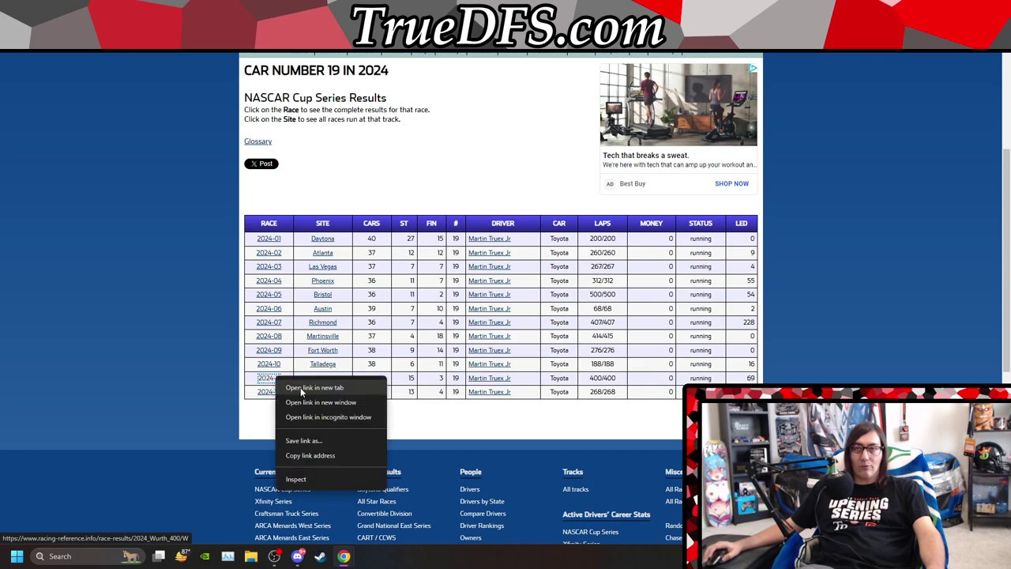
pyautogui.click(301, 388)
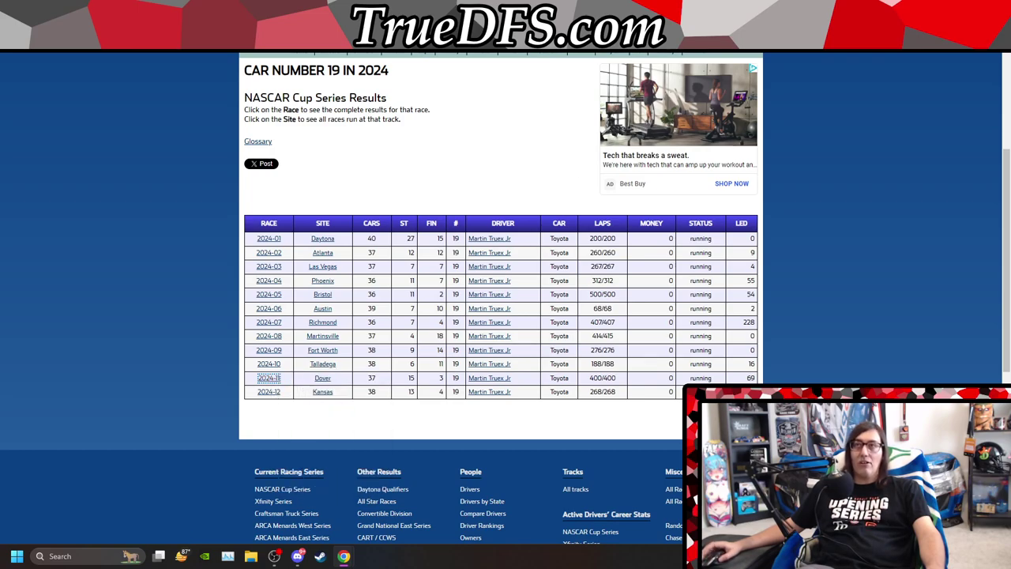
pyautogui.hotkey('ctrl', 'Tab')
pyautogui.scroll(-2, 506, 316)
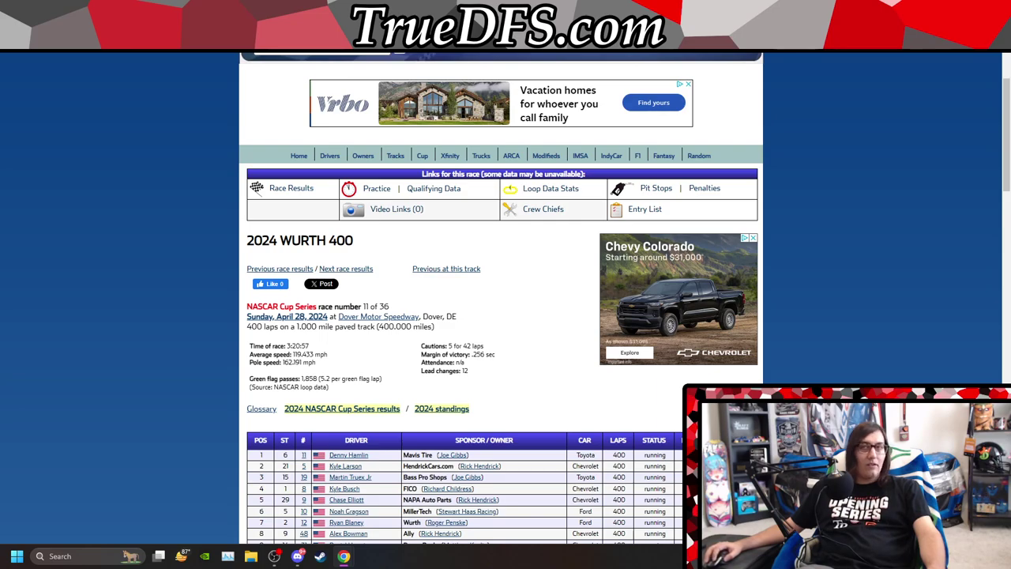
# Switch to DraftKings and open the lineup page of the NAS $350K Engineer (Cup) contest.
pyautogui.hotkey('ctrl', 'Tab')
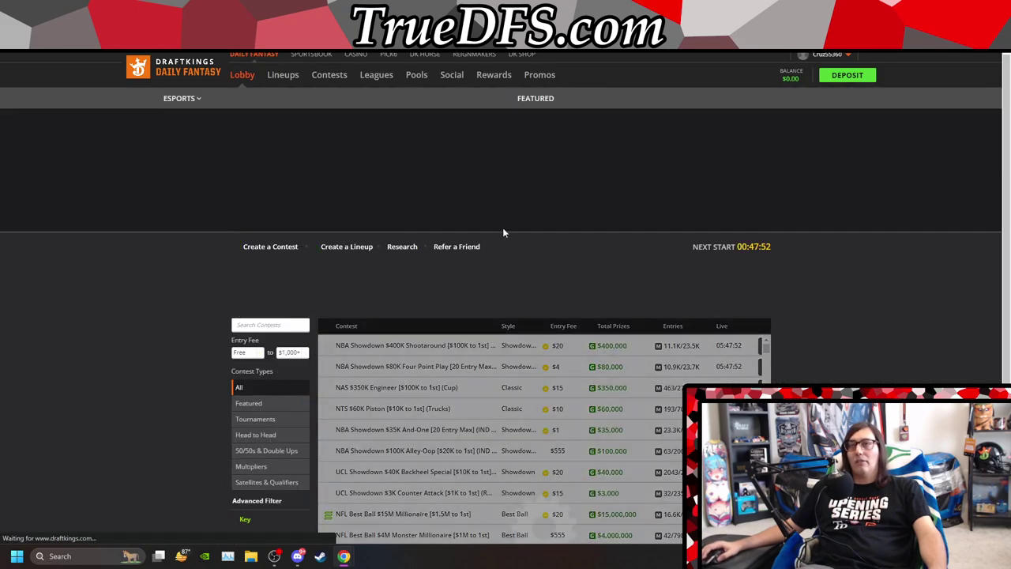
pyautogui.click(464, 99)
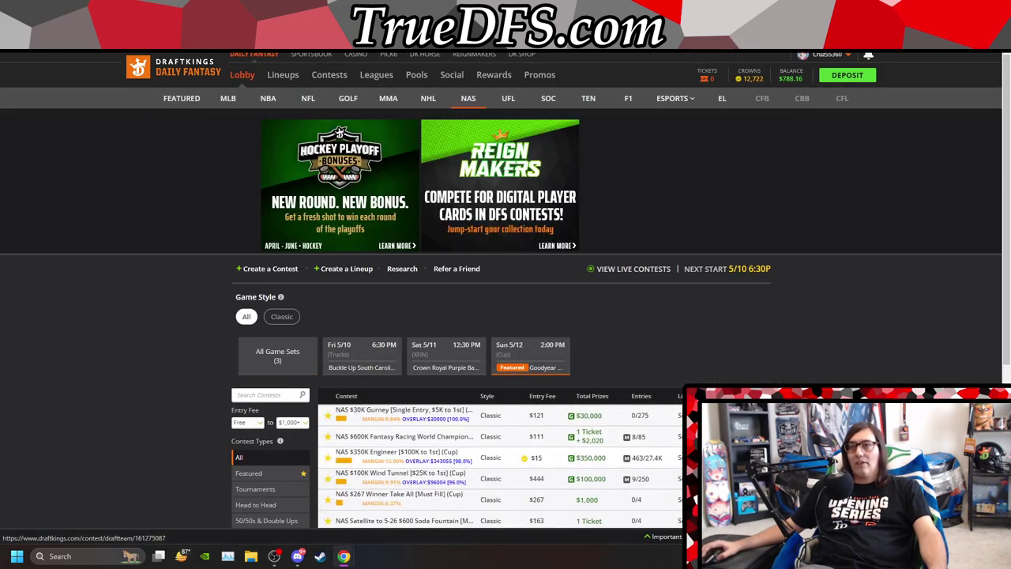
pyautogui.click(397, 452)
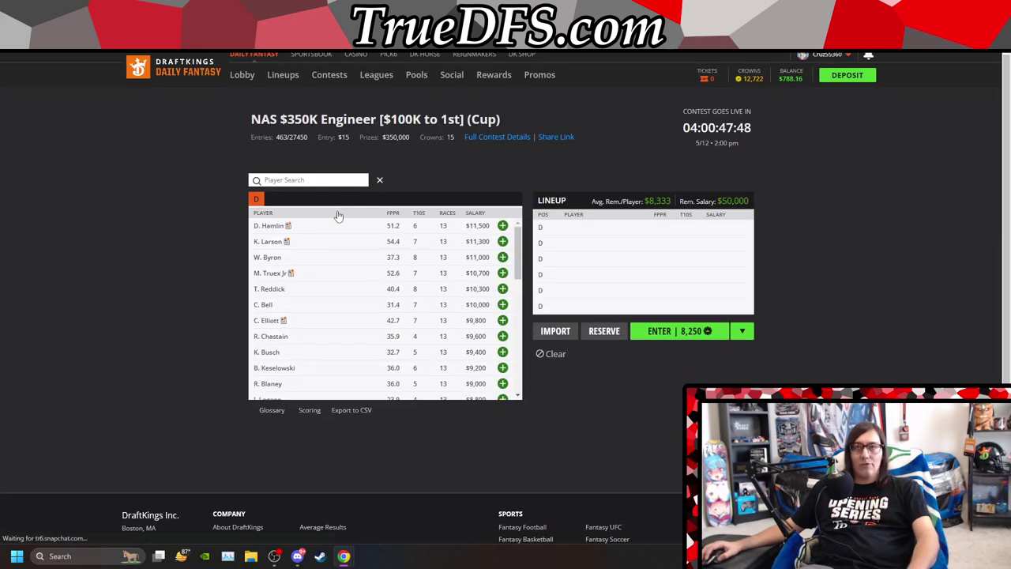
# Open Martin Truex Jr's race log and check his fastest laps and laps led in the AdventHealth 400 and Würth 400.
pyautogui.click(267, 273)
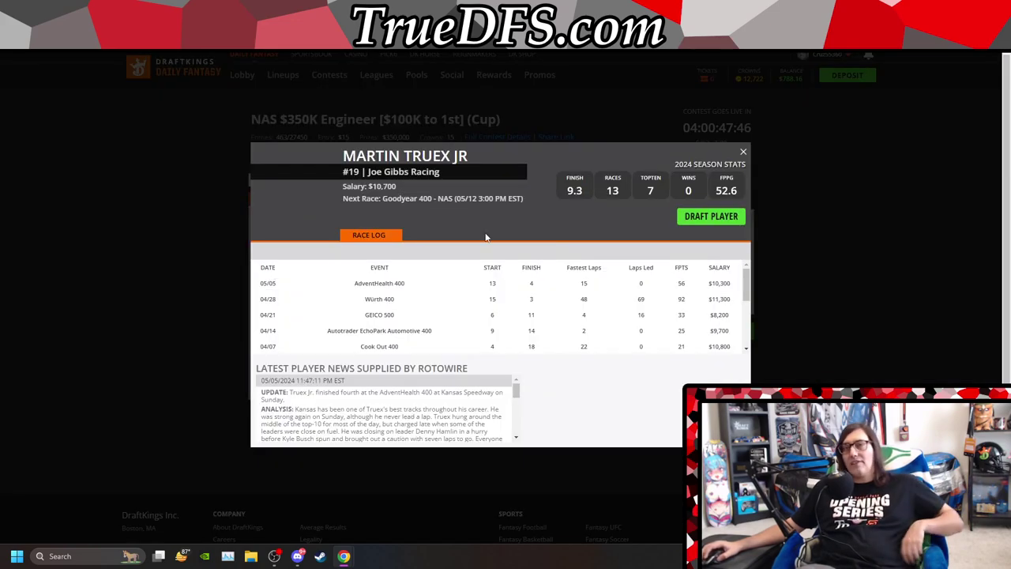
pyautogui.doubleClick(589, 283)
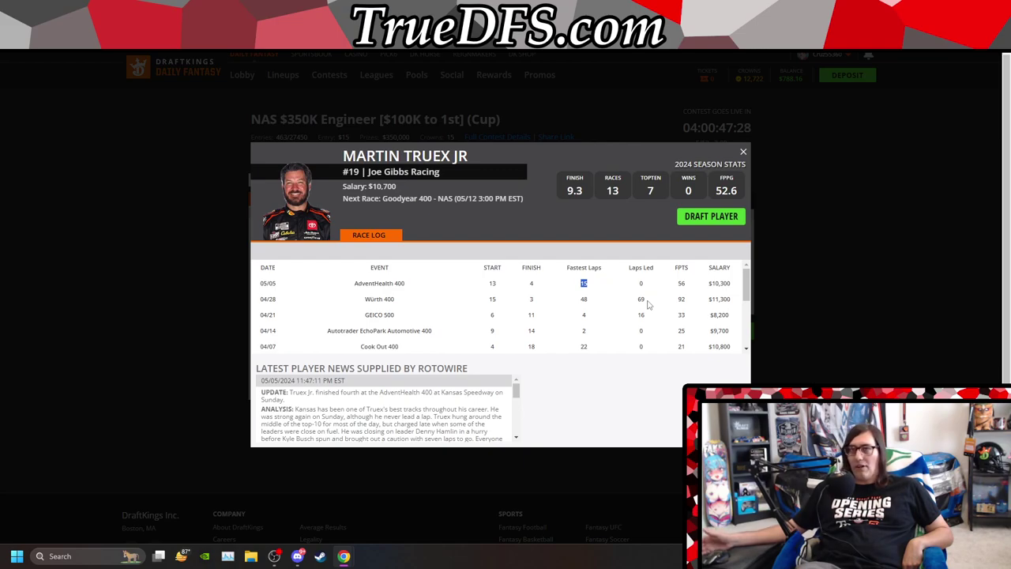
pyautogui.doubleClick(586, 299)
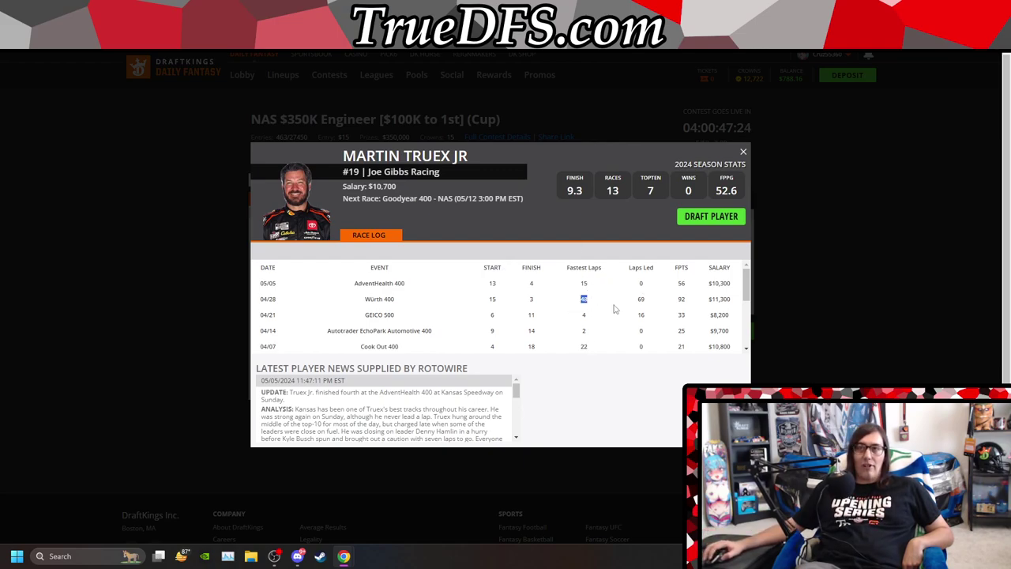
pyautogui.doubleClick(640, 301)
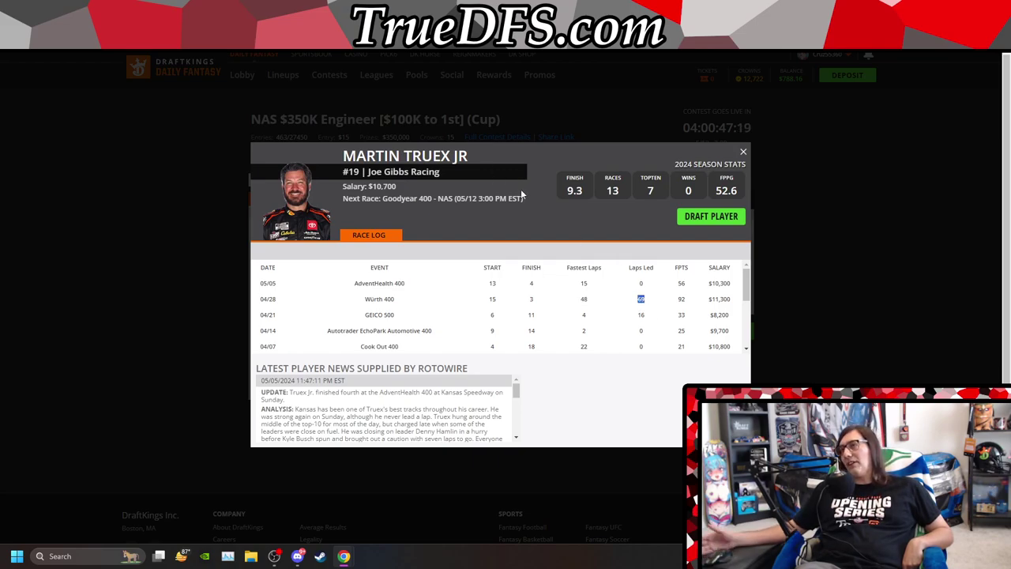
pyautogui.doubleClick(584, 283)
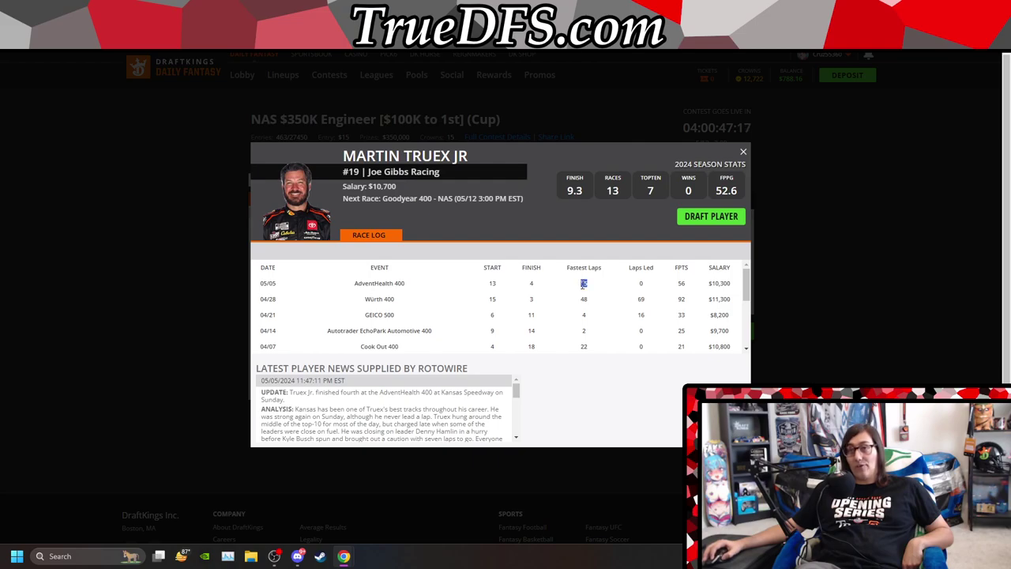
# Look through Martin Truex Jr's earlier 2024 races in the race log and return to the most recent ones.
pyautogui.scroll(-2, 585, 321)
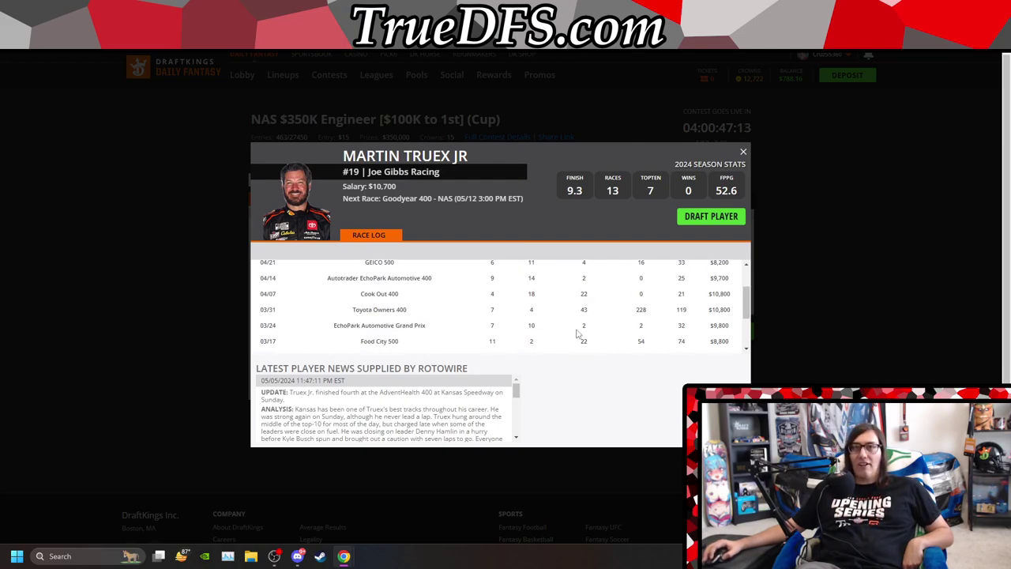
pyautogui.scroll(-3, 579, 327)
pyautogui.scroll(3, 585, 300)
pyautogui.scroll(3, 618, 317)
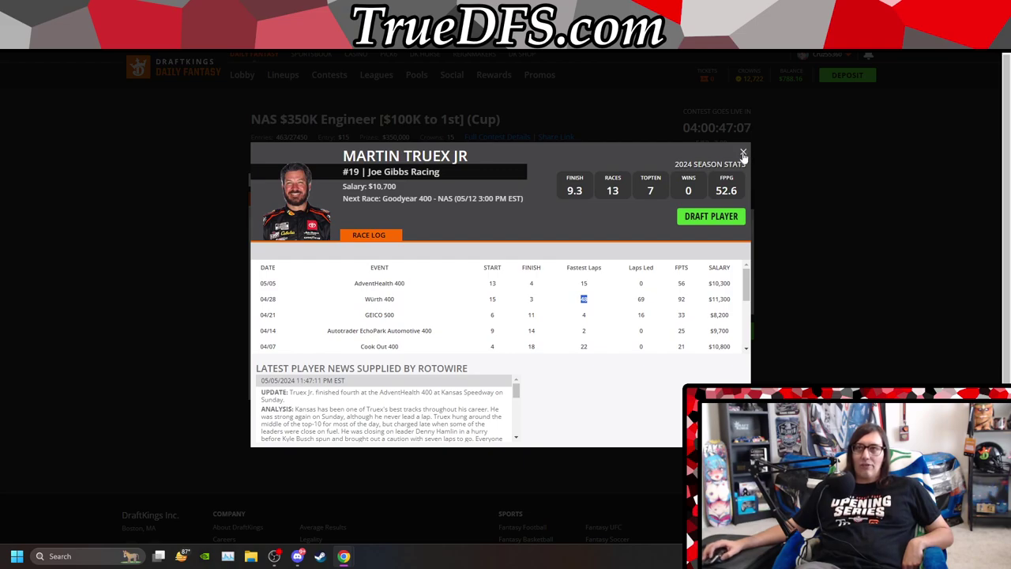
# Switch from DraftKings to the Cup Series at Kansas1 spreadsheet and view its DK Lines grid.
pyautogui.click(591, 294)
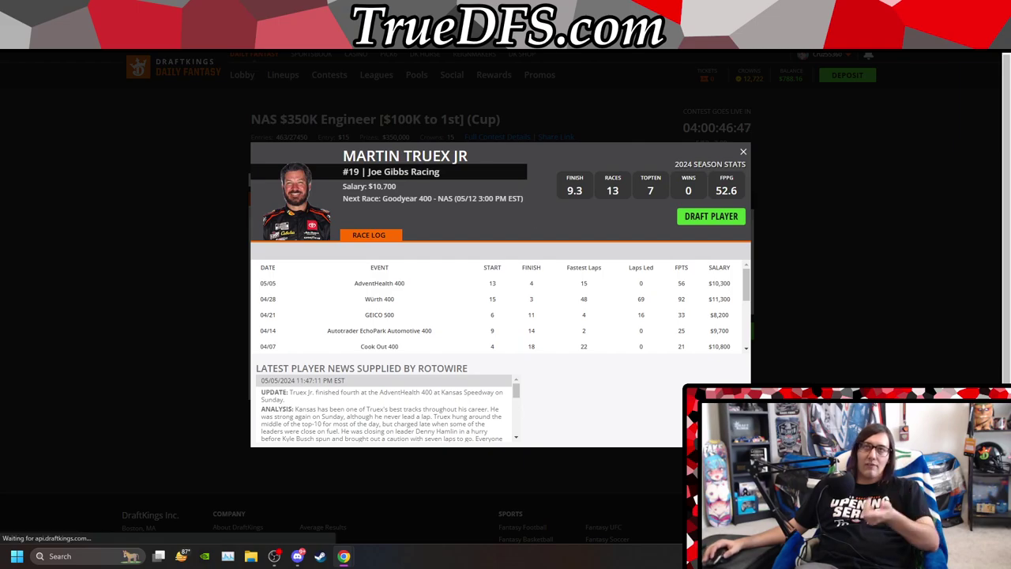
pyautogui.hotkey('ctrl', 'Tab')
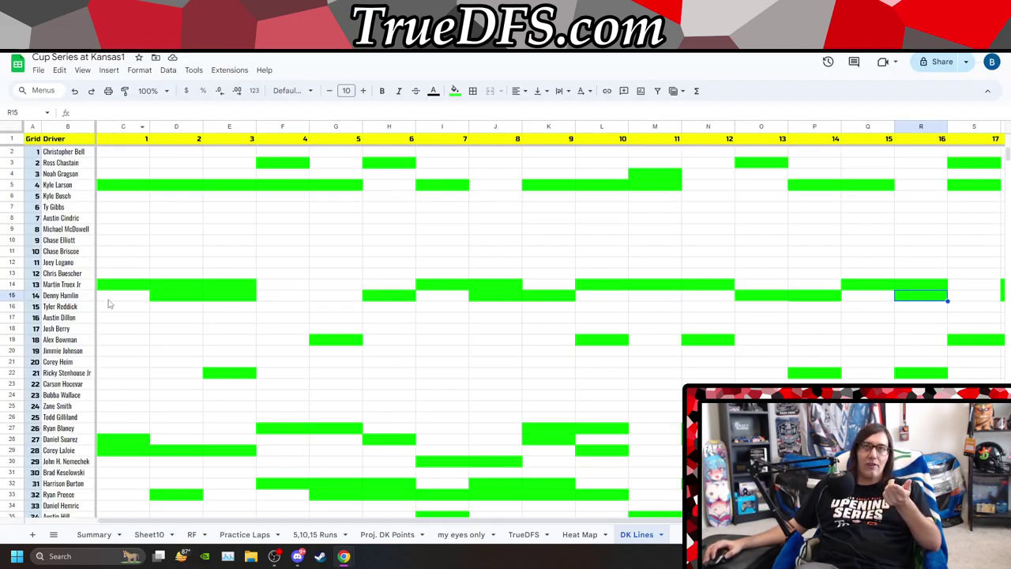
pyautogui.click(52, 536)
pyautogui.click(174, 231)
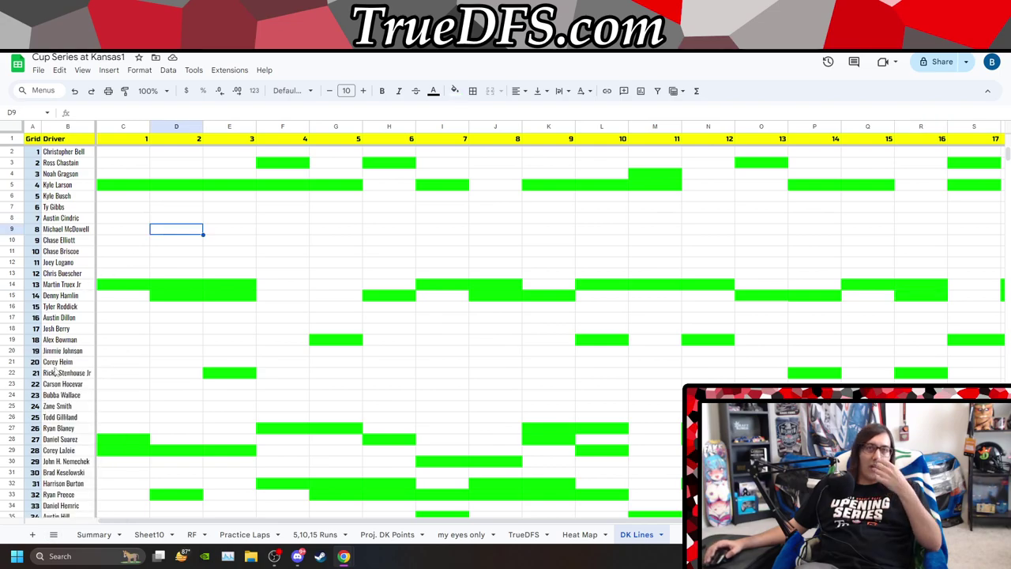
# Open the Kansas LbL sheet in the Cup Series at Darlington1 spreadsheet and select Ross Chastain's lap 90 position.
pyautogui.click(53, 535)
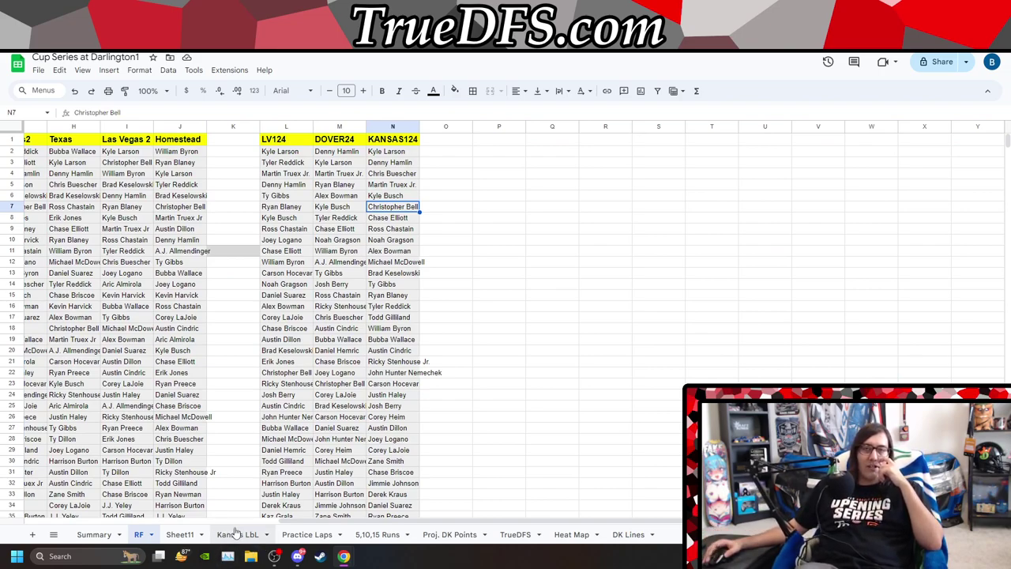
pyautogui.click(234, 534)
pyautogui.click(174, 241)
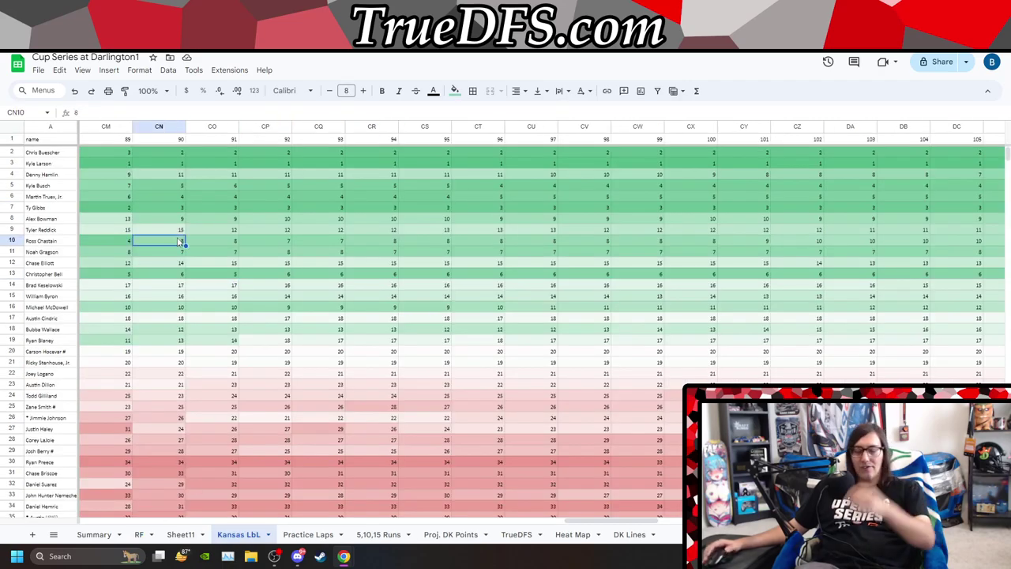
# Examine the Kansas lap-by-lap running positions around the end of stage 1, going back to lap 77 and forward again.
pyautogui.press('Left')
pyautogui.press('Left')
pyautogui.press('Left')
pyautogui.press('Left')
pyautogui.press('Left')
pyautogui.press('Left')
pyautogui.press('Left')
pyautogui.press('Left')
pyautogui.press('Left')
pyautogui.press('Left')
pyautogui.press('Left')
pyautogui.press('Left')
pyautogui.press('Right')
pyautogui.press('Right')
pyautogui.press('Right')
pyautogui.press('Right')
pyautogui.press('Right')
pyautogui.press('Right')
pyautogui.press('Right')
pyautogui.press('Right')
pyautogui.press('Right')
pyautogui.press('Right')
pyautogui.press('Right')
pyautogui.press('Right')
pyautogui.press('Right')
pyautogui.press('Right')
pyautogui.press('Right')
pyautogui.press('Right')
pyautogui.press('Right')
pyautogui.press('Right')
pyautogui.press('Right')
pyautogui.press('Right')
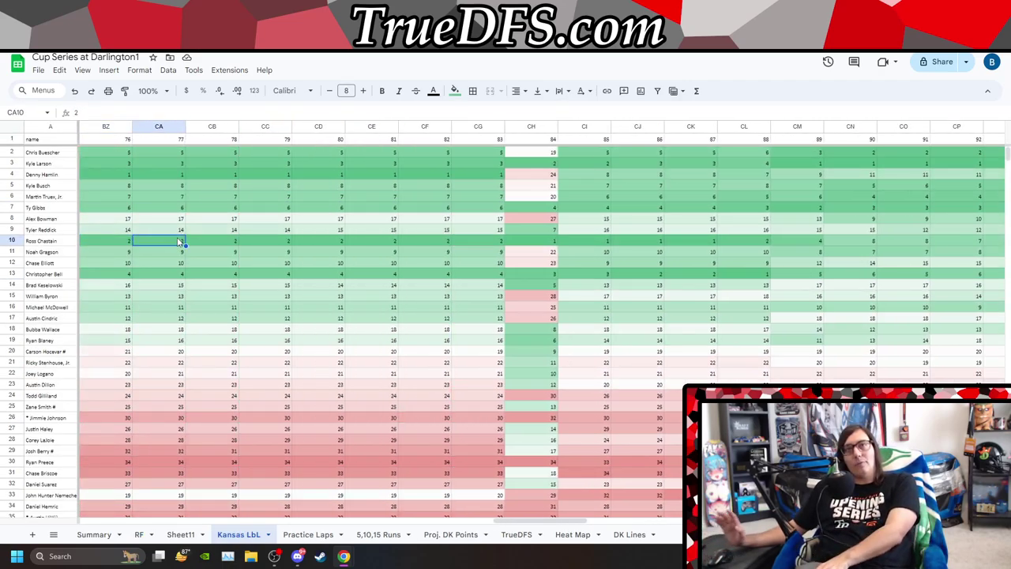
# Follow the Kansas running positions through stage 2 up to lap 166 and select that lap's header.
pyautogui.press('Right')
pyautogui.press('Right')
pyautogui.press('Right')
pyautogui.press('Right')
pyautogui.press('Right')
pyautogui.press('Right')
pyautogui.press('Right')
pyautogui.press('Right')
pyautogui.press('Right')
pyautogui.press('Right')
pyautogui.press('Right')
pyautogui.press('Right')
pyautogui.press('Right')
pyautogui.press('Right')
pyautogui.press('Right')
pyautogui.press('Right')
pyautogui.press('Right')
pyautogui.press('Right')
pyautogui.press('Right')
pyautogui.press('Right')
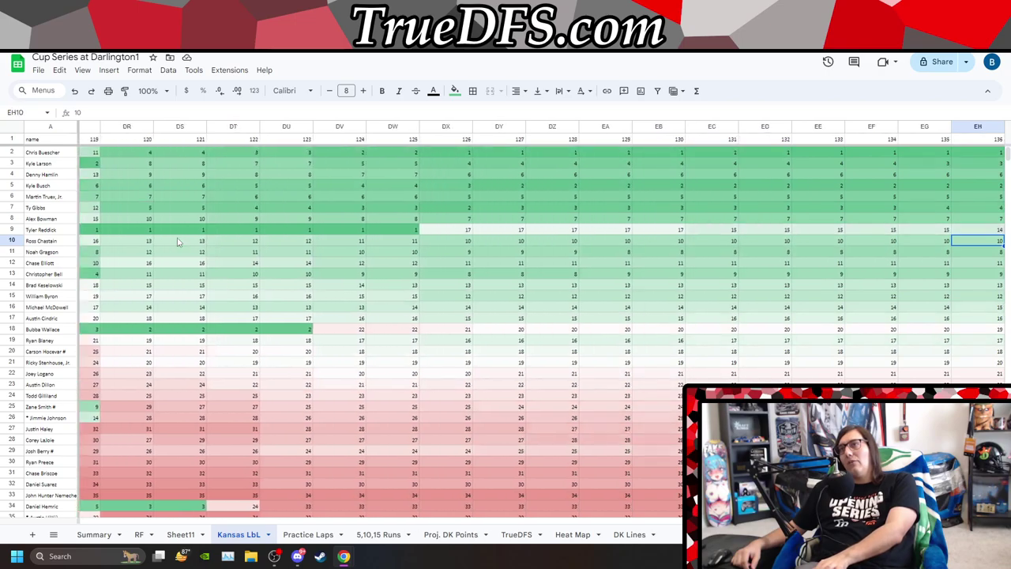
pyautogui.press('Up')
pyautogui.press('Up')
pyautogui.press('Up')
pyautogui.press('Up')
pyautogui.press('Up')
pyautogui.press('Up')
pyautogui.press('Up')
pyautogui.press('Up')
pyautogui.press('Up')
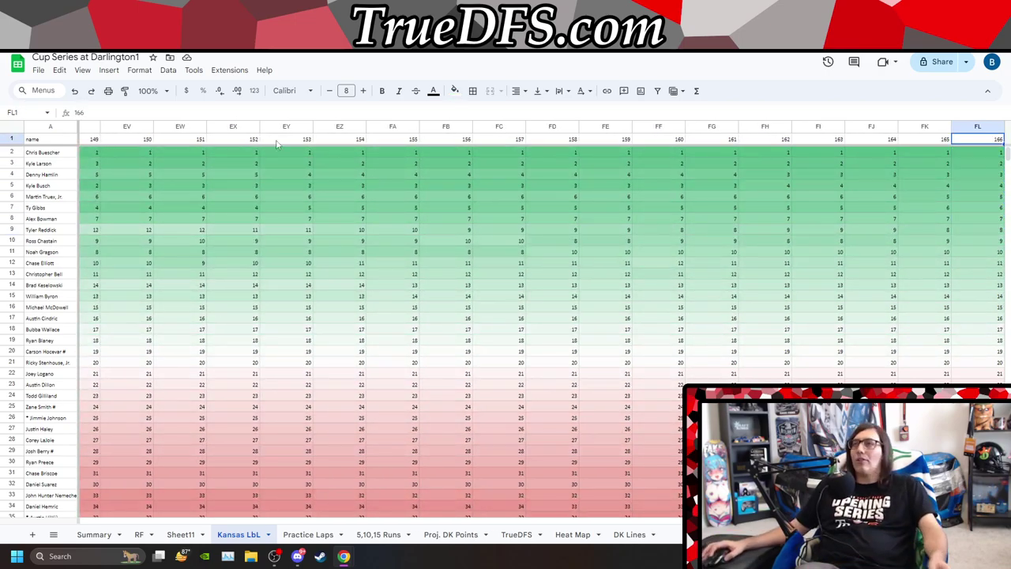
# Switch to Racing-Reference, open the 2024 Advent Health 400 results and check the caution flag breakdown for when stage 2 ended.
pyautogui.hotkey('ctrl', 'Tab')
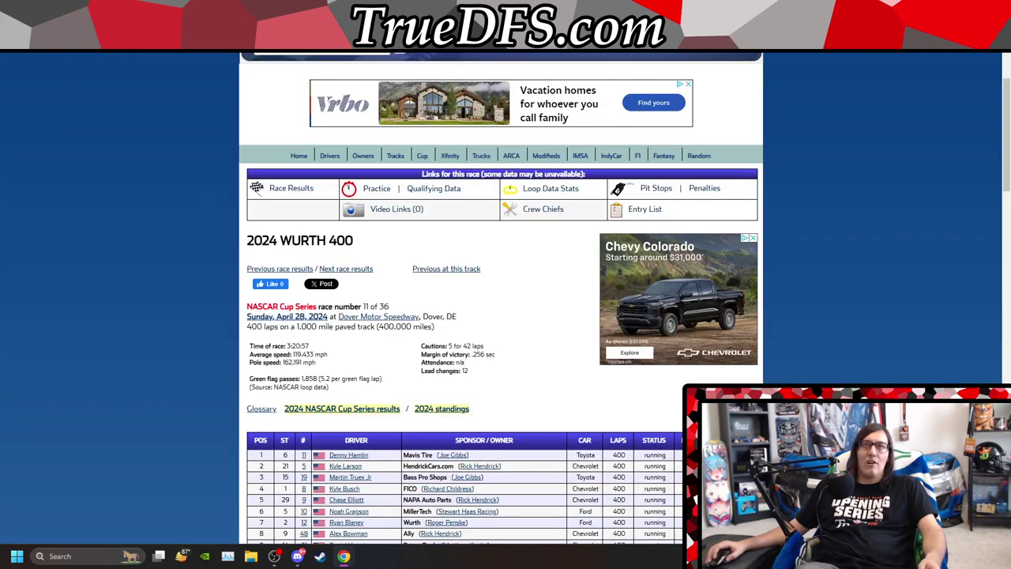
pyautogui.click(346, 270)
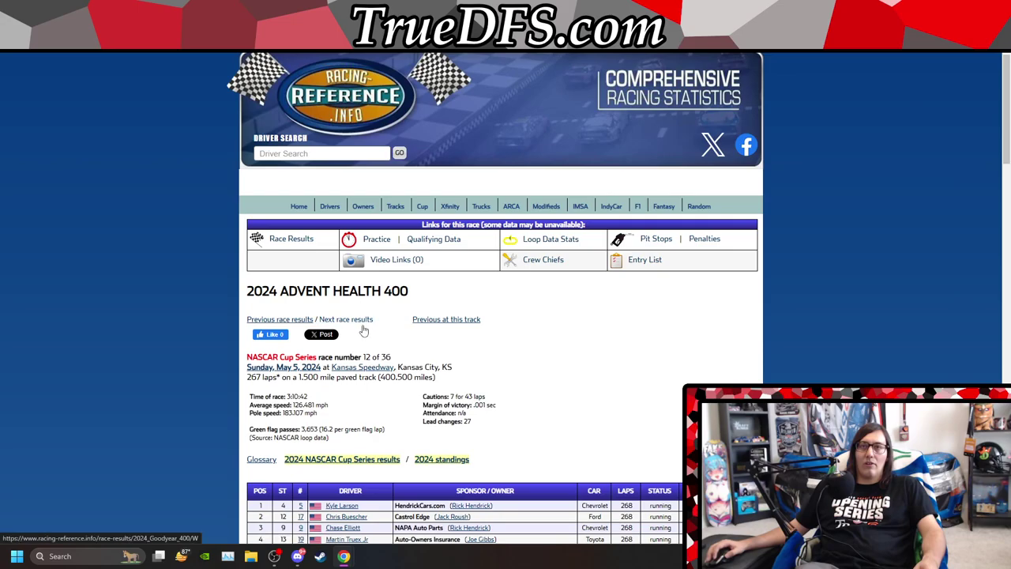
pyautogui.scroll(-2, 520, 247)
pyautogui.scroll(-8, 520, 247)
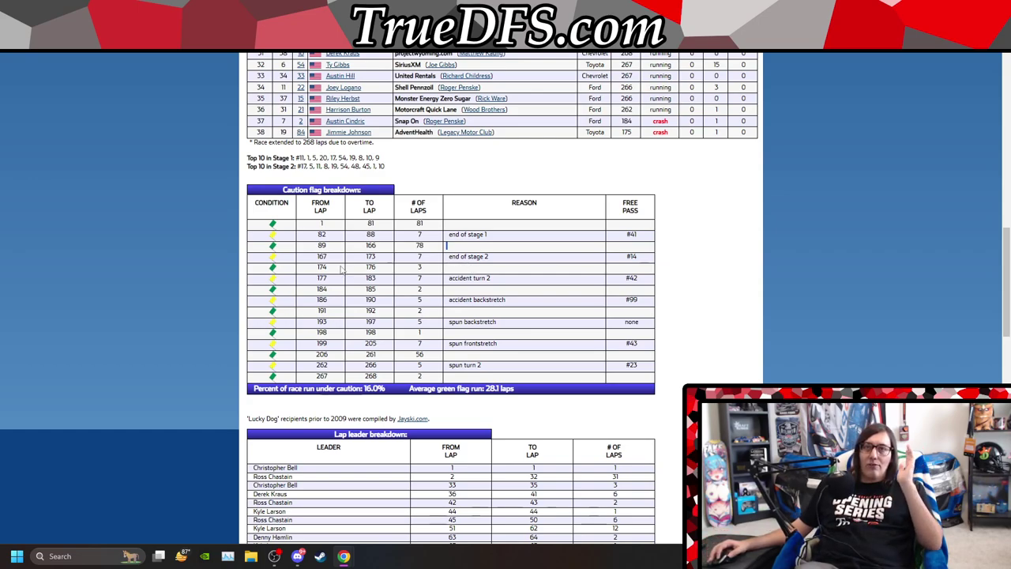
pyautogui.moveTo(334, 258); pyautogui.dragTo(312, 258)
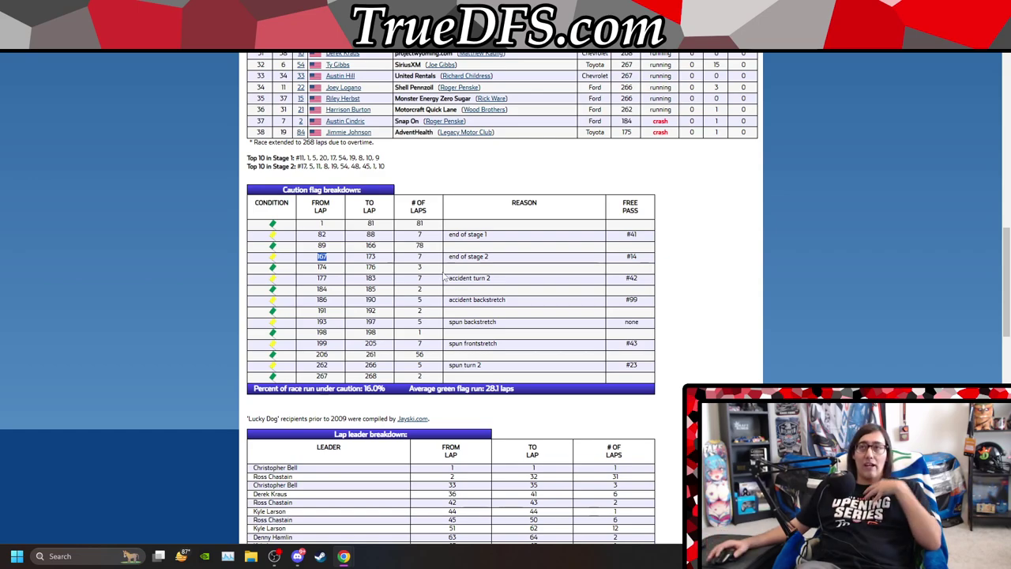
# Return to the Cup Series at Darlington1 spreadsheet and view the KANSAS124 column on the RF sheet.
pyautogui.hotkey('ctrl', 'Tab')
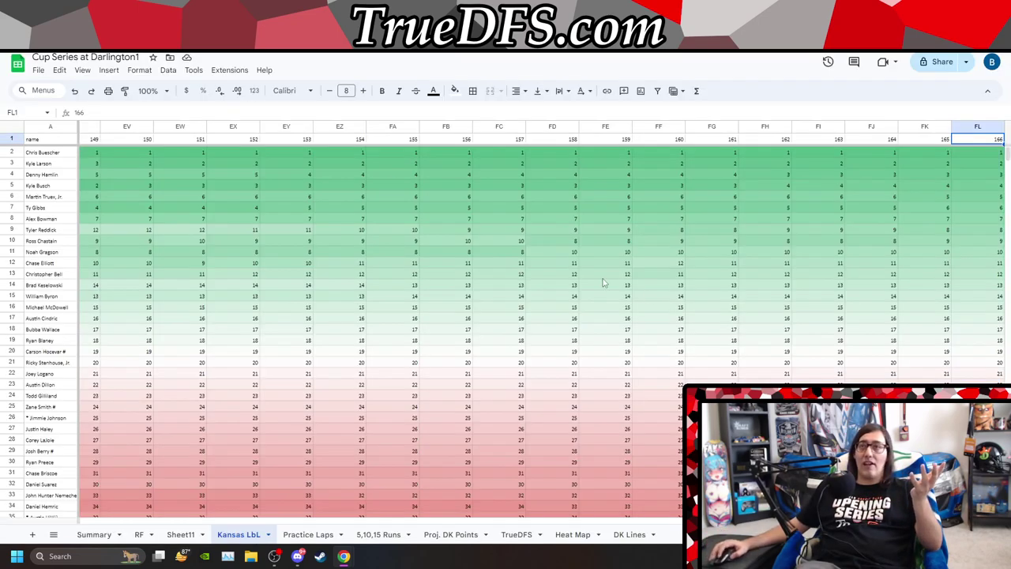
pyautogui.click(54, 535)
pyautogui.click(69, 377)
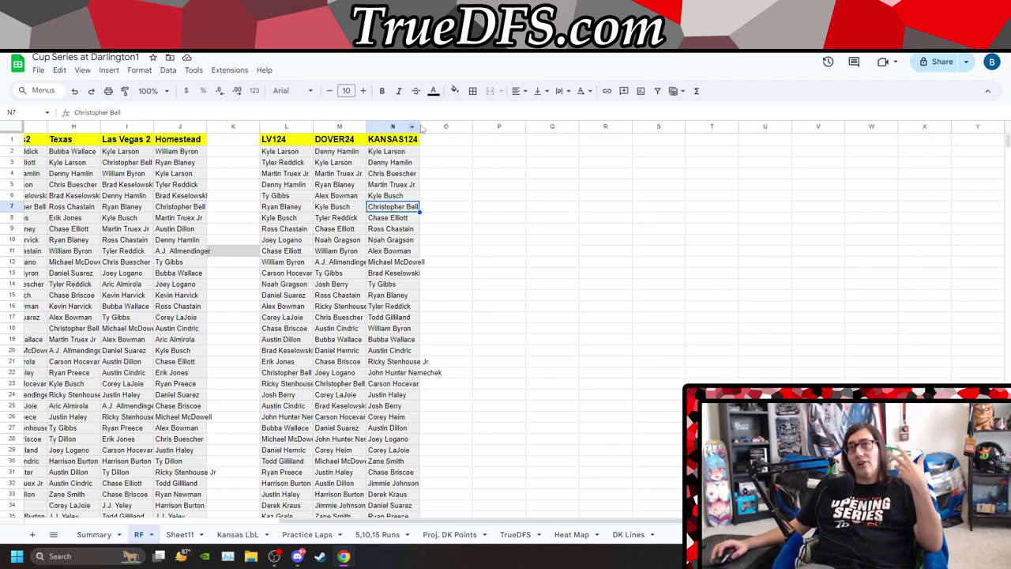
# Go back to the Kansas caution flag breakdown and check the end of the stage 2 caution and the final long green-flag run.
pyautogui.hotkey('ctrl', 'Tab')
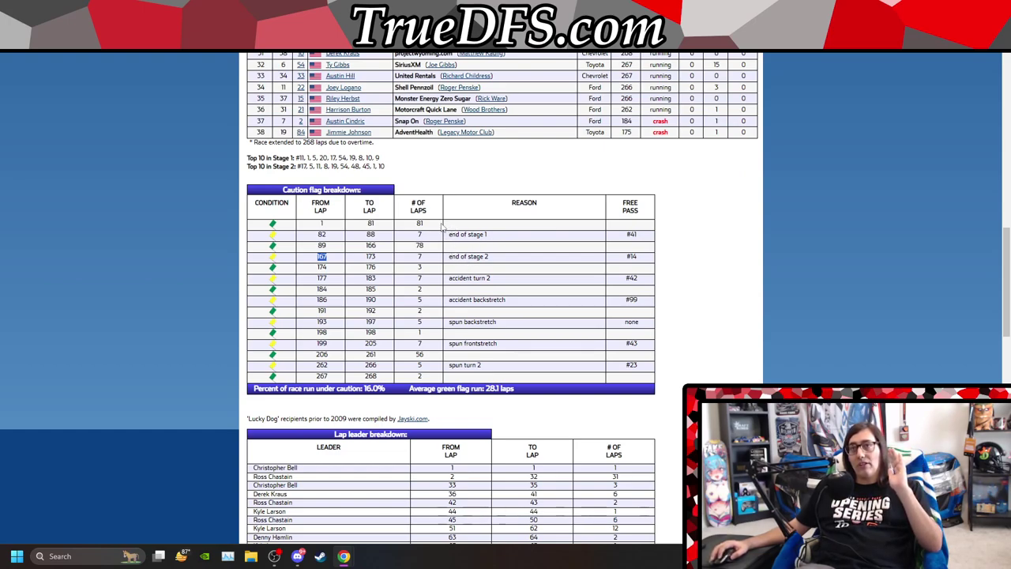
pyautogui.moveTo(382, 262); pyautogui.dragTo(363, 263)
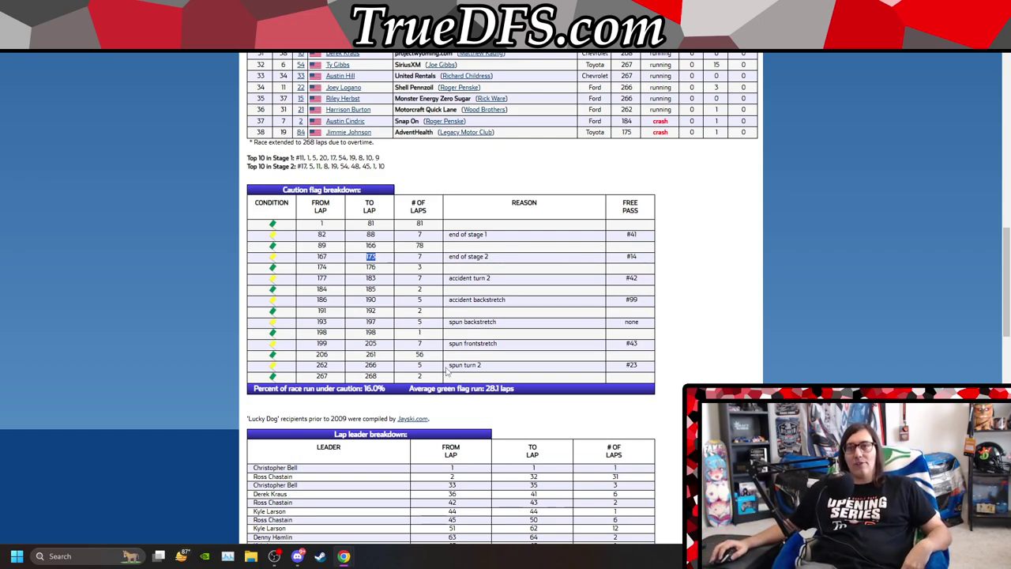
pyautogui.doubleClick(417, 355)
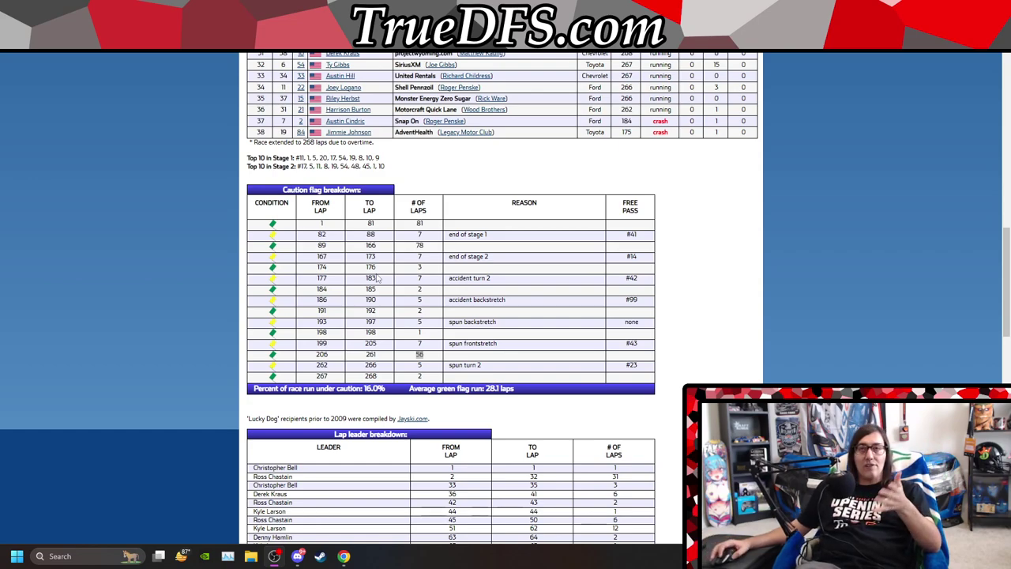
# Reopen the Kansas LbL sheet in the Cup Series at Darlington1 spreadsheet and review running positions backwards from lap 166.
pyautogui.hotkey('ctrl', 'Tab')
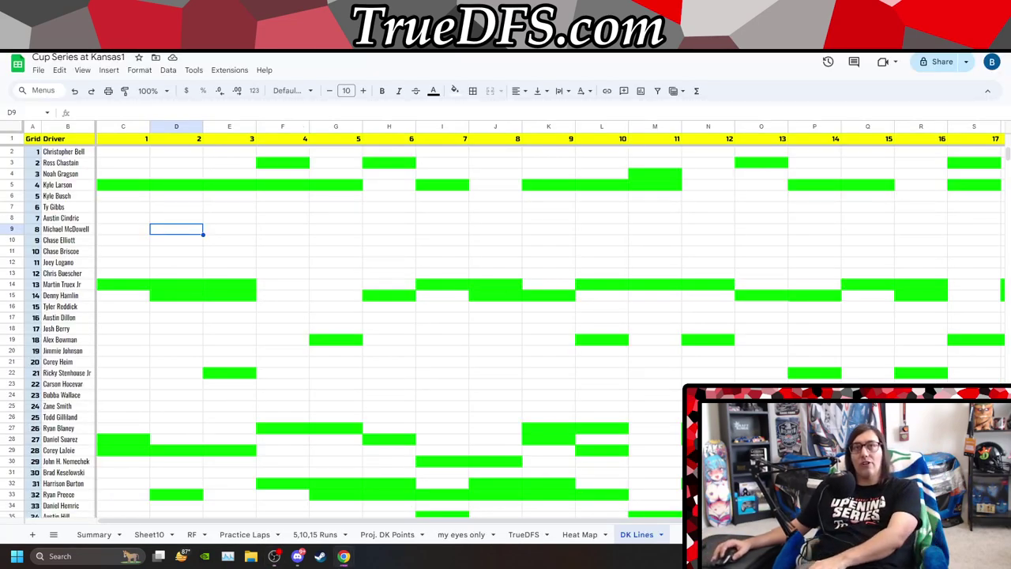
pyautogui.hotkey('ctrl', 'Tab')
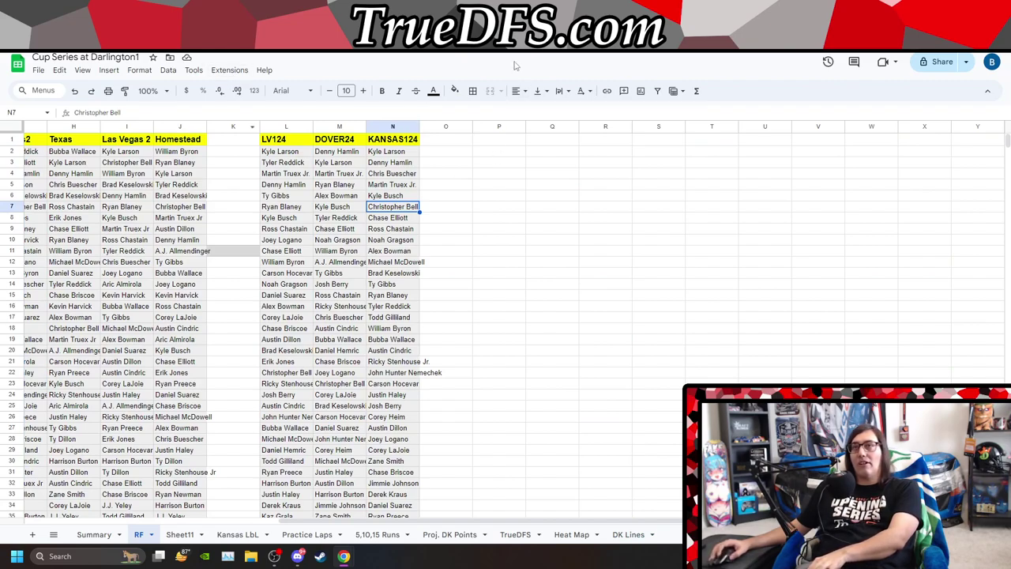
pyautogui.click(239, 534)
pyautogui.press('Left')
pyautogui.press('Left')
pyautogui.press('Left')
pyautogui.press('Left')
pyautogui.press('Left')
pyautogui.press('Left')
pyautogui.press('Left')
pyautogui.press('Left')
pyautogui.press('Left')
pyautogui.press('Left')
pyautogui.press('Left')
pyautogui.press('Left')
pyautogui.press('Left')
pyautogui.press('Left')
pyautogui.press('Left')
pyautogui.press('Left')
pyautogui.press('Left')
pyautogui.press('Left')
pyautogui.press('Left')
pyautogui.press('Left')
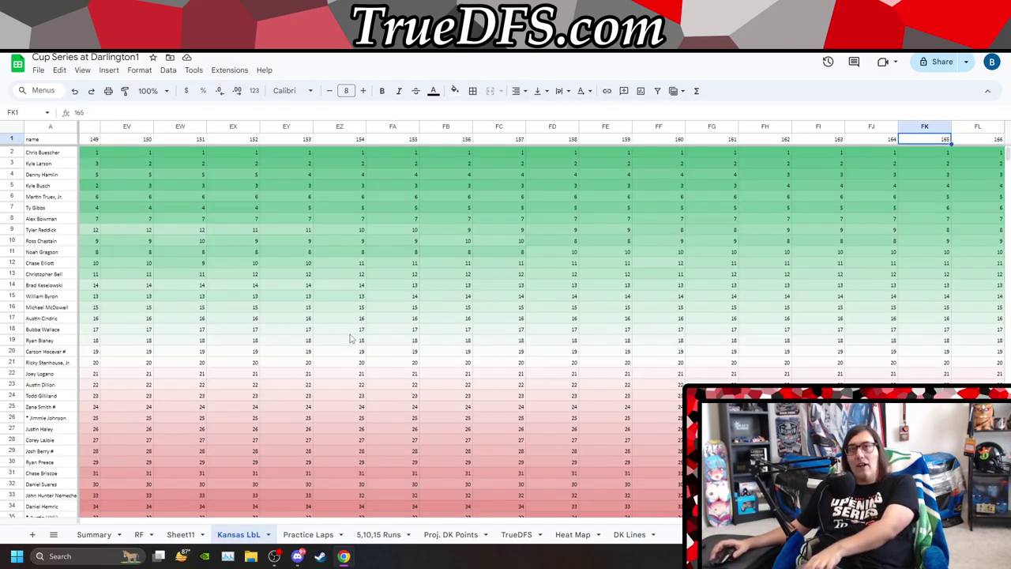
# Review the Kansas running positions forward to lap 166 at the end of stage 2.
pyautogui.press('Right')
pyautogui.press('Right')
pyautogui.press('Right')
pyautogui.press('Right')
pyautogui.press('Right')
pyautogui.press('Right')
pyautogui.press('Right')
pyautogui.press('Right')
pyautogui.press('Right')
pyautogui.press('Right')
pyautogui.press('Right')
pyautogui.press('Right')
pyautogui.press('Right')
pyautogui.press('Right')
pyautogui.press('Right')
pyautogui.press('Right')
pyautogui.press('Right')
pyautogui.press('Right')
pyautogui.press('Right')
pyautogui.press('Right')
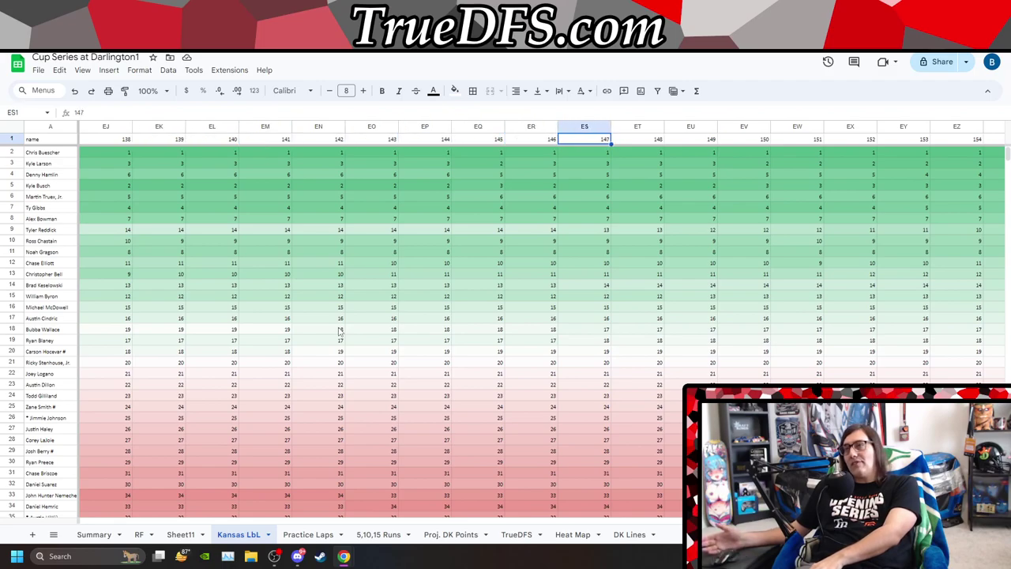
pyautogui.press('Down')
pyautogui.press('Up')
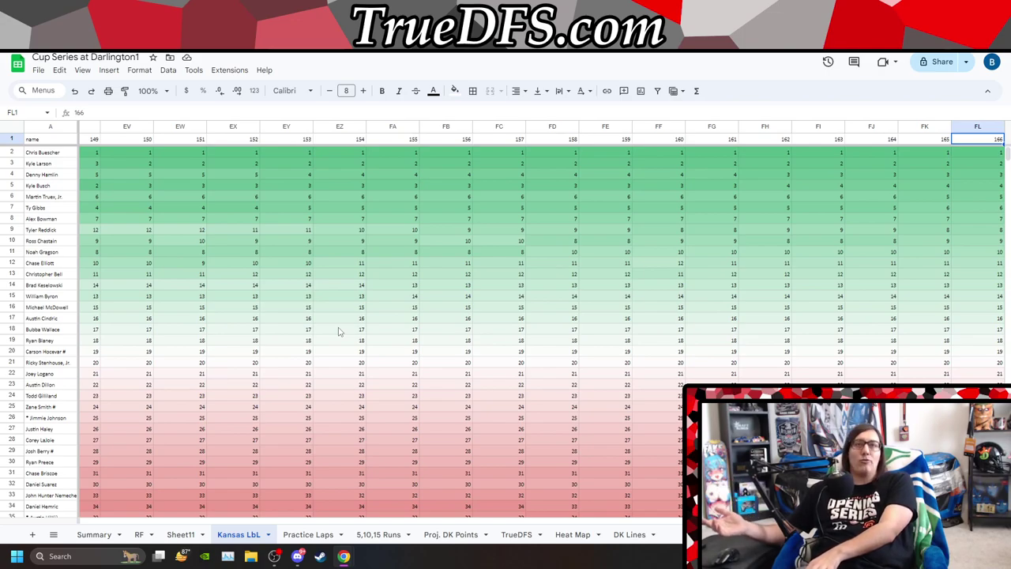
# Look back through the Kansas running positions from lap 166 to lap 150.
pyautogui.press('Left')
pyautogui.press('Left')
pyautogui.press('Left')
pyautogui.press('Left')
pyautogui.press('Left')
pyautogui.press('Left')
pyautogui.press('Left')
pyautogui.press('Left')
pyautogui.press('Left')
pyautogui.press('Left')
pyautogui.press('Left')
pyautogui.press('Left')
pyautogui.press('Left')
pyautogui.press('Left')
pyautogui.press('Left')
pyautogui.press('Left')
pyautogui.press('Left')
pyautogui.press('Left')
pyautogui.press('Left')
pyautogui.press('Left')
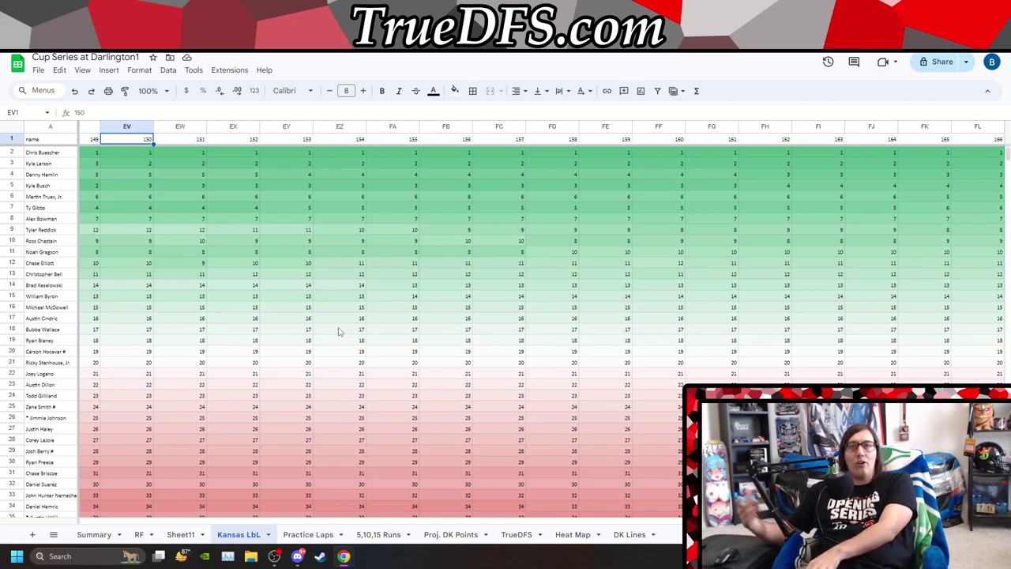
# Look back through the Kansas running positions from lap 150 to the start of the race.
pyautogui.press('Left')
pyautogui.press('Left')
pyautogui.press('Left')
pyautogui.press('Left')
pyautogui.press('Left')
pyautogui.press('Left')
pyautogui.press('Left')
pyautogui.press('Left')
pyautogui.press('Left')
pyautogui.press('Left')
pyautogui.press('Left')
pyautogui.press('Left')
pyautogui.press('Left')
pyautogui.press('Left')
pyautogui.press('Left')
pyautogui.press('Left')
pyautogui.press('Left')
pyautogui.press('Left')
pyautogui.press('Left')
pyautogui.press('Left')
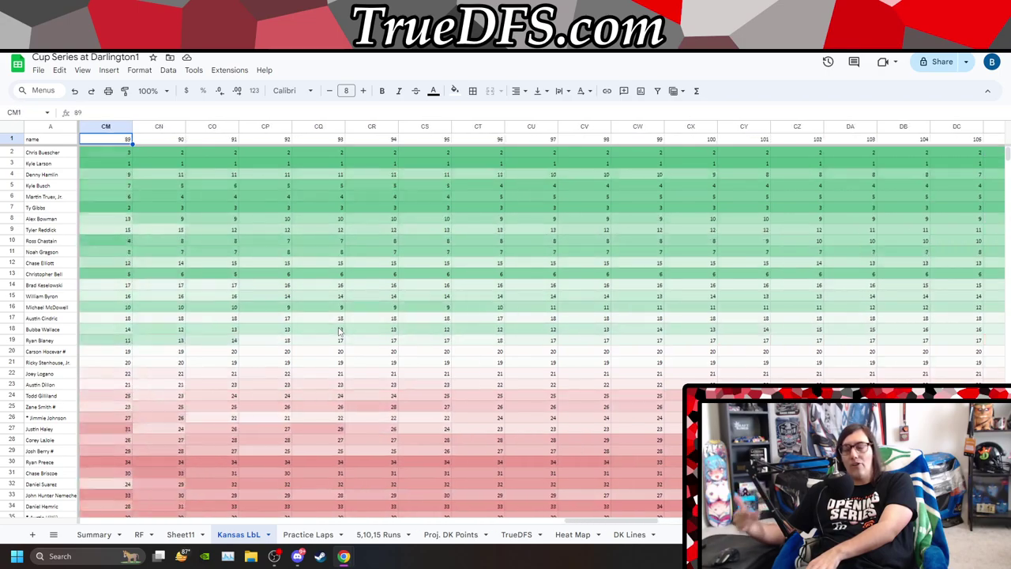
pyautogui.press('Left')
pyautogui.press('Left')
pyautogui.press('Left')
pyautogui.press('Left')
pyautogui.press('Left')
pyautogui.press('Left')
pyautogui.press('Left')
pyautogui.press('Left')
pyautogui.press('Left')
pyautogui.press('Left')
pyautogui.press('Left')
pyautogui.press('Left')
pyautogui.press('Left')
pyautogui.press('Left')
pyautogui.press('Left')
pyautogui.press('Left')
pyautogui.press('Left')
pyautogui.press('Left')
pyautogui.press('Left')
pyautogui.press('Left')
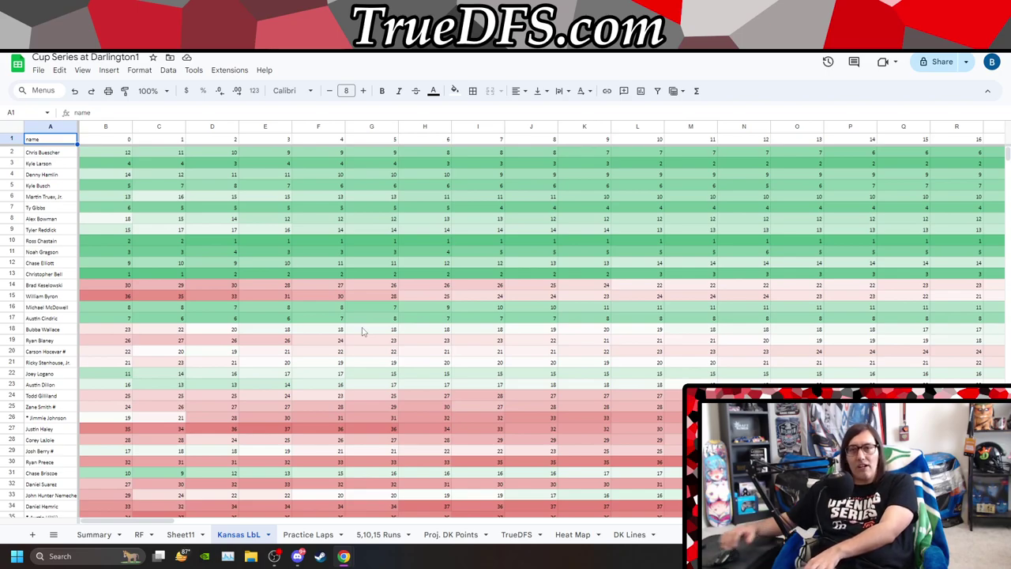
# Open the RF sheet and search for "chris bu" to review Chris Buescher's placing in each race column.
pyautogui.click(181, 535)
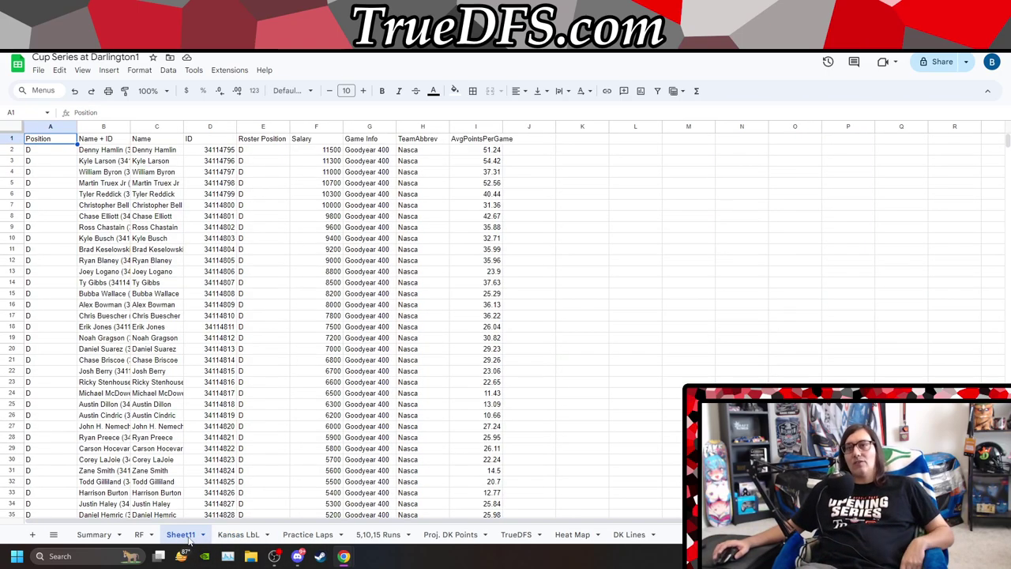
pyautogui.click(139, 534)
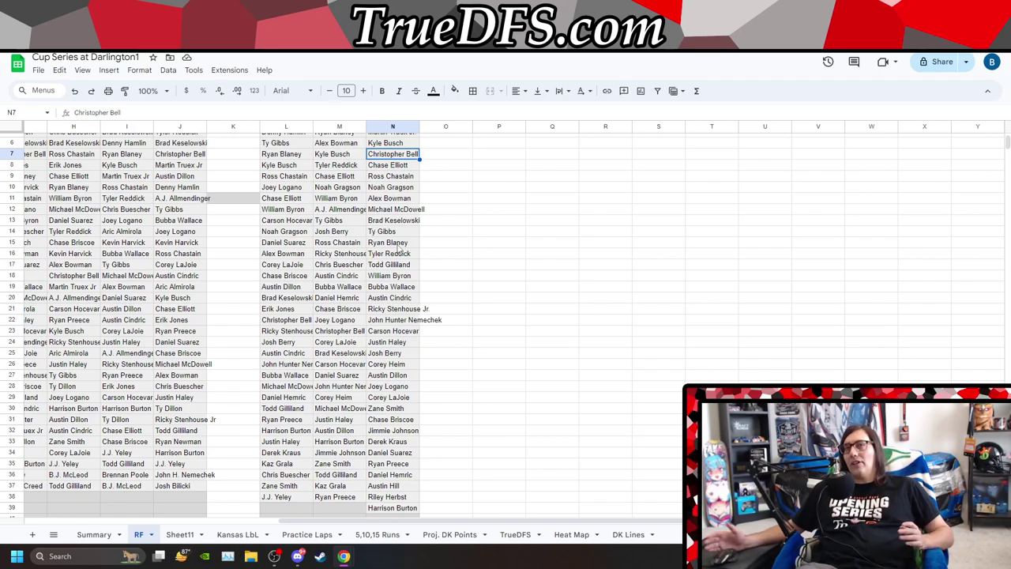
pyautogui.scroll(2, 474, 261)
pyautogui.click(514, 264)
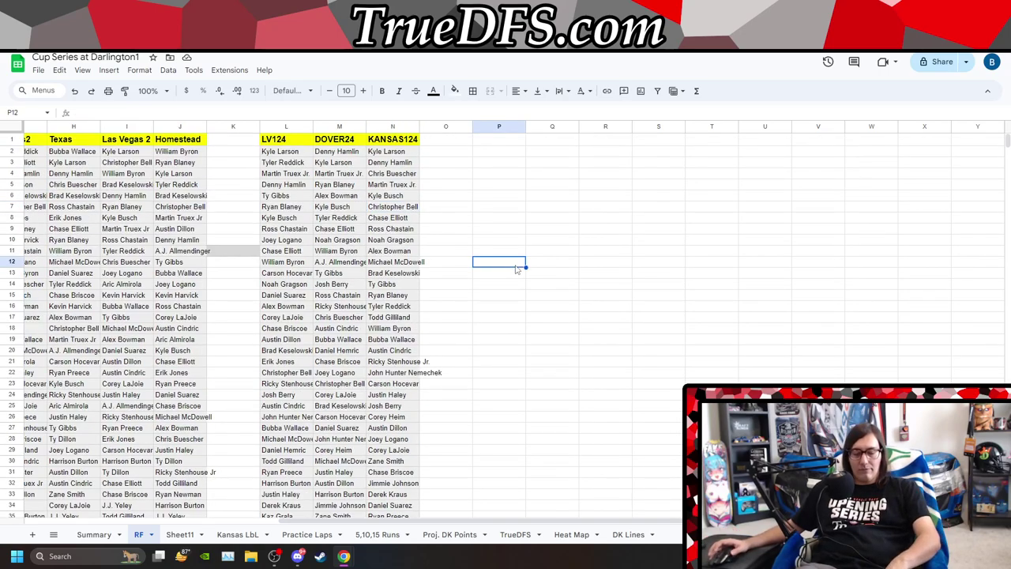
pyautogui.hotkey('ctrl', 'f')
pyautogui.write('chris bu')
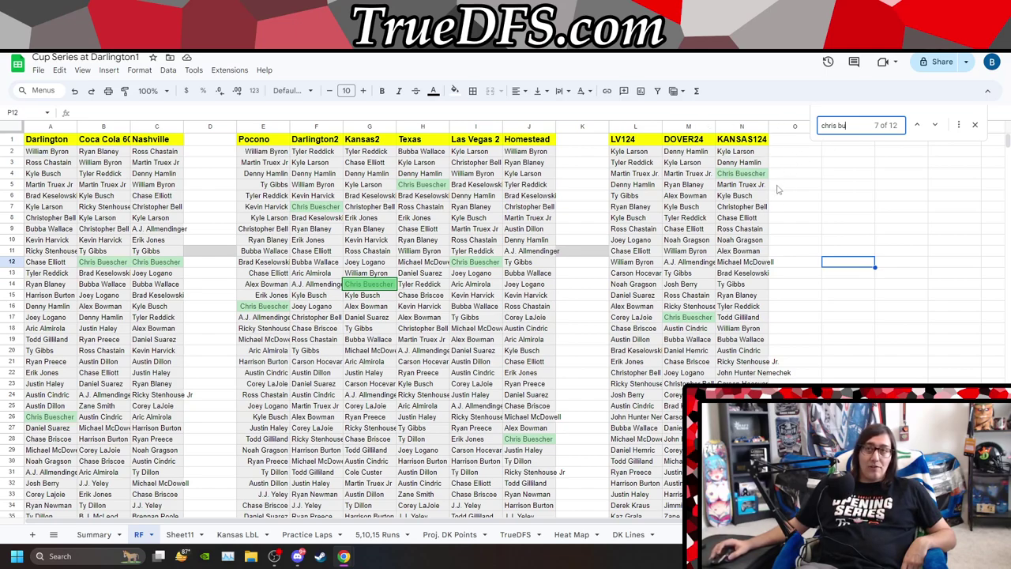
pyautogui.scroll(-3, 639, 444)
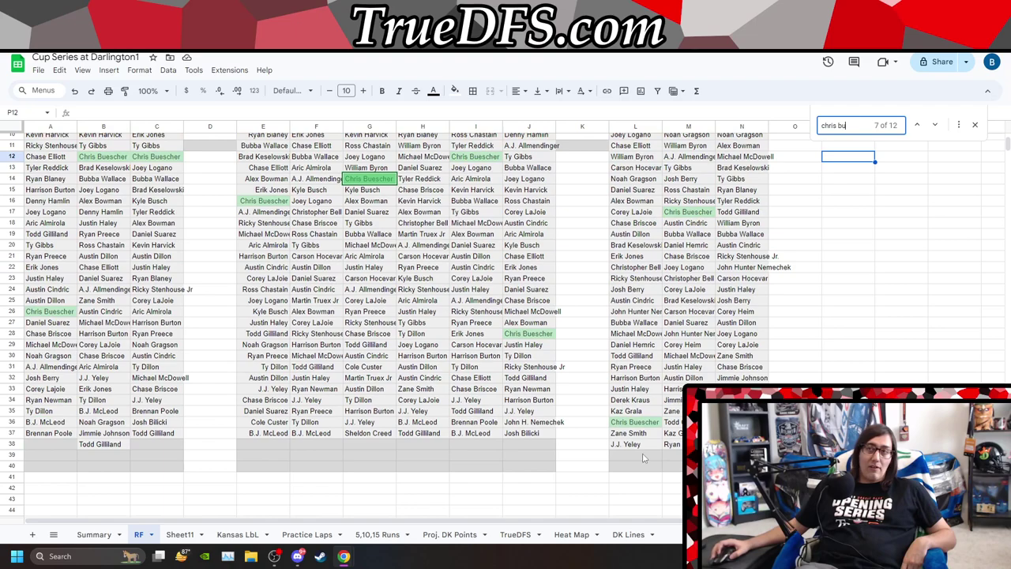
pyautogui.scroll(3, 649, 447)
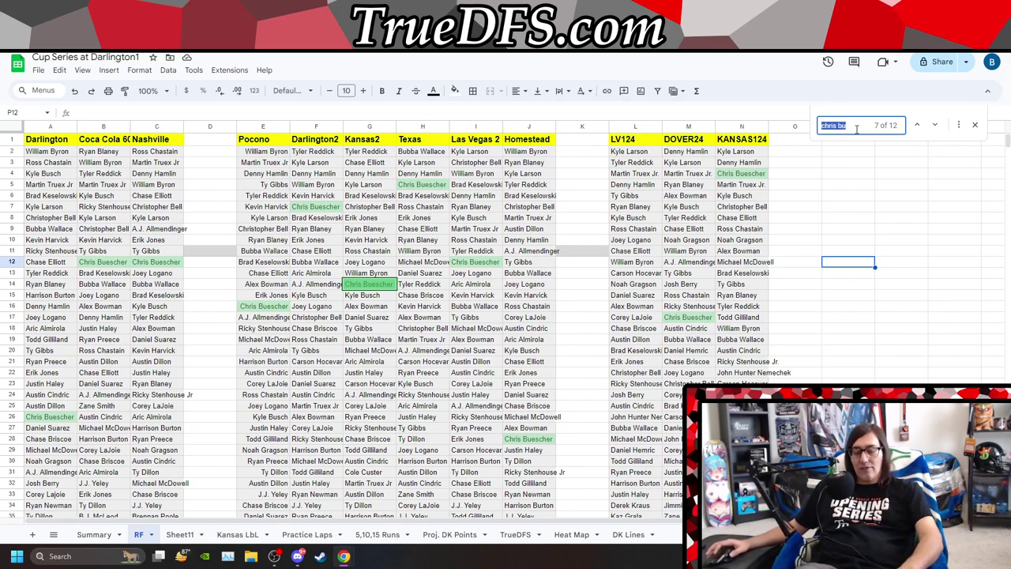
# Search the RF sheet for "brad" and "chris" to compare the drivers' placings, and close the search.
pyautogui.write('brad')
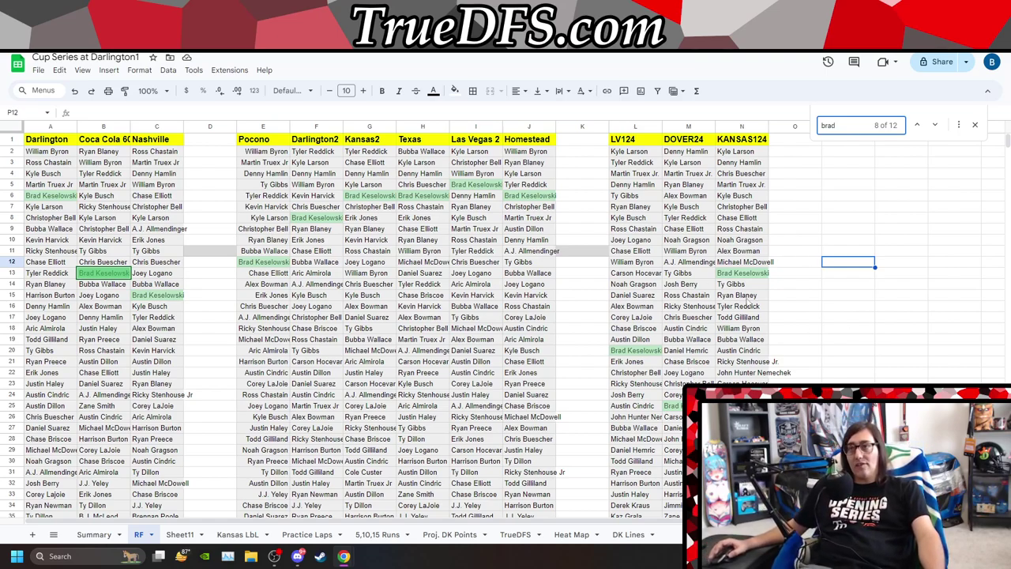
pyautogui.doubleClick(852, 120)
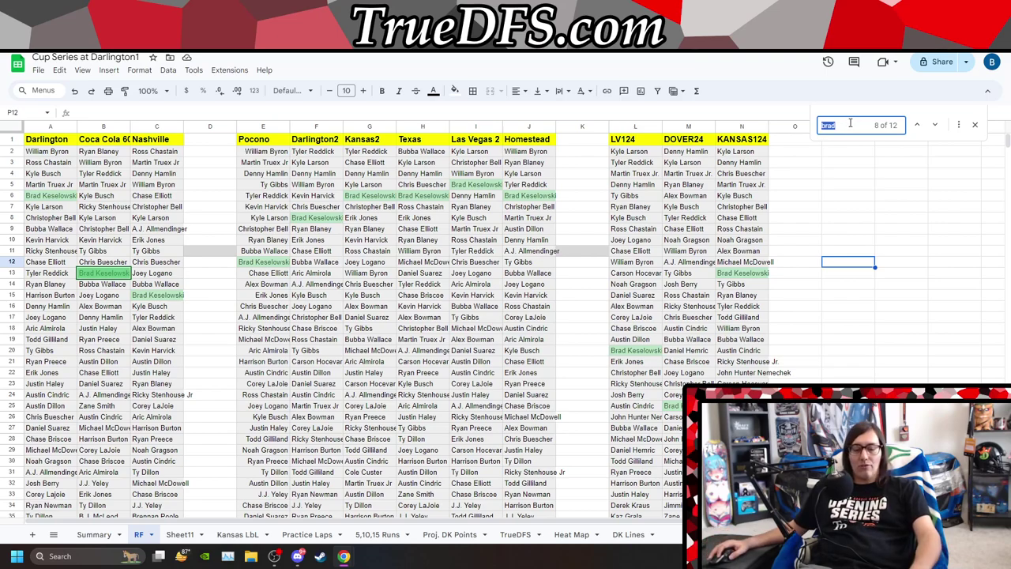
pyautogui.write('chri')
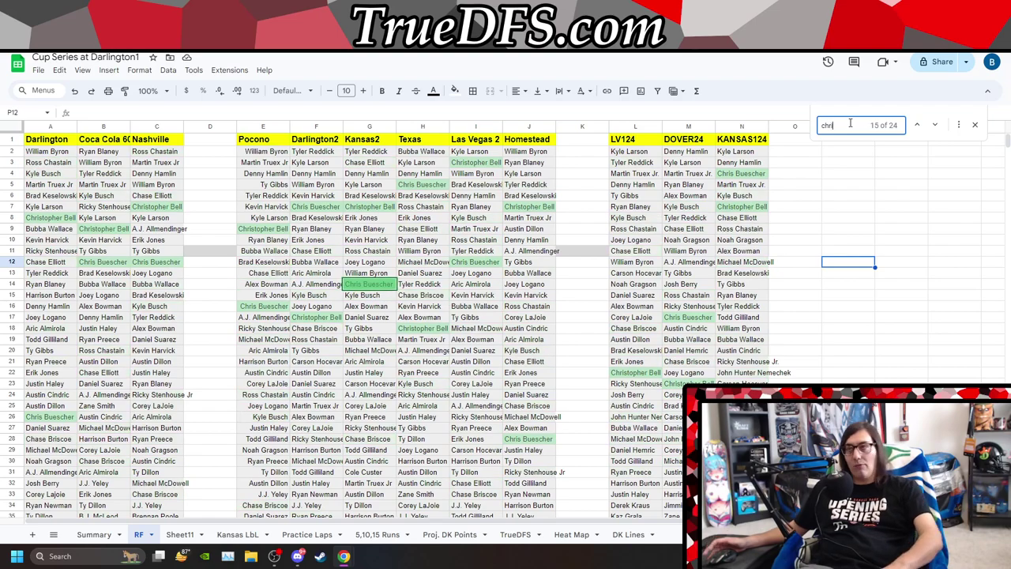
pyautogui.write('s')
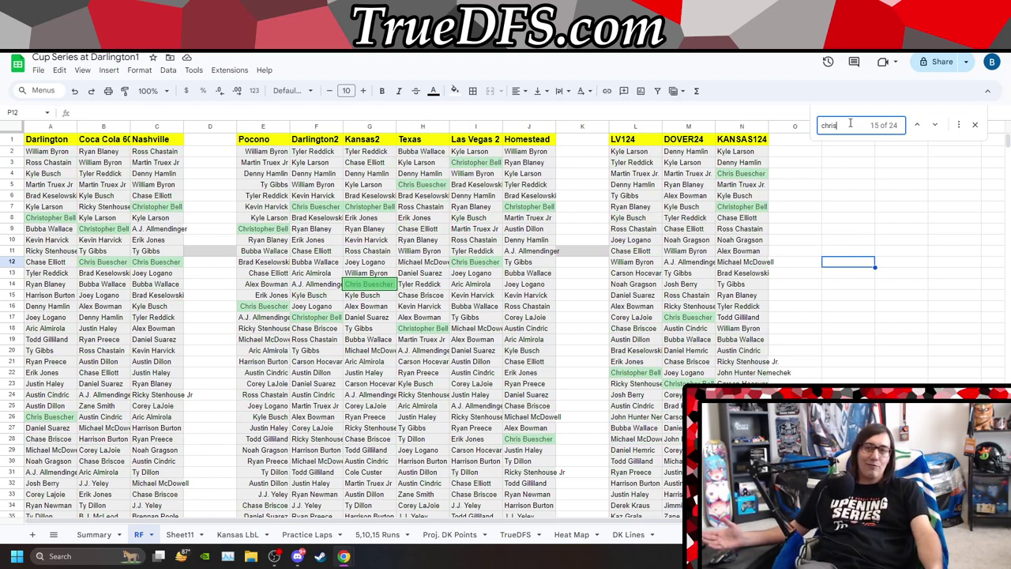
pyautogui.doubleClick(851, 123)
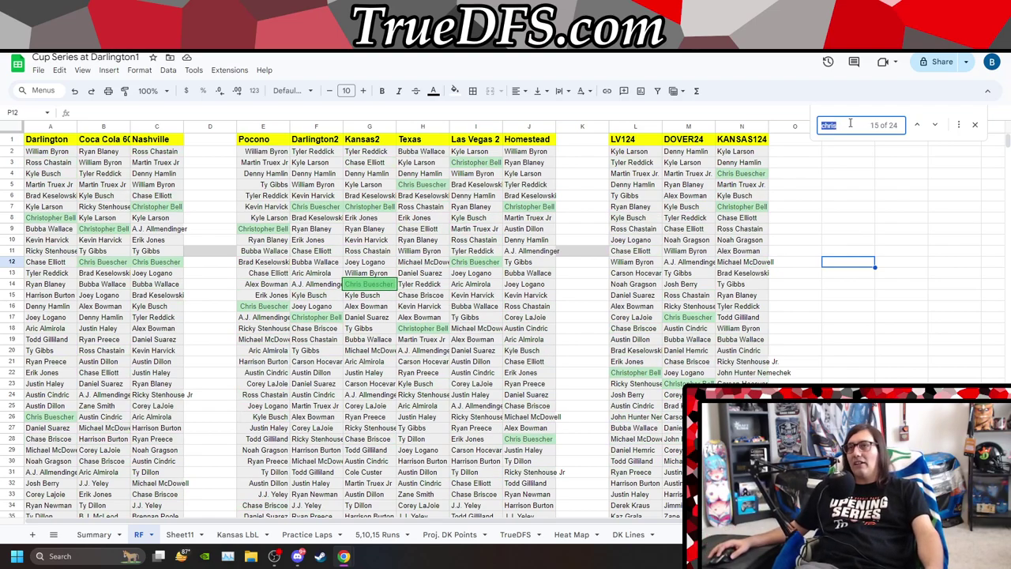
pyautogui.click(978, 128)
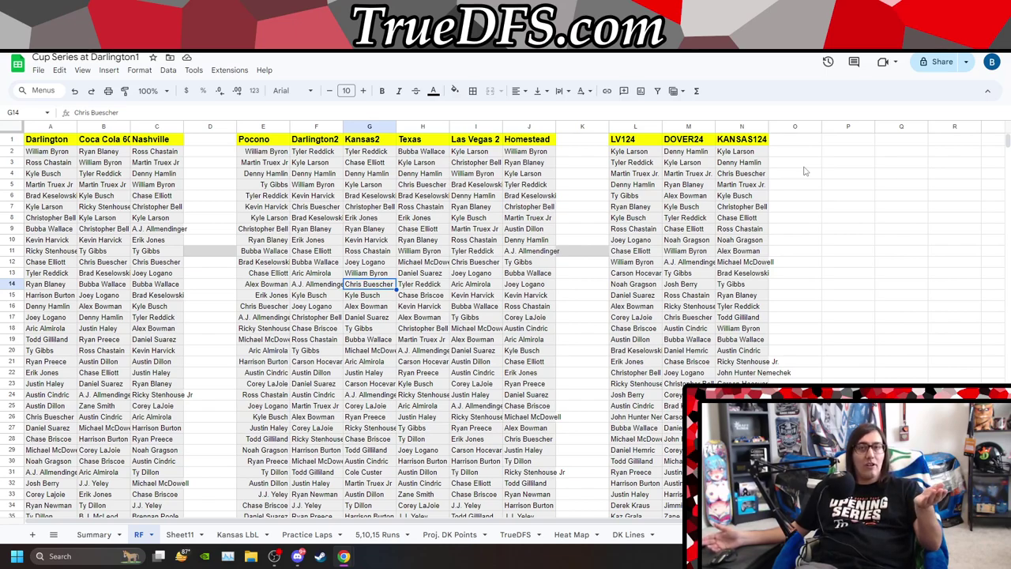
# Reopen the Kansas LbL sheet and follow Chris Buescher's running positions from the start to lap 46.
pyautogui.click(237, 535)
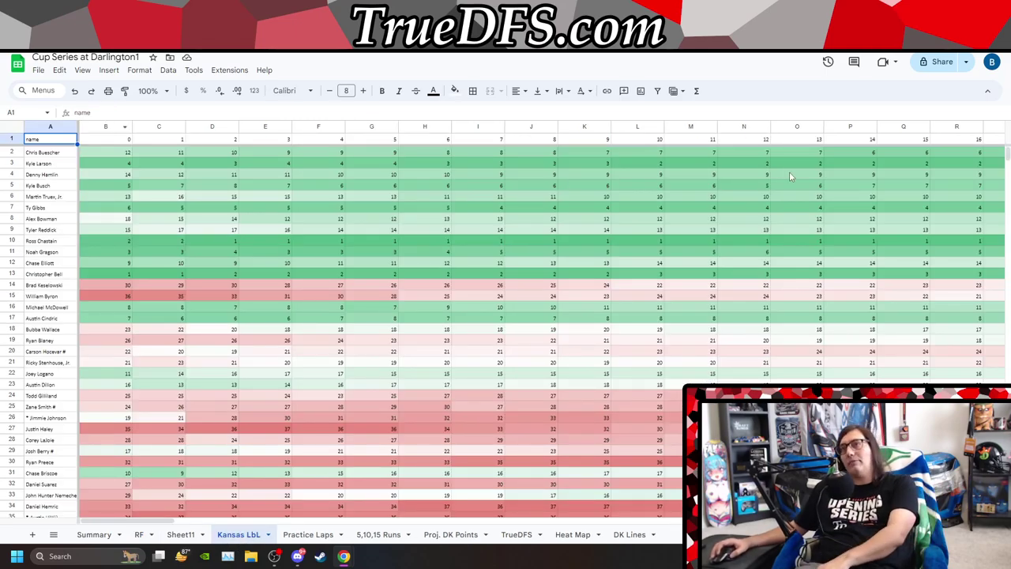
pyautogui.press('Down')
pyautogui.press('Right')
pyautogui.press('Right')
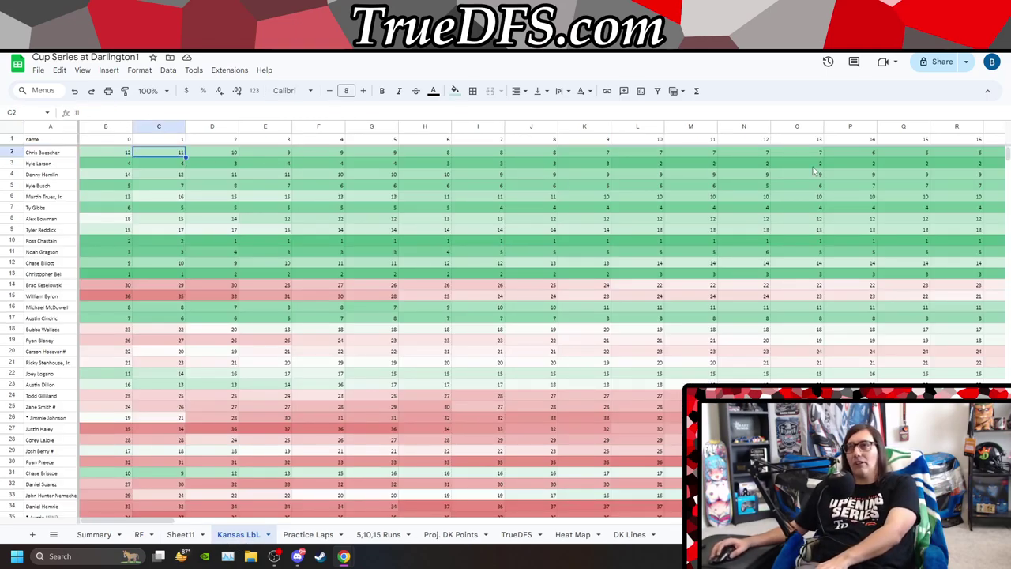
pyautogui.press('Right')
pyautogui.press('Right')
pyautogui.press('Right')
pyautogui.press('Right')
pyautogui.press('Right')
pyautogui.press('Right')
pyautogui.press('Right')
pyautogui.press('Right')
pyautogui.press('Right')
pyautogui.press('Right')
pyautogui.press('Right')
pyautogui.press('Right')
pyautogui.press('Right')
pyautogui.press('Right')
pyautogui.press('Right')
pyautogui.press('Right')
pyautogui.press('Right')
pyautogui.press('Right')
pyautogui.press('Right')
pyautogui.press('Right')
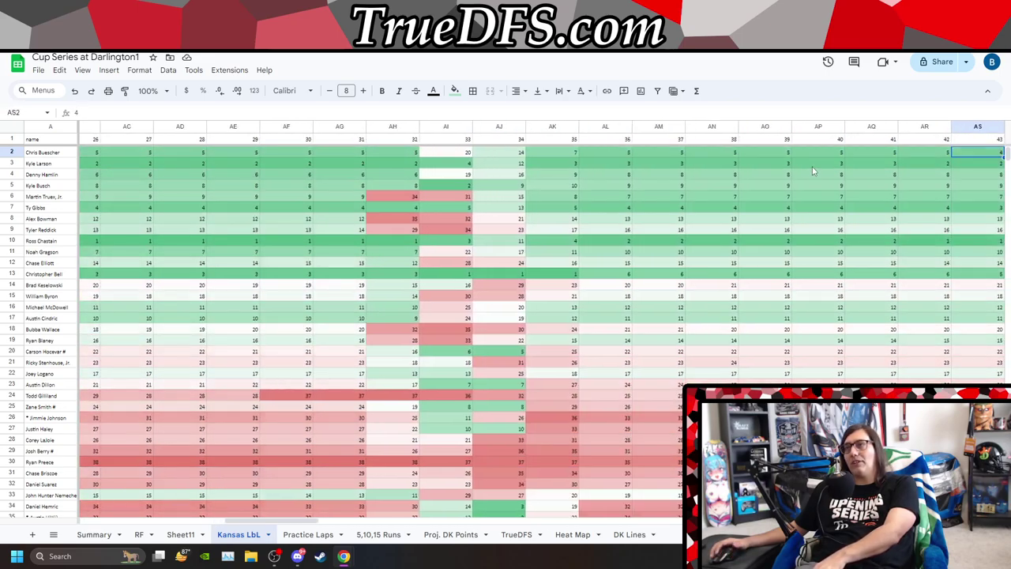
pyautogui.press('Right')
pyautogui.press('Right')
pyautogui.press('Right')
# Go back to lap 31 and sort the Kansas LbL sheet A to Z by the lap 31 column.
pyautogui.press('Left')
pyautogui.press('Left')
pyautogui.press('Left')
pyautogui.press('Left')
pyautogui.press('Left')
pyautogui.press('Left')
pyautogui.press('Left')
pyautogui.press('Left')
pyautogui.press('Left')
pyautogui.press('Left')
pyautogui.press('Left')
pyautogui.press('Left')
pyautogui.press('Left')
pyautogui.press('Left')
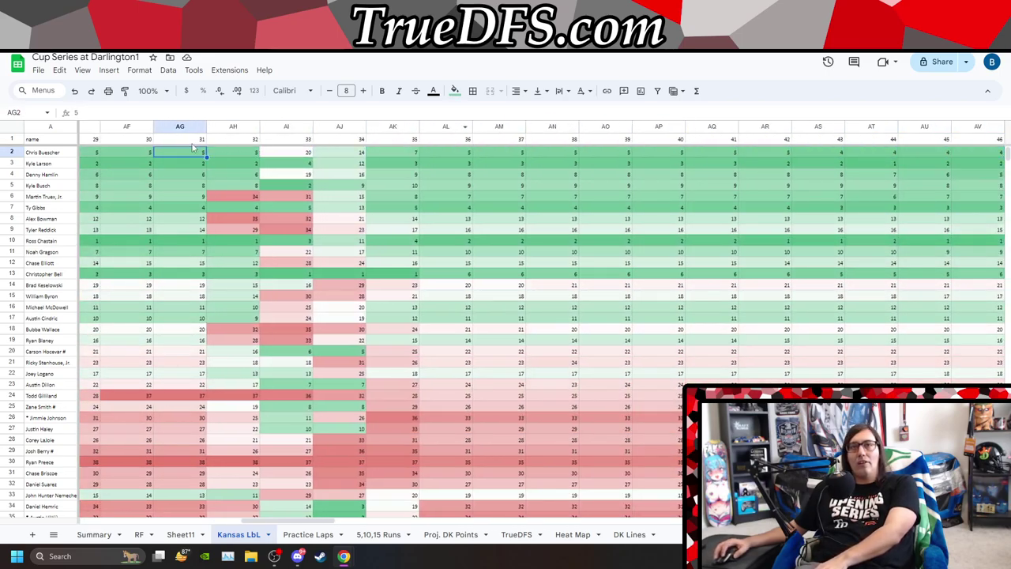
pyautogui.click(197, 131)
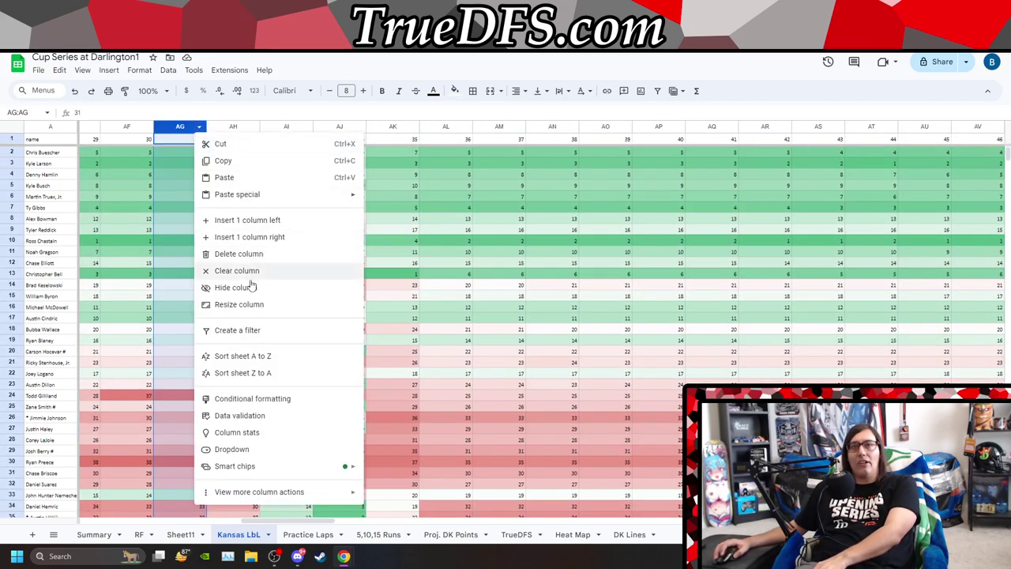
pyautogui.click(255, 354)
pyautogui.click(209, 164)
# Return to lap 0 and follow Ross Chastain's running positions forward to lap 14.
pyautogui.press('Home')
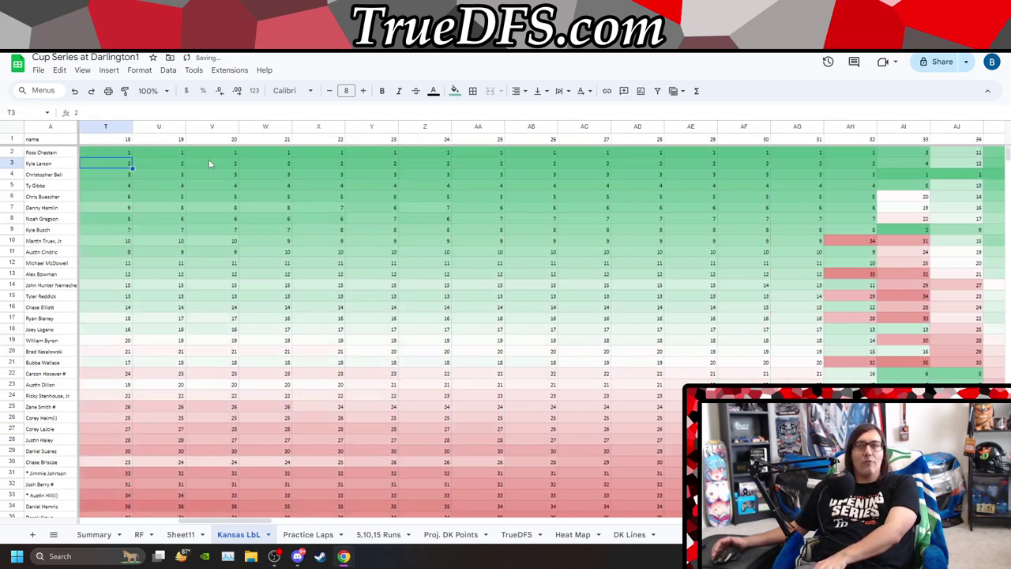
pyautogui.press('Right')
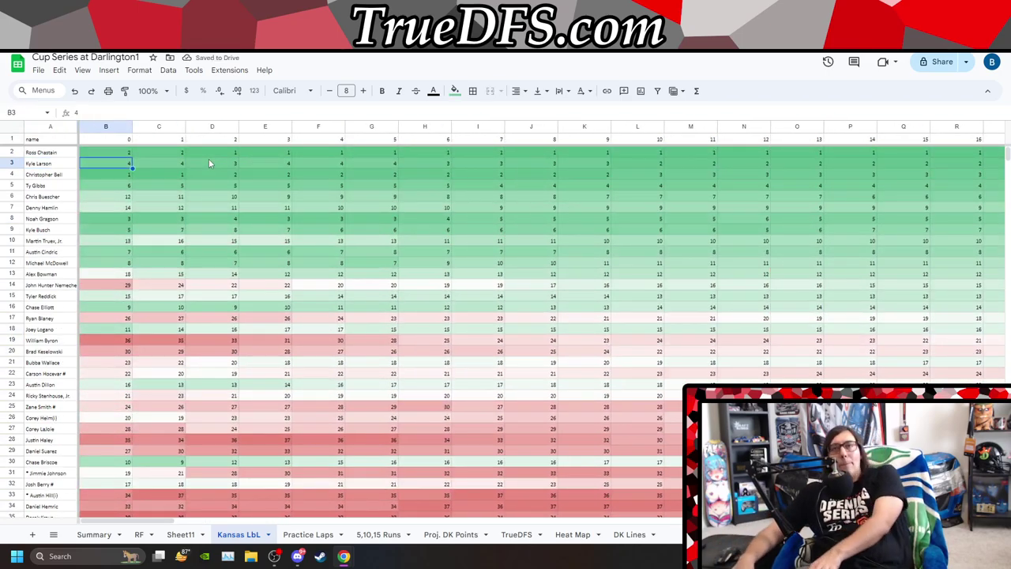
pyautogui.press('Down')
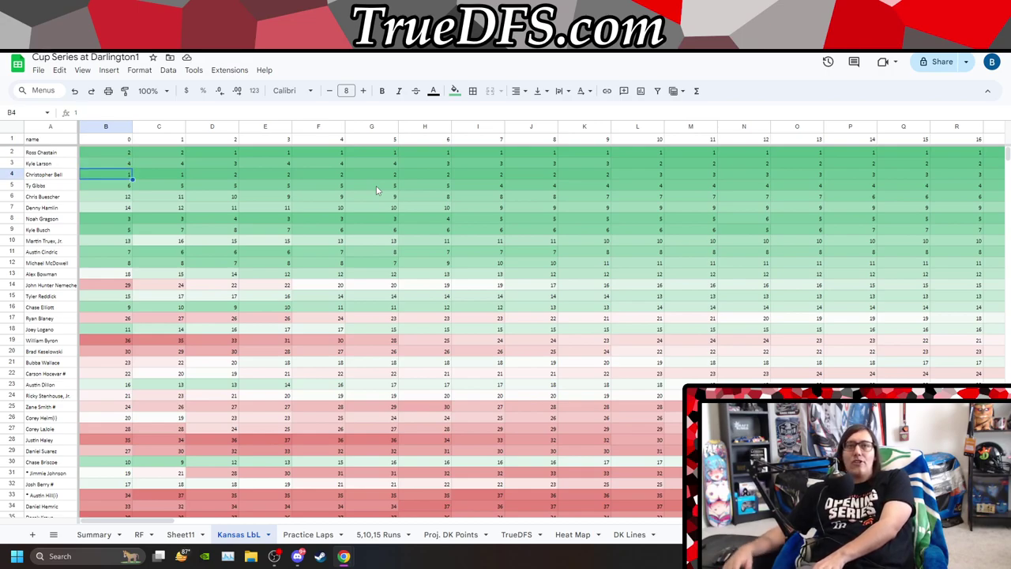
pyautogui.press('Right')
pyautogui.press('Right')
pyautogui.press('Right')
pyautogui.press('Up')
pyautogui.press('Up')
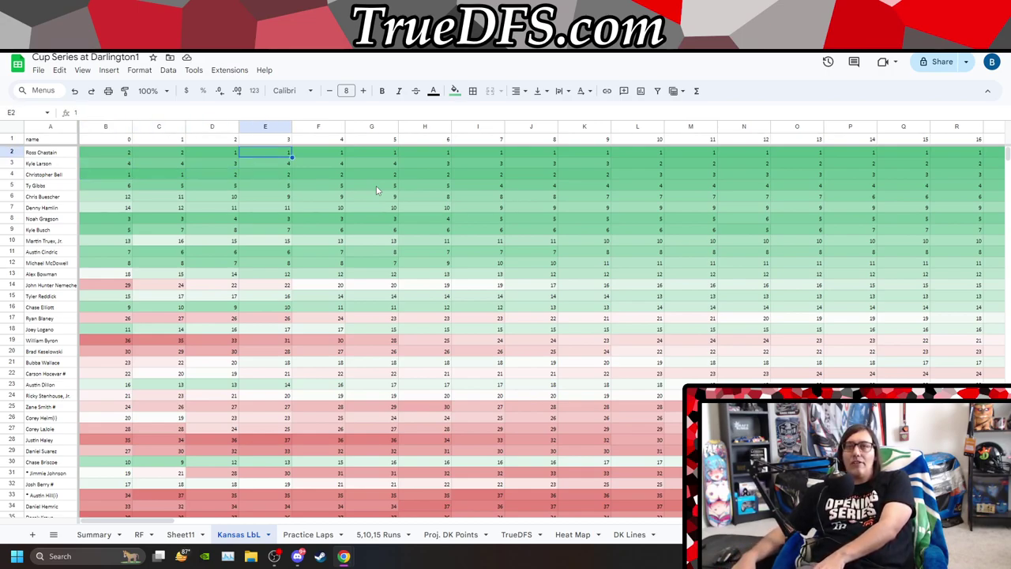
pyautogui.press('Right')
pyautogui.press('Right')
pyautogui.press('Right')
pyautogui.press('Right')
pyautogui.press('Right')
pyautogui.press('Right')
pyautogui.press('Right')
pyautogui.press('Right')
pyautogui.press('Right')
pyautogui.press('Right')
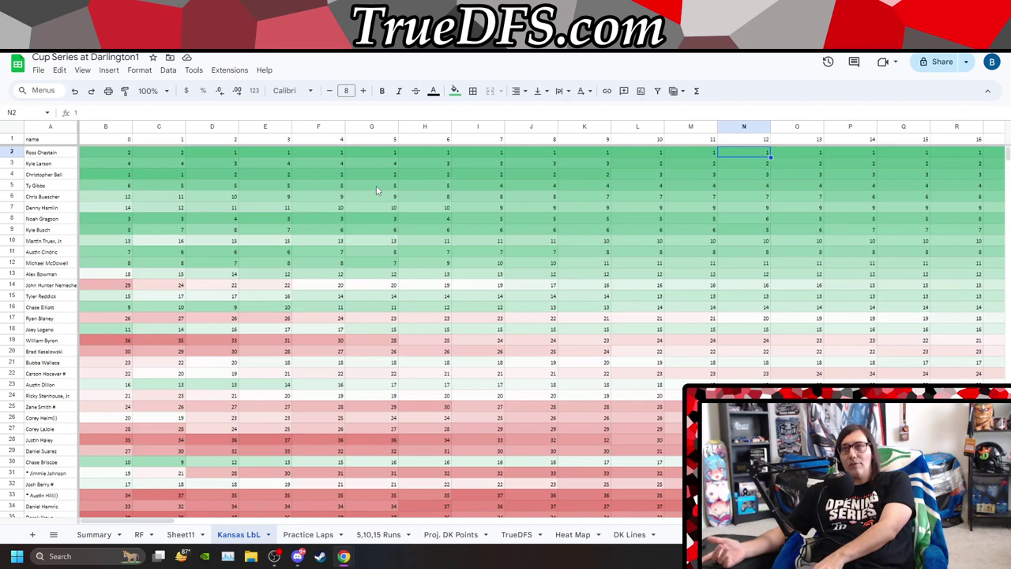
pyautogui.press('Right')
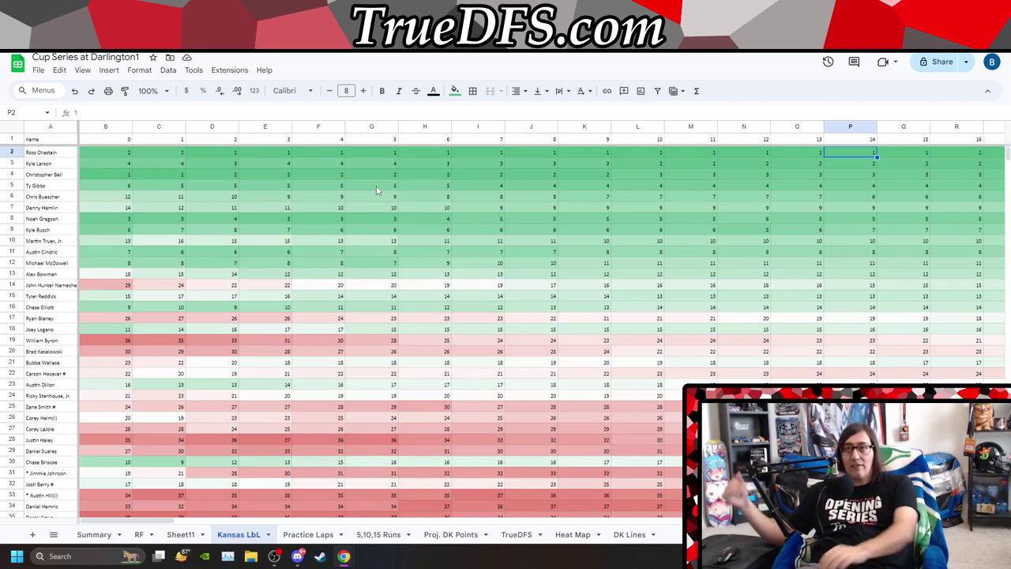
# Trace Chris Buescher's running positions back to the opening laps and forward again to lap 14.
pyautogui.press('Left')
pyautogui.press('Left')
pyautogui.press('Left')
pyautogui.press('Left')
pyautogui.press('Left')
pyautogui.press('Down')
pyautogui.press('Down')
pyautogui.press('Down')
pyautogui.press('Down')
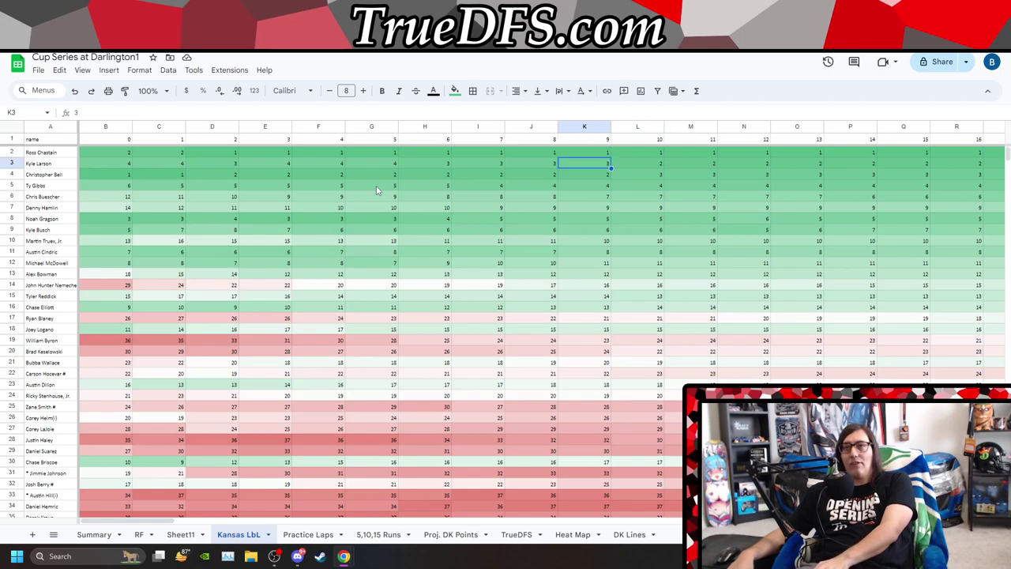
pyautogui.press('Left')
pyautogui.press('Left')
pyautogui.press('Left')
pyautogui.press('Left')
pyautogui.press('Left')
pyautogui.press('Left')
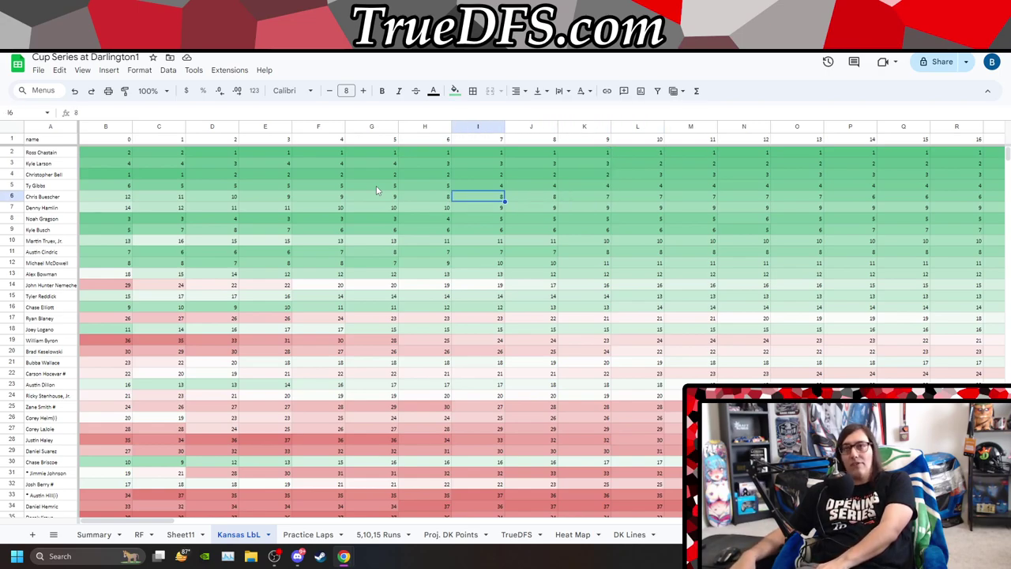
pyautogui.press('Left')
pyautogui.press('Left')
pyautogui.press('Left')
pyautogui.press('Right')
pyautogui.press('Right')
pyautogui.press('Right')
pyautogui.press('Right')
pyautogui.press('Right')
pyautogui.press('Right')
pyautogui.press('Right')
pyautogui.press('Right')
pyautogui.press('Right')
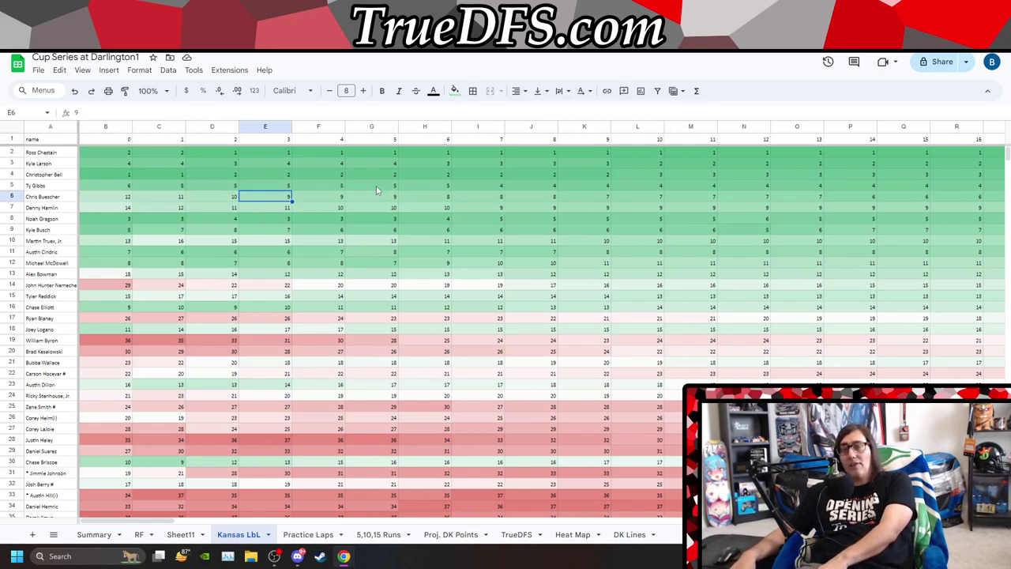
pyautogui.press('Right')
pyautogui.press('Right')
pyautogui.press('Right')
pyautogui.press('Right')
pyautogui.press('Right')
pyautogui.press('Right')
pyautogui.press('Right')
pyautogui.press('Right')
pyautogui.press('Right')
pyautogui.press('Right')
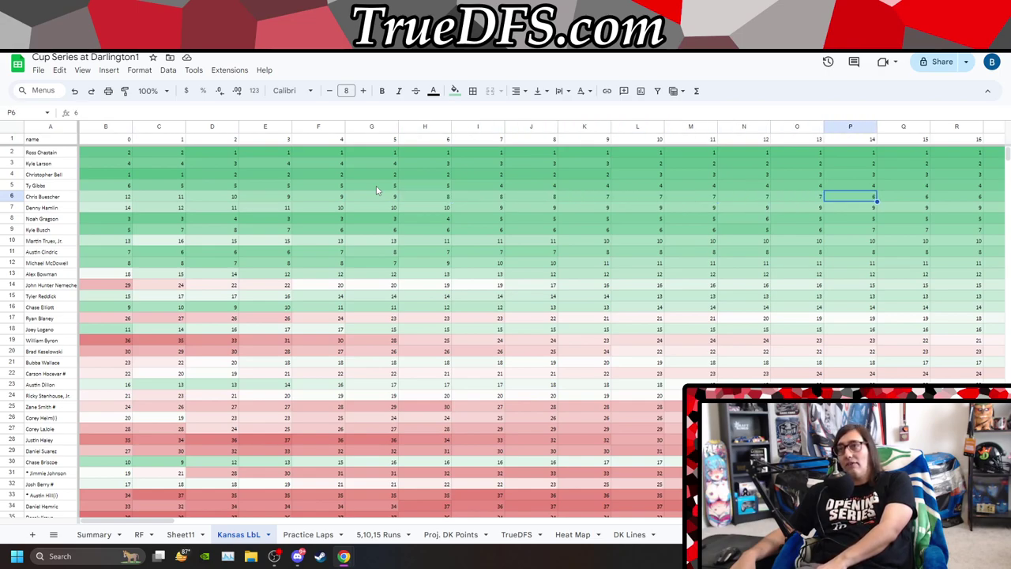
# Follow Chris Buescher's running positions forward from lap 14 to lap 24.
pyautogui.press('Right')
pyautogui.press('Right')
pyautogui.press('Right')
pyautogui.press('Right')
pyautogui.press('Right')
pyautogui.press('Right')
pyautogui.press('Right')
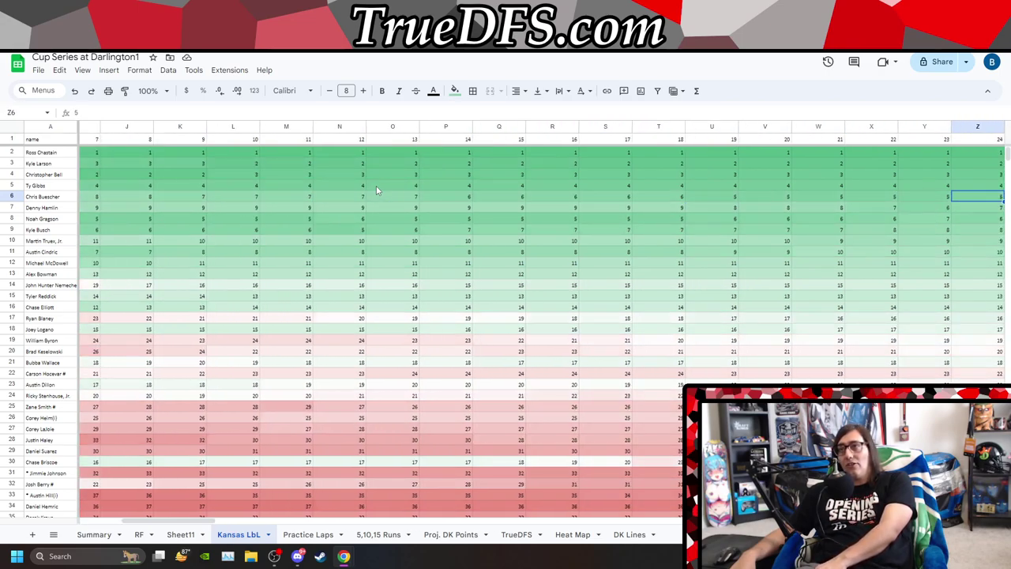
pyautogui.press('Left')
pyautogui.press('Left')
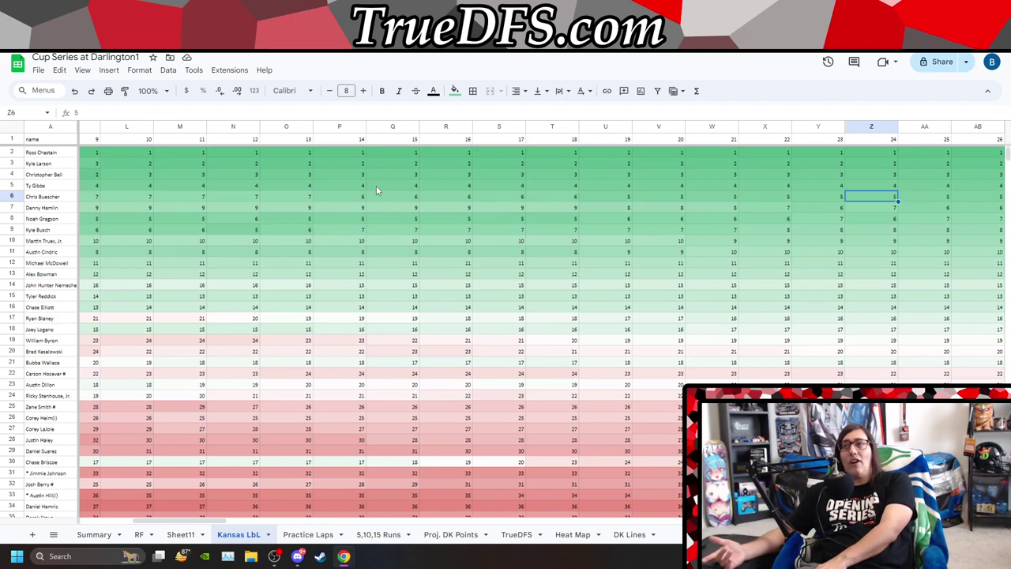
# Compare the lap 24 running positions from Ross Chastain down through Kyle Busch.
pyautogui.press('Up')
pyautogui.press('Up')
pyautogui.press('Up')
pyautogui.press('Up')
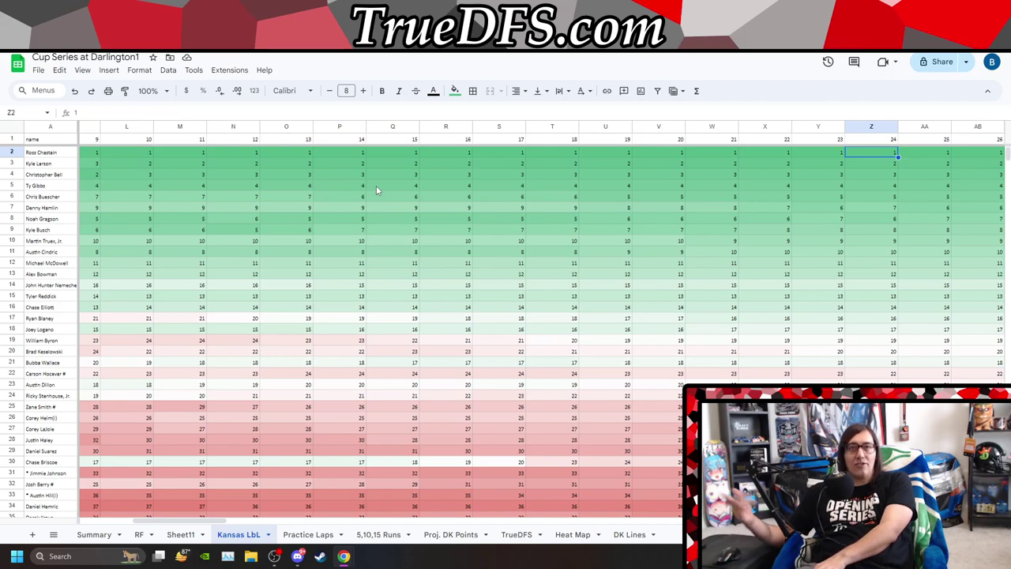
pyautogui.press('Down')
pyautogui.press('Down')
pyautogui.press('Down')
pyautogui.press('Down')
pyautogui.press('Down')
pyautogui.press('Down')
pyautogui.press('Down')
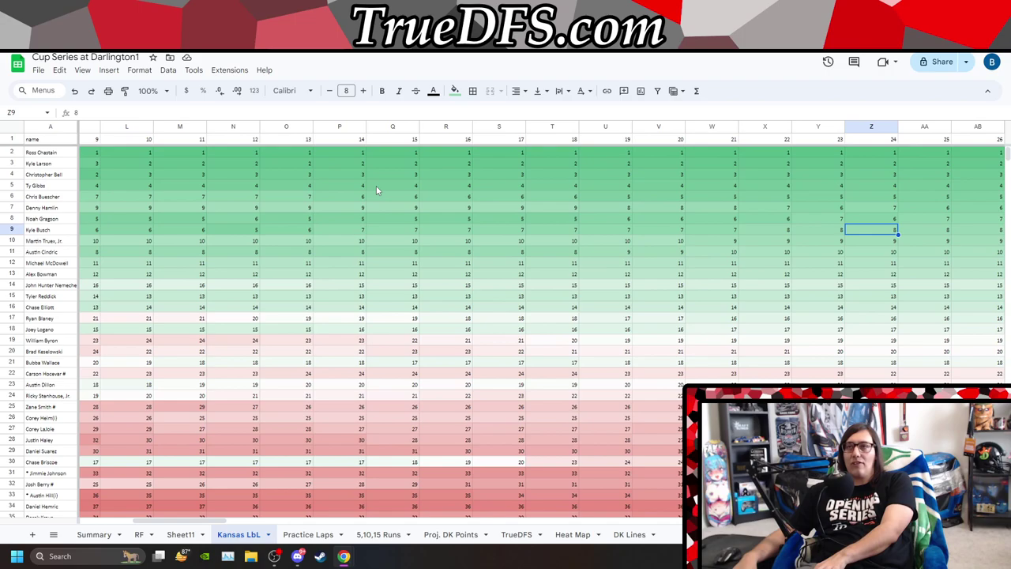
# Trace Martin Truex Jr.'s running positions from lap 24 back to the opening laps.
pyautogui.press('Down')
pyautogui.press('Left')
pyautogui.press('Left')
pyautogui.press('Left')
pyautogui.press('Left')
pyautogui.press('Left')
pyautogui.press('Left')
pyautogui.press('Left')
pyautogui.press('Left')
pyautogui.press('Left')
pyautogui.press('Left')
pyautogui.press('Left')
pyautogui.press('Left')
pyautogui.press('Left')
pyautogui.press('Left')
pyautogui.press('Left')
pyautogui.press('Left')
pyautogui.press('Left')
pyautogui.press('Left')
pyautogui.press('Left')
pyautogui.press('Left')
pyautogui.press('Right')
pyautogui.press('Right')
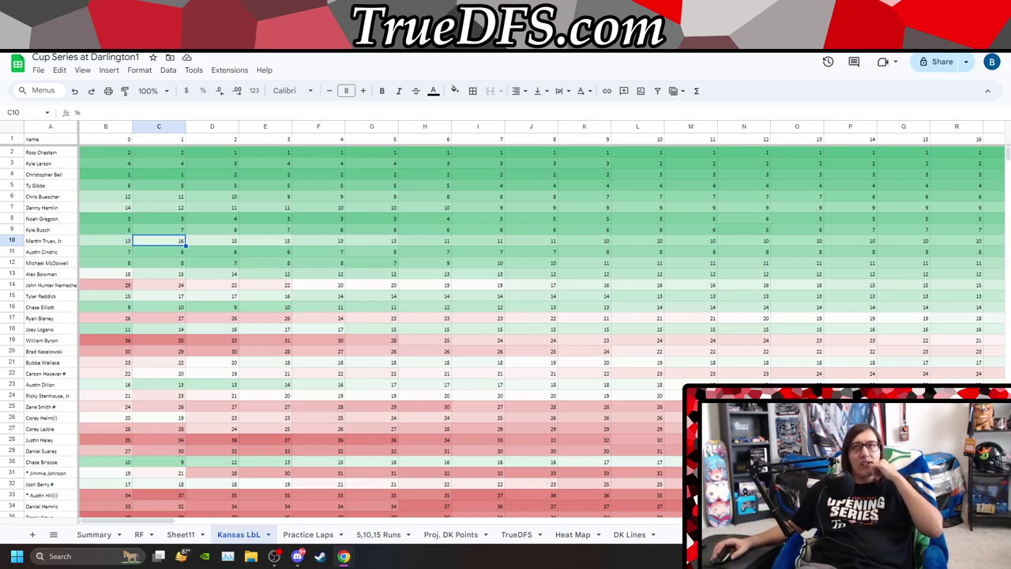
# Check Martin Truex Jr.'s starting position in the Kansas race results table.
pyautogui.hotkey('ctrl', 'Tab')
pyautogui.scroll(4, 335, 167)
pyautogui.scroll(1, 335, 167)
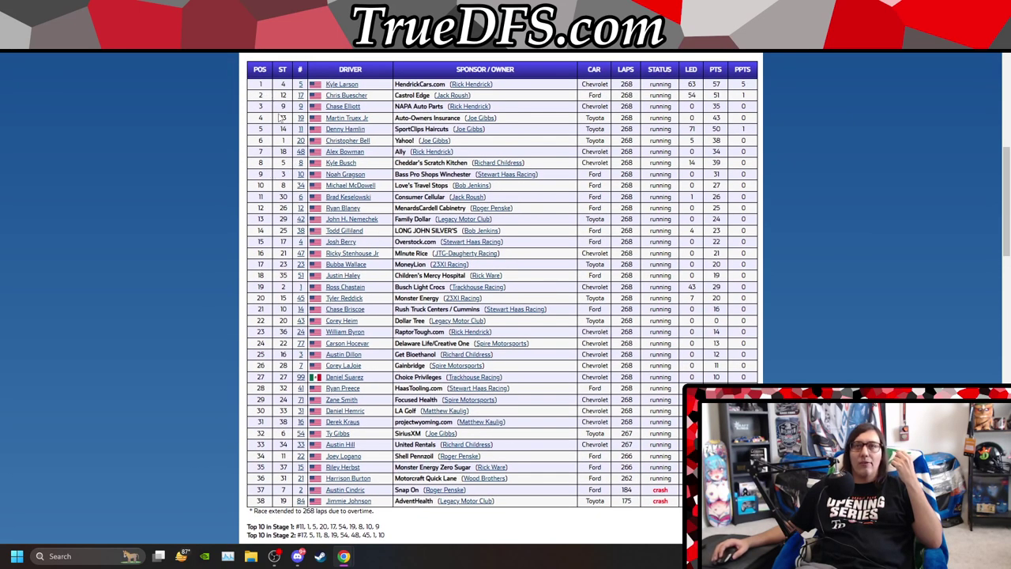
pyautogui.doubleClick(283, 118)
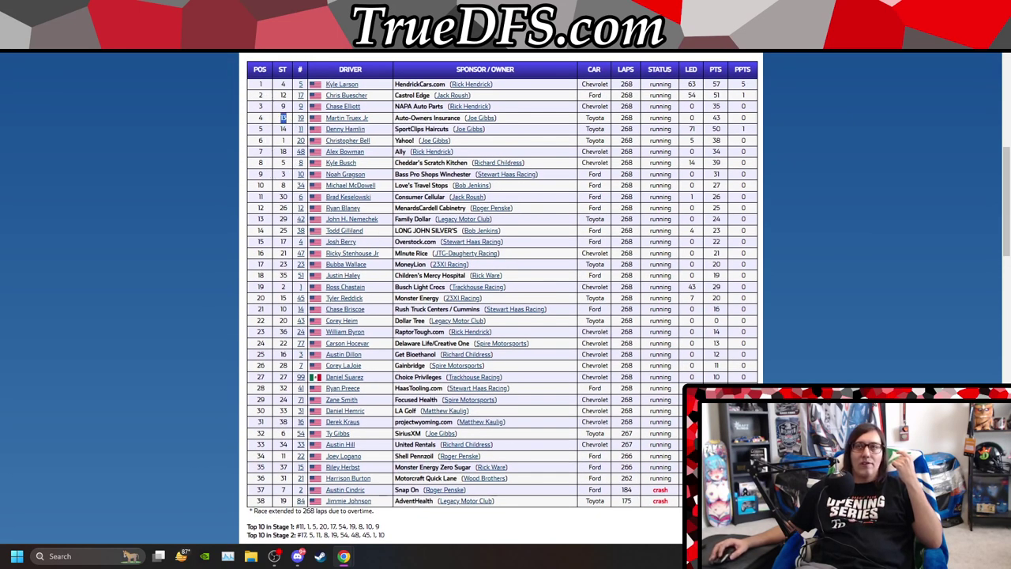
# Return to the Kansas LbL sheet and follow Martin Truex Jr.'s running positions from lap 0 to lap 25.
pyautogui.hotkey('ctrl', 'shift', 'Tab')
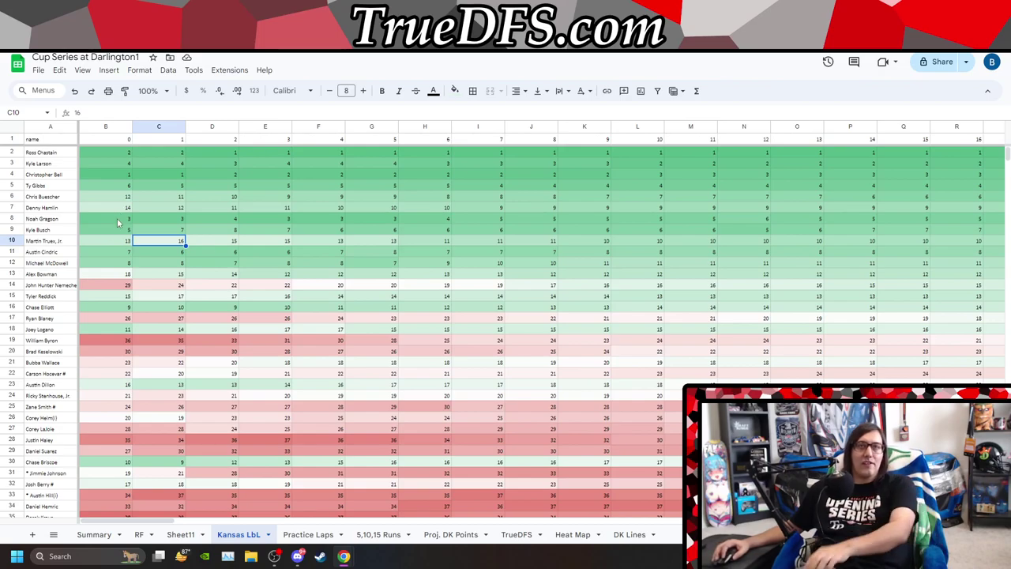
pyautogui.click(113, 245)
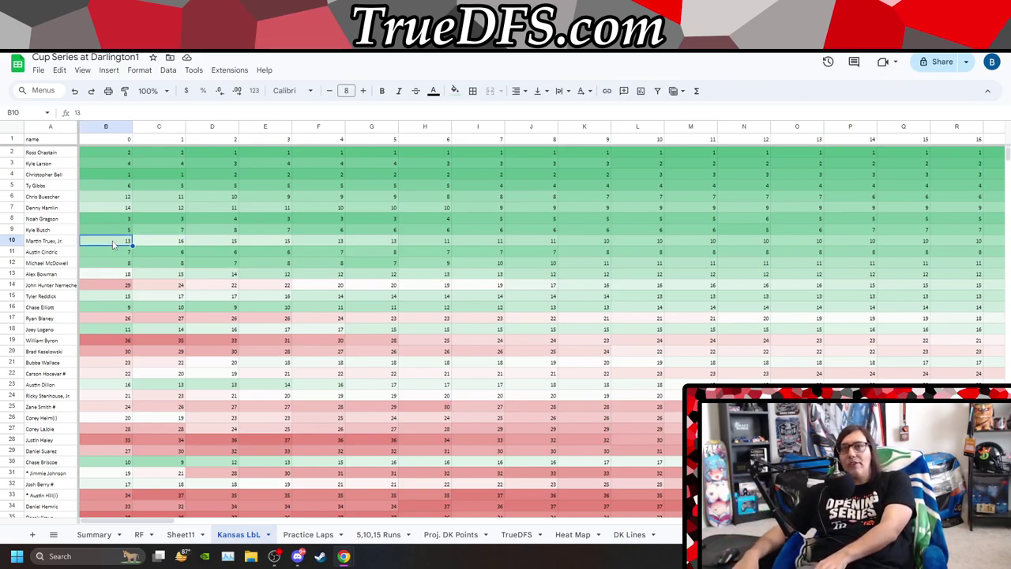
pyautogui.press('Right')
pyautogui.press('Right')
pyautogui.press('Right')
pyautogui.press('Right')
pyautogui.press('Right')
pyautogui.press('Left')
pyautogui.press('Left')
pyautogui.press('Left')
pyautogui.press('Left')
pyautogui.press('Right')
pyautogui.press('Right')
pyautogui.press('Right')
pyautogui.press('Right')
pyautogui.press('Right')
pyautogui.press('Right')
pyautogui.press('Right')
pyautogui.press('Right')
pyautogui.press('Right')
pyautogui.press('Right')
pyautogui.press('Right')
pyautogui.press('Right')
pyautogui.press('Right')
pyautogui.press('Right')
pyautogui.press('Right')
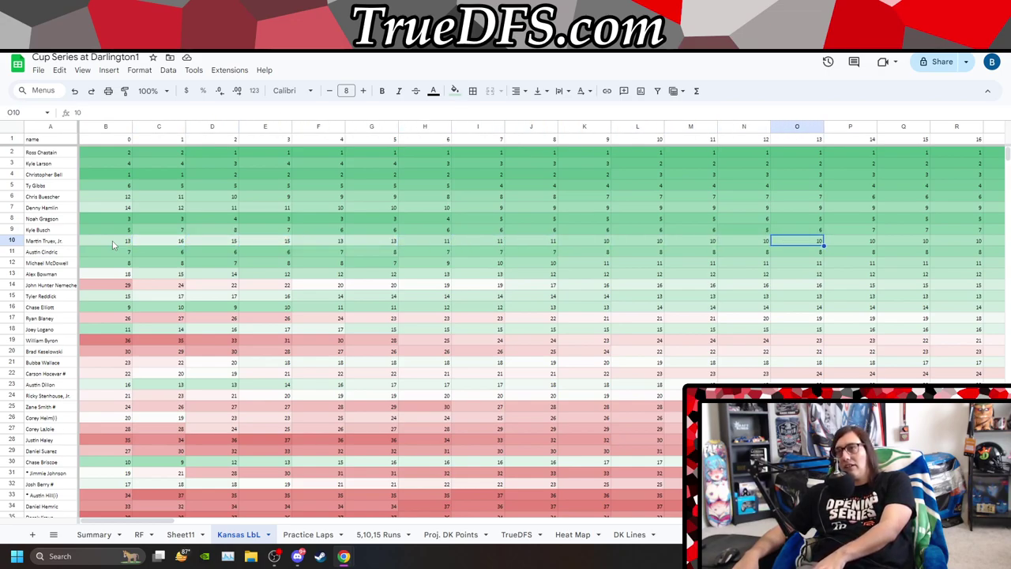
pyautogui.press('Right')
pyautogui.press('Right')
pyautogui.press('Right')
pyautogui.press('Right')
pyautogui.press('Right')
pyautogui.press('Right')
pyautogui.press('Right')
pyautogui.press('Right')
pyautogui.press('Right')
pyautogui.press('Right')
pyautogui.press('Right')
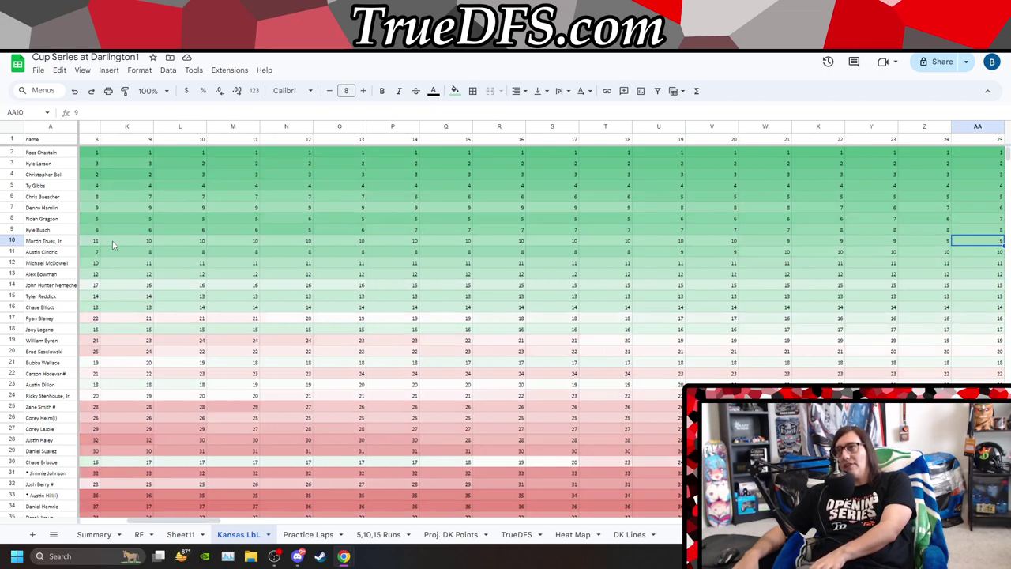
# Follow Martin Truex Jr.'s running positions from lap 25 to lap 50, past the position swings around laps 32 to 34.
pyautogui.press('Right')
pyautogui.press('Right')
pyautogui.press('Right')
pyautogui.press('Right')
pyautogui.press('Right')
pyautogui.press('Right')
pyautogui.press('Right')
pyautogui.press('Right')
pyautogui.press('Right')
pyautogui.press('Right')
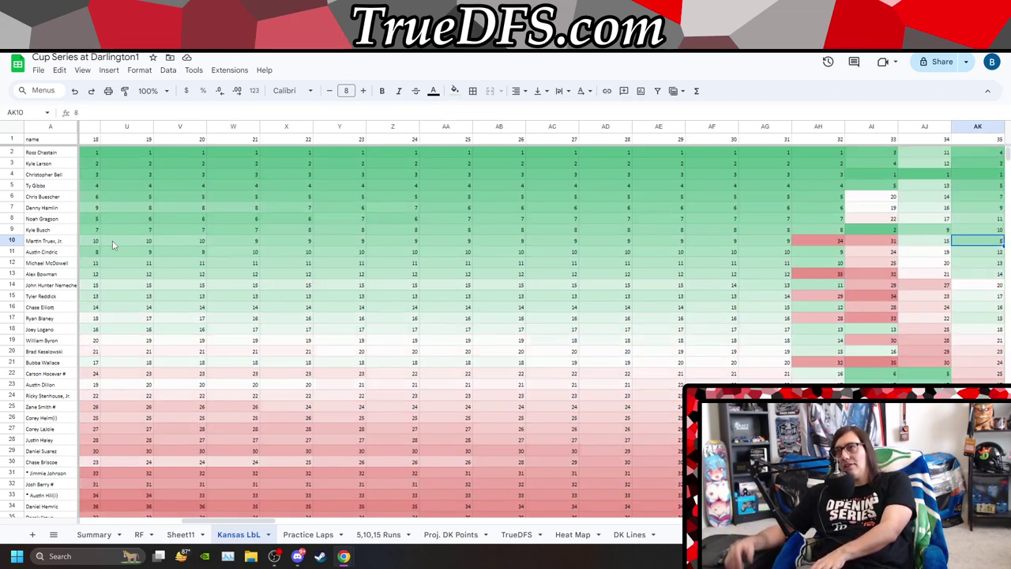
pyautogui.press('Right')
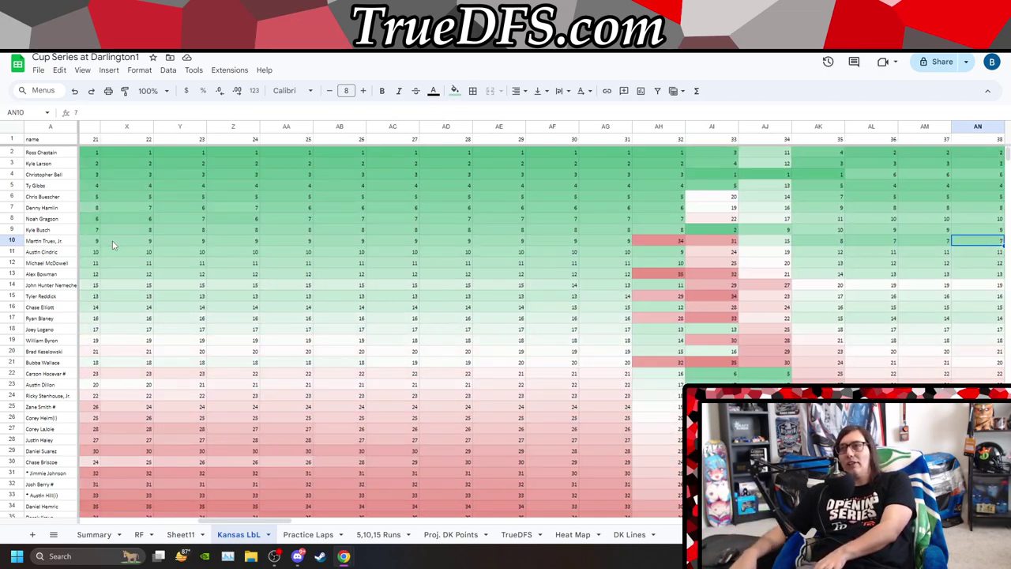
pyautogui.press('Right')
pyautogui.press('Right')
pyautogui.press('Right')
pyautogui.press('Right')
pyautogui.press('Right')
pyautogui.press('Right')
pyautogui.press('Right')
pyautogui.press('Right')
pyautogui.press('Right')
pyautogui.press('Right')
pyautogui.press('Right')
pyautogui.press('Right')
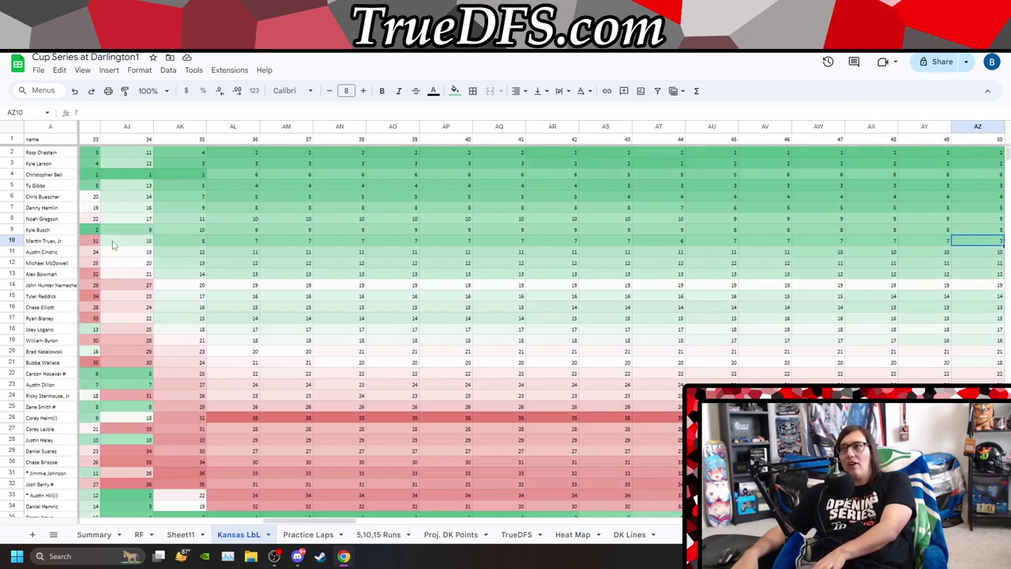
# Examine Martin Truex Jr.'s running positions from lap 50 through lap 80.
pyautogui.press('Right')
pyautogui.press('Right')
pyautogui.press('Right')
pyautogui.press('Right')
pyautogui.press('Right')
pyautogui.press('Right')
pyautogui.press('Right')
pyautogui.press('Right')
pyautogui.press('Right')
pyautogui.press('Right')
pyautogui.press('Right')
pyautogui.press('Right')
pyautogui.press('Right')
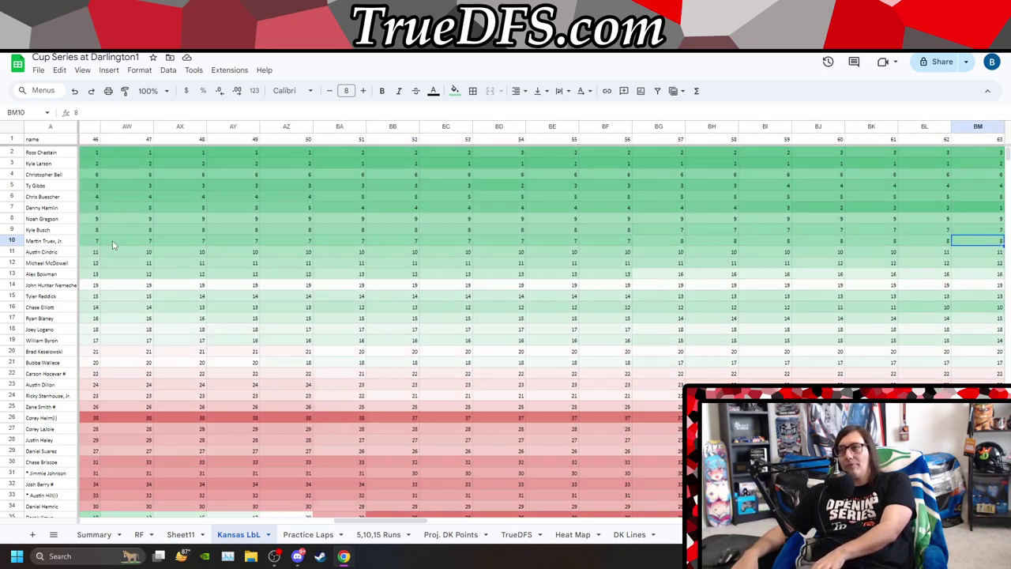
pyautogui.press('Right')
pyautogui.press('Right')
pyautogui.press('Right')
pyautogui.press('Right')
pyautogui.press('Right')
pyautogui.press('Right')
pyautogui.press('Right')
pyautogui.press('Right')
pyautogui.press('Right')
pyautogui.press('Right')
pyautogui.press('Right')
pyautogui.press('Right')
pyautogui.press('Right')
pyautogui.press('Right')
pyautogui.press('Right')
pyautogui.press('Right')
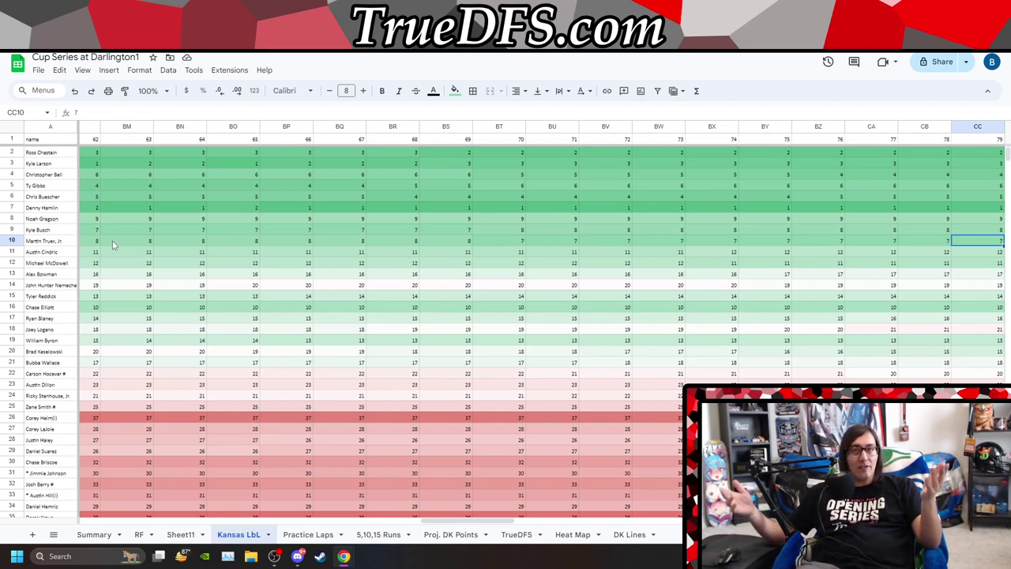
pyautogui.press('Left')
pyautogui.press('Left')
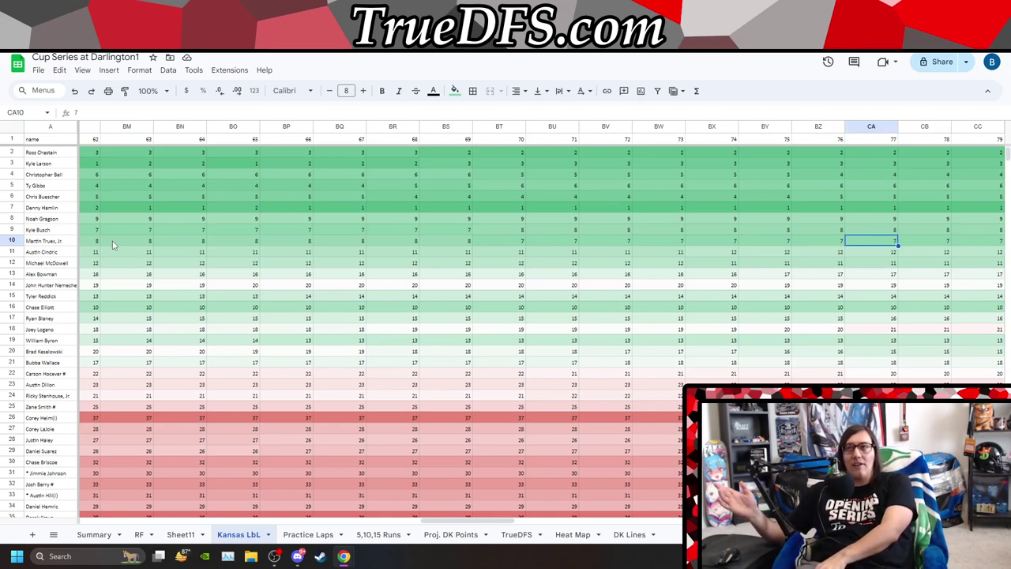
pyautogui.press('Right')
pyautogui.press('Right')
pyautogui.press('Right')
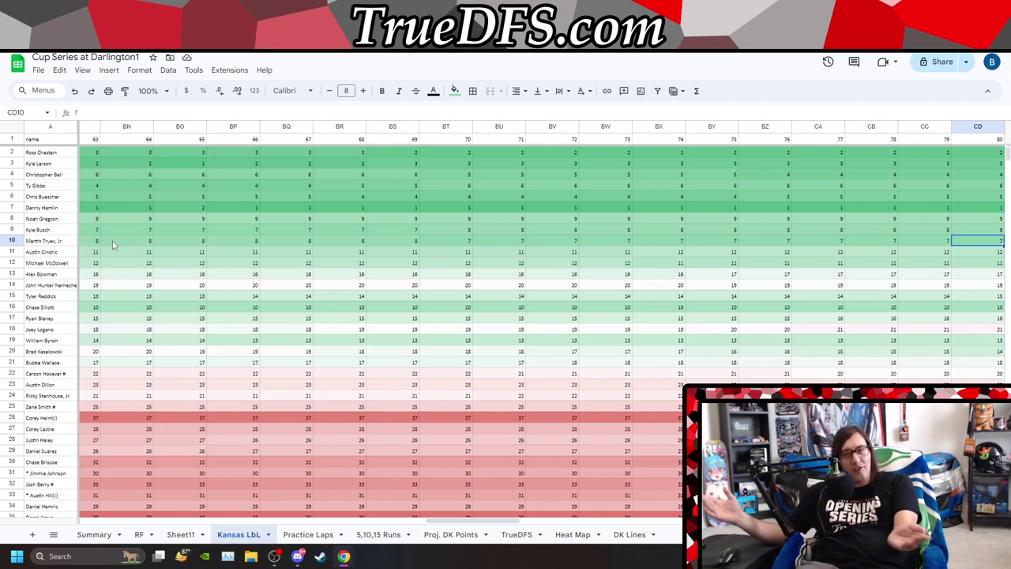
# Continue along Martin Truex Jr.'s row past lap 84 to his running position at lap 91.
pyautogui.press('Right')
pyautogui.press('Right')
pyautogui.press('Right')
pyautogui.press('Right')
pyautogui.press('Right')
pyautogui.press('Right')
pyautogui.press('Right')
pyautogui.press('Right')
pyautogui.press('Right')
pyautogui.press('Right')
pyautogui.press('Right')
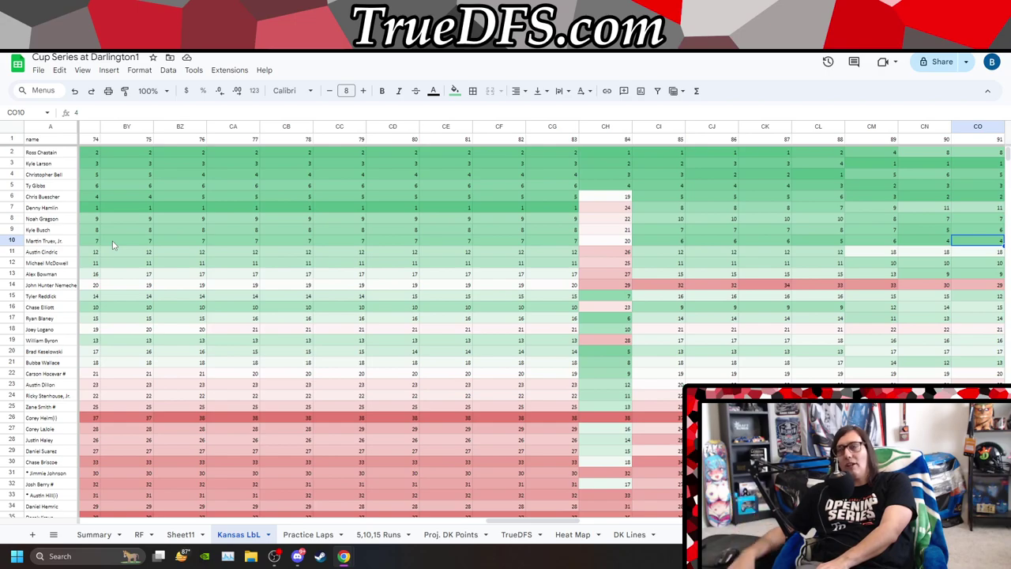
# Follow Martin Truex Jr.'s running positions from lap 91 to lap 99.
pyautogui.press('Right')
pyautogui.press('Right')
pyautogui.press('Right')
pyautogui.press('Right')
pyautogui.press('Right')
pyautogui.press('Right')
pyautogui.press('Right')
pyautogui.press('Right')
pyautogui.press('Right')
pyautogui.press('Right')
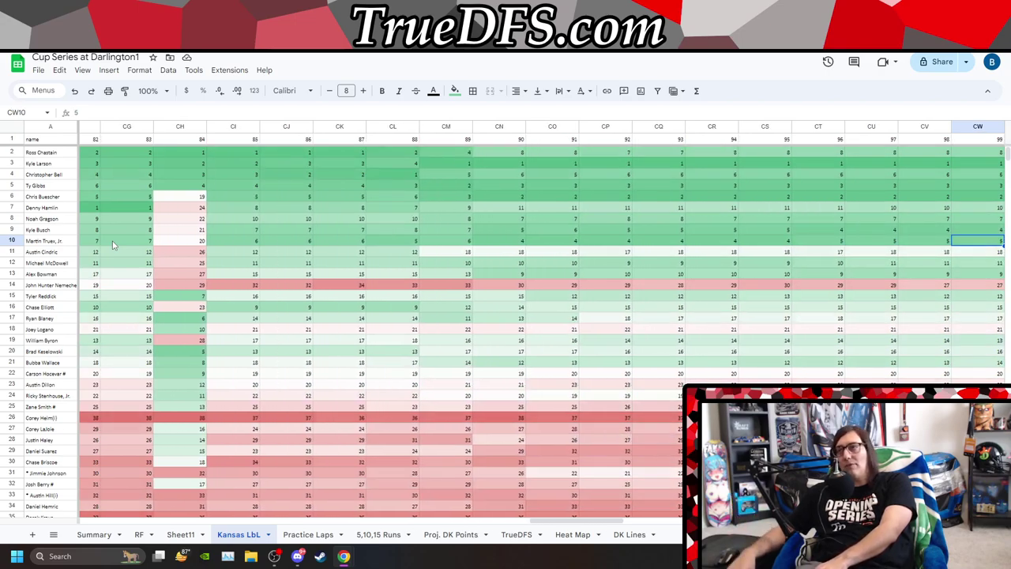
# Continue along Martin Truex Jr.'s row from lap 99 to his running position at lap 115.
pyautogui.press('Left')
pyautogui.press('Left')
pyautogui.press('Right')
pyautogui.press('Right')
pyautogui.press('Right')
pyautogui.press('Right')
pyautogui.press('Right')
pyautogui.press('Right')
pyautogui.press('Right')
pyautogui.press('Right')
pyautogui.press('Right')
pyautogui.press('Right')
pyautogui.press('Right')
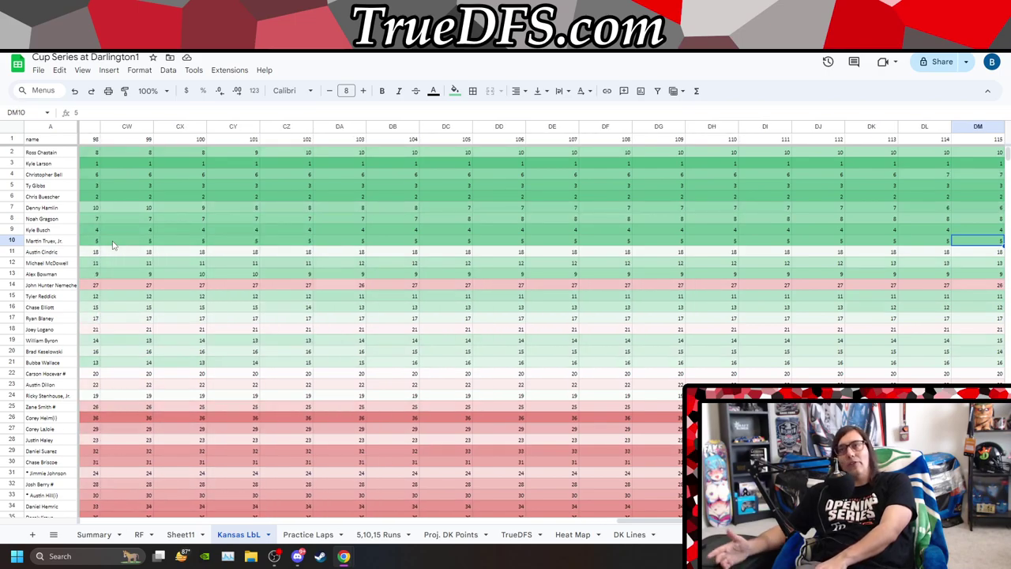
# Examine Martin Truex Jr.'s running positions from lap 115 to lap 127, through the field shuffle around laps 117 to 119.
pyautogui.press('Right')
pyautogui.press('Right')
pyautogui.press('Right')
pyautogui.press('Right')
pyautogui.press('Right')
pyautogui.press('Right')
pyautogui.press('Right')
pyautogui.press('Right')
pyautogui.press('Right')
pyautogui.press('Right')
pyautogui.press('Right')
pyautogui.press('Right')
pyautogui.press('Right')
pyautogui.press('Right')
pyautogui.press('Right')
pyautogui.press('Right')
pyautogui.press('Right')
pyautogui.press('Right')
pyautogui.press('Right')
pyautogui.press('Right')
pyautogui.press('Right')
pyautogui.press('Right')
pyautogui.press('Right')
pyautogui.press('Right')
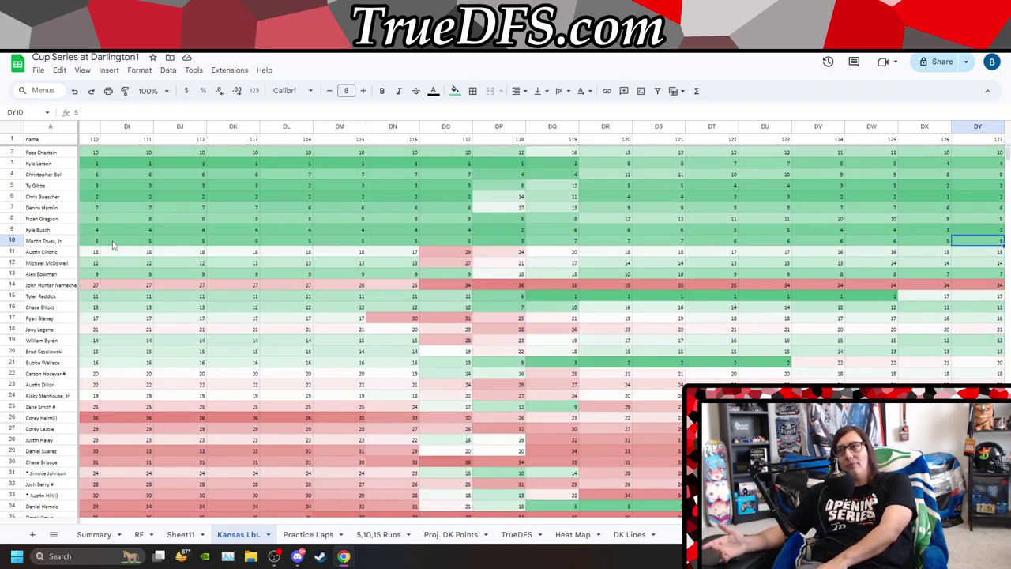
# Check Martin Truex Jr.'s running positions from lap 127 through lap 149.
pyautogui.press('Right')
pyautogui.press('Right')
pyautogui.press('Right')
pyautogui.press('Right')
pyautogui.press('Right')
pyautogui.press('Right')
pyautogui.press('Right')
pyautogui.press('Right')
pyautogui.press('Right')
pyautogui.press('Right')
pyautogui.press('Right')
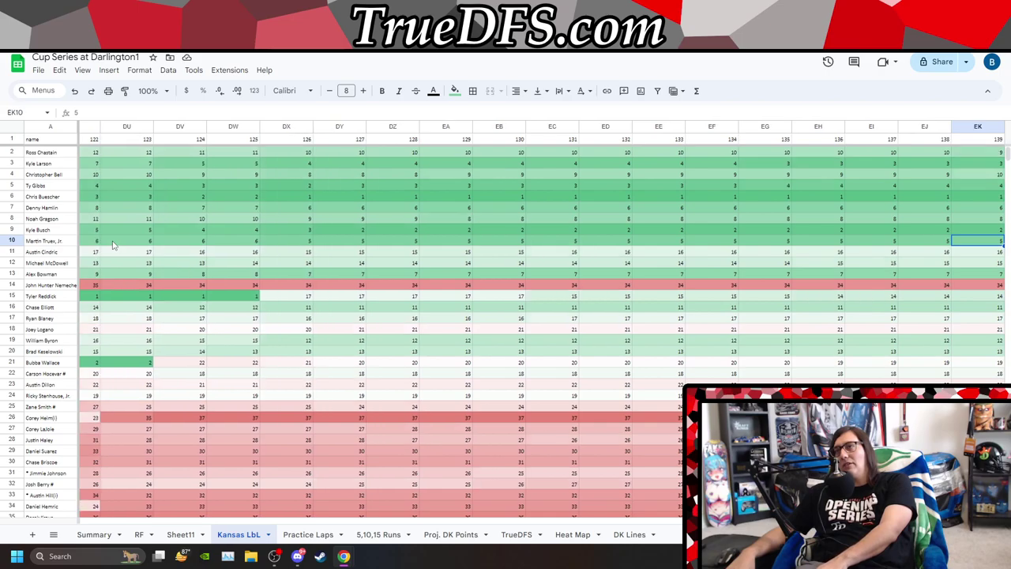
pyautogui.press('Right')
pyautogui.press('Right')
pyautogui.press('Right')
pyautogui.press('Right')
pyautogui.press('Right')
pyautogui.press('Right')
pyautogui.press('Right')
pyautogui.press('Right')
pyautogui.press('Right')
pyautogui.press('Right')
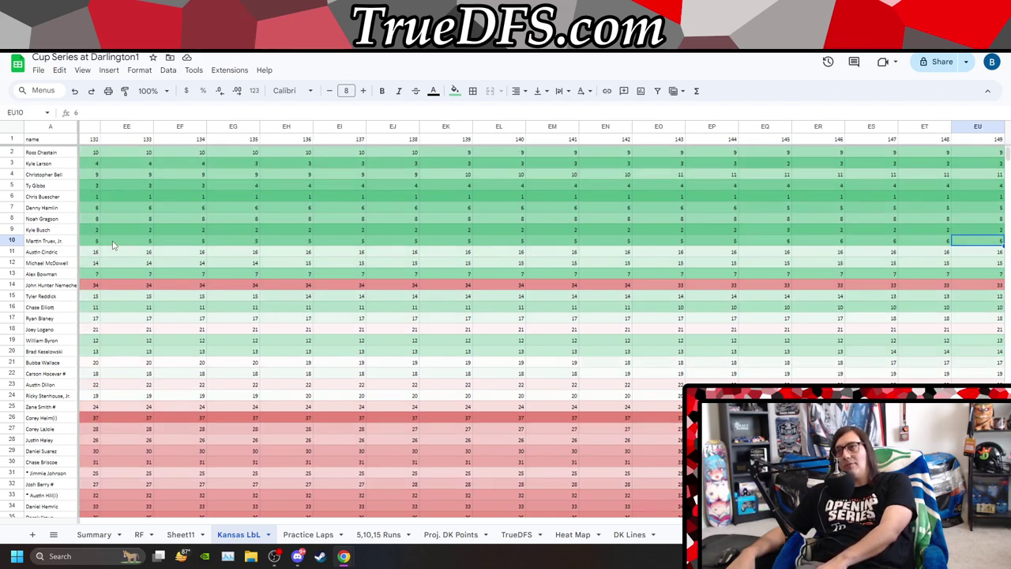
# Follow Martin Truex Jr.'s row onward from lap 149 to lap 166.
pyautogui.press('Right')
pyautogui.press('Right')
pyautogui.press('Right')
pyautogui.press('Right')
pyautogui.press('Right')
pyautogui.press('Right')
pyautogui.press('Right')
pyautogui.press('Right')
pyautogui.press('Right')
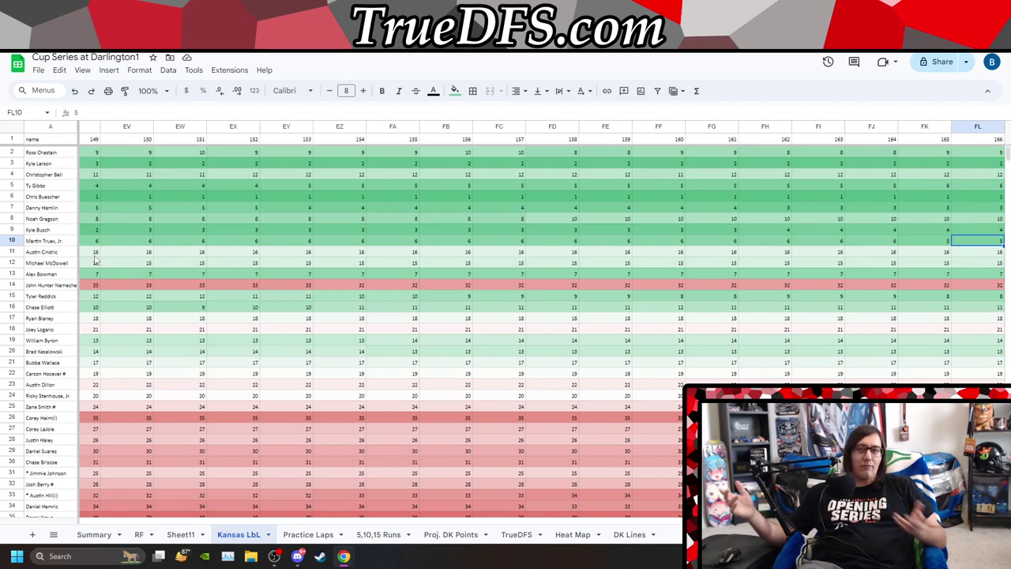
# Move from Martin Truex Jr.'s row to Derek Kraus's row near the end of the driver list.
pyautogui.press('Down')
pyautogui.press('Down')
pyautogui.press('Down')
pyautogui.press('Down')
pyautogui.press('Down')
pyautogui.press('Down')
pyautogui.press('Down')
pyautogui.press('Down')
pyautogui.press('Down')
pyautogui.press('Down')
pyautogui.press('Down')
pyautogui.press('Down')
pyautogui.press('Down')
pyautogui.press('Down')
pyautogui.press('Down')
pyautogui.press('Down')
pyautogui.press('Down')
pyautogui.press('Down')
pyautogui.press('Down')
pyautogui.press('Down')
pyautogui.press('Down')
pyautogui.press('Up')
pyautogui.press('Up')
pyautogui.press('Up')
pyautogui.press('Up')
pyautogui.press('Up')
pyautogui.press('Up')
pyautogui.press('Up')
# Trace Derek Kraus's running positions backward to lap 108.
pyautogui.press('Left')
pyautogui.press('Left')
pyautogui.press('Left')
pyautogui.press('Left')
pyautogui.press('Left')
pyautogui.press('Left')
pyautogui.press('Left')
pyautogui.press('Left')
pyautogui.press('Left')
pyautogui.press('Left')
pyautogui.press('Left')
pyautogui.press('Left')
pyautogui.press('Left')
pyautogui.press('Left')
pyautogui.press('Left')
pyautogui.press('Left')
pyautogui.press('Left')
pyautogui.press('Left')
pyautogui.press('Left')
pyautogui.press('Left')
pyautogui.press('Left')
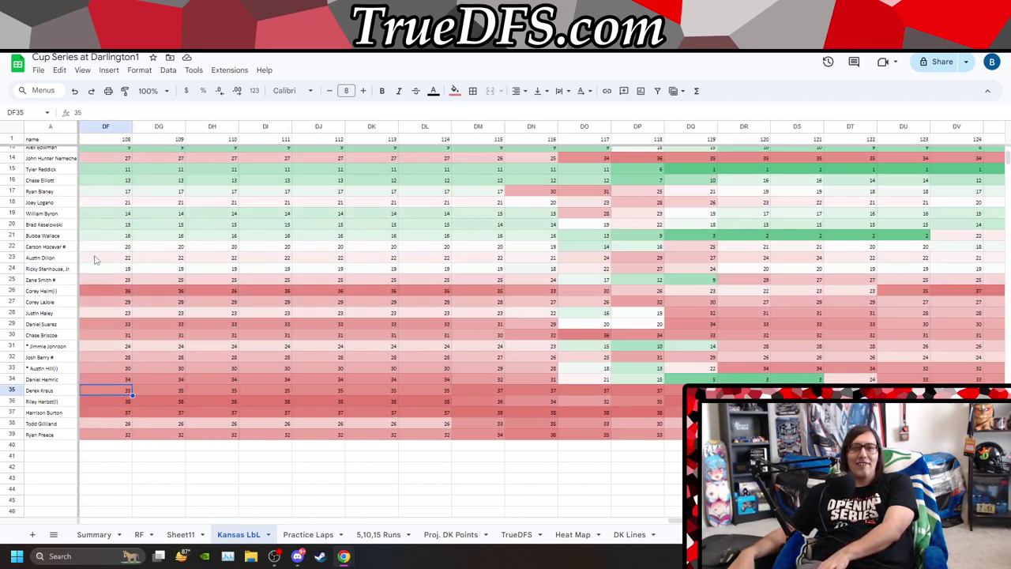
# Trace Derek Kraus's running positions back from lap 108 to lap 47.
pyautogui.press('Left')
pyautogui.press('Left')
pyautogui.press('Left')
pyautogui.press('Left')
pyautogui.press('Left')
pyautogui.press('Left')
pyautogui.press('Left')
pyautogui.press('Left')
pyautogui.press('Left')
pyautogui.press('Left')
pyautogui.press('Left')
pyautogui.press('Left')
pyautogui.press('Left')
pyautogui.press('Left')
pyautogui.press('Left')
pyautogui.press('Left')
pyautogui.press('Left')
pyautogui.press('Left')
pyautogui.press('Left')
pyautogui.press('Left')
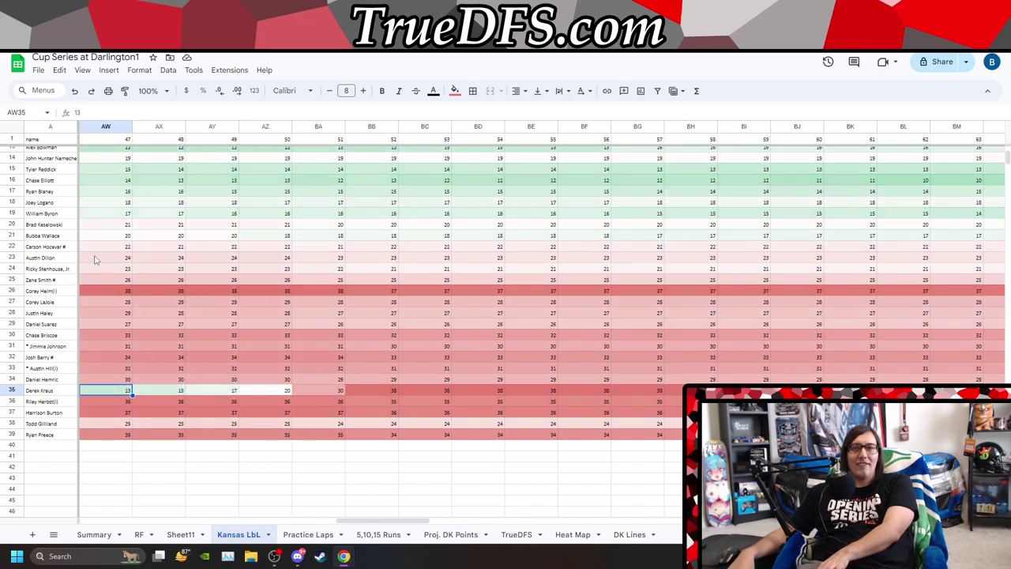
# Examine Derek Kraus's running positions from lap 47 back to lap 34.
pyautogui.press('Left')
pyautogui.press('Left')
pyautogui.press('Left')
pyautogui.press('Left')
pyautogui.press('Left')
pyautogui.press('Left')
pyautogui.press('Left')
pyautogui.press('Left')
pyautogui.press('Left')
pyautogui.press('Left')
pyautogui.press('Left')
pyautogui.press('Left')
pyautogui.press('Left')
pyautogui.press('Left')
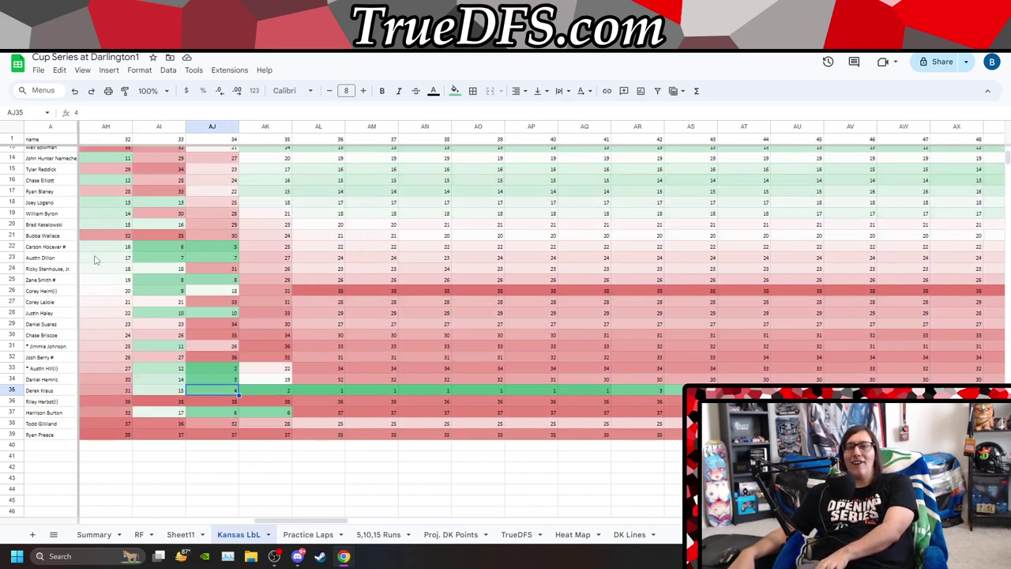
# Trace Derek Kraus's running positions backward from lap 34 toward the early laps of the race.
pyautogui.press('Left')
pyautogui.press('Left')
pyautogui.press('Left')
pyautogui.press('Left')
pyautogui.press('Left')
pyautogui.press('Left')
pyautogui.press('Left')
pyautogui.press('Left')
pyautogui.press('Left')
pyautogui.press('Left')
pyautogui.press('Left')
pyautogui.press('Left')
pyautogui.press('Left')
pyautogui.press('Left')
pyautogui.press('Left')
pyautogui.press('Left')
pyautogui.press('Left')
pyautogui.press('Left')
# Follow Derek Kraus's running positions forward from the early laps, past lap 33 and into the 40s.
pyautogui.press('Right')
pyautogui.press('Right')
pyautogui.press('Right')
pyautogui.press('Right')
pyautogui.press('Right')
pyautogui.press('Right')
pyautogui.press('Right')
pyautogui.press('Right')
pyautogui.press('Right')
pyautogui.press('Right')
pyautogui.press('Right')
pyautogui.press('Right')
pyautogui.press('Right')
pyautogui.press('Right')
pyautogui.press('Right')
pyautogui.press('Right')
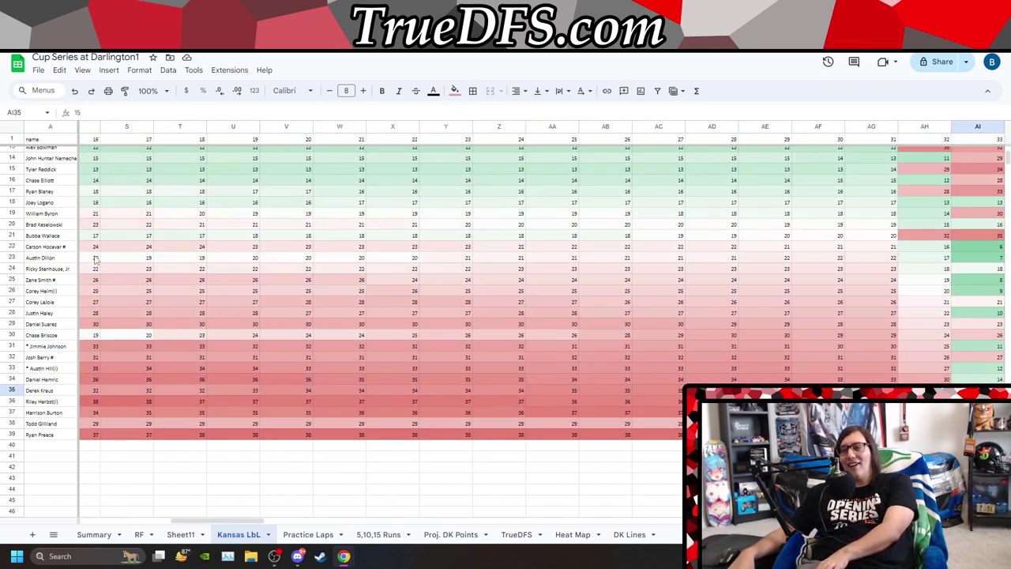
pyautogui.press('Right')
pyautogui.press('Right')
pyautogui.press('Right')
pyautogui.press('Right')
pyautogui.press('Right')
pyautogui.press('Right')
pyautogui.press('Right')
pyautogui.press('Right')
pyautogui.press('Right')
pyautogui.press('Right')
pyautogui.press('Right')
pyautogui.press('Right')
pyautogui.press('Right')
pyautogui.press('Right')
pyautogui.press('Right')
# Trace Derek Kraus's running positions from the 40s back to lap 34.
pyautogui.press('Left')
pyautogui.press('Left')
pyautogui.press('Left')
pyautogui.press('Left')
pyautogui.press('Left')
pyautogui.press('Left')
pyautogui.press('Left')
pyautogui.press('Left')
pyautogui.press('Left')
pyautogui.press('Left')
pyautogui.press('Left')
pyautogui.press('Left')
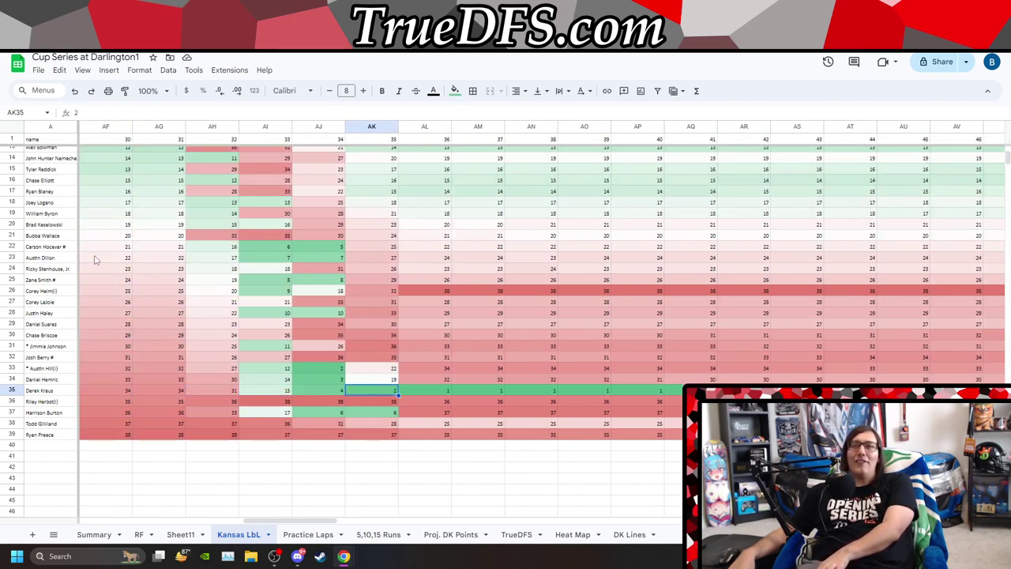
pyautogui.press('Left')
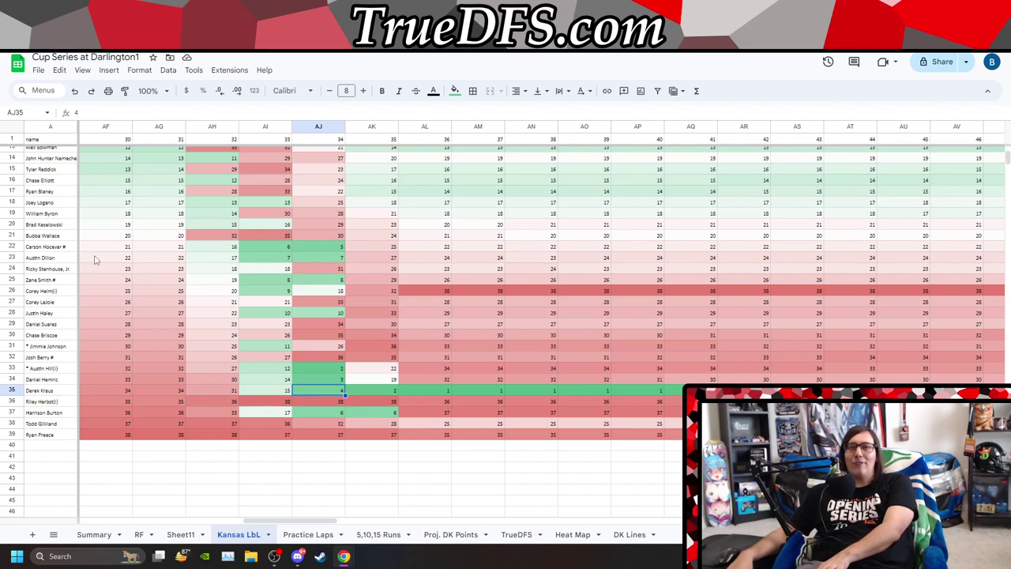
# Follow Derek Kraus's running positions forward from lap 34 to lap 51.
pyautogui.press('Right')
pyautogui.press('Right')
pyautogui.press('Right')
pyautogui.press('Right')
pyautogui.press('Right')
pyautogui.press('Right')
pyautogui.press('Right')
pyautogui.press('Right')
pyautogui.press('Right')
pyautogui.press('Right')
pyautogui.press('Right')
pyautogui.press('Right')
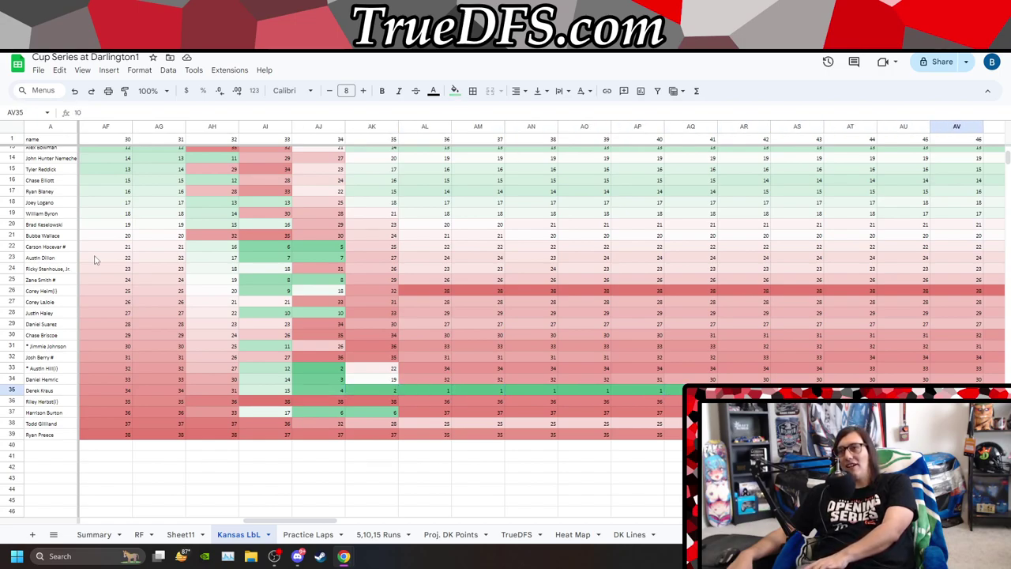
pyautogui.press('Right')
pyautogui.press('Right')
pyautogui.press('Right')
pyautogui.press('Right')
pyautogui.press('Right')
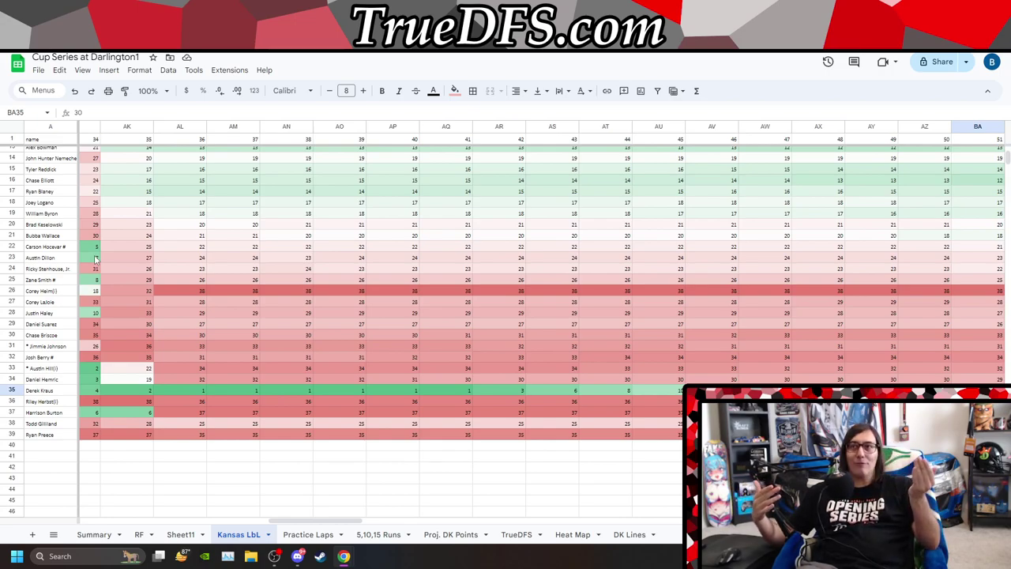
# Examine Derek Kraus's running positions from lap 51 to lap 55.
pyautogui.hscroll(2, 96, 259)
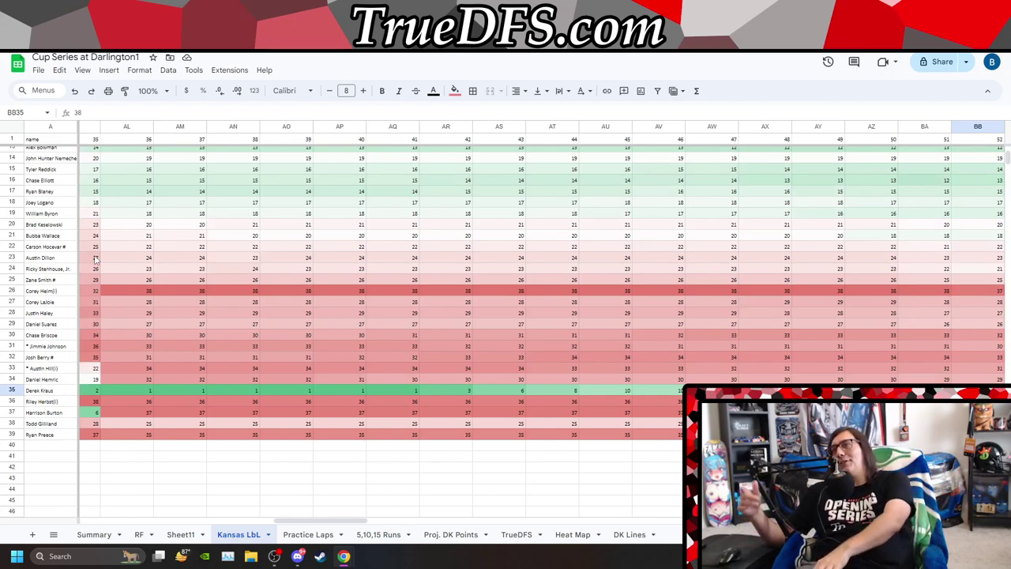
pyautogui.press('Right')
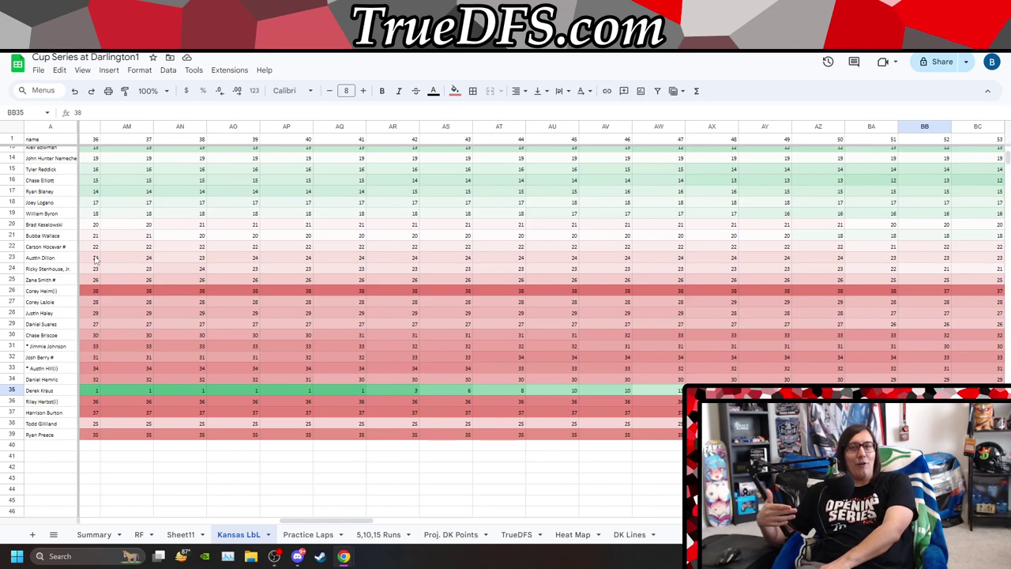
pyautogui.press('Right')
pyautogui.press('Right')
pyautogui.press('Right')
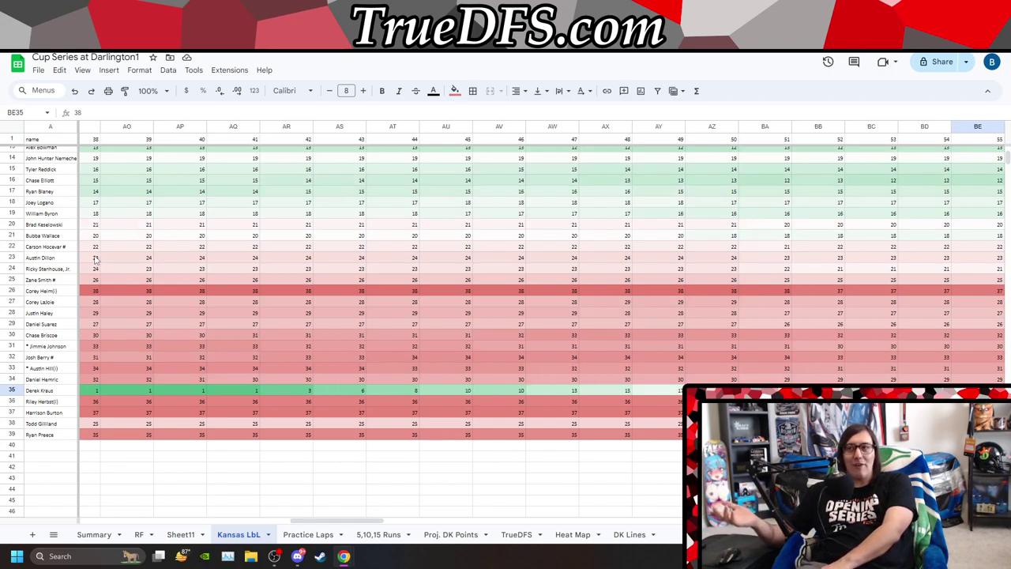
# Follow Derek Kraus's running positions forward from lap 55 into the 70s.
pyautogui.press('Right')
pyautogui.press('Right')
pyautogui.press('Right')
pyautogui.press('Right')
pyautogui.press('Right')
pyautogui.press('Right')
pyautogui.press('Right')
pyautogui.press('Right')
pyautogui.press('Right')
pyautogui.press('Right')
pyautogui.press('Right')
pyautogui.press('Right')
pyautogui.press('Right')
pyautogui.press('Right')
pyautogui.press('Right')
pyautogui.press('Right')
pyautogui.press('Right')
pyautogui.press('Right')
pyautogui.press('Right')
pyautogui.press('Right')
pyautogui.press('Right')
pyautogui.press('Right')
pyautogui.press('Right')
pyautogui.press('Right')
# Trace Derek Kraus's running positions from the 70s back to lap 62.
pyautogui.press('Left')
pyautogui.press('Left')
pyautogui.press('Left')
pyautogui.press('Left')
pyautogui.press('Left')
pyautogui.press('Left')
pyautogui.press('Left')
pyautogui.press('Left')
pyautogui.press('Left')
pyautogui.press('Left')
pyautogui.press('Left')
pyautogui.press('Left')
pyautogui.press('Left')
pyautogui.press('Left')
pyautogui.press('Left')
pyautogui.press('Left')
pyautogui.press('Left')
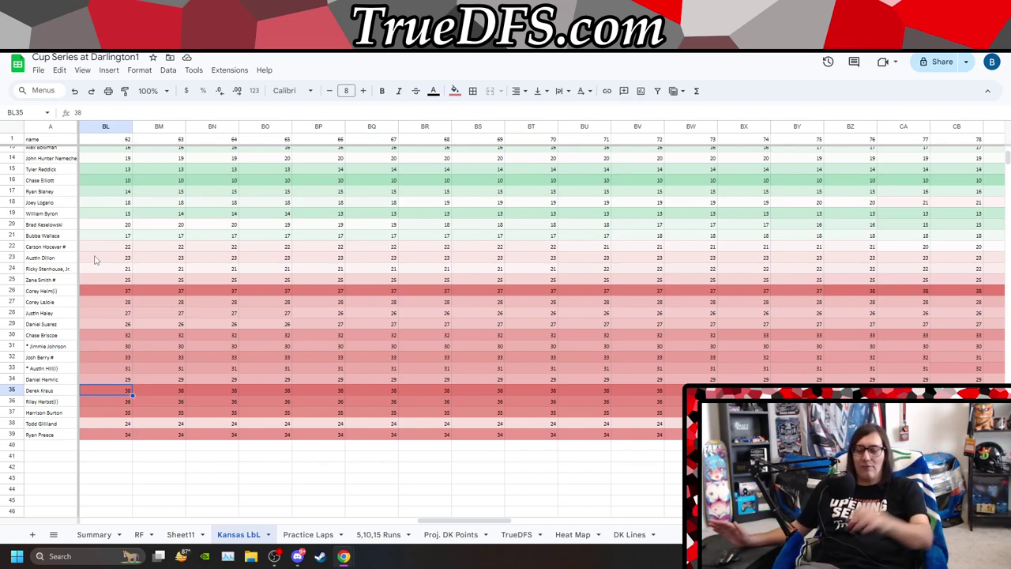
# Follow Derek Kraus's running positions forward from lap 62 to lap 84.
pyautogui.press('Right')
pyautogui.press('Right')
pyautogui.press('Right')
pyautogui.press('Right')
pyautogui.press('Right')
pyautogui.press('Right')
pyautogui.press('Right')
pyautogui.press('Right')
pyautogui.press('Right')
pyautogui.press('Right')
pyautogui.press('Right')
pyautogui.press('Right')
pyautogui.press('Right')
pyautogui.press('Right')
pyautogui.press('Right')
pyautogui.press('Right')
pyautogui.press('Right')
pyautogui.press('Right')
pyautogui.press('Right')
pyautogui.press('Right')
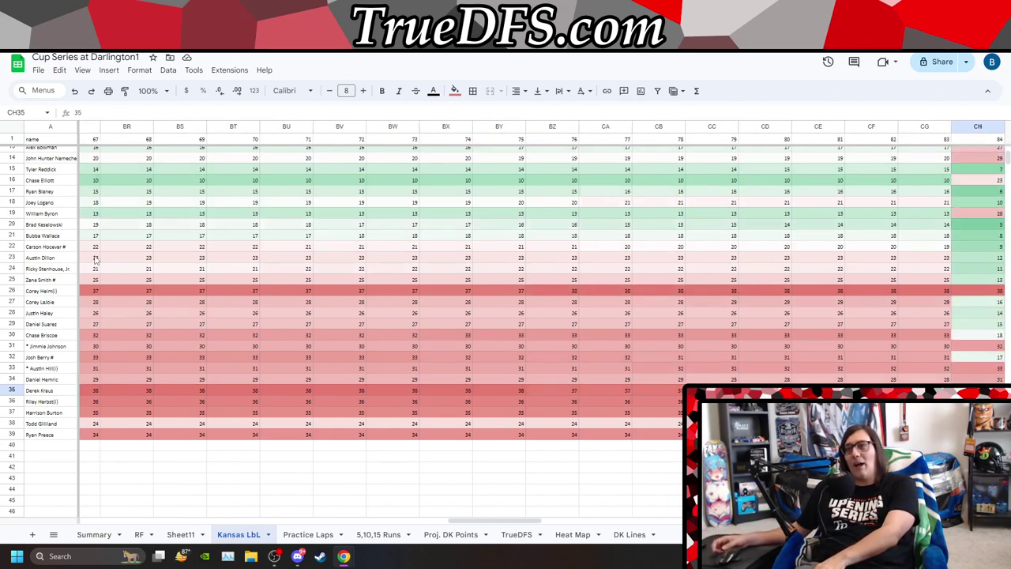
# Follow Derek Kraus's running positions forward from lap 84 to lap 166.
pyautogui.press('Right')
pyautogui.press('Right')
pyautogui.press('Right')
pyautogui.press('Right')
pyautogui.press('Right')
pyautogui.press('Right')
pyautogui.press('Right')
pyautogui.press('Right')
pyautogui.press('Right')
pyautogui.press('Right')
pyautogui.press('Right')
pyautogui.press('Right')
pyautogui.press('Right')
pyautogui.press('Right')
pyautogui.press('Right')
pyautogui.press('Right')
pyautogui.press('Right')
pyautogui.press('Right')
pyautogui.press('Right')
pyautogui.press('Right')
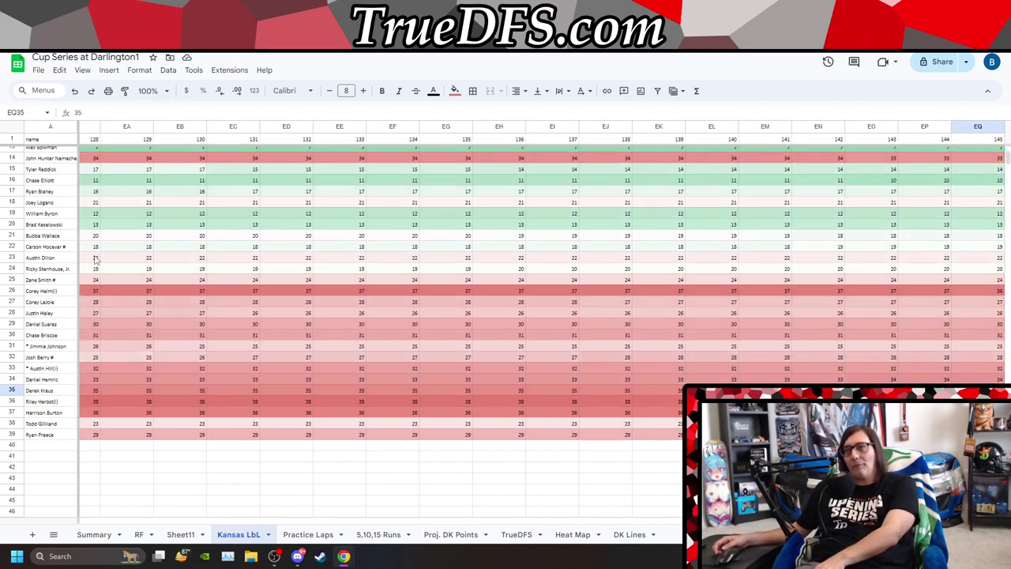
pyautogui.press('Right')
pyautogui.press('Right')
pyautogui.press('Right')
pyautogui.press('Right')
pyautogui.press('Right')
pyautogui.press('Right')
pyautogui.press('Right')
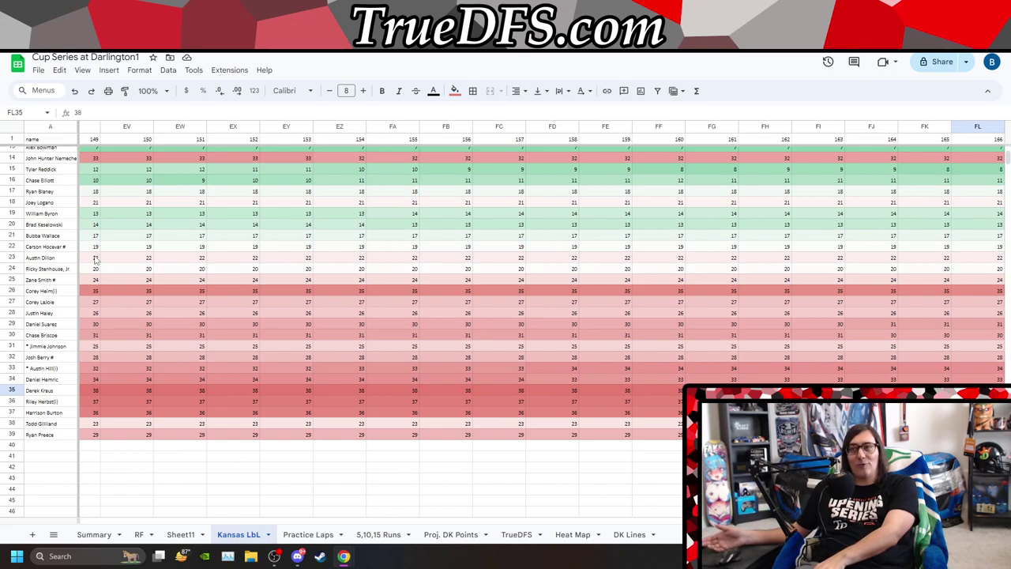
# Review the lap 166 running positions from Derek Kraus's row back up to Ross Chastain's.
pyautogui.press('Up')
pyautogui.press('Up')
pyautogui.press('Up')
pyautogui.press('Up')
pyautogui.press('Up')
pyautogui.press('Up')
pyautogui.press('Up')
pyautogui.press('Up')
pyautogui.press('Up')
pyautogui.press('Up')
pyautogui.press('Up')
pyautogui.press('Up')
pyautogui.press('Up')
pyautogui.press('Up')
pyautogui.press('Up')
pyautogui.press('Up')
pyautogui.press('Up')
pyautogui.press('Up')
pyautogui.press('Up')
pyautogui.press('Up')
pyautogui.press('Down')
pyautogui.press('Down')
pyautogui.press('Down')
pyautogui.press('Up')
pyautogui.press('Up')
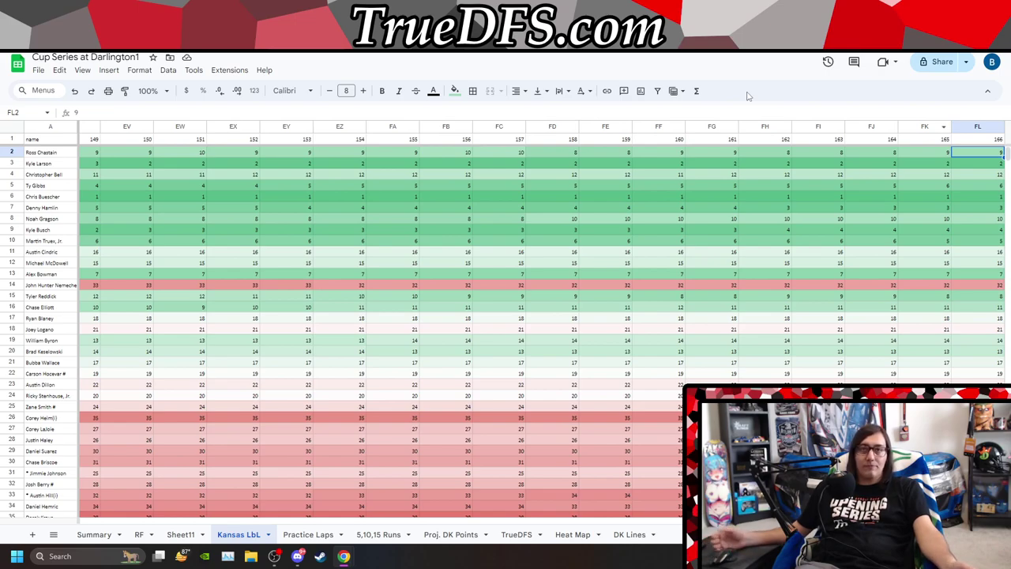
# Go through the drivers' lap 166 running positions from Ross Chastain down to William Byron.
pyautogui.click(973, 142)
pyautogui.press('Down')
pyautogui.press('Down')
pyautogui.press('Down')
pyautogui.press('Down')
pyautogui.press('Down')
pyautogui.press('Down')
pyautogui.press('Down')
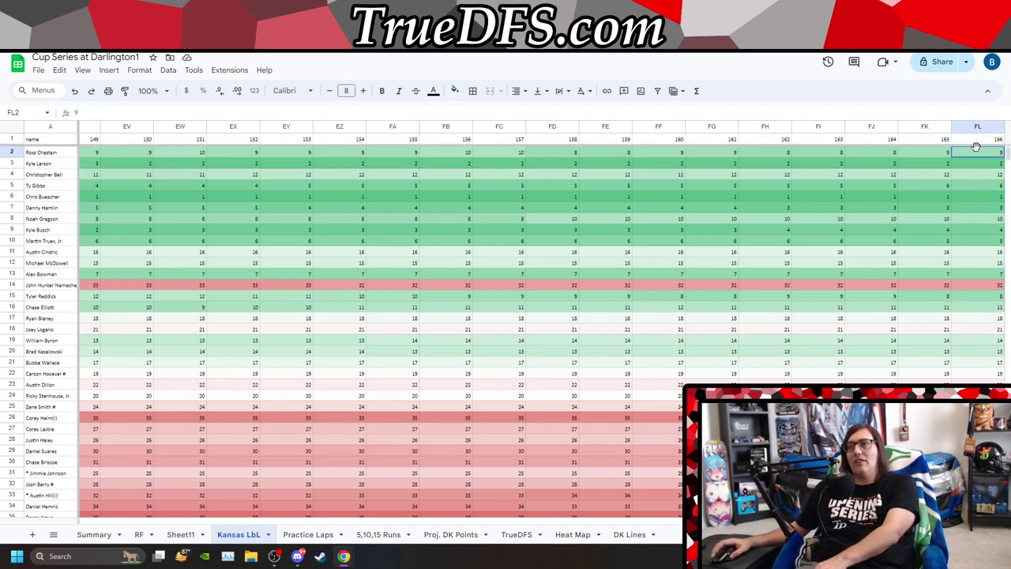
pyautogui.press('Down')
pyautogui.press('Down')
pyautogui.press('Down')
pyautogui.press('Down')
pyautogui.press('Down')
pyautogui.press('Down')
pyautogui.press('Down')
pyautogui.press('Down')
pyautogui.press('Down')
pyautogui.press('Down')
pyautogui.press('Down')
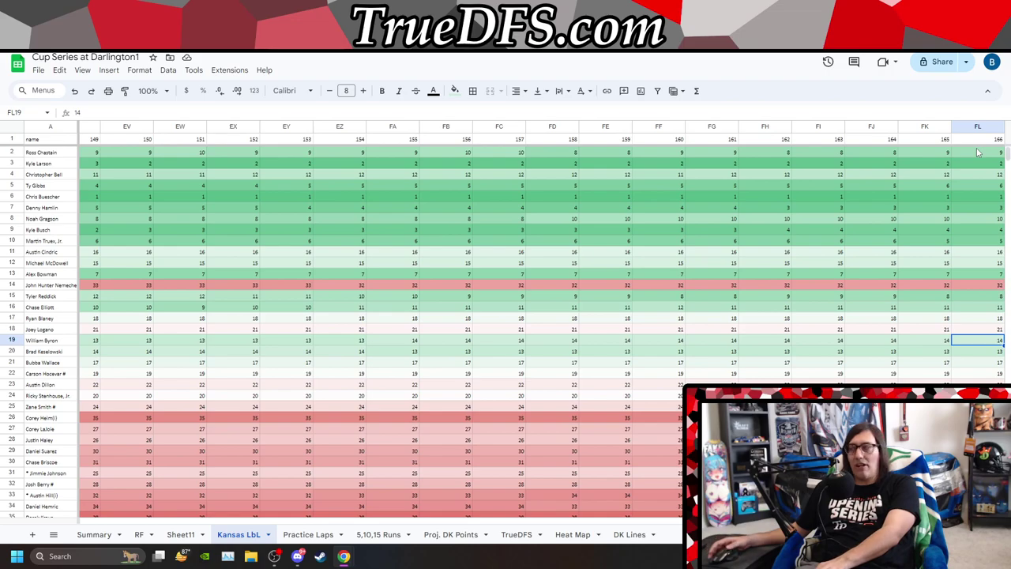
# Trace William Byron's Kansas running positions back from lap 166 to his name at the start of the row.
pyautogui.press('Left')
pyautogui.press('Left')
pyautogui.press('Left')
pyautogui.press('Left')
pyautogui.press('Left')
pyautogui.press('Left')
pyautogui.press('Left')
pyautogui.press('Left')
pyautogui.press('Left')
pyautogui.press('Left')
pyautogui.press('Left')
pyautogui.press('Left')
pyautogui.press('Left')
pyautogui.press('Left')
pyautogui.press('Left')
pyautogui.press('Left')
pyautogui.press('Left')
pyautogui.press('Left')
pyautogui.press('Left')
pyautogui.press('Left')
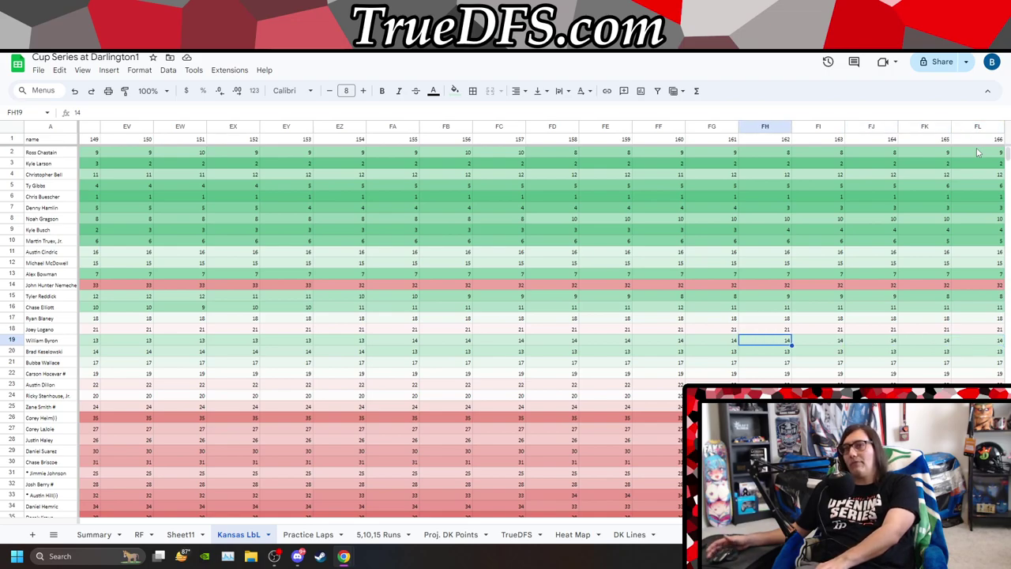
pyautogui.press('Left')
pyautogui.press('Left')
pyautogui.press('Left')
pyautogui.press('Left')
pyautogui.press('Left')
pyautogui.press('Left')
pyautogui.press('Left')
pyautogui.press('Left')
pyautogui.press('Left')
pyautogui.press('Left')
pyautogui.press('Left')
pyautogui.press('Left')
pyautogui.press('Left')
pyautogui.press('Left')
pyautogui.press('Left')
pyautogui.press('Left')
pyautogui.press('Left')
pyautogui.press('Left')
pyautogui.press('Left')
pyautogui.press('Left')
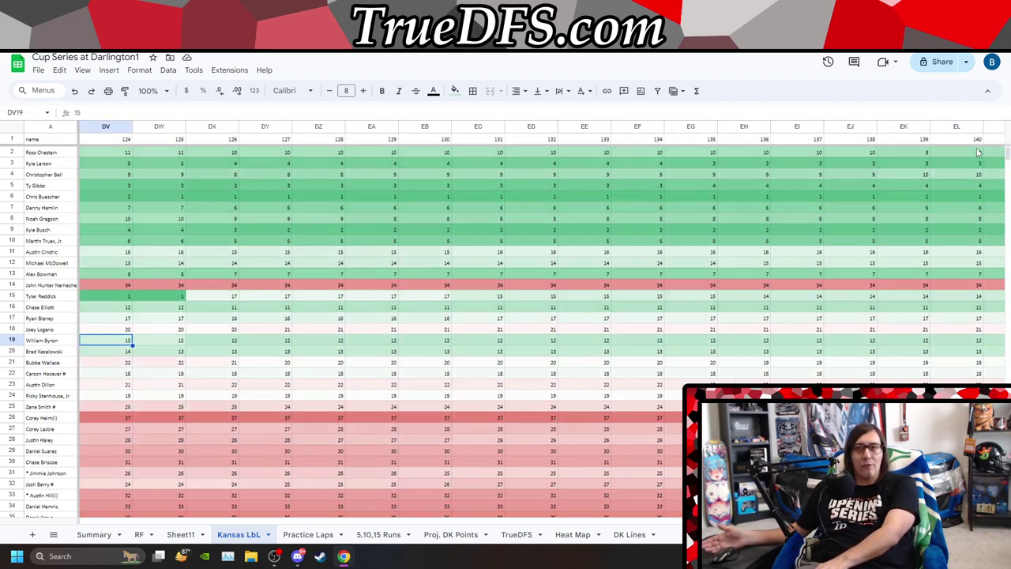
pyautogui.press('Left')
pyautogui.press('Left')
pyautogui.press('Left')
pyautogui.press('Left')
pyautogui.press('Left')
pyautogui.press('Left')
pyautogui.press('Left')
pyautogui.press('Left')
pyautogui.press('Left')
pyautogui.press('Left')
pyautogui.press('Left')
pyautogui.press('Left')
pyautogui.press('Left')
pyautogui.press('Left')
pyautogui.press('Left')
pyautogui.press('Left')
pyautogui.press('Left')
pyautogui.press('Left')
pyautogui.press('Left')
pyautogui.press('Left')
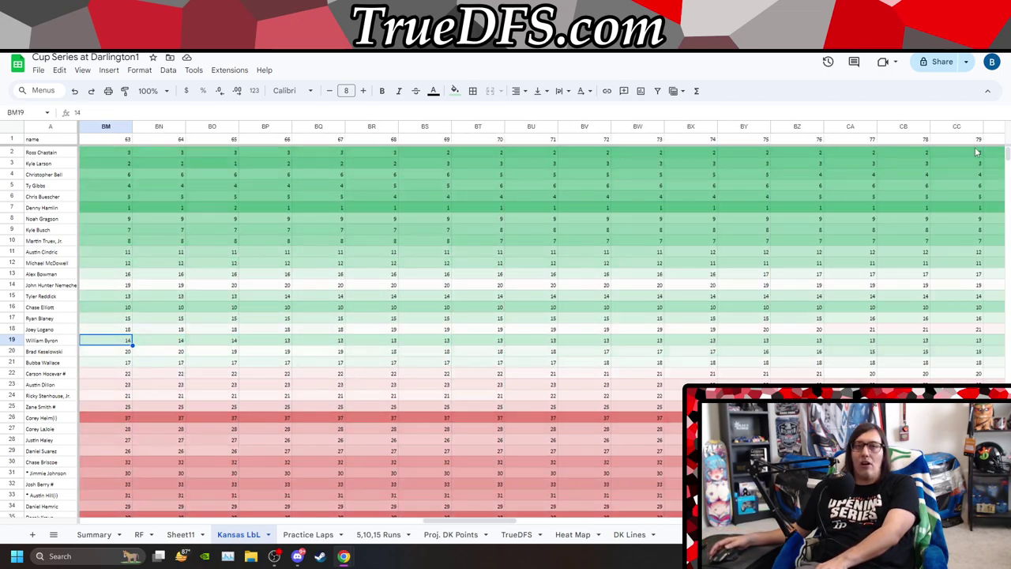
pyautogui.press('Left')
pyautogui.press('Left')
pyautogui.press('Left')
pyautogui.press('Left')
pyautogui.press('Left')
pyautogui.press('Left')
pyautogui.press('Left')
pyautogui.press('Left')
pyautogui.press('Left')
pyautogui.press('Left')
pyautogui.press('Left')
pyautogui.press('Left')
pyautogui.press('Left')
pyautogui.press('Left')
pyautogui.press('Left')
pyautogui.press('Left')
pyautogui.press('Left')
pyautogui.press('Left')
pyautogui.press('Left')
pyautogui.press('Left')
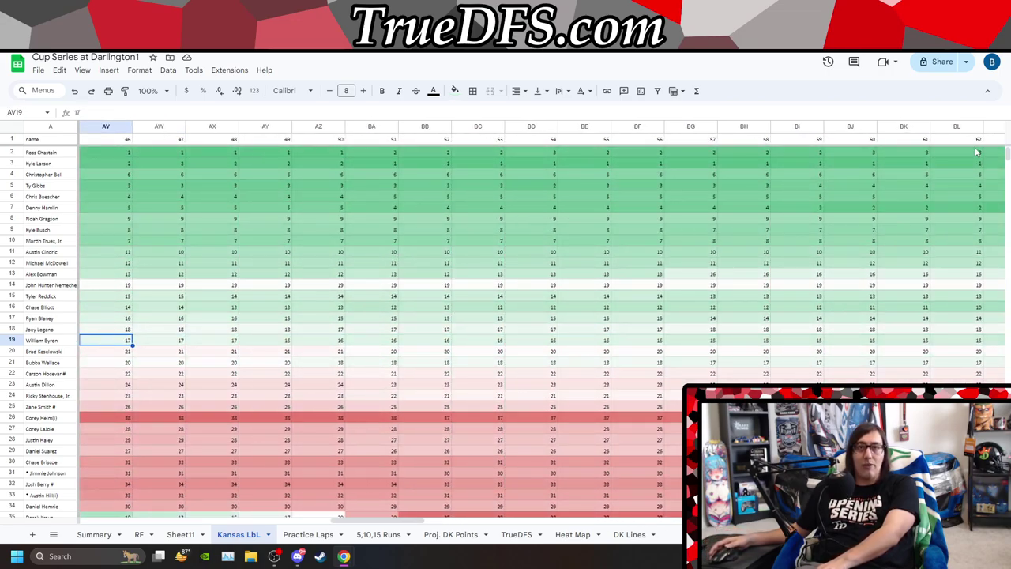
pyautogui.press('Left')
pyautogui.press('Left')
pyautogui.press('Left')
pyautogui.press('Left')
pyautogui.press('Left')
pyautogui.press('Left')
pyautogui.press('Left')
pyautogui.press('Left')
pyautogui.press('Left')
pyautogui.press('Left')
pyautogui.press('Left')
pyautogui.press('Left')
pyautogui.press('Left')
pyautogui.press('Left')
pyautogui.press('Left')
pyautogui.press('Left')
pyautogui.press('Left')
pyautogui.press('Left')
pyautogui.press('Left')
pyautogui.press('Left')
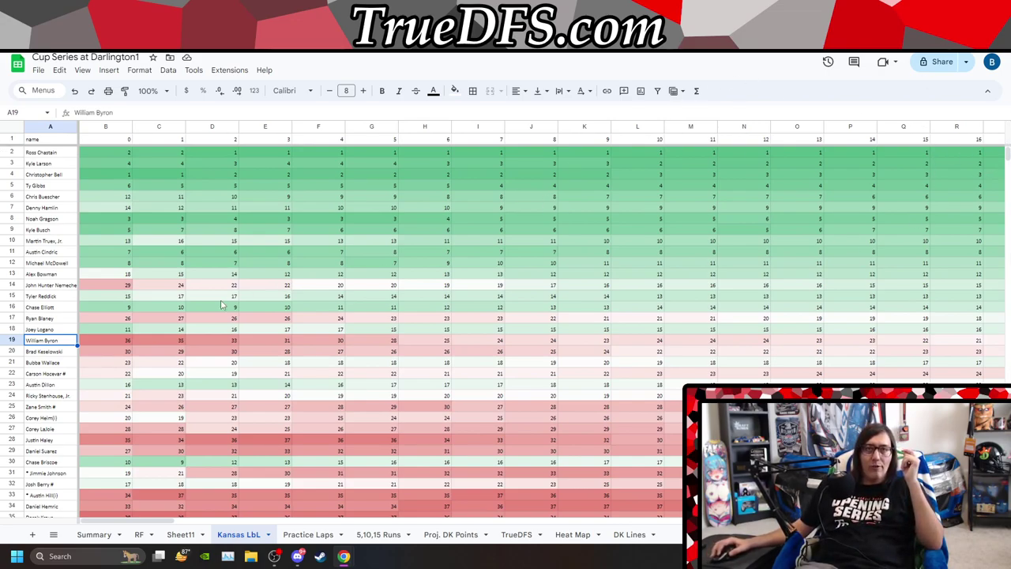
# Search the RF sheet's race results for "byr" to examine William Byron's finishes in each listed race.
pyautogui.click(54, 535)
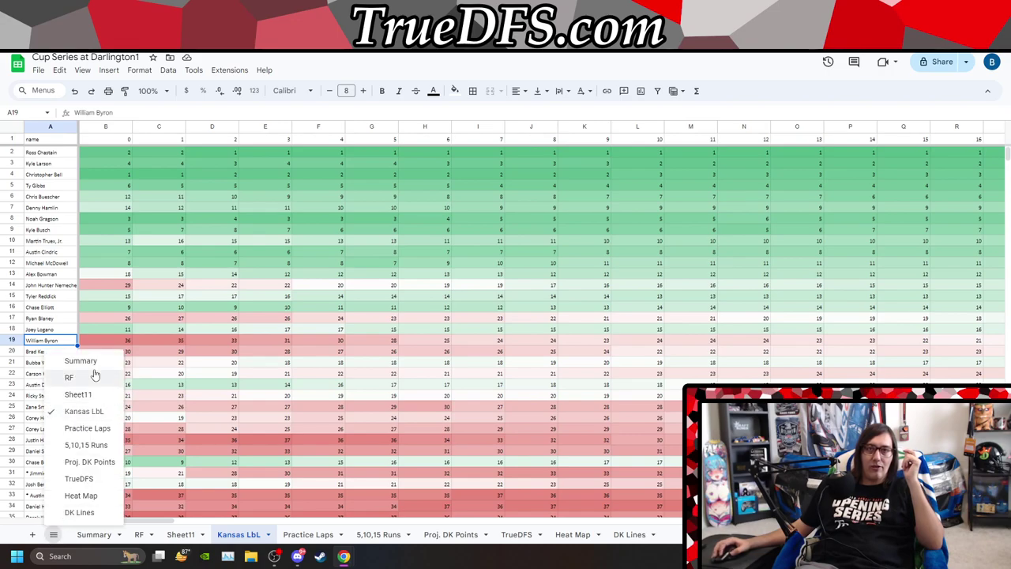
pyautogui.click(69, 378)
pyautogui.click(869, 244)
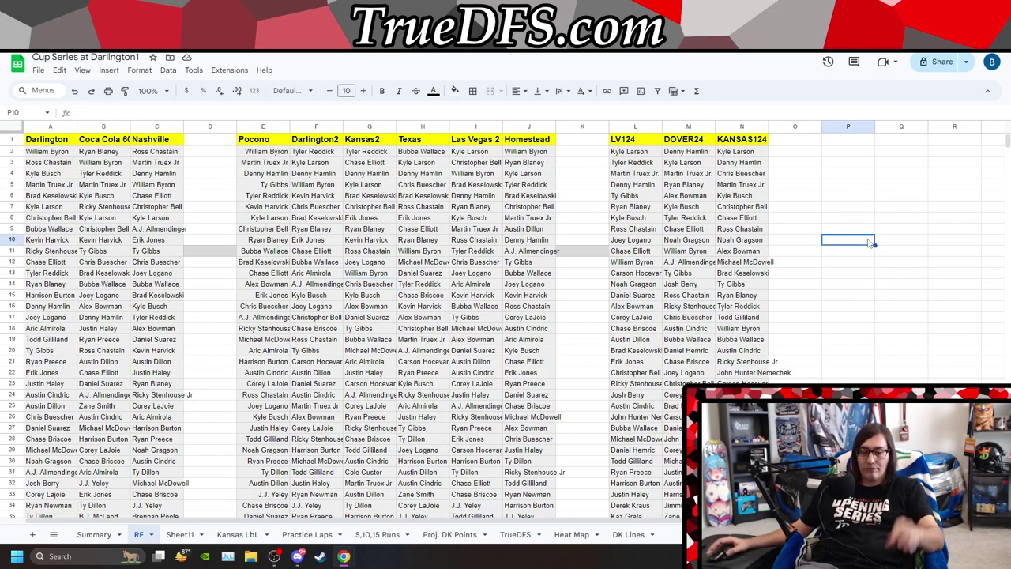
pyautogui.hotkey('ctrl', 'f')
pyautogui.write('byr')
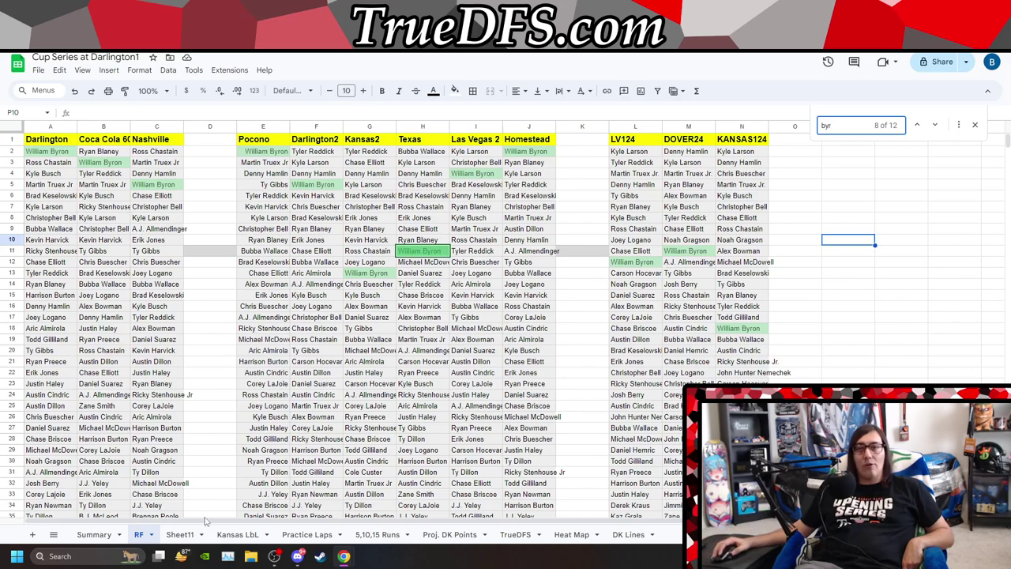
# Return to the Kansas LbL sheet and follow William Byron's running positions forward from lap 2 to lap 65.
pyautogui.click(237, 534)
pyautogui.click(190, 337)
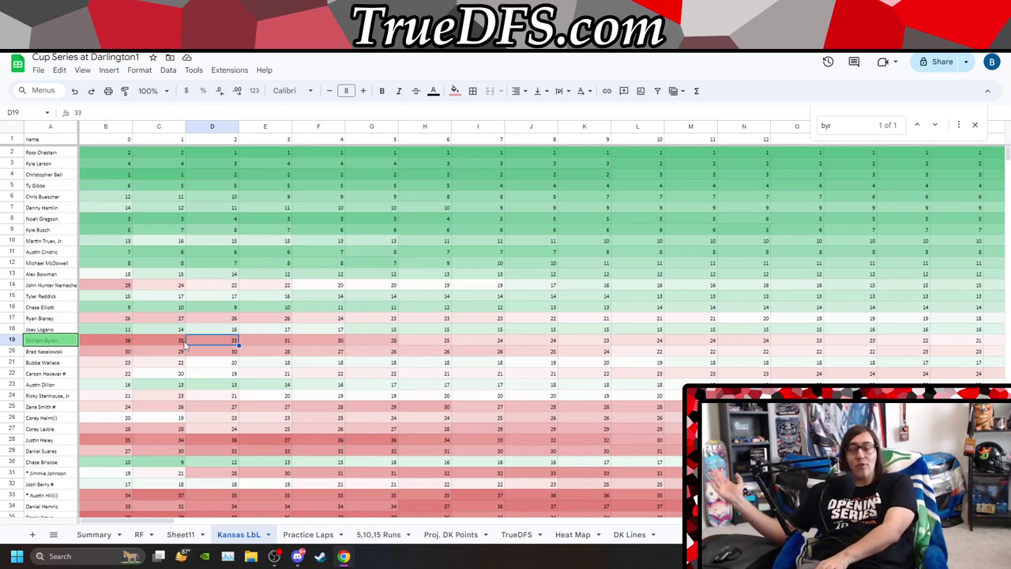
pyautogui.press('Right')
pyautogui.press('Right')
pyautogui.press('Right')
pyautogui.press('Right')
pyautogui.press('Right')
pyautogui.press('Right')
pyautogui.press('Right')
pyautogui.press('Right')
pyautogui.press('Right')
pyautogui.press('Right')
pyautogui.press('Right')
pyautogui.press('Right')
pyautogui.press('Right')
pyautogui.press('Right')
pyautogui.press('Right')
pyautogui.press('Right')
pyautogui.press('Right')
pyautogui.press('Right')
pyautogui.press('Right')
pyautogui.press('Right')
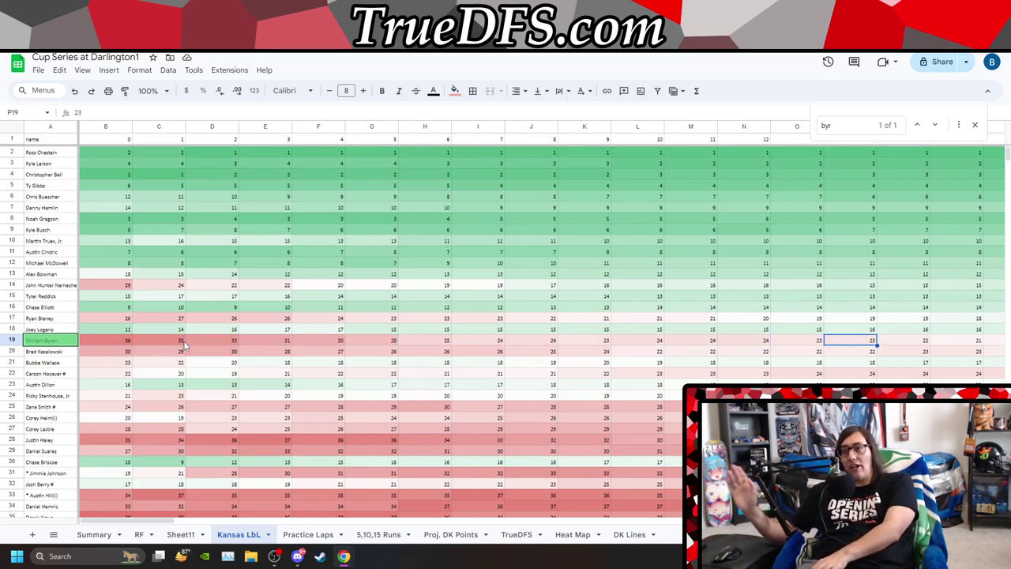
pyautogui.press('Right')
pyautogui.press('Right')
pyautogui.press('Right')
pyautogui.press('Right')
pyautogui.press('Right')
pyautogui.press('Right')
pyautogui.press('Right')
pyautogui.press('Right')
pyautogui.press('Right')
pyautogui.press('Right')
pyautogui.press('Right')
pyautogui.press('Right')
pyautogui.press('Right')
pyautogui.press('Right')
pyautogui.press('Right')
pyautogui.press('Right')
pyautogui.press('Right')
pyautogui.press('Right')
pyautogui.press('Right')
pyautogui.press('Right')
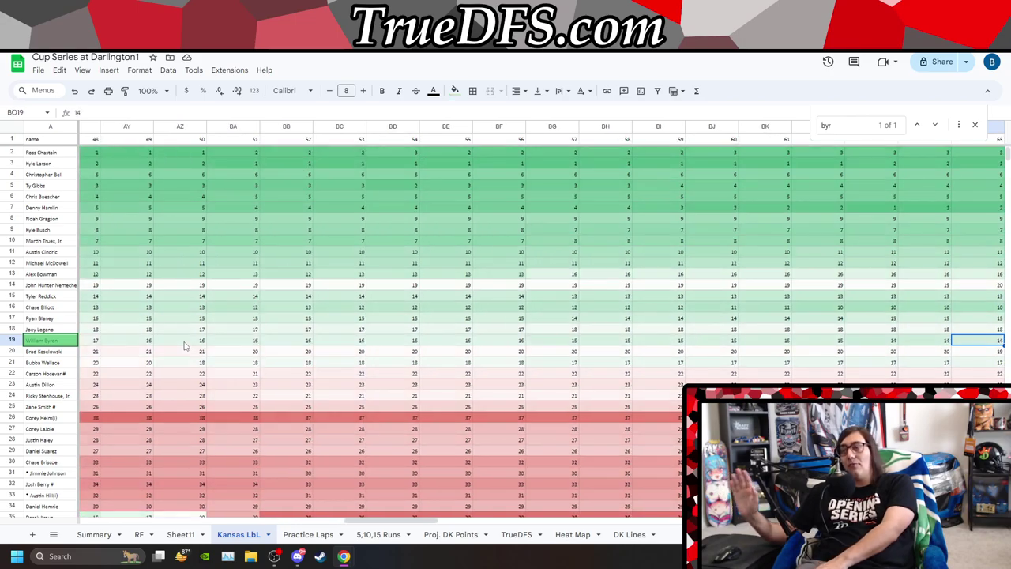
# Follow William Byron's Kansas running positions forward from lap 65 to lap 166.
pyautogui.press('Right')
pyautogui.press('Right')
pyautogui.press('Right')
pyautogui.press('Right')
pyautogui.press('Right')
pyautogui.press('Right')
pyautogui.press('Right')
pyautogui.press('Right')
pyautogui.press('Right')
pyautogui.press('Right')
pyautogui.press('Right')
pyautogui.press('Right')
pyautogui.press('Right')
pyautogui.press('Right')
pyautogui.press('Right')
pyautogui.press('Right')
pyautogui.press('Right')
pyautogui.press('Right')
pyautogui.press('Right')
pyautogui.press('Right')
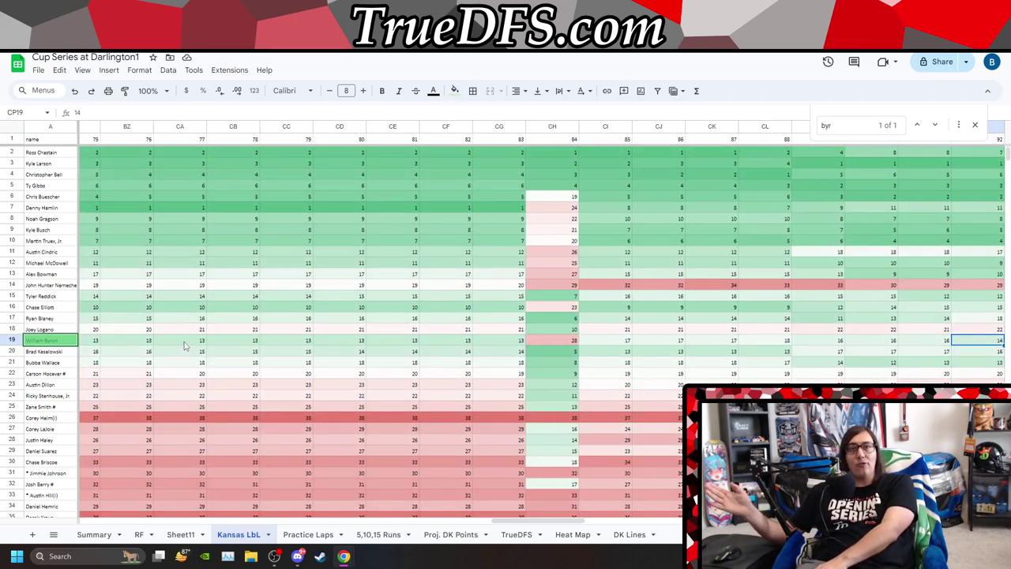
pyautogui.press('Right')
pyautogui.press('Right')
pyautogui.press('Right')
pyautogui.press('Right')
pyautogui.press('Right')
pyautogui.press('Right')
pyautogui.press('Right')
pyautogui.press('Right')
pyautogui.press('Right')
pyautogui.press('Right')
pyautogui.press('Right')
pyautogui.press('Right')
pyautogui.press('Right')
pyautogui.press('Right')
pyautogui.press('Right')
pyautogui.press('Right')
pyautogui.press('Right')
pyautogui.press('Right')
pyautogui.press('Right')
pyautogui.press('Right')
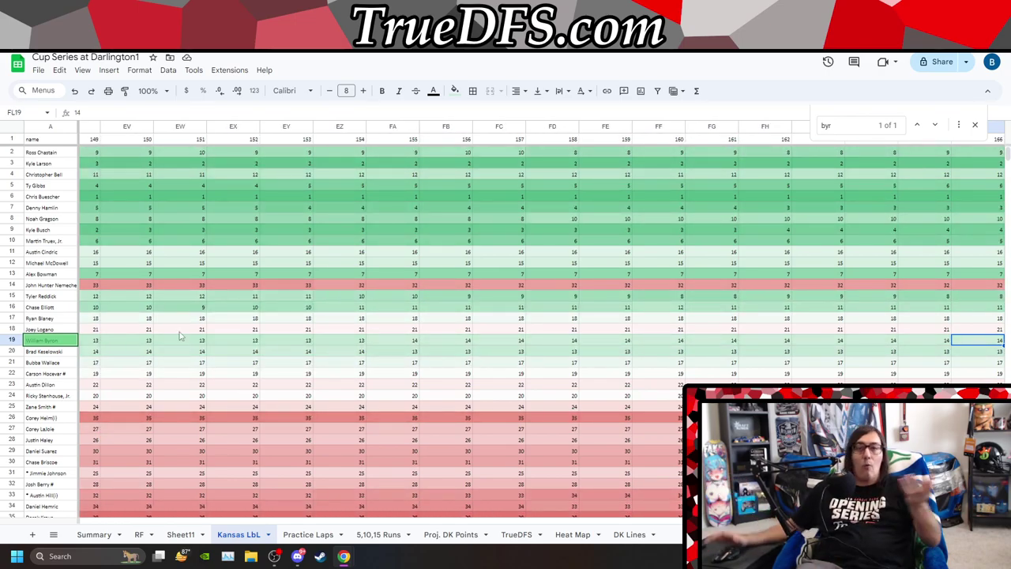
# Return to the RF sheet and look over the full finishing orders of the listed races.
pyautogui.click(181, 535)
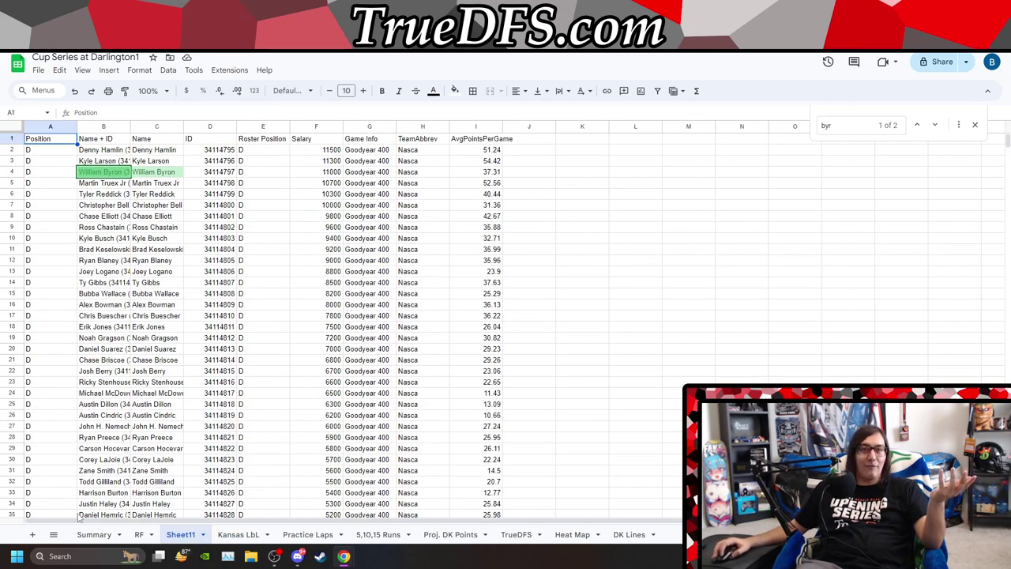
pyautogui.click(54, 534)
pyautogui.click(79, 378)
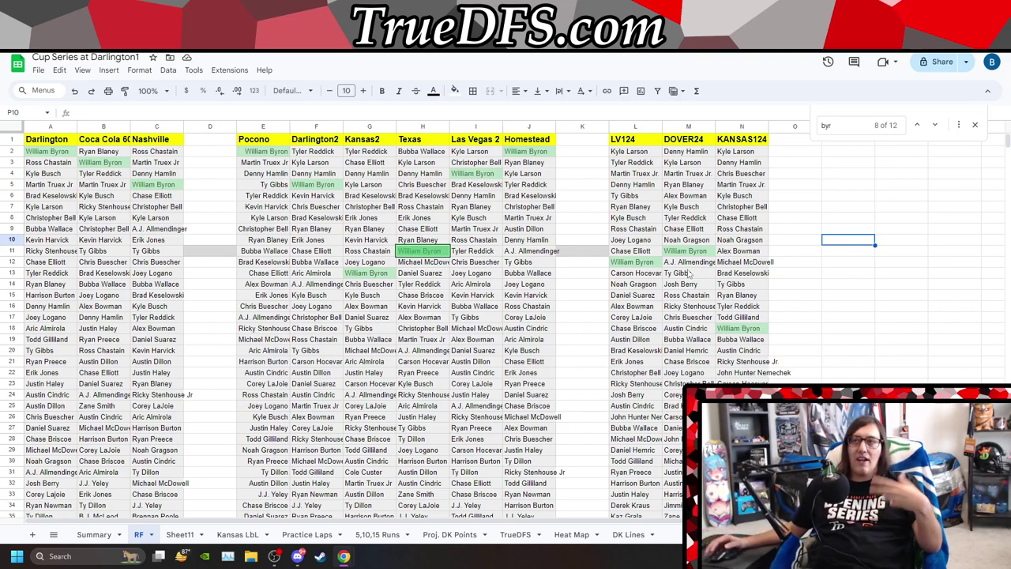
pyautogui.scroll(-3, 690, 275)
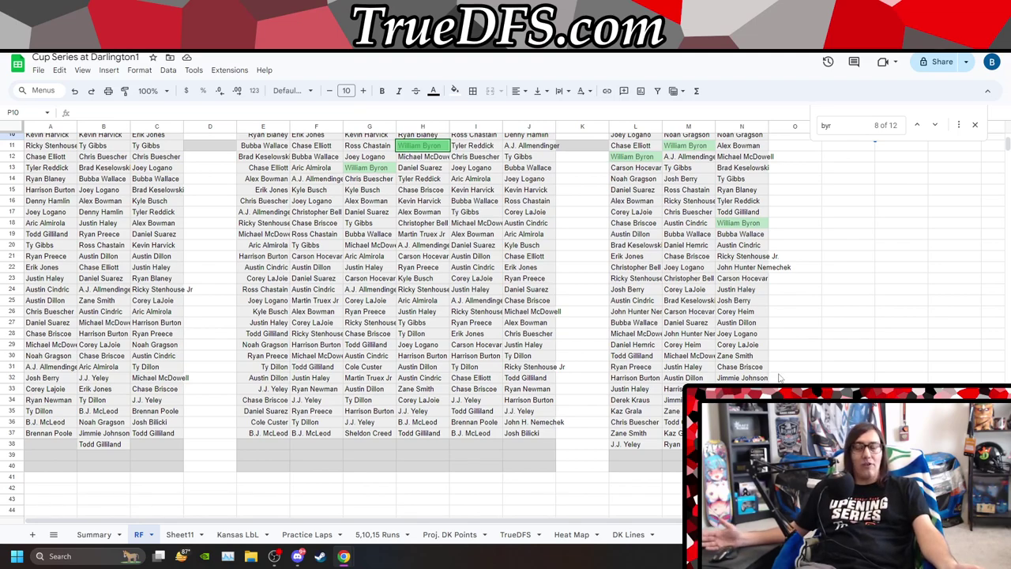
pyautogui.scroll(3, 760, 369)
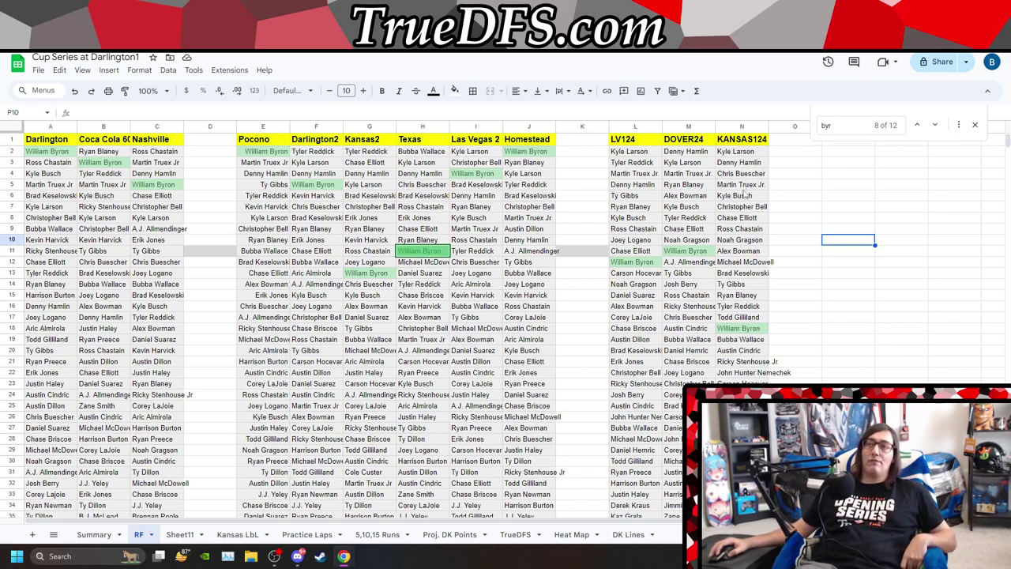
# Switch to the X post, enlarge its image of drafted percentages, and return to the RF sheet.
pyautogui.hotkey('ctrl', 'Tab')
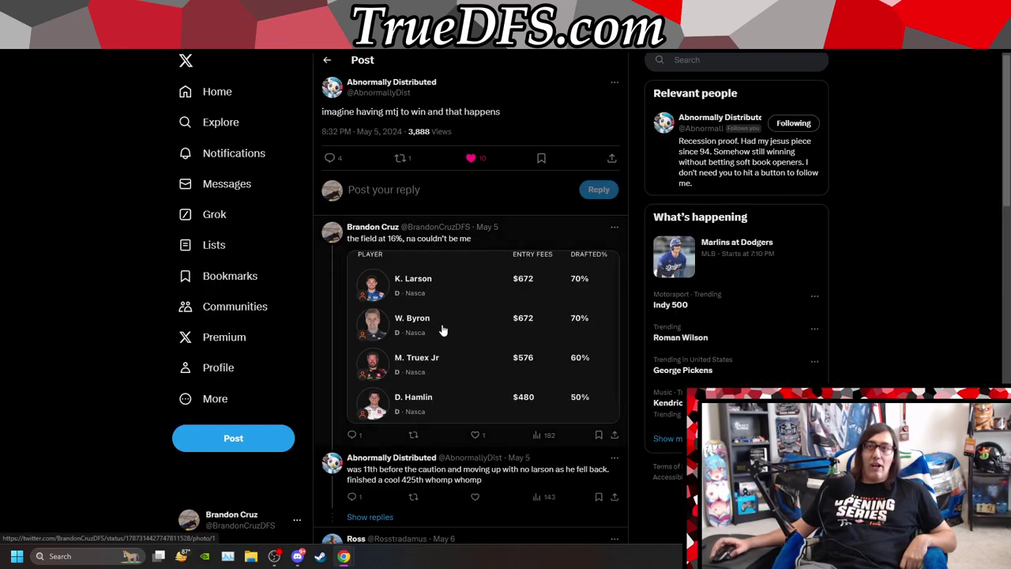
pyautogui.click(442, 333)
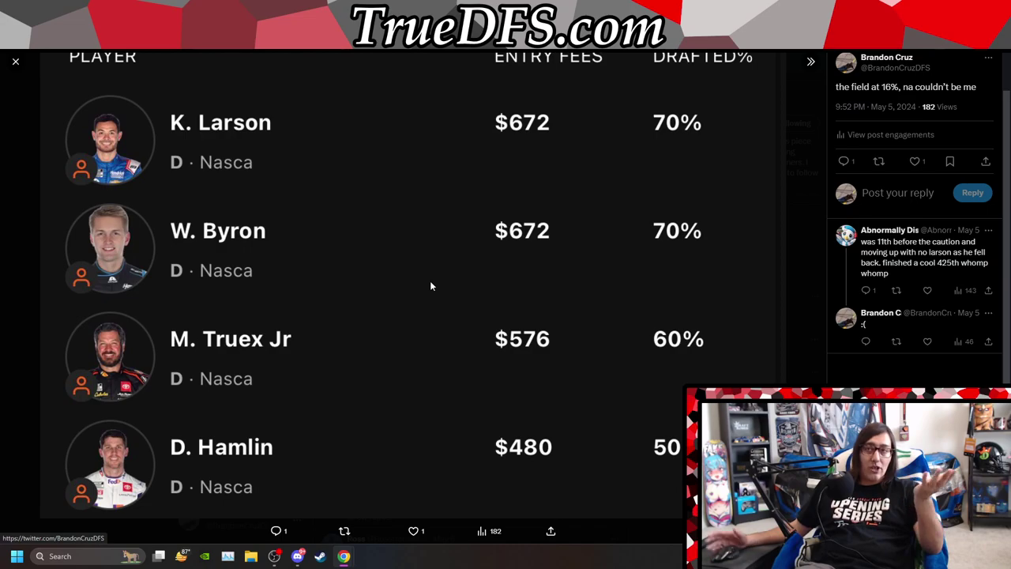
pyautogui.hotkey('ctrl', 'Tab')
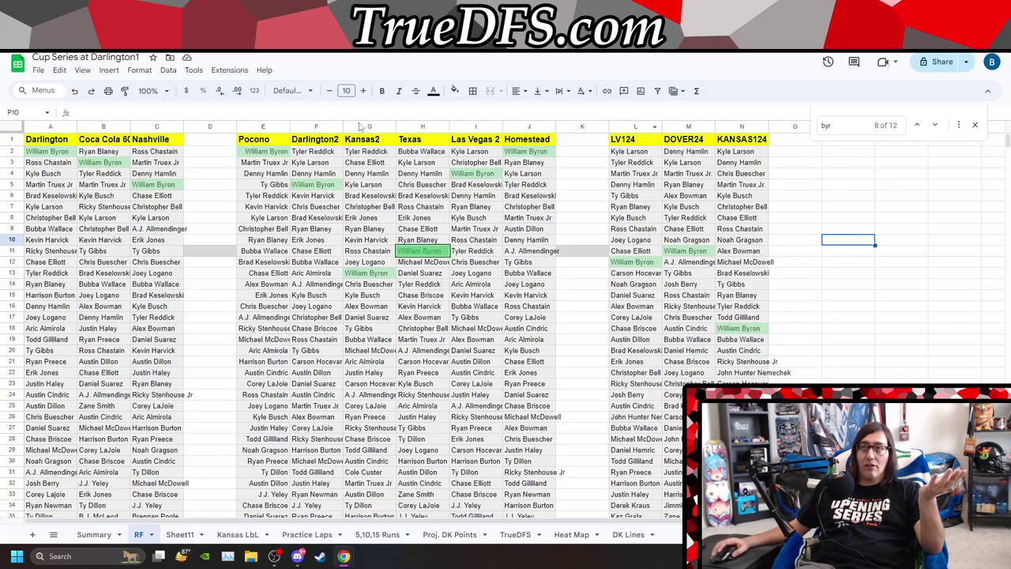
# Search the RF race results for "tru", "ham" and "lars" to compare the finishes of Truex, Hamlin and Larson.
pyautogui.click(852, 126)
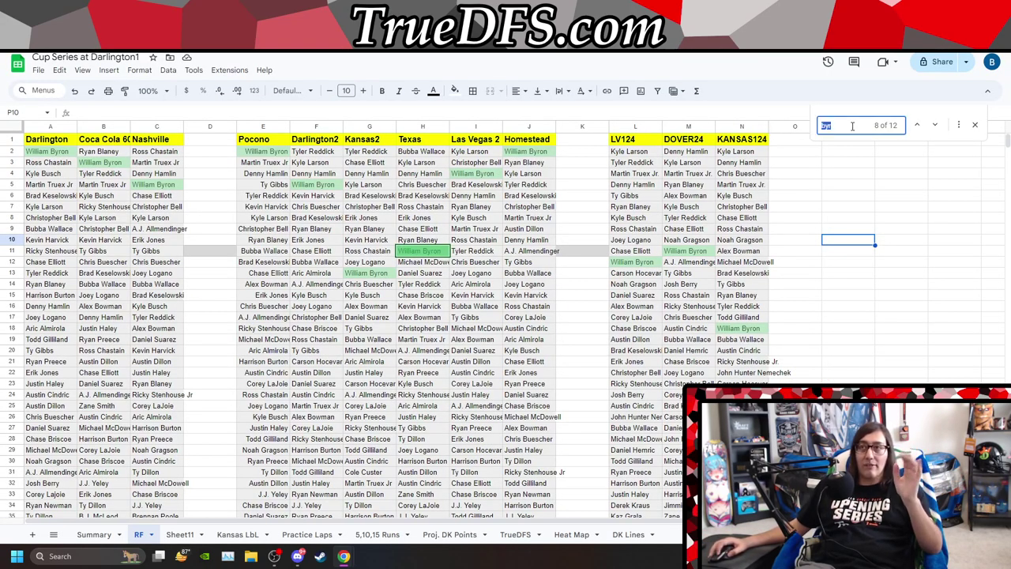
pyautogui.write('tru')
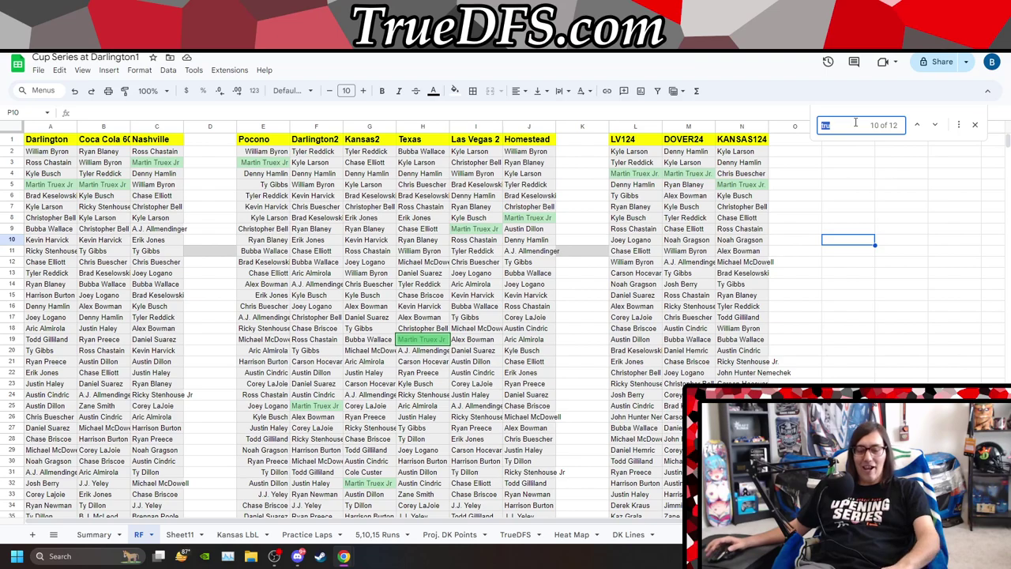
pyautogui.write('ham')
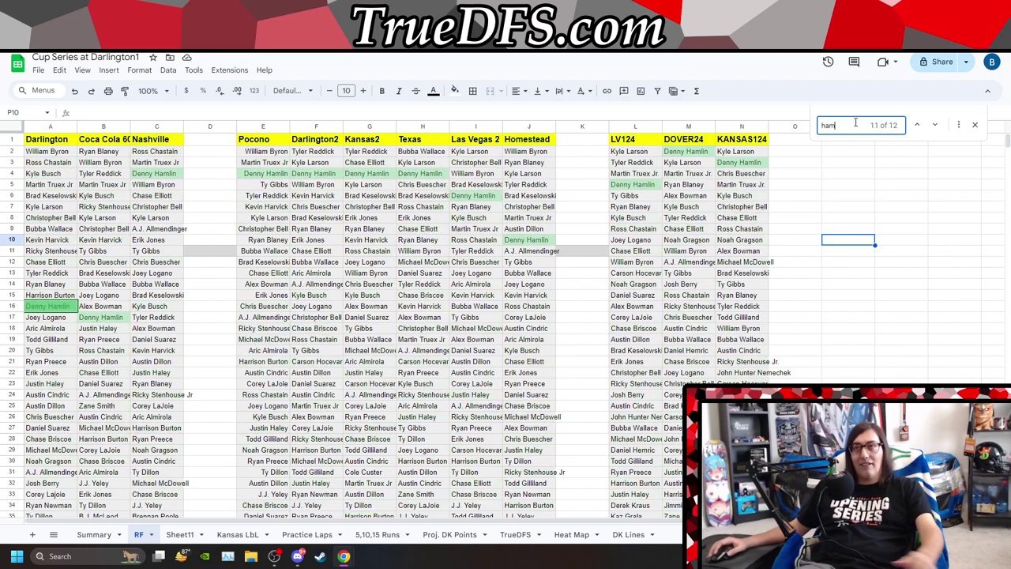
pyautogui.doubleClick(856, 123)
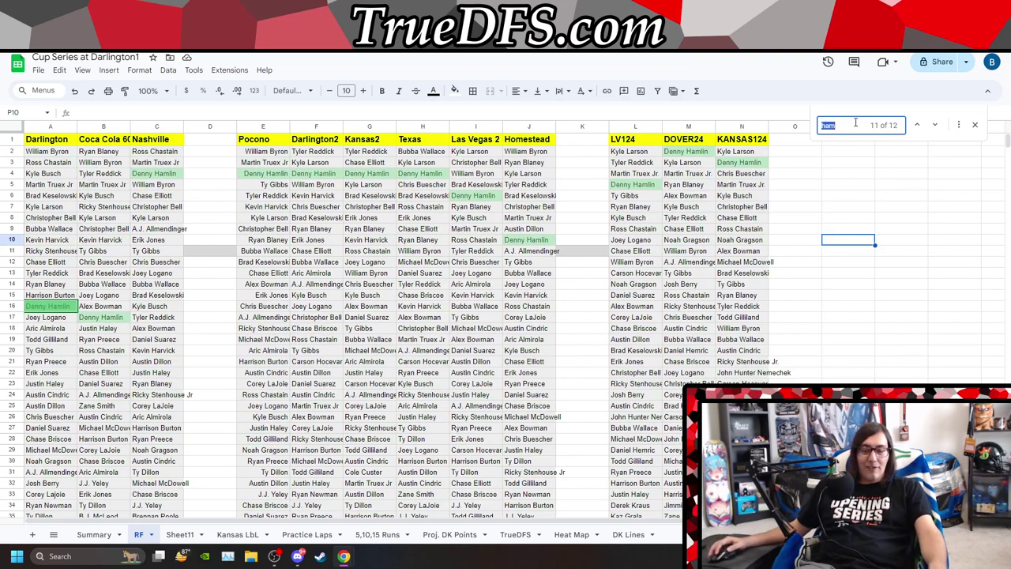
pyautogui.write('lars')
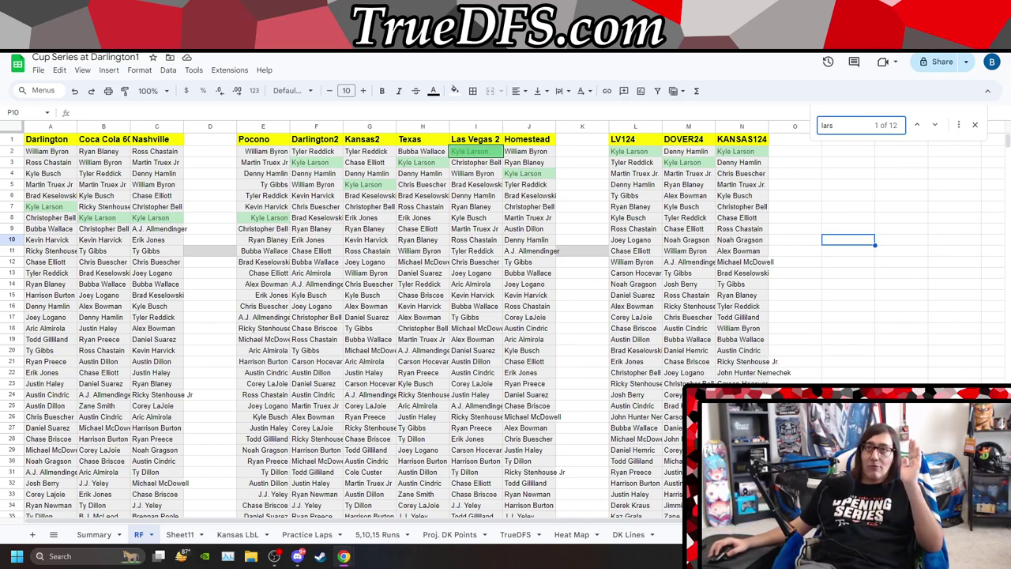
# Open the Kansas LbL sheet, check the Kansas finishing order on the race results web page, and return to the spreadsheet.
pyautogui.click(227, 534)
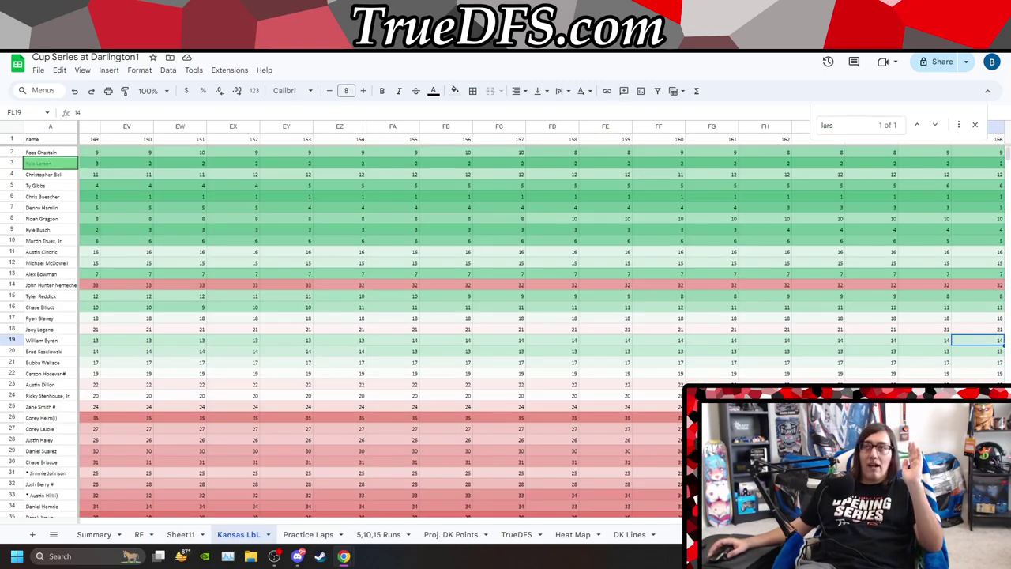
pyautogui.click(696, 15)
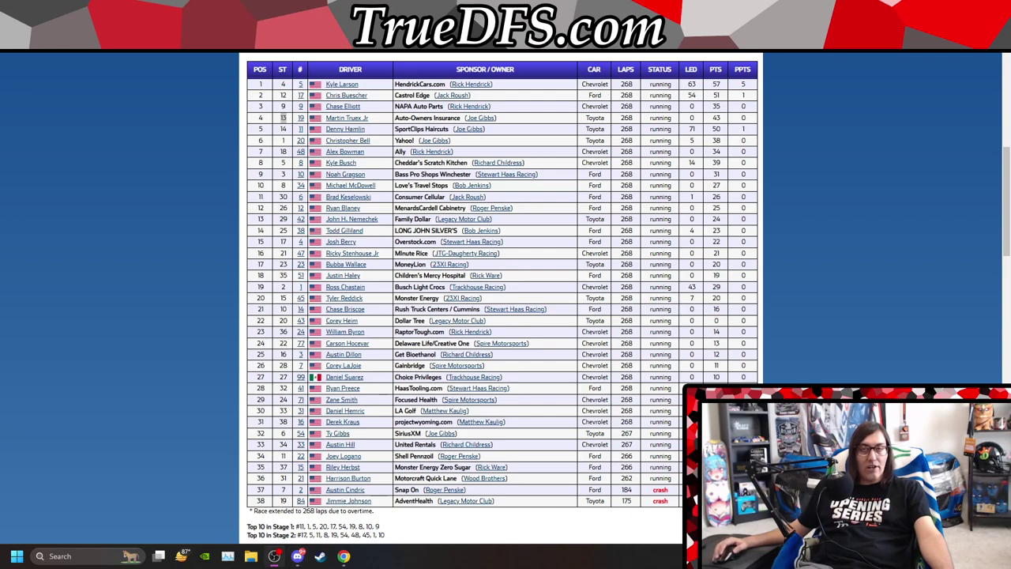
pyautogui.hotkey('ctrl', 'Tab')
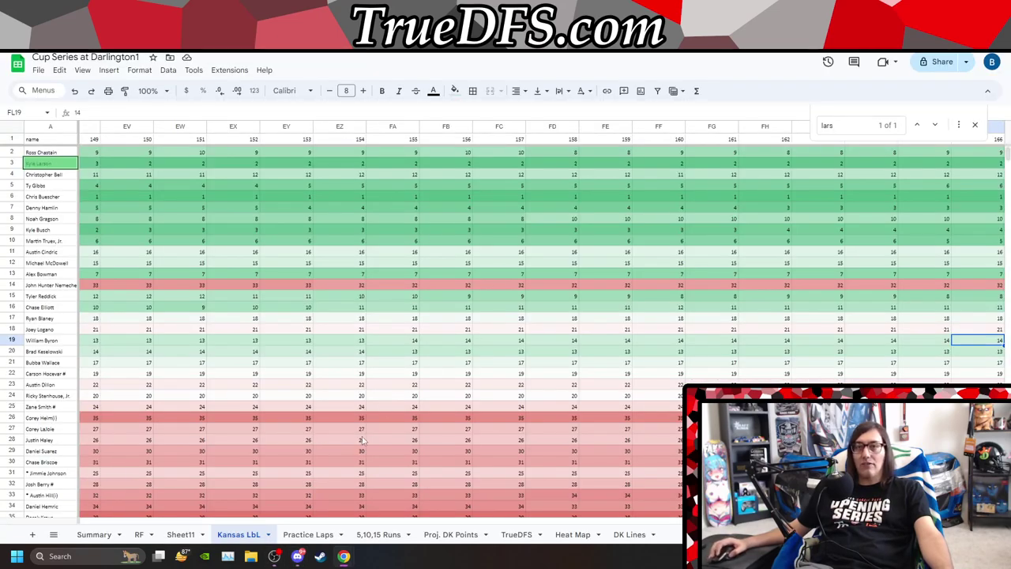
# Move Sheet11 ahead of the RF sheet in the sheet order and open the RF sheet.
pyautogui.click(183, 535)
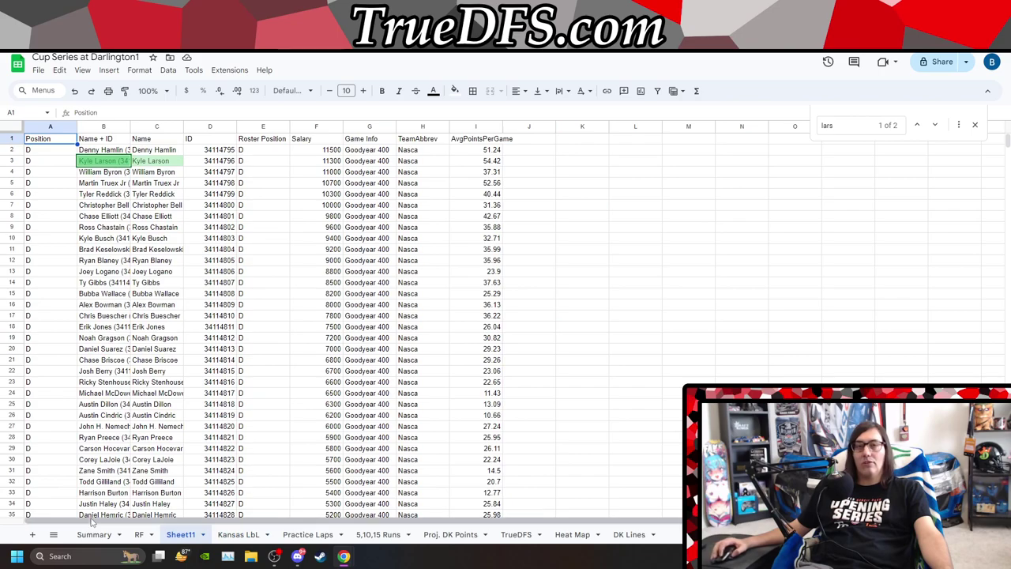
pyautogui.click(54, 535)
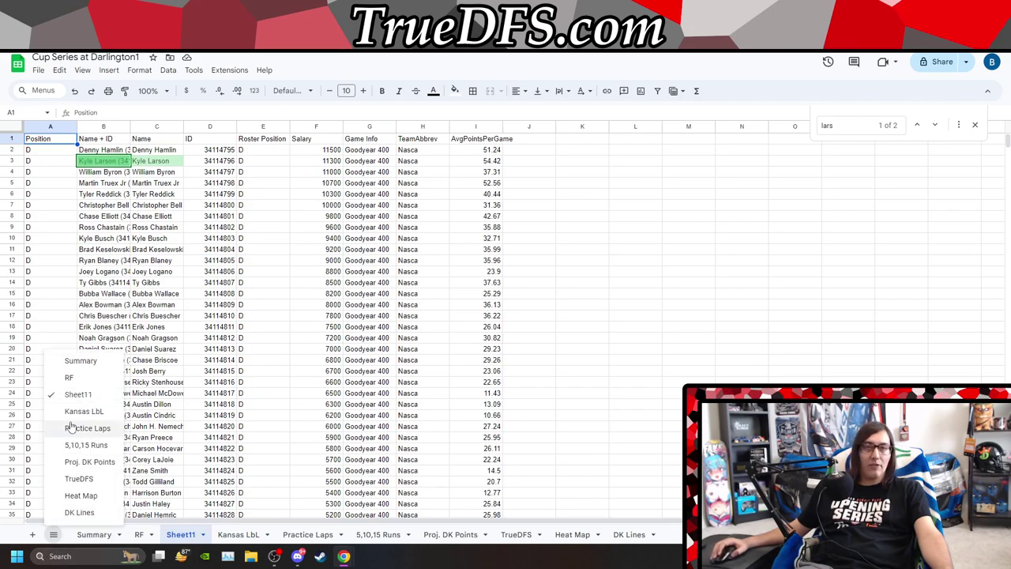
pyautogui.click(75, 381)
pyautogui.moveTo(186, 535); pyautogui.dragTo(165, 531)
pyautogui.click(189, 535)
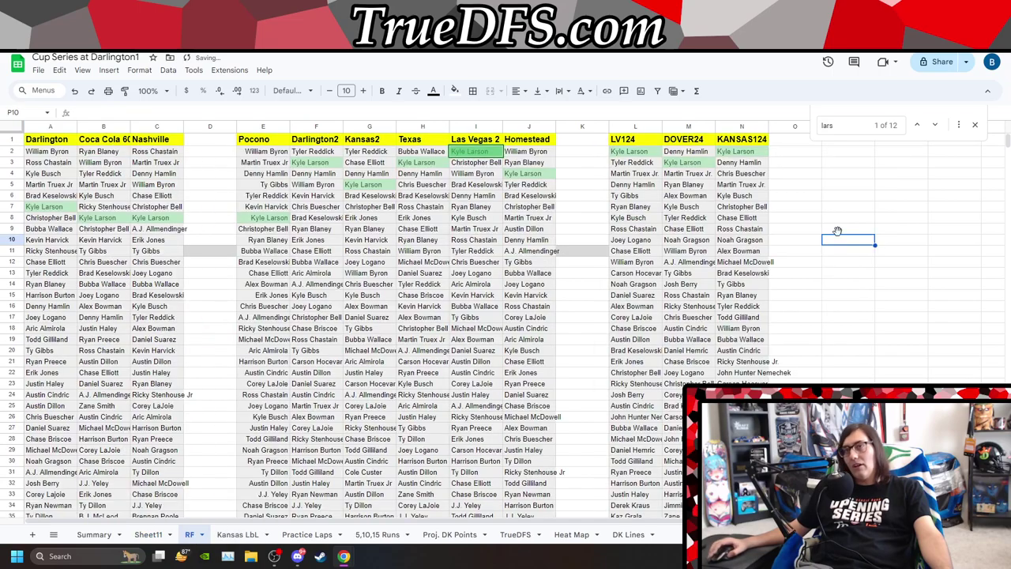
# Search the RF race results for "gill" to examine Todd Gilliland's finishes in each listed race.
pyautogui.doubleClick(855, 128)
pyautogui.write('gill')
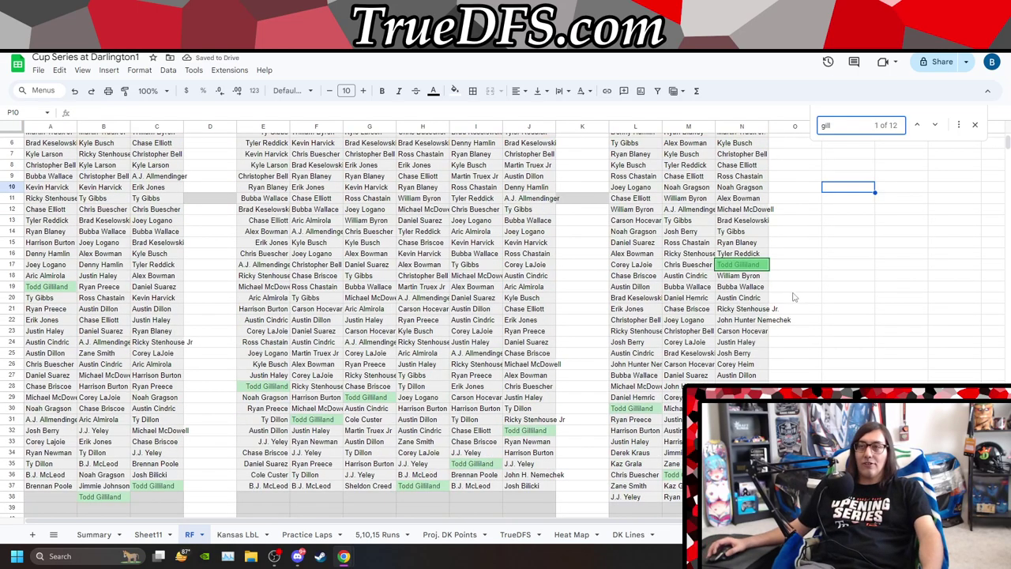
pyautogui.scroll(-2, 763, 264)
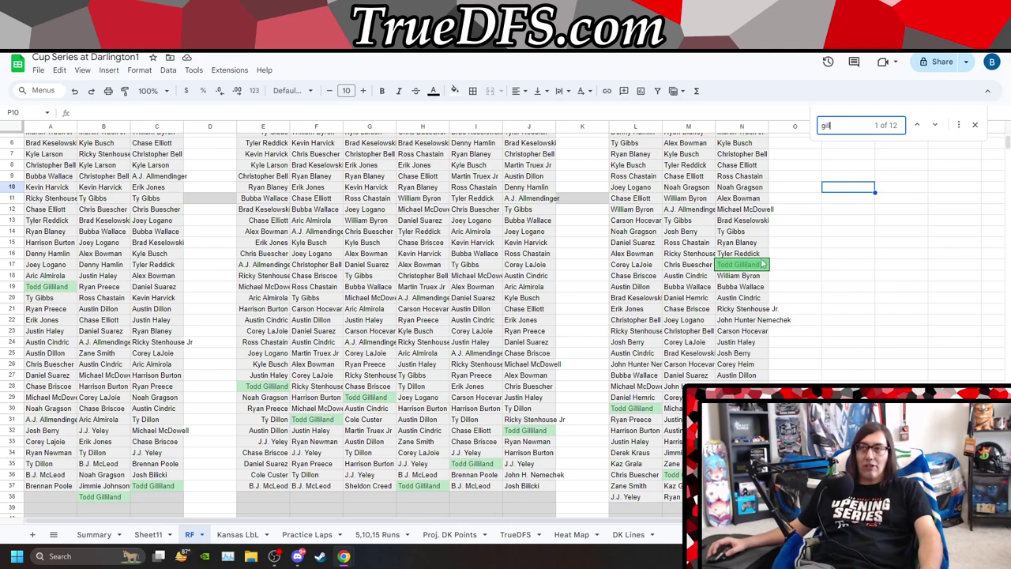
pyautogui.scroll(2, 777, 277)
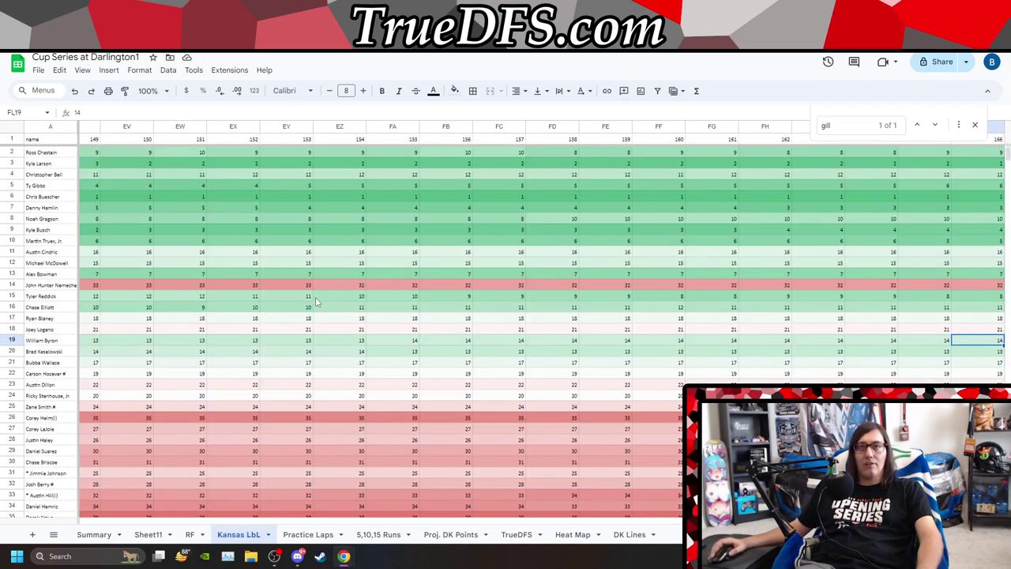
# Find Todd Gilliland's row on the Kansas LbL sheet with "gill" and select his lap 151 position.
pyautogui.hotkey('ctrl', 'f')
pyautogui.press('Return')
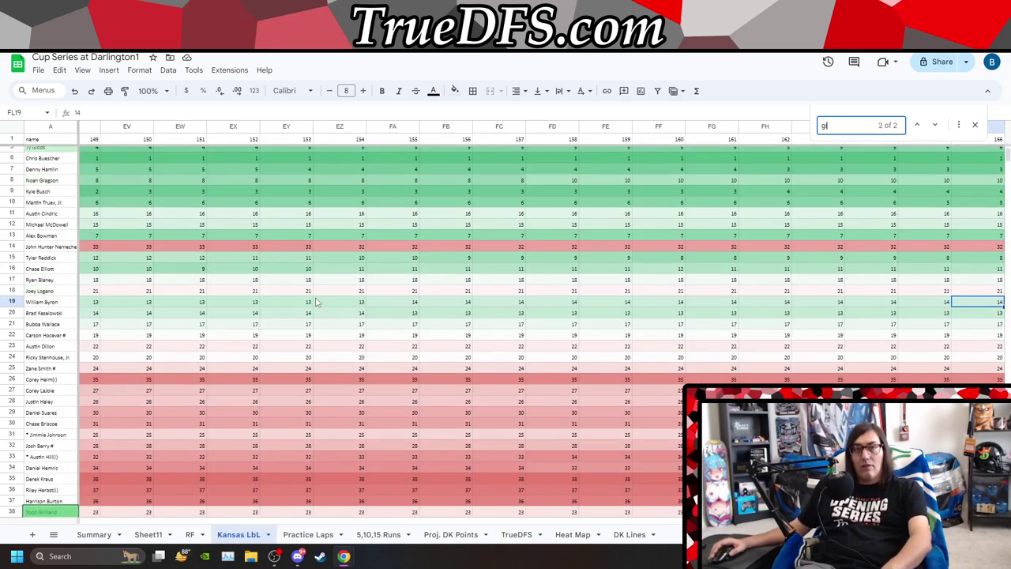
pyautogui.click(236, 512)
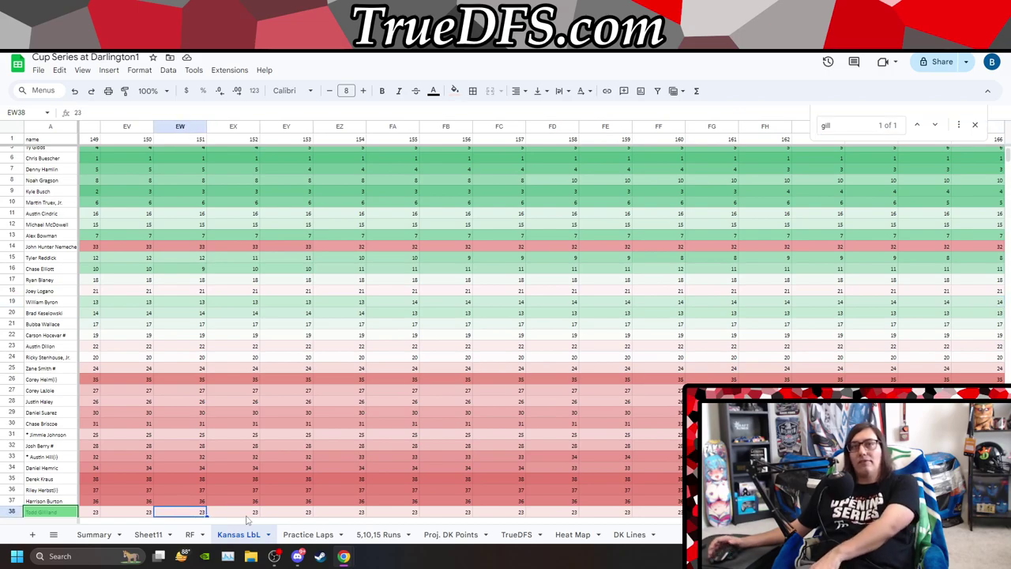
# Trace Todd Gilliland's Kansas running positions back from lap 151 to the start of his row.
pyautogui.press('Left')
pyautogui.press('Left')
pyautogui.press('Left')
pyautogui.press('Left')
pyautogui.press('Left')
pyautogui.press('Left')
pyautogui.press('Left')
pyautogui.press('Left')
pyautogui.press('Left')
pyautogui.press('Left')
pyautogui.press('Left')
pyautogui.press('Left')
pyautogui.press('Left')
pyautogui.press('Left')
pyautogui.press('Left')
pyautogui.press('Left')
pyautogui.press('Left')
pyautogui.press('Left')
pyautogui.press('Left')
pyautogui.press('Left')
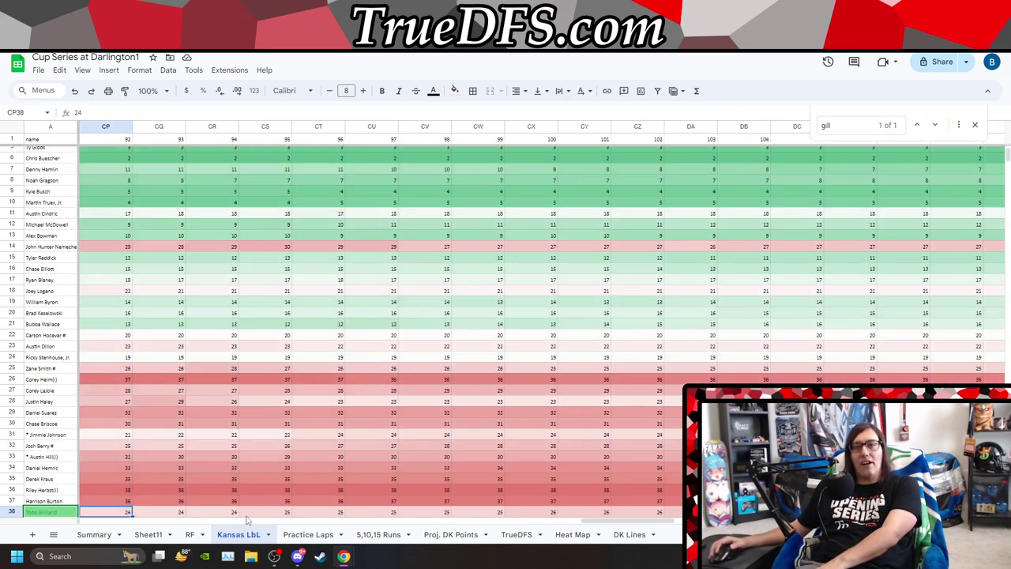
pyautogui.press('Left')
pyautogui.press('Left')
pyautogui.press('Left')
pyautogui.press('Left')
pyautogui.press('Left')
pyautogui.press('Left')
pyautogui.press('Left')
pyautogui.press('Left')
pyautogui.press('Left')
pyautogui.press('Left')
pyautogui.press('Left')
pyautogui.press('Left')
pyautogui.press('Left')
pyautogui.press('Left')
pyautogui.press('Left')
pyautogui.press('Left')
pyautogui.press('Left')
pyautogui.press('Left')
pyautogui.press('Left')
pyautogui.press('Left')
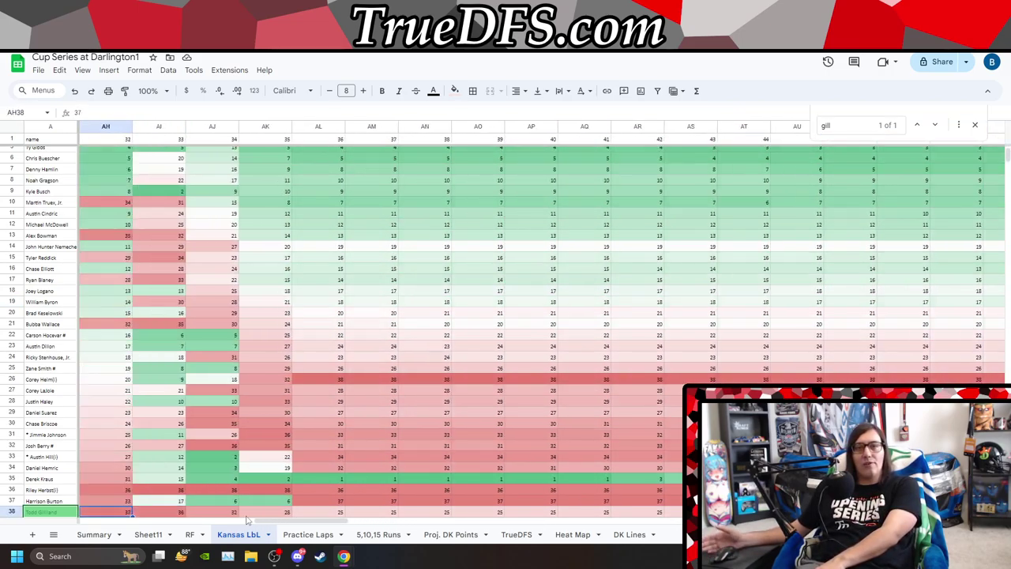
pyautogui.press('Left')
pyautogui.press('Left')
pyautogui.press('Left')
pyautogui.press('Left')
pyautogui.press('Left')
pyautogui.press('Left')
pyautogui.press('Left')
pyautogui.press('Left')
pyautogui.press('Left')
pyautogui.press('Left')
pyautogui.press('Left')
pyautogui.press('Left')
pyautogui.press('Left')
pyautogui.press('Left')
pyautogui.press('Left')
pyautogui.press('Left')
pyautogui.press('Left')
pyautogui.press('Left')
pyautogui.press('Left')
pyautogui.press('Down')
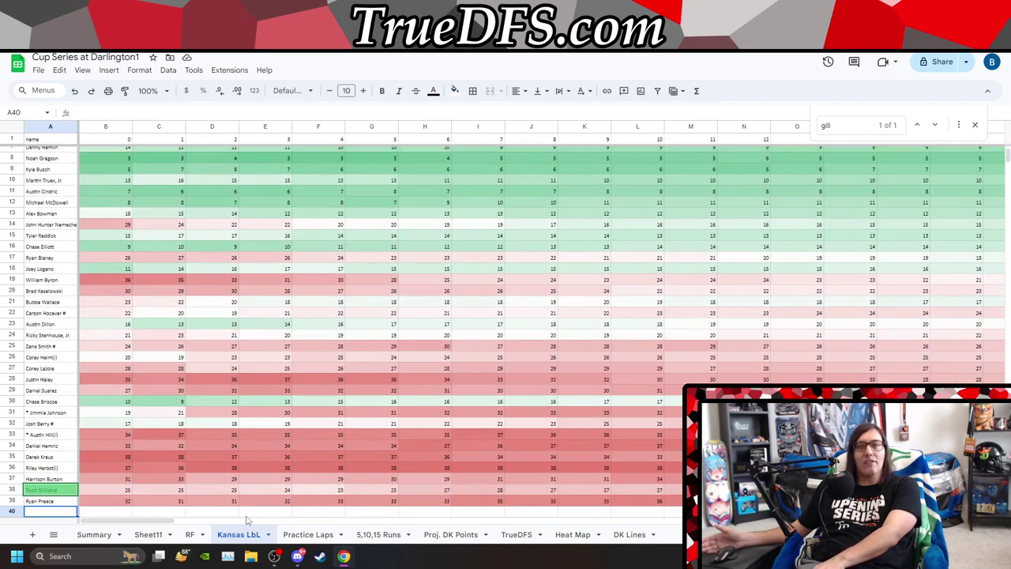
pyautogui.press('Up')
# Trace Todd Gilliland's Kansas running positions forward from lap 0 to lap 166.
pyautogui.press('Right')
pyautogui.press('Right')
pyautogui.press('Right')
pyautogui.press('Right')
pyautogui.press('Right')
pyautogui.press('Right')
pyautogui.press('Right')
pyautogui.press('Right')
pyautogui.press('Right')
pyautogui.press('Right')
pyautogui.press('Right')
pyautogui.press('Right')
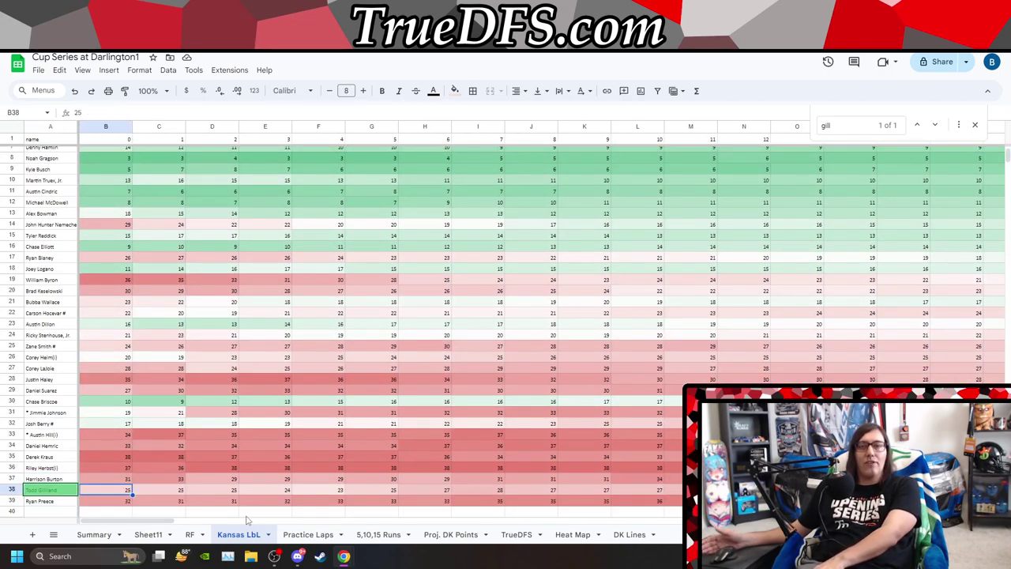
pyautogui.press('Right')
pyautogui.press('Right')
pyautogui.press('Right')
pyautogui.press('Right')
pyautogui.press('Right')
pyautogui.press('Right')
pyautogui.press('Right')
pyautogui.press('Right')
pyautogui.press('Right')
pyautogui.press('Right')
pyautogui.press('Right')
pyautogui.press('Right')
pyautogui.press('Right')
pyautogui.press('Right')
pyautogui.press('Right')
pyautogui.press('Right')
pyautogui.press('Right')
pyautogui.press('Right')
pyautogui.press('Right')
pyautogui.press('Right')
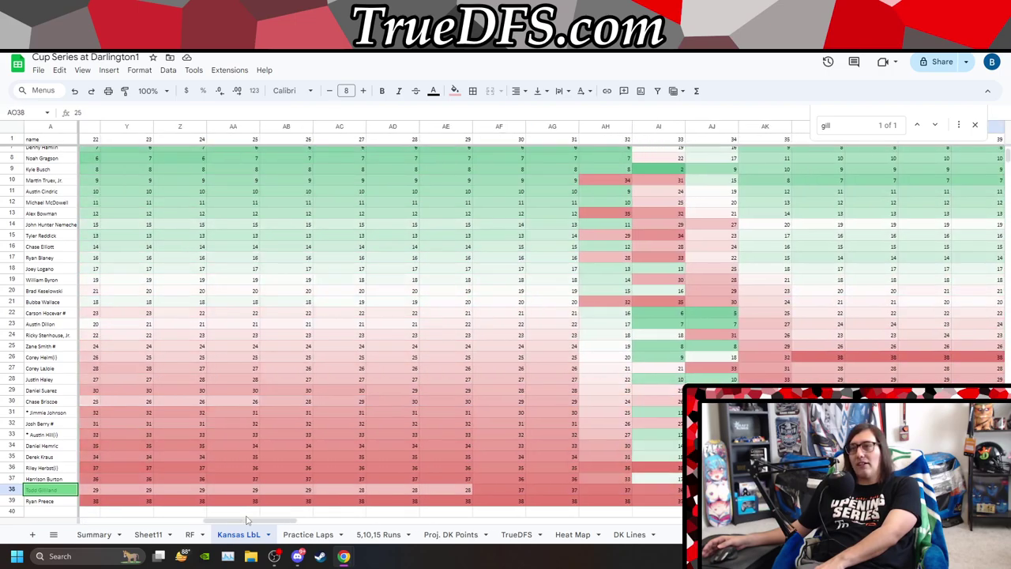
pyautogui.press('Right')
pyautogui.press('Right')
pyautogui.press('Right')
pyautogui.press('Right')
pyautogui.press('Right')
pyautogui.press('Right')
pyautogui.press('Right')
pyautogui.press('Right')
pyautogui.press('Right')
pyautogui.press('Right')
pyautogui.press('Right')
pyautogui.press('Right')
pyautogui.press('Right')
pyautogui.press('Right')
pyautogui.press('Right')
pyautogui.press('Right')
pyautogui.press('Right')
pyautogui.press('Right')
pyautogui.press('Right')
pyautogui.press('Right')
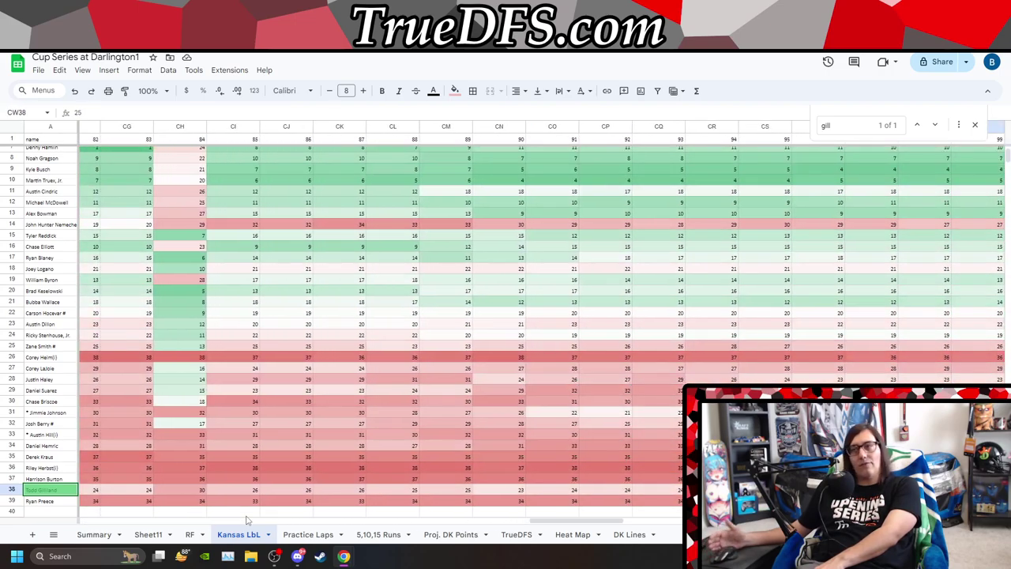
pyautogui.press('Right')
pyautogui.press('Right')
pyautogui.press('Right')
pyautogui.press('Right')
pyautogui.press('Right')
pyautogui.press('Right')
pyautogui.press('Right')
pyautogui.press('Right')
pyautogui.press('Right')
pyautogui.press('Right')
pyautogui.press('Right')
pyautogui.press('Right')
pyautogui.press('Right')
pyautogui.press('Right')
pyautogui.press('Right')
pyautogui.press('Right')
pyautogui.press('Right')
pyautogui.press('Right')
pyautogui.press('Right')
pyautogui.press('Right')
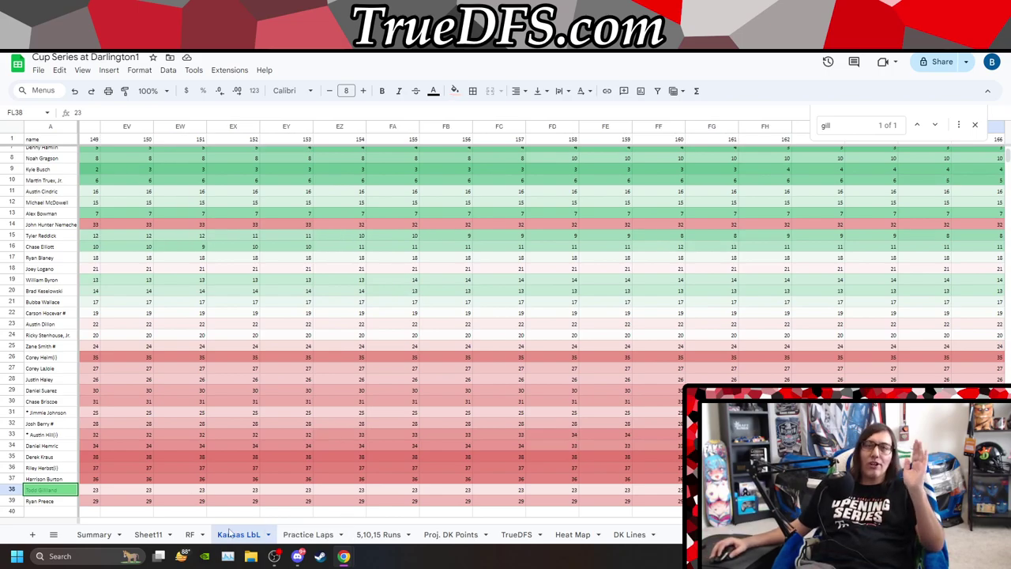
# Check Todd Gilliland's finish and the drivers down to Josh Berry in the KANSAS124 column of the RF sheet.
pyautogui.click(191, 535)
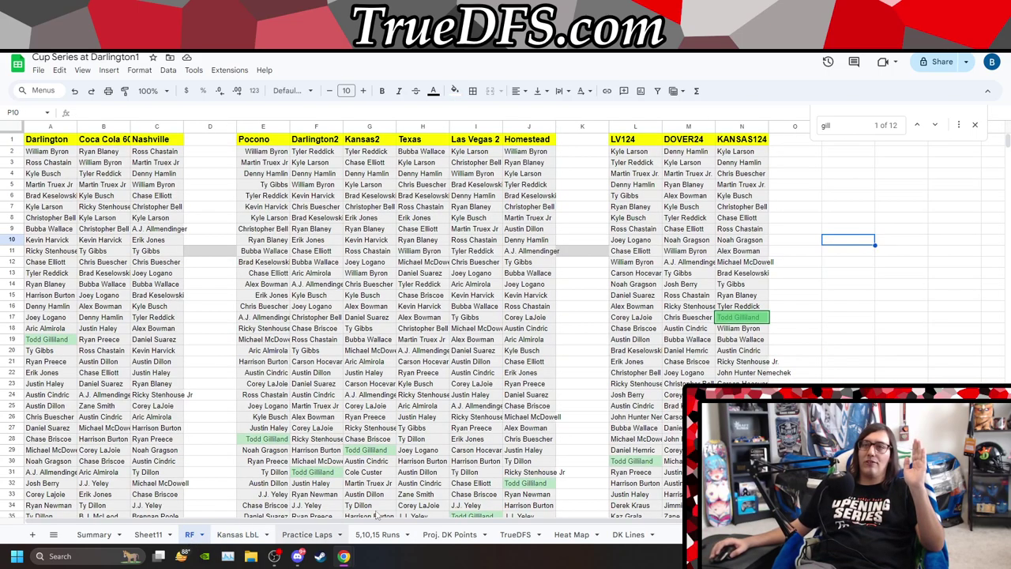
pyautogui.click(751, 318)
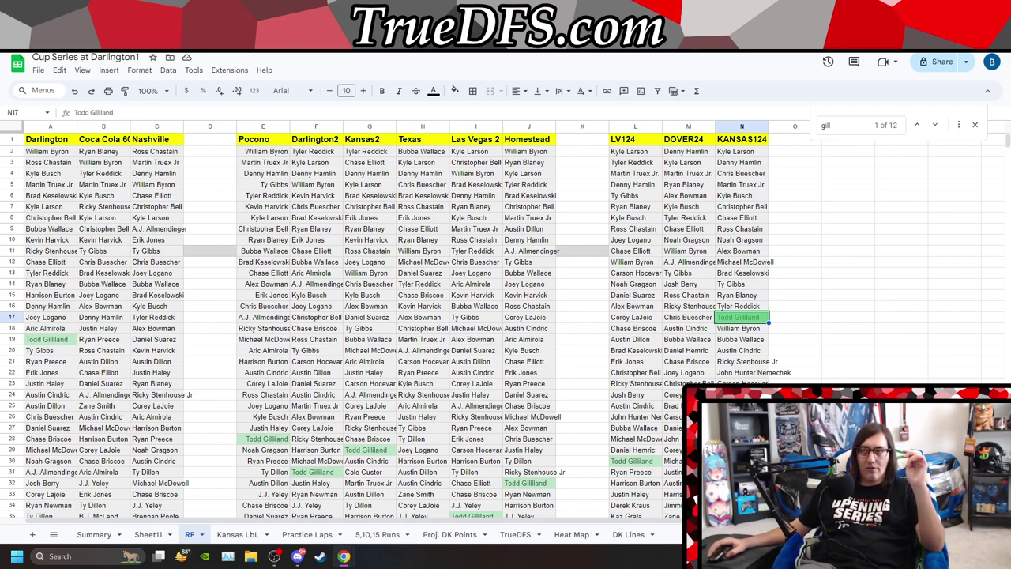
pyautogui.click(742, 406)
pyautogui.scroll(-1, 266, 415)
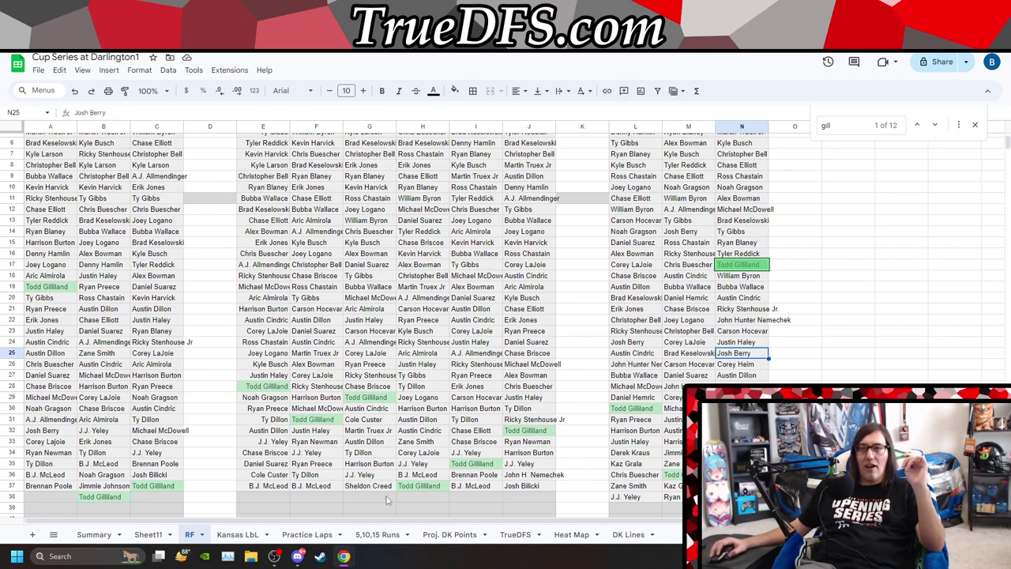
# Search the RF race results for "hal" and select Justin Haley's entry in the KANSAS124 column.
pyautogui.click(891, 267)
pyautogui.hotkey('ctrl', 'f')
pyautogui.write('hal')
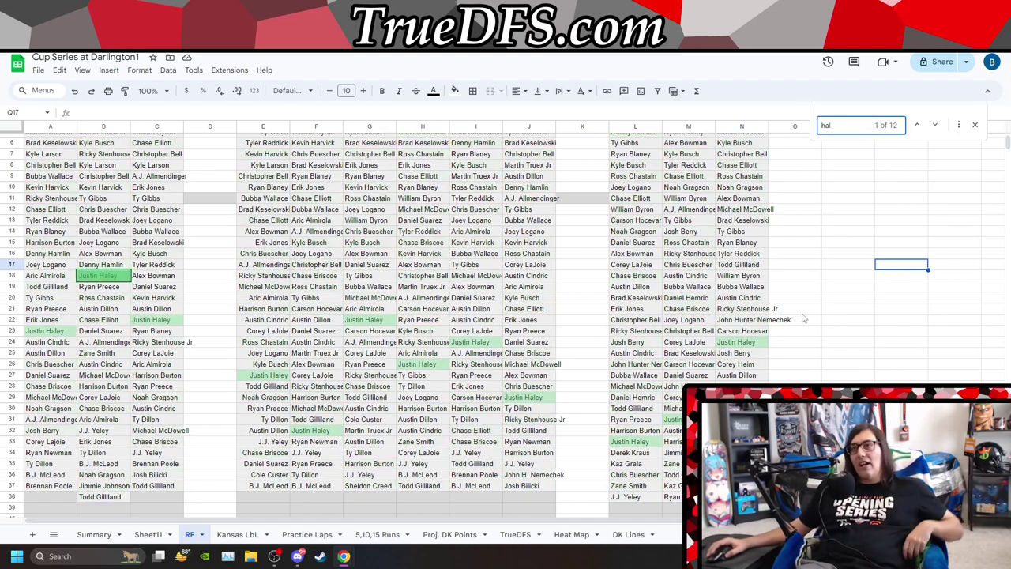
pyautogui.press('Return')
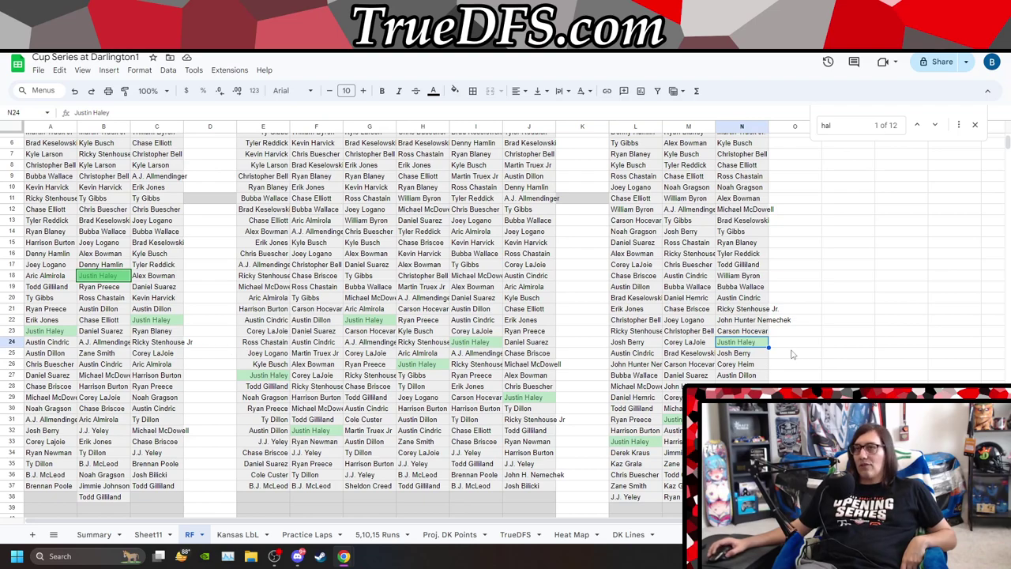
pyautogui.scroll(2, 778, 360)
# On the Kansas LbL sheet, trace Justin Haley's running positions from lap 151 back to the start of his row.
pyautogui.click(237, 535)
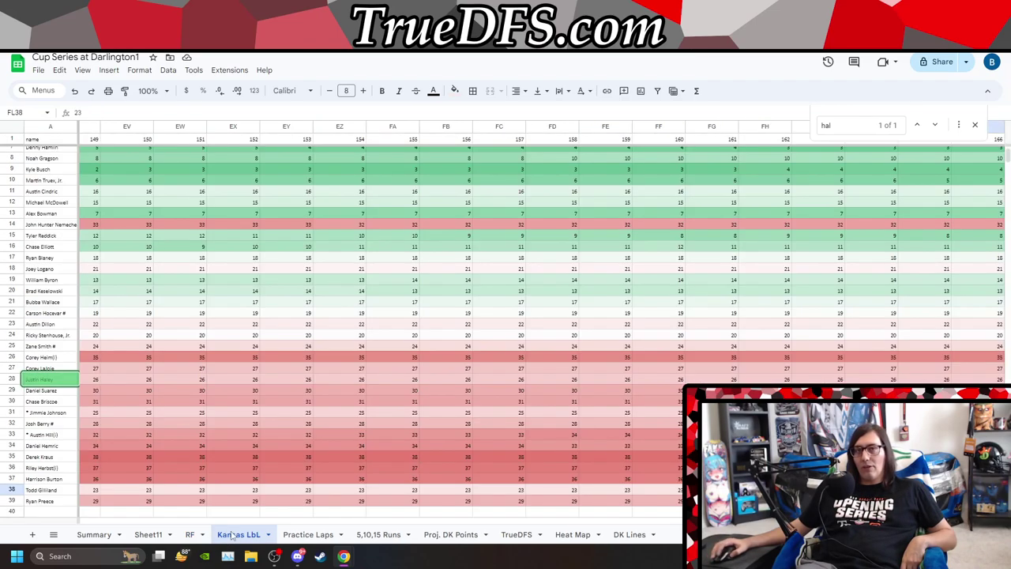
pyautogui.click(170, 381)
pyautogui.press('Left')
pyautogui.press('Left')
pyautogui.press('Left')
pyautogui.press('Left')
pyautogui.press('Left')
pyautogui.press('Left')
pyautogui.press('Left')
pyautogui.press('Left')
pyautogui.press('Left')
pyautogui.press('Left')
pyautogui.press('Left')
pyautogui.press('Left')
pyautogui.press('Left')
pyautogui.press('Left')
pyautogui.press('Left')
pyautogui.press('Left')
pyautogui.press('Left')
pyautogui.press('Left')
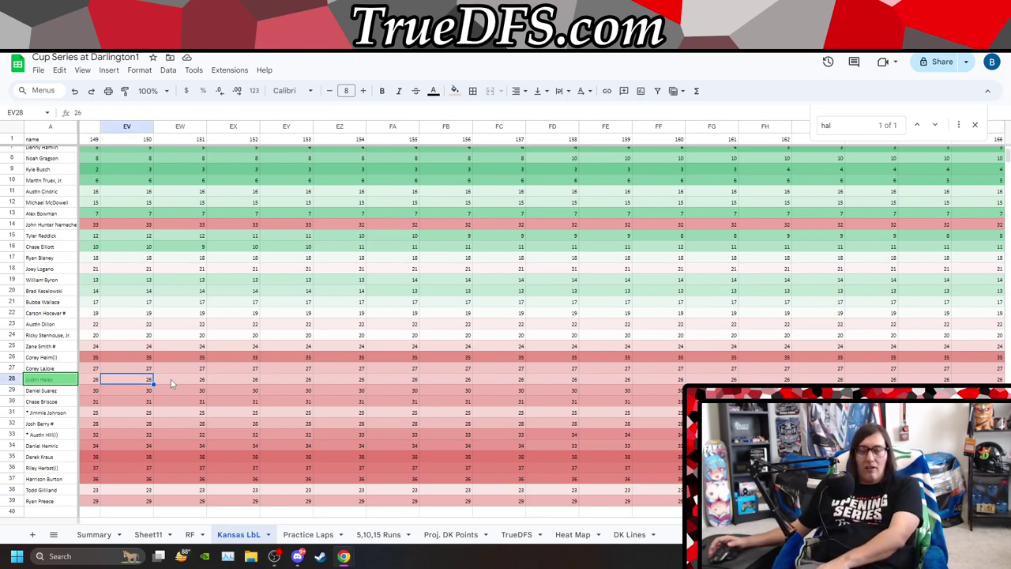
pyautogui.press('Left')
pyautogui.press('Left')
pyautogui.press('Left')
pyautogui.press('Left')
pyautogui.press('Left')
pyautogui.press('Left')
pyautogui.press('Left')
pyautogui.press('Left')
pyautogui.press('Left')
pyautogui.press('Left')
pyautogui.press('Left')
pyautogui.press('Left')
pyautogui.press('Left')
pyautogui.press('Left')
pyautogui.press('Left')
pyautogui.press('Left')
pyautogui.press('Left')
pyautogui.press('Left')
pyautogui.press('Left')
pyautogui.press('Left')
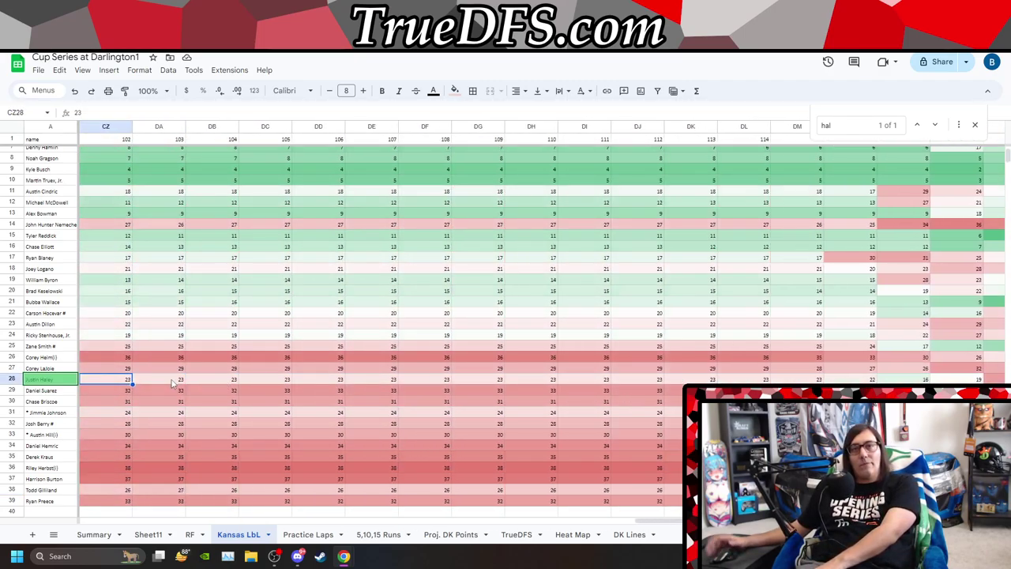
pyautogui.press('Left')
pyautogui.press('Left')
pyautogui.press('Left')
pyautogui.press('Left')
pyautogui.press('Left')
pyautogui.press('Left')
pyautogui.press('Left')
pyautogui.press('Left')
pyautogui.press('Left')
pyautogui.press('Left')
pyautogui.press('Left')
pyautogui.press('Left')
pyautogui.press('Left')
pyautogui.press('Left')
pyautogui.press('Left')
pyautogui.press('Left')
pyautogui.press('Left')
pyautogui.press('Left')
pyautogui.press('Left')
pyautogui.press('Left')
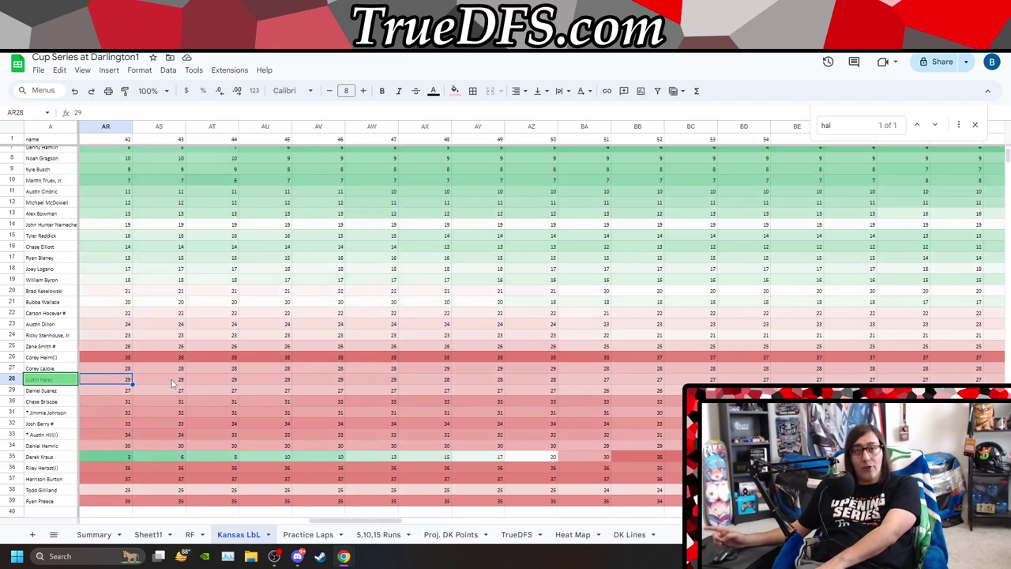
pyautogui.press('Left')
pyautogui.press('Left')
pyautogui.press('Left')
pyautogui.press('Left')
pyautogui.press('Left')
pyautogui.press('Left')
pyautogui.press('Left')
pyautogui.press('Left')
pyautogui.press('Left')
pyautogui.press('Left')
pyautogui.press('Left')
pyautogui.press('Left')
pyautogui.press('Left')
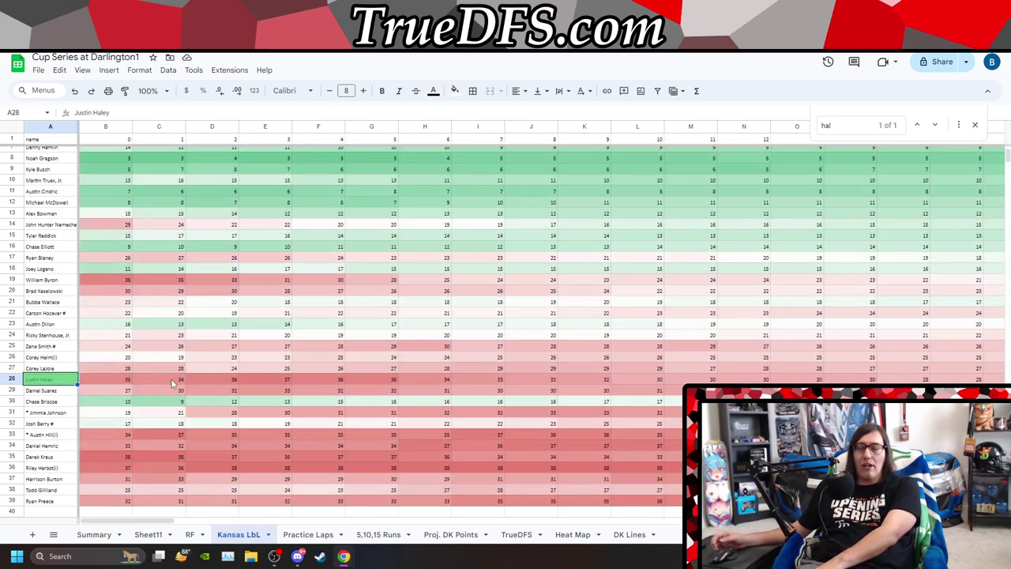
# Check Justin Haley's opening Kansas positions through lap 3 and switch to the web page with the Kansas race results.
pyautogui.press('Right')
pyautogui.press('Right')
pyautogui.press('Right')
pyautogui.press('Right')
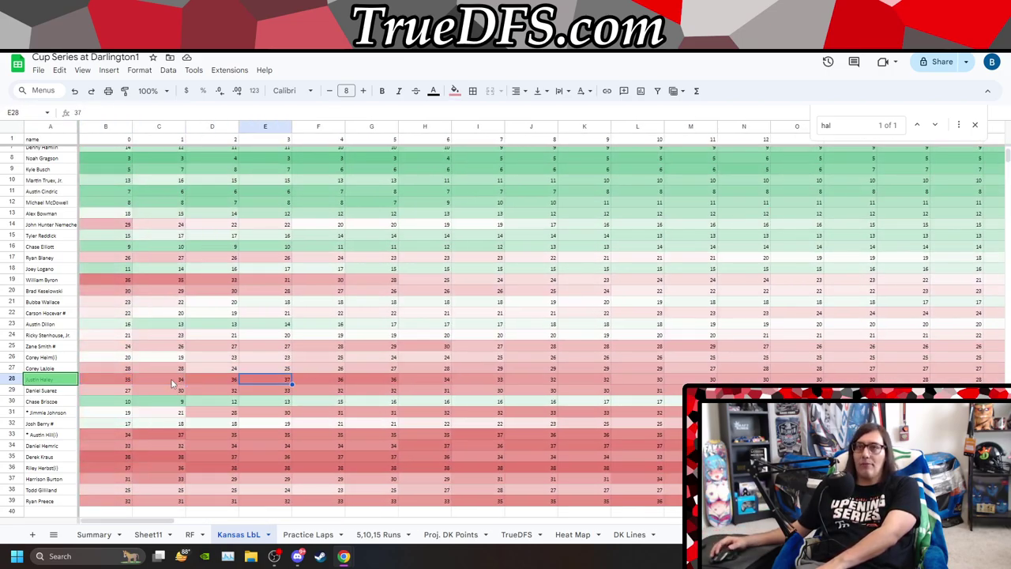
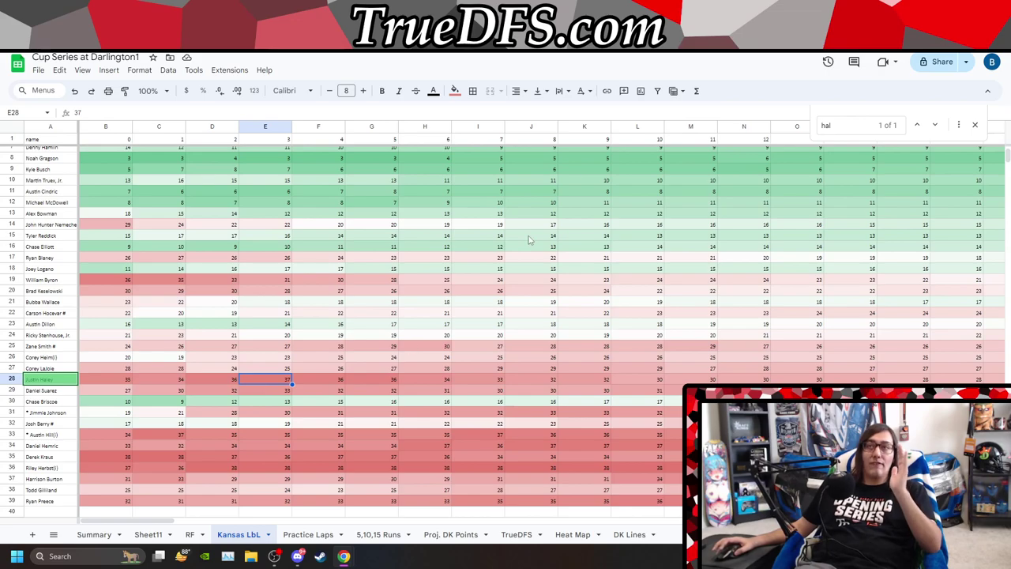
pyautogui.hotkey('ctrl', 'Tab')
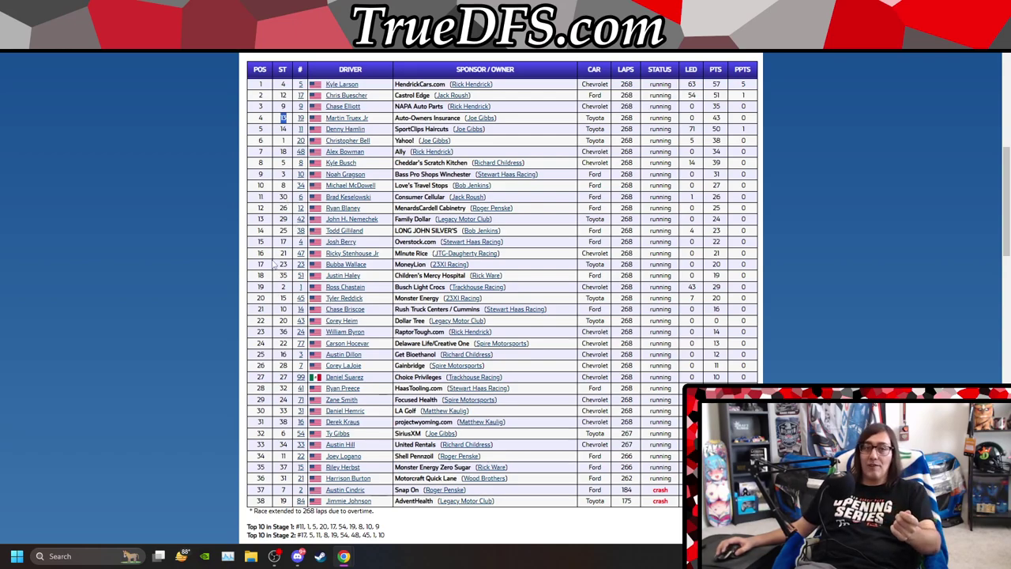
# Examine the Kansas race's caution flag breakdown and highlight the lap range of the final caution, laps 262 to 266.
pyautogui.scroll(-1, 419, 372)
pyautogui.scroll(-5, 420, 373)
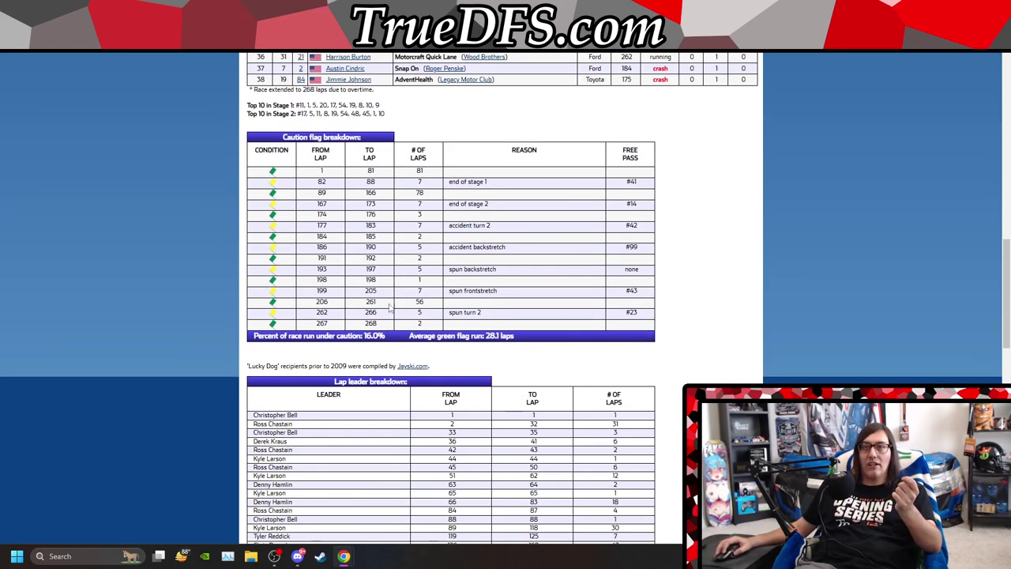
pyautogui.moveTo(312, 308); pyautogui.dragTo(365, 312)
pyautogui.click(332, 312)
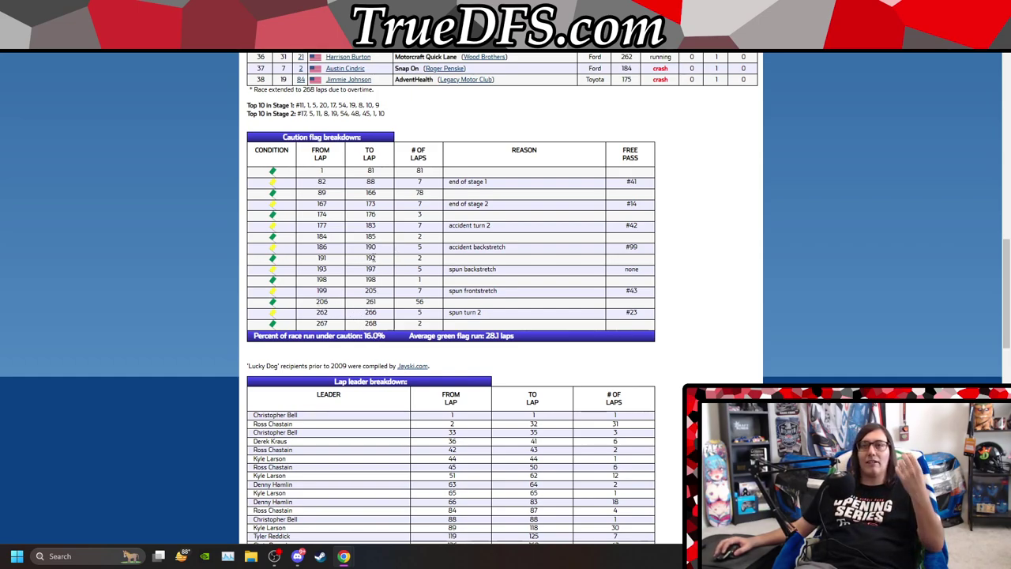
pyautogui.moveTo(382, 315); pyautogui.dragTo(352, 315)
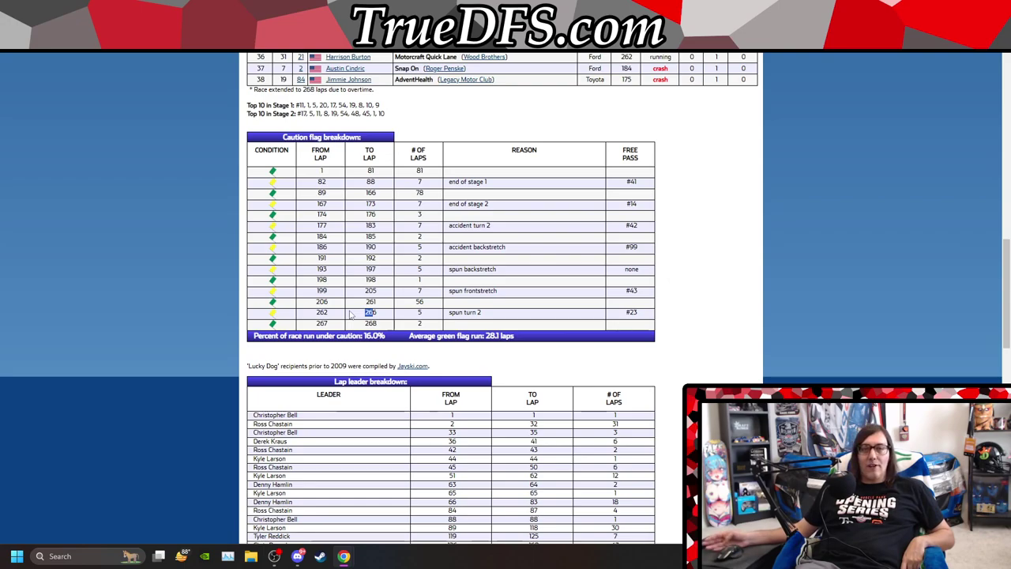
# Return to the Kansas finishing order and review the drivers' starting and finishing positions.
pyautogui.scroll(7, 351, 314)
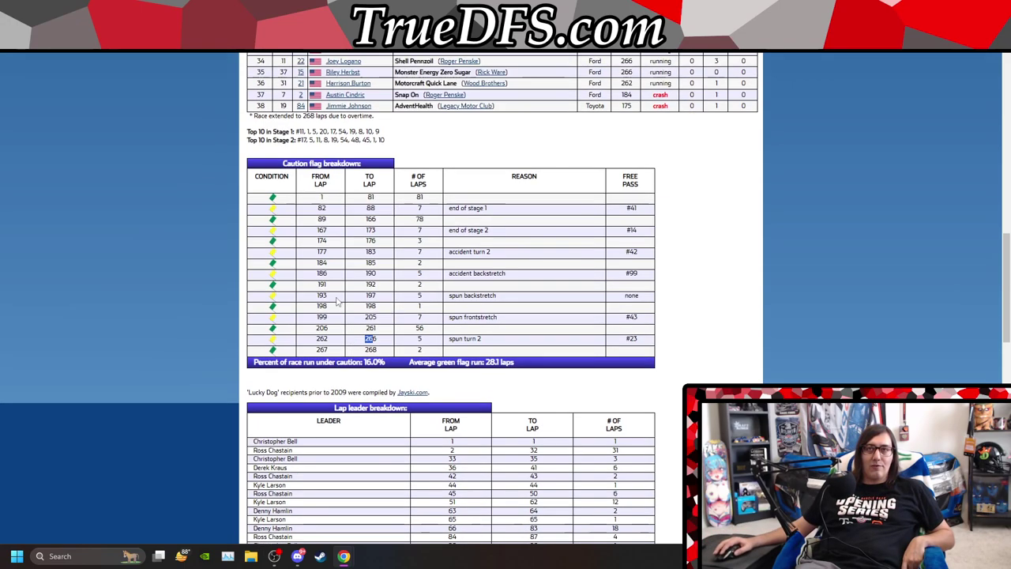
pyautogui.doubleClick(283, 276)
pyautogui.scroll(-3, 284, 297)
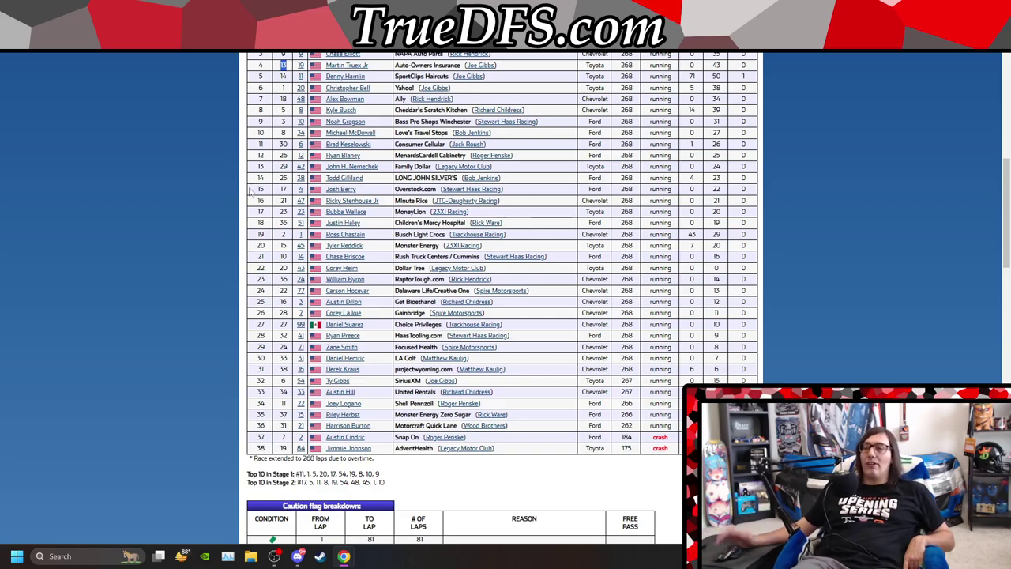
pyautogui.scroll(1, 359, 334)
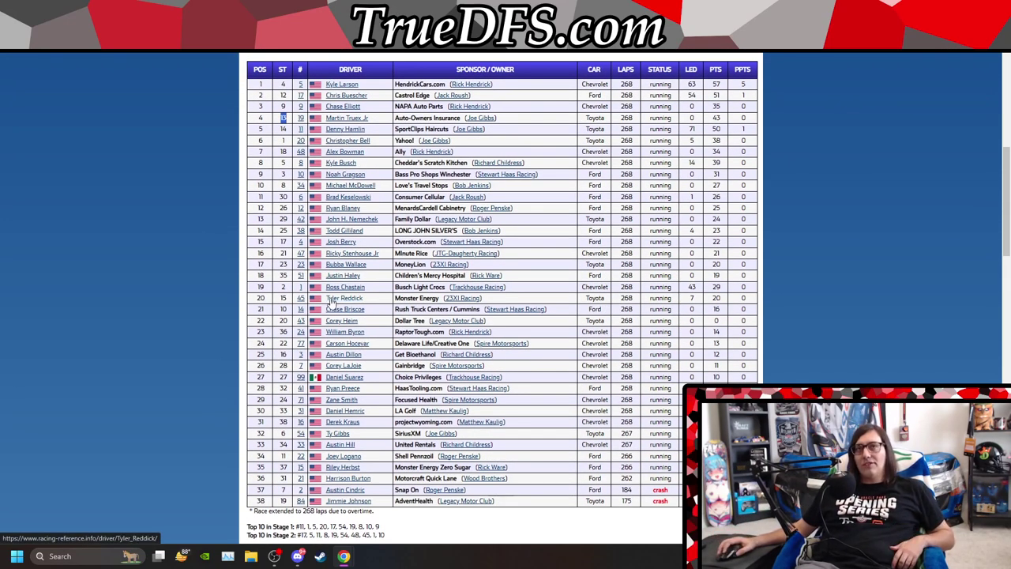
# Switch back to the Kansas LbL sheet and follow the running positions forward from the opening laps toward lap 166.
pyautogui.hotkey('ctrl', 'Tab')
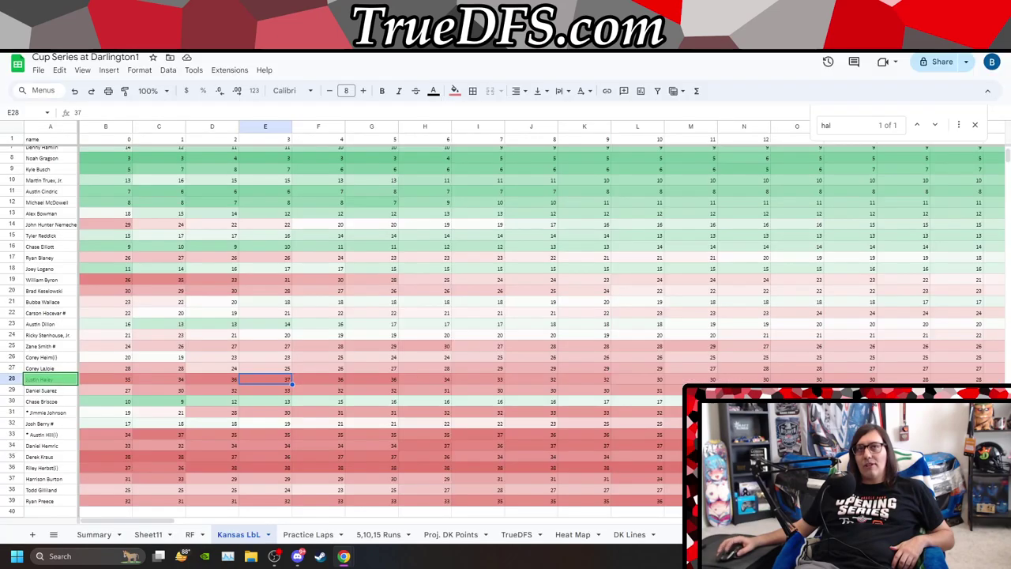
pyautogui.click(308, 417)
pyautogui.press('Down')
pyautogui.press('Down')
pyautogui.press('Right')
pyautogui.press('Right')
pyautogui.press('Right')
pyautogui.press('Right')
pyautogui.press('Right')
pyautogui.press('Right')
pyautogui.press('Right')
pyautogui.press('Right')
pyautogui.press('Right')
pyautogui.press('Right')
pyautogui.press('Right')
pyautogui.press('Right')
pyautogui.press('Right')
pyautogui.press('Right')
pyautogui.press('Right')
pyautogui.press('Right')
pyautogui.press('Right')
pyautogui.press('Right')
pyautogui.press('Right')
pyautogui.press('Right')
pyautogui.press('Right')
pyautogui.press('Right')
pyautogui.press('Right')
pyautogui.press('Right')
pyautogui.press('Right')
pyautogui.press('Right')
pyautogui.press('Right')
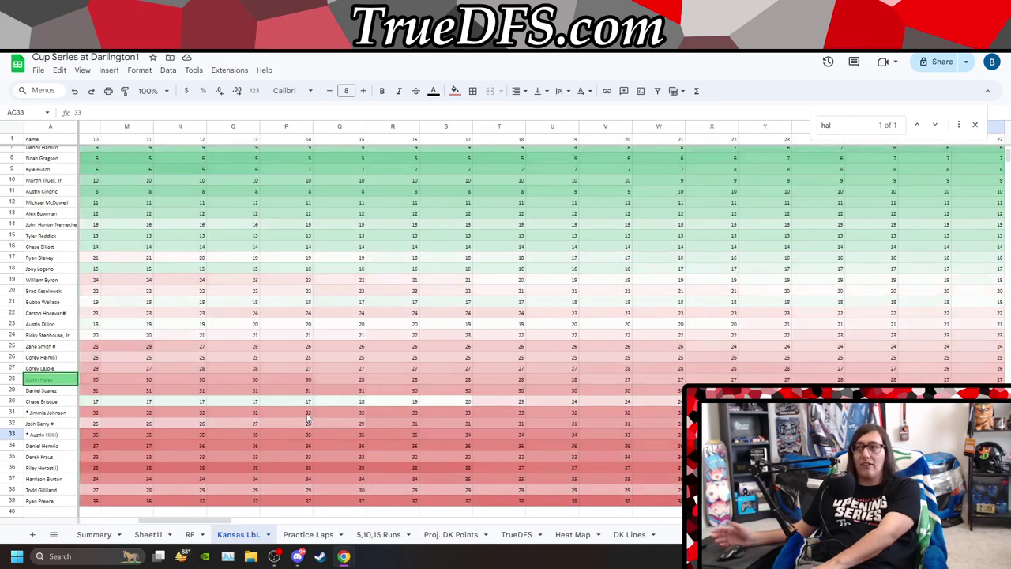
pyautogui.press('Right')
pyautogui.press('Right')
pyautogui.press('Right')
pyautogui.press('Right')
pyautogui.press('Right')
pyautogui.press('Right')
pyautogui.press('Right')
pyautogui.press('Right')
pyautogui.press('Right')
pyautogui.press('Right')
pyautogui.press('Right')
pyautogui.press('Right')
pyautogui.press('Right')
pyautogui.press('Right')
pyautogui.press('Right')
pyautogui.press('Right')
pyautogui.press('Right')
pyautogui.press('Right')
pyautogui.press('Right')
pyautogui.press('Right')
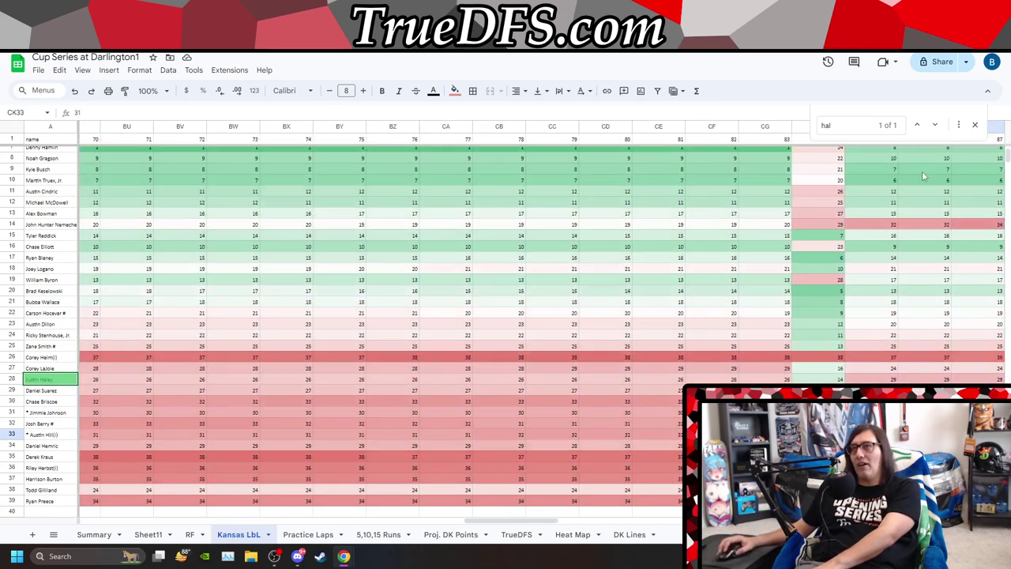
pyautogui.press('Right')
pyautogui.press('Right')
pyautogui.press('Right')
pyautogui.press('Right')
pyautogui.press('Right')
pyautogui.press('Right')
pyautogui.press('Right')
pyautogui.press('Right')
pyautogui.press('Right')
pyautogui.press('Right')
pyautogui.press('Right')
pyautogui.press('Right')
pyautogui.press('Right')
pyautogui.press('Right')
pyautogui.press('Right')
pyautogui.press('Right')
pyautogui.press('Right')
pyautogui.press('Right')
pyautogui.press('Right')
pyautogui.press('Right')
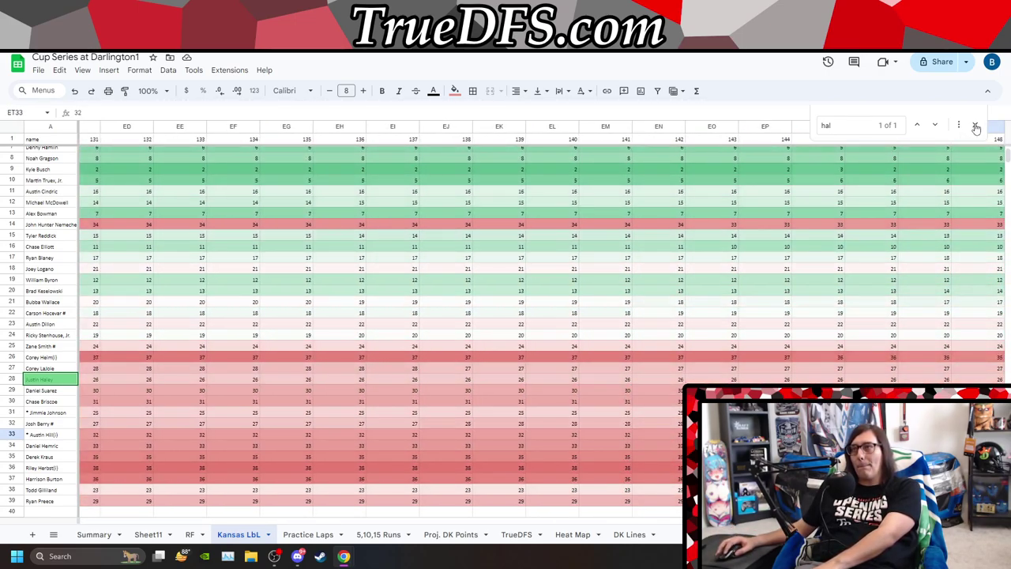
# Close the search and sort the Kansas LbL sheet in ascending order by the lap 166 column.
pyautogui.click(977, 128)
pyautogui.press('Up')
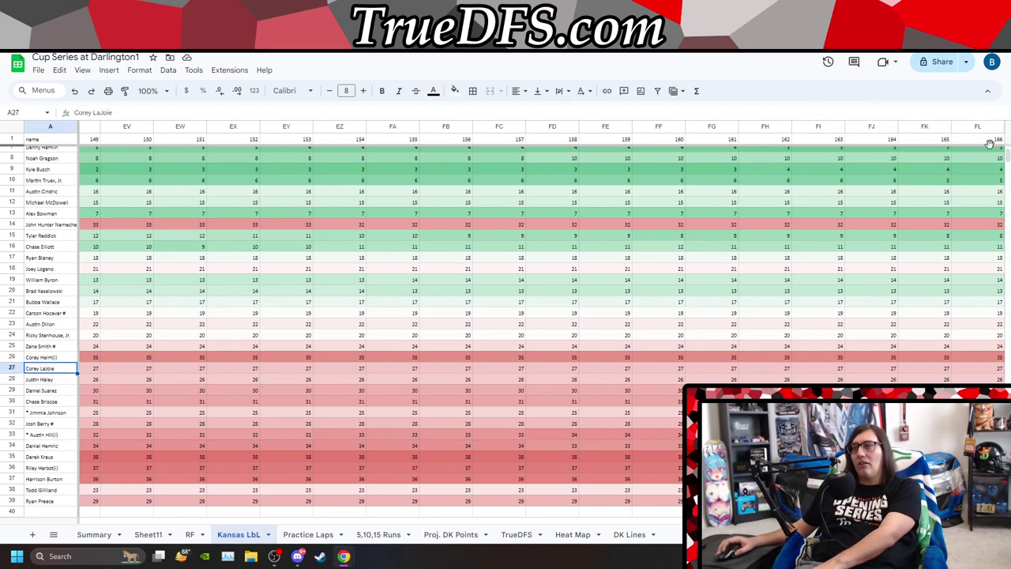
pyautogui.click(998, 140)
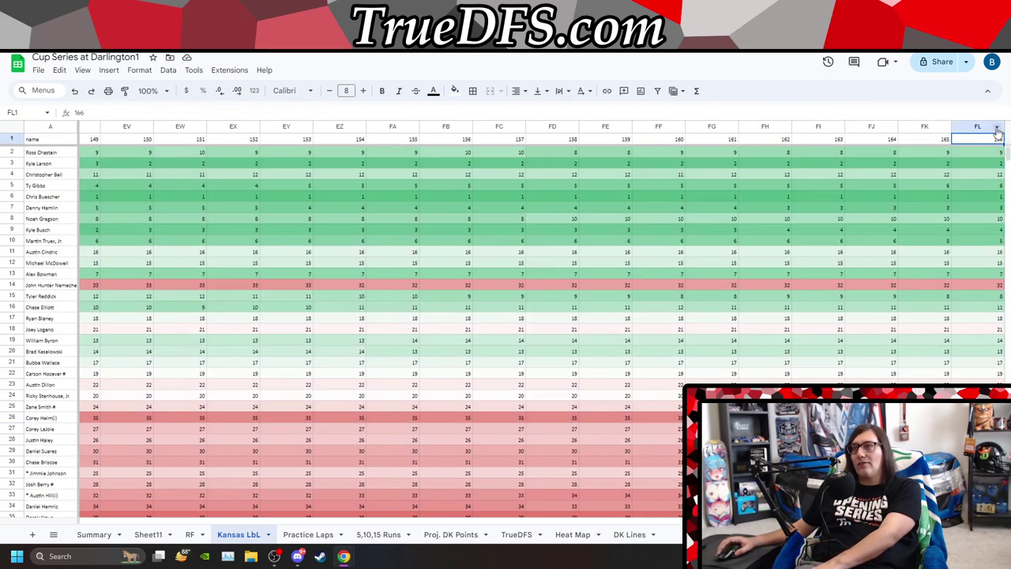
pyautogui.click(998, 129)
pyautogui.click(904, 356)
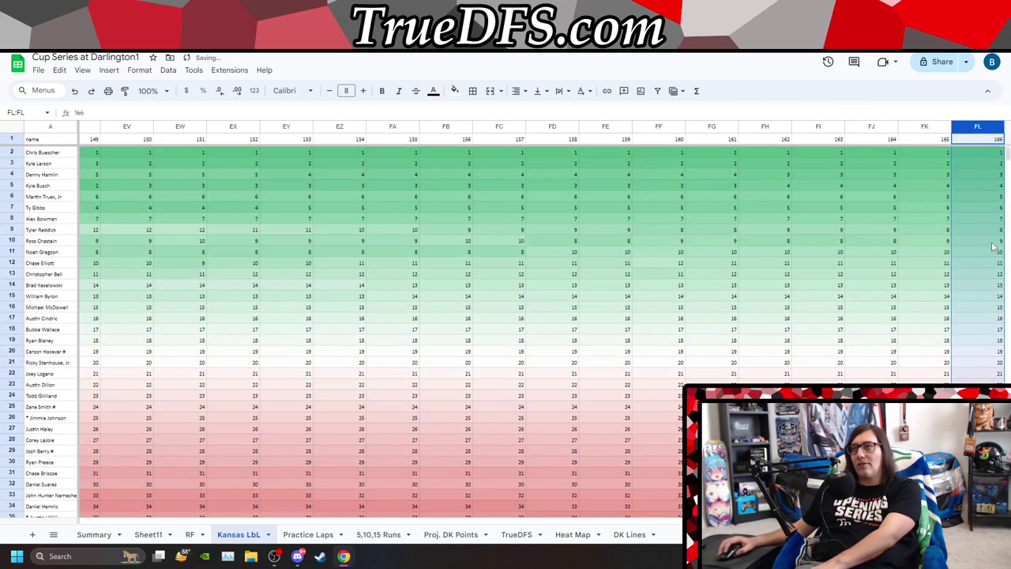
# Trace Chris Buescher's running positions in the Kansas LbL sheet backward from lap 166 to the driver name column.
pyautogui.click(983, 151)
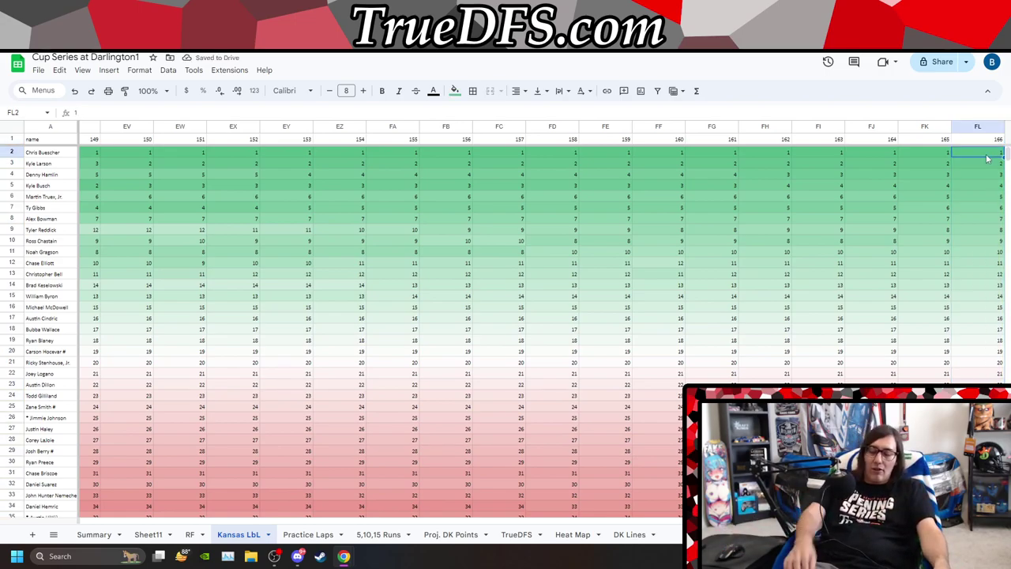
pyautogui.press('Left')
pyautogui.press('Left')
pyautogui.press('Left')
pyautogui.press('Left')
pyautogui.press('Left')
pyautogui.press('Left')
pyautogui.press('Left')
pyautogui.press('Left')
pyautogui.press('Left')
pyautogui.press('Left')
pyautogui.press('Left')
pyautogui.press('Left')
pyautogui.press('Left')
pyautogui.press('Left')
pyautogui.press('Left')
pyautogui.press('Left')
pyautogui.press('Left')
pyautogui.press('Left')
pyautogui.press('Left')
pyautogui.press('Left')
pyautogui.press('Left')
pyautogui.press('Left')
pyautogui.press('Left')
pyautogui.press('Left')
pyautogui.press('Left')
pyautogui.press('Left')
pyautogui.press('Left')
pyautogui.press('Left')
pyautogui.press('Left')
pyautogui.press('Left')
pyautogui.press('Left')
pyautogui.press('Left')
pyautogui.press('Left')
pyautogui.press('Left')
pyautogui.press('Left')
pyautogui.press('Left')
pyautogui.press('Left')
pyautogui.press('Left')
pyautogui.press('Left')
pyautogui.press('Left')
pyautogui.press('Left')
pyautogui.press('Left')
pyautogui.press('Left')
pyautogui.press('Left')
pyautogui.press('Left')
pyautogui.press('Left')
pyautogui.press('Left')
pyautogui.press('Left')
pyautogui.press('Left')
pyautogui.press('Left')
pyautogui.press('Left')
pyautogui.press('Left')
pyautogui.press('Left')
pyautogui.press('Left')
pyautogui.press('Left')
pyautogui.press('Left')
pyautogui.press('Left')
pyautogui.press('Left')
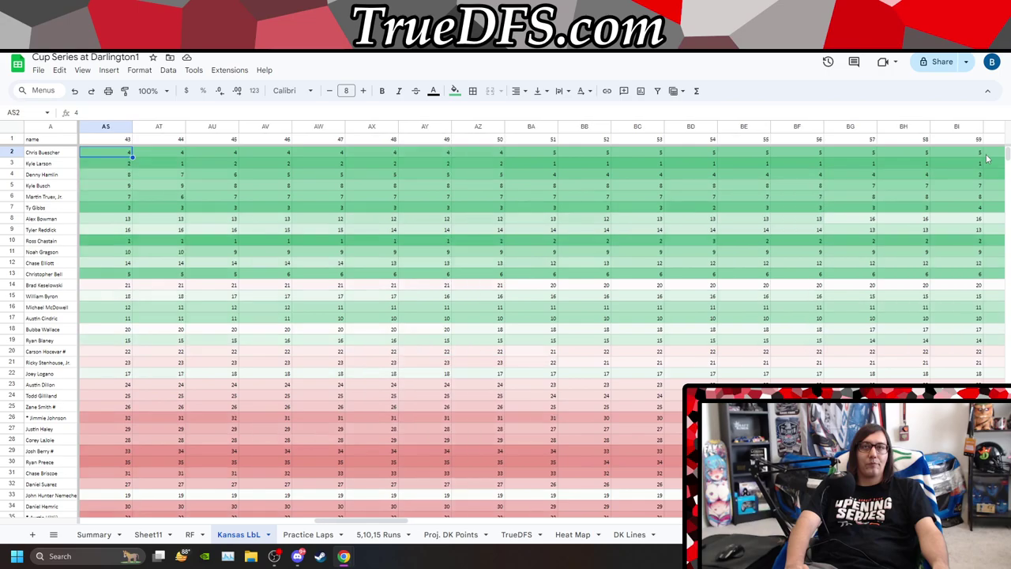
pyautogui.press('Left')
pyautogui.press('Left')
pyautogui.press('Left')
pyautogui.press('Left')
pyautogui.press('Left')
pyautogui.press('Left')
pyautogui.press('Left')
pyautogui.press('Left')
pyautogui.press('Left')
pyautogui.press('Left')
pyautogui.press('Left')
pyautogui.press('Left')
pyautogui.press('Left')
pyautogui.press('Left')
pyautogui.press('Left')
pyautogui.press('Left')
pyautogui.press('Left')
pyautogui.press('Left')
pyautogui.press('Left')
pyautogui.press('Left')
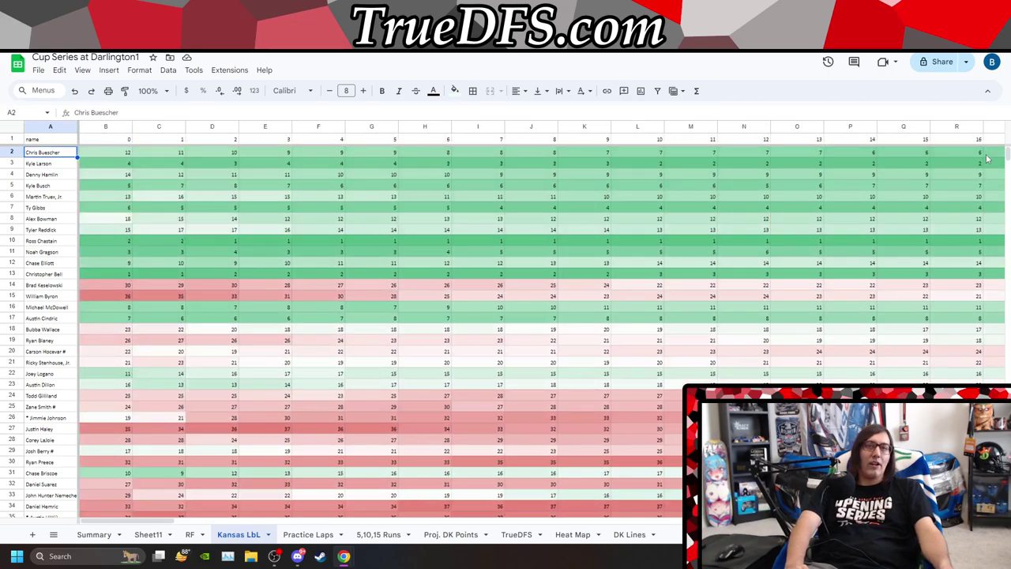
# Go down the top drivers to Kyle Busch's row and follow the running positions forward from lap 0 to lap 78.
pyautogui.press('Down')
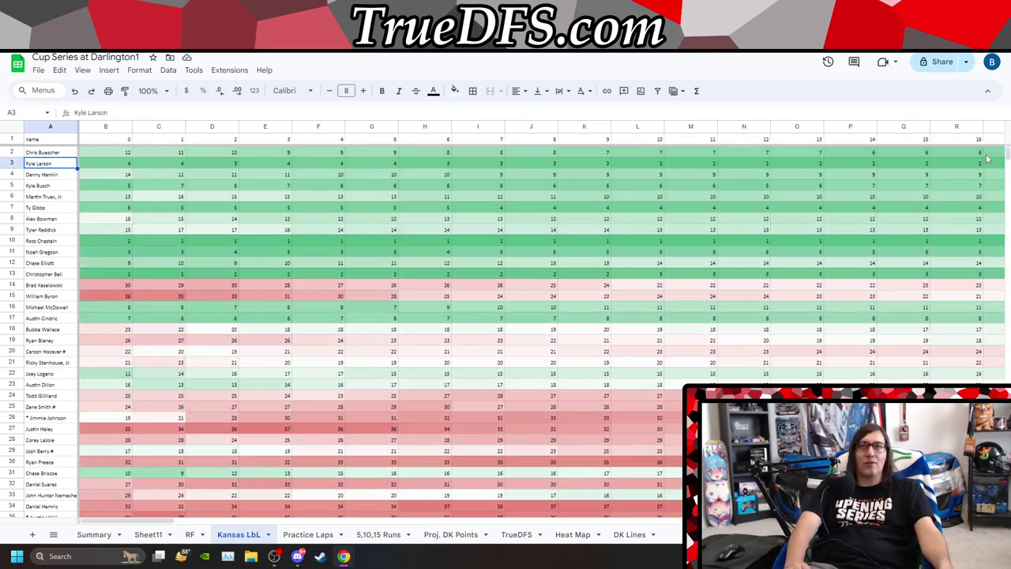
pyautogui.press('Down')
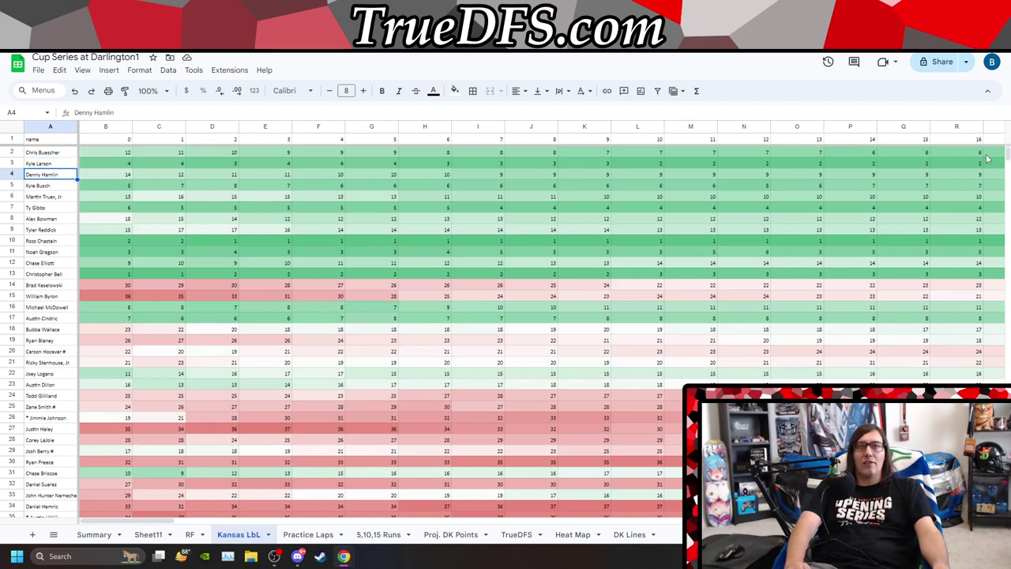
pyautogui.press('Down')
pyautogui.press('Right')
pyautogui.press('Right')
pyautogui.press('Right')
pyautogui.press('Right')
pyautogui.press('Right')
pyautogui.press('Right')
pyautogui.press('Right')
pyautogui.press('Right')
pyautogui.press('Right')
pyautogui.press('Right')
pyautogui.press('Right')
pyautogui.press('Right')
pyautogui.press('Right')
pyautogui.press('Right')
pyautogui.press('Right')
pyautogui.press('Right')
pyautogui.press('Right')
pyautogui.press('Right')
pyautogui.press('Right')
pyautogui.press('Right')
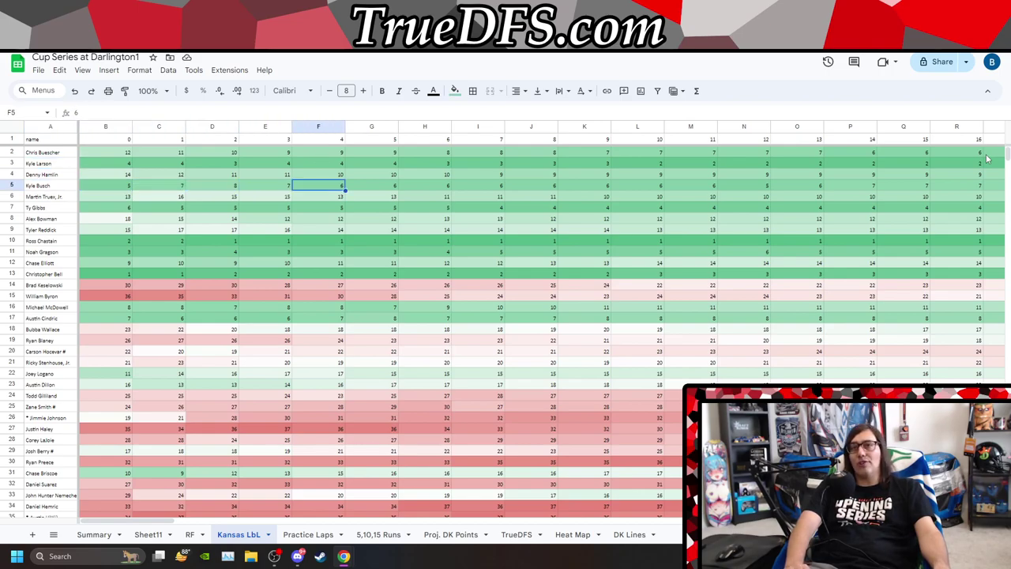
pyautogui.press('Right')
pyautogui.press('Right')
pyautogui.press('Right')
pyautogui.press('Right')
pyautogui.press('Right')
pyautogui.press('Right')
pyautogui.press('Right')
pyautogui.press('Right')
pyautogui.press('Right')
pyautogui.press('Right')
pyautogui.press('Right')
pyautogui.press('Right')
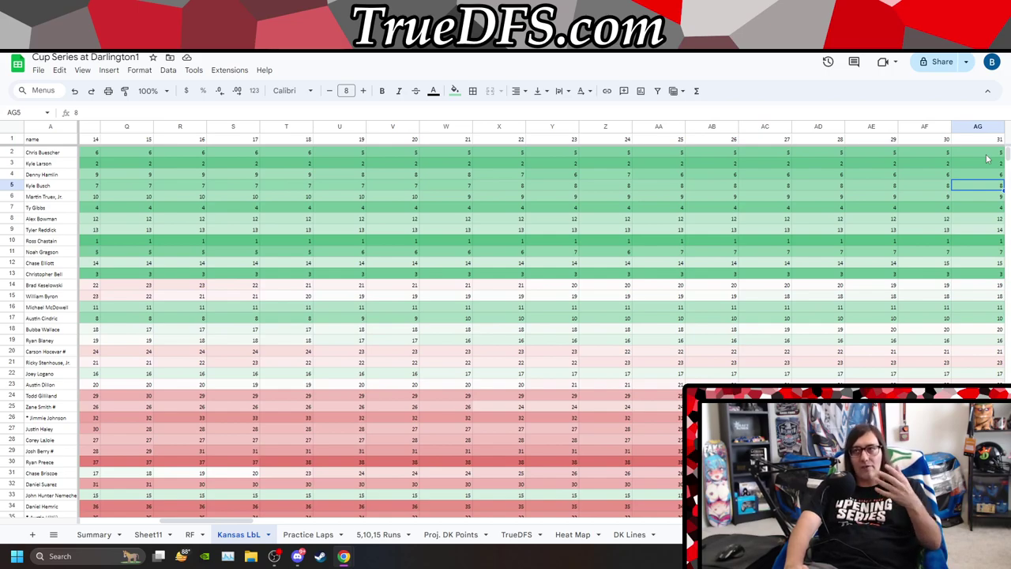
pyautogui.press('Right')
pyautogui.press('Right')
pyautogui.press('Right')
pyautogui.press('Right')
pyautogui.press('Right')
pyautogui.press('Right')
pyautogui.press('Right')
pyautogui.press('Right')
pyautogui.press('Right')
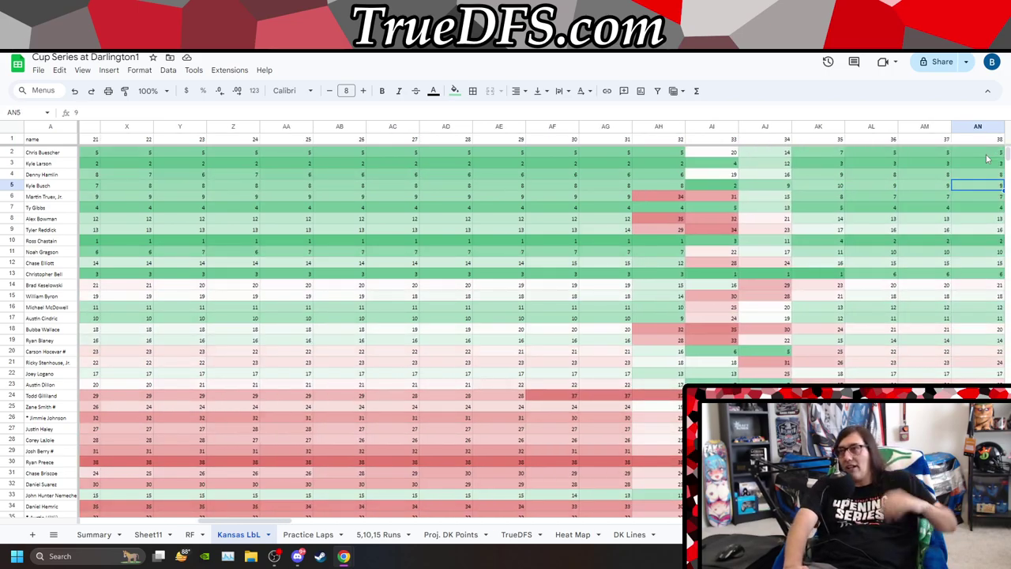
pyautogui.press('Right')
pyautogui.press('Right')
pyautogui.press('Right')
pyautogui.press('Right')
pyautogui.press('Right')
pyautogui.press('Right')
pyautogui.press('Right')
pyautogui.press('Right')
pyautogui.press('Right')
pyautogui.press('Right')
pyautogui.press('Right')
pyautogui.press('Right')
pyautogui.press('Right')
pyautogui.press('Right')
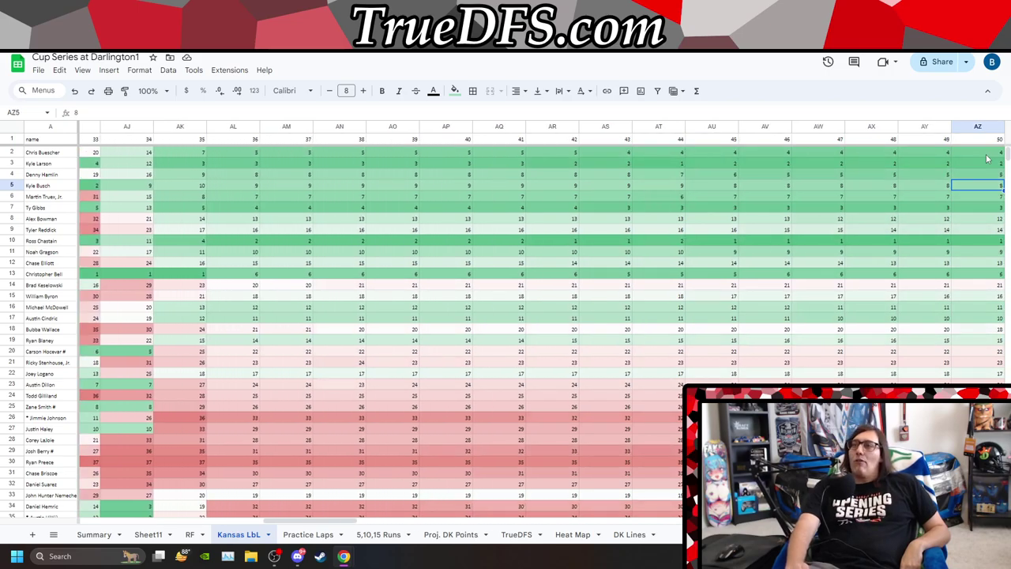
pyautogui.press('Right')
pyautogui.press('Right')
pyautogui.press('Right')
pyautogui.press('Right')
pyautogui.press('Right')
pyautogui.press('Right')
pyautogui.press('Right')
pyautogui.press('Right')
pyautogui.press('Right')
pyautogui.press('Right')
pyautogui.press('Right')
pyautogui.press('Right')
pyautogui.press('Right')
pyautogui.press('Right')
pyautogui.press('Right')
pyautogui.press('Right')
pyautogui.press('Right')
pyautogui.press('Right')
pyautogui.press('Right')
pyautogui.press('Right')
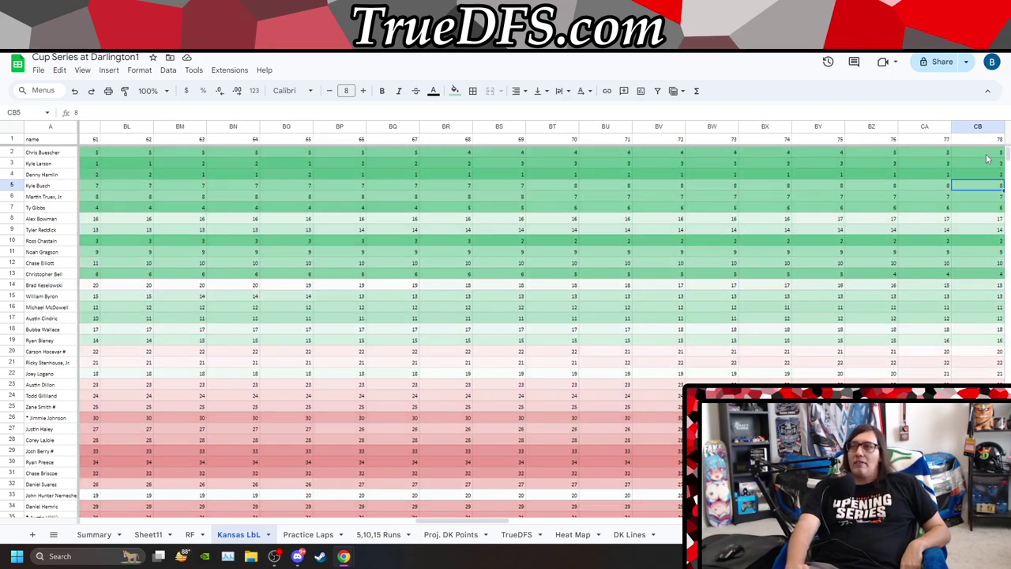
# Follow Kyle Busch's running positions forward in the Kansas LbL sheet from lap 78 to lap 159.
pyautogui.press('Right')
pyautogui.press('Right')
pyautogui.press('Right')
pyautogui.press('Right')
pyautogui.press('Right')
pyautogui.press('Right')
pyautogui.press('Right')
pyautogui.press('Right')
pyautogui.press('Right')
pyautogui.press('Right')
pyautogui.press('Right')
pyautogui.press('Right')
pyautogui.press('Right')
pyautogui.press('Right')
pyautogui.press('Right')
pyautogui.press('Right')
pyautogui.press('Right')
pyautogui.press('Right')
pyautogui.press('Right')
pyautogui.press('Right')
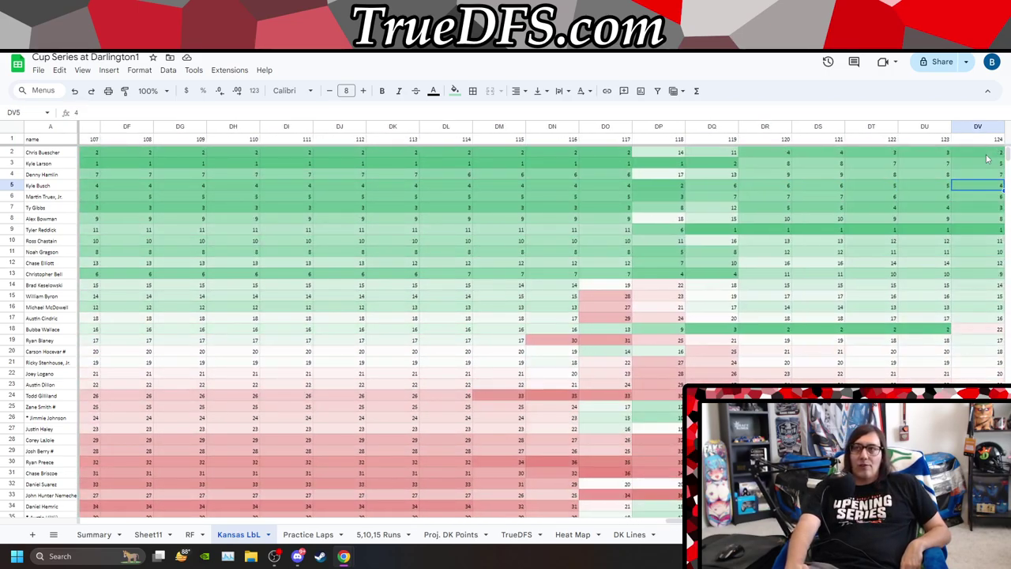
pyautogui.press('Right')
pyautogui.press('Right')
pyautogui.press('Right')
pyautogui.press('Right')
pyautogui.press('Right')
pyautogui.press('Right')
pyautogui.press('Right')
pyautogui.press('Right')
pyautogui.press('Right')
pyautogui.press('Right')
pyautogui.press('Right')
pyautogui.press('Right')
pyautogui.press('Right')
pyautogui.press('Right')
pyautogui.press('Right')
pyautogui.press('Right')
pyautogui.press('Right')
pyautogui.press('Right')
pyautogui.press('Right')
pyautogui.press('Right')
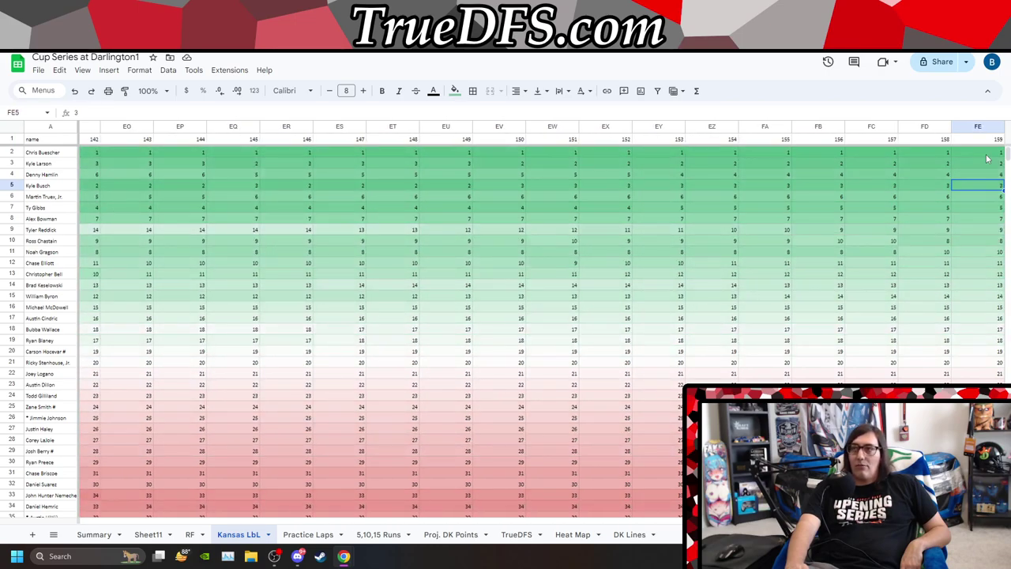
# Trace Kyle Busch's running positions backward from lap 159 to lap 130.
pyautogui.press('Left')
pyautogui.press('Left')
pyautogui.press('Left')
pyautogui.press('Left')
pyautogui.press('Left')
pyautogui.press('Left')
pyautogui.press('Left')
pyautogui.press('Left')
pyautogui.press('Left')
pyautogui.press('Left')
pyautogui.press('Left')
pyautogui.press('Left')
pyautogui.press('Left')
pyautogui.press('Left')
pyautogui.press('Left')
pyautogui.press('Left')
pyautogui.press('Left')
pyautogui.press('Left')
pyautogui.press('Left')
pyautogui.press('Left')
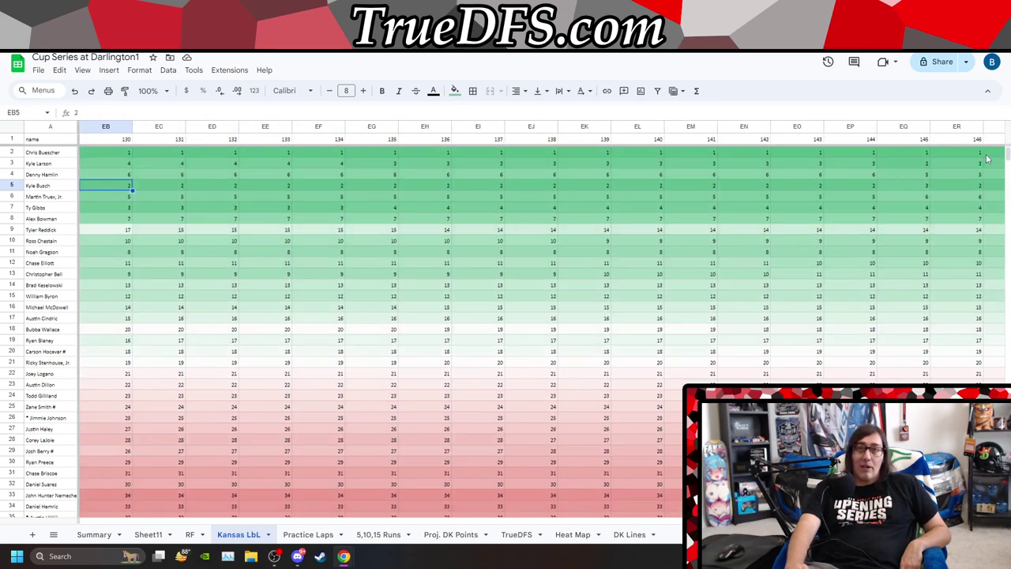
# Recheck Kyle Busch's running positions around laps 129 and 130, following them forward to lap 161.
pyautogui.press('Right')
pyautogui.press('Right')
pyautogui.press('Right')
pyautogui.press('Right')
pyautogui.press('Right')
pyautogui.press('Right')
pyautogui.press('Right')
pyautogui.press('Right')
pyautogui.press('Right')
pyautogui.press('Right')
pyautogui.press('Right')
pyautogui.press('Right')
pyautogui.press('Right')
pyautogui.press('Right')
pyautogui.press('Right')
pyautogui.press('Right')
pyautogui.press('Right')
pyautogui.press('Right')
pyautogui.press('Right')
pyautogui.press('Right')
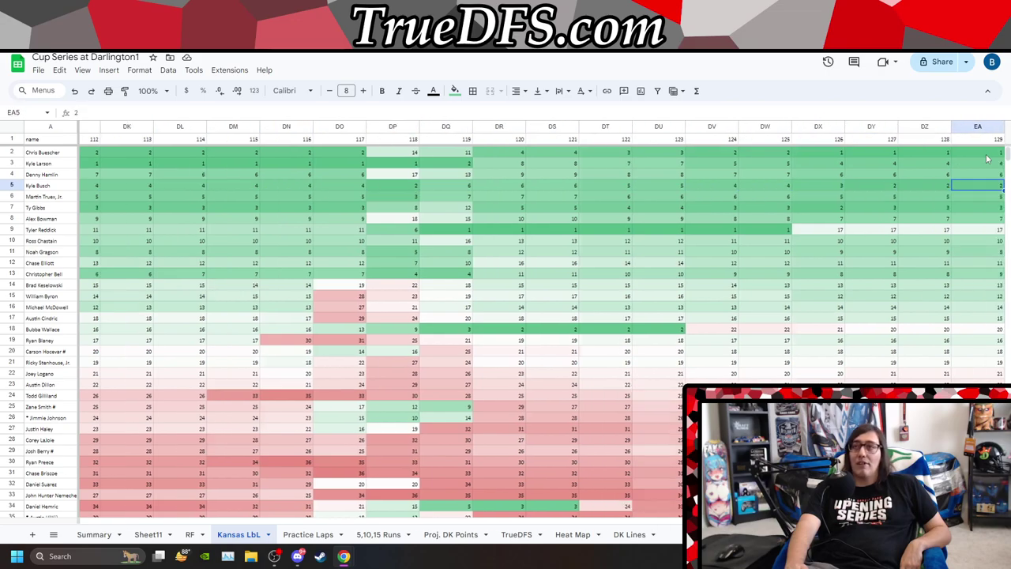
pyautogui.press('Right')
pyautogui.press('Right')
pyautogui.press('Right')
pyautogui.press('Right')
pyautogui.press('Right')
pyautogui.press('Right')
pyautogui.press('Right')
pyautogui.press('Right')
pyautogui.press('Right')
pyautogui.press('Right')
pyautogui.press('Right')
pyautogui.press('Right')
pyautogui.press('Right')
pyautogui.press('Right')
pyautogui.press('Right')
pyautogui.press('Right')
pyautogui.press('Right')
pyautogui.press('Right')
pyautogui.press('Right')
pyautogui.press('Right')
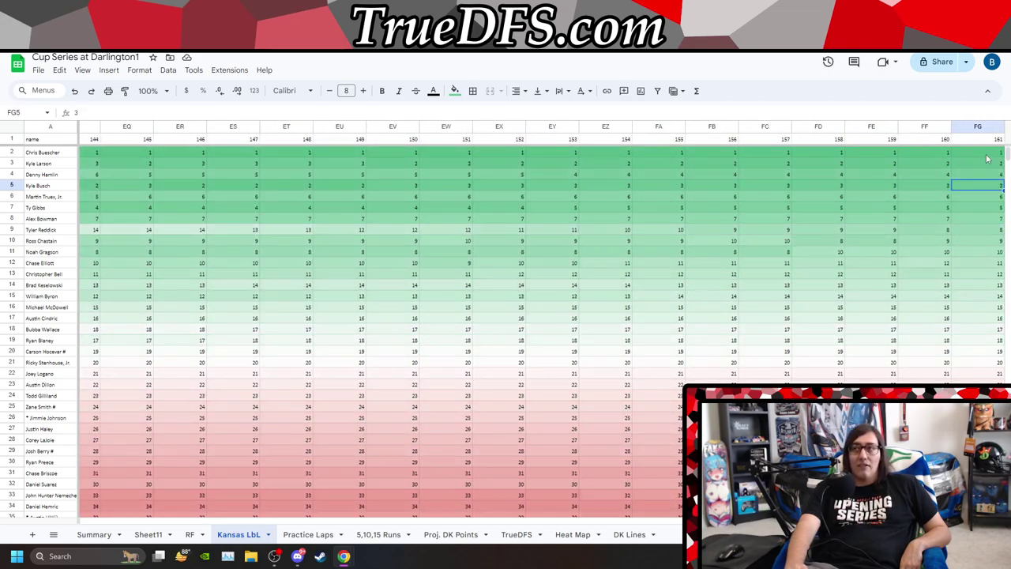
# Trace Kyle Busch's running positions in the Kansas LbL sheet backward from lap 161 to the start of the row.
pyautogui.press('Left')
pyautogui.press('Left')
pyautogui.press('Left')
pyautogui.press('Left')
pyautogui.press('Left')
pyautogui.press('Left')
pyautogui.press('Left')
pyautogui.press('Left')
pyautogui.press('Left')
pyautogui.press('Left')
pyautogui.press('Left')
pyautogui.press('Left')
pyautogui.press('Left')
pyautogui.press('Left')
pyautogui.press('Left')
pyautogui.press('Left')
pyautogui.press('Left')
pyautogui.press('Left')
pyautogui.press('Left')
pyautogui.press('Left')
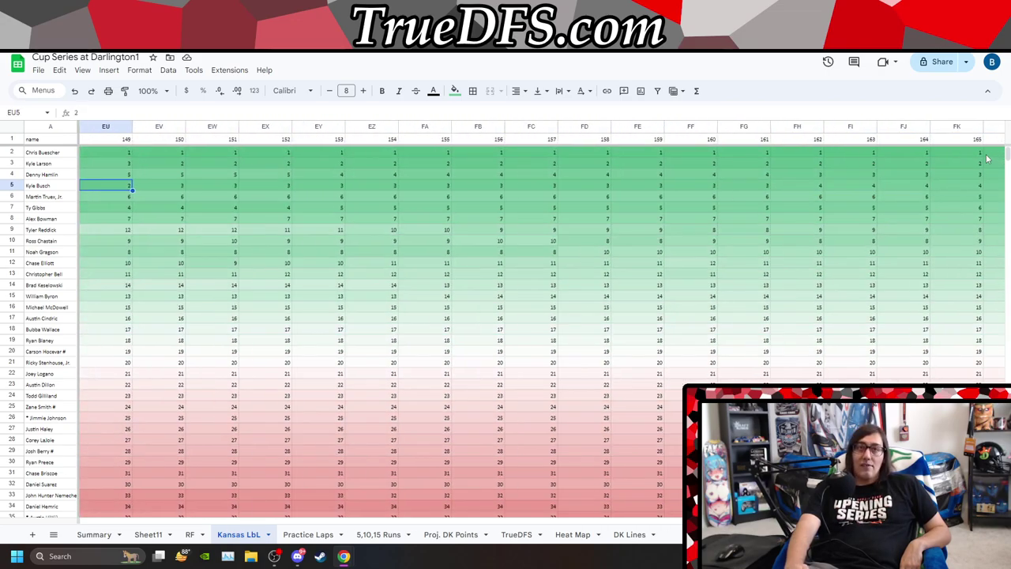
pyautogui.press('Left')
pyautogui.press('Left')
pyautogui.press('Left')
pyautogui.press('Left')
pyautogui.press('Left')
pyautogui.press('Left')
pyautogui.press('Left')
pyautogui.press('Left')
pyautogui.press('Left')
pyautogui.press('Left')
pyautogui.press('Left')
pyautogui.press('Left')
pyautogui.press('Left')
pyautogui.press('Left')
pyautogui.press('Left')
pyautogui.press('Left')
pyautogui.press('Left')
pyautogui.press('Left')
pyautogui.press('Left')
pyautogui.press('Left')
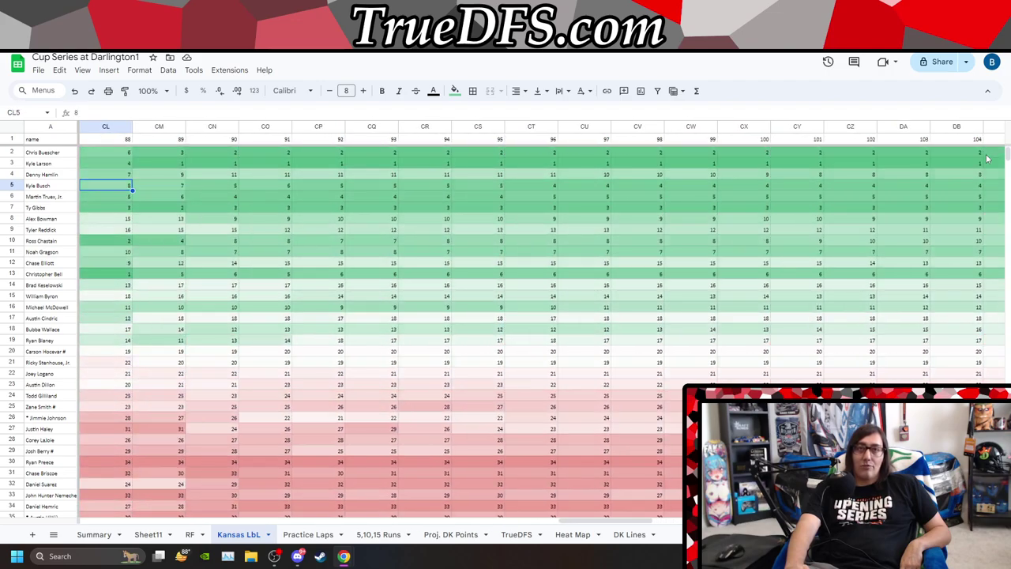
pyautogui.press('Left')
pyautogui.press('Left')
pyautogui.press('Left')
pyautogui.press('Left')
pyautogui.press('Left')
pyautogui.press('Left')
pyautogui.press('Left')
pyautogui.press('Left')
pyautogui.press('Left')
pyautogui.press('Left')
pyautogui.press('Left')
pyautogui.press('Left')
pyautogui.press('Left')
pyautogui.press('Left')
pyautogui.press('Left')
pyautogui.press('Left')
pyautogui.press('Left')
pyautogui.press('Left')
pyautogui.press('Left')
pyautogui.press('Left')
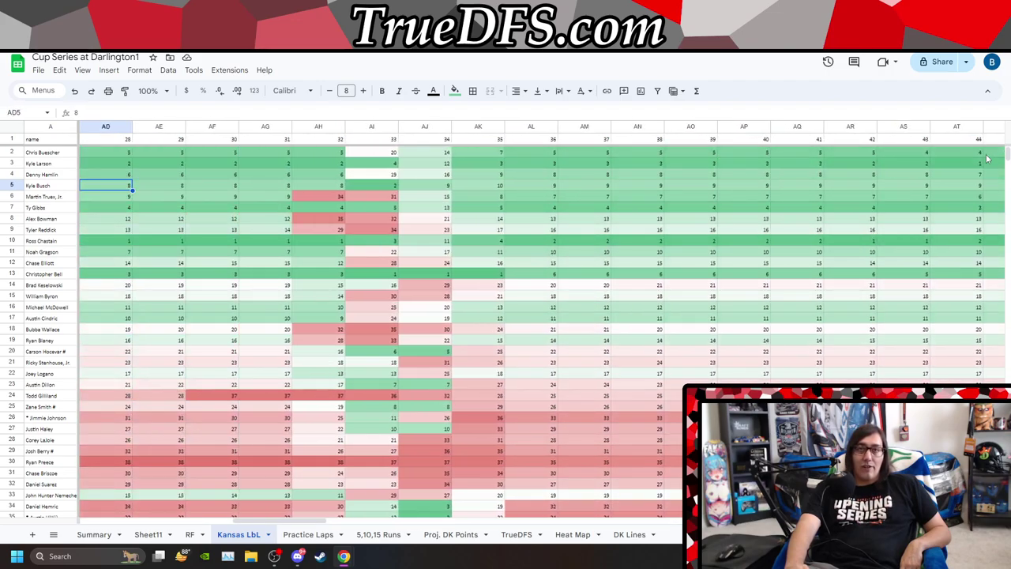
# Go down past Martin Truex Jr. to Ty Gibbs's row and follow the running positions forward from lap 0 to lap 134.
pyautogui.press('Down')
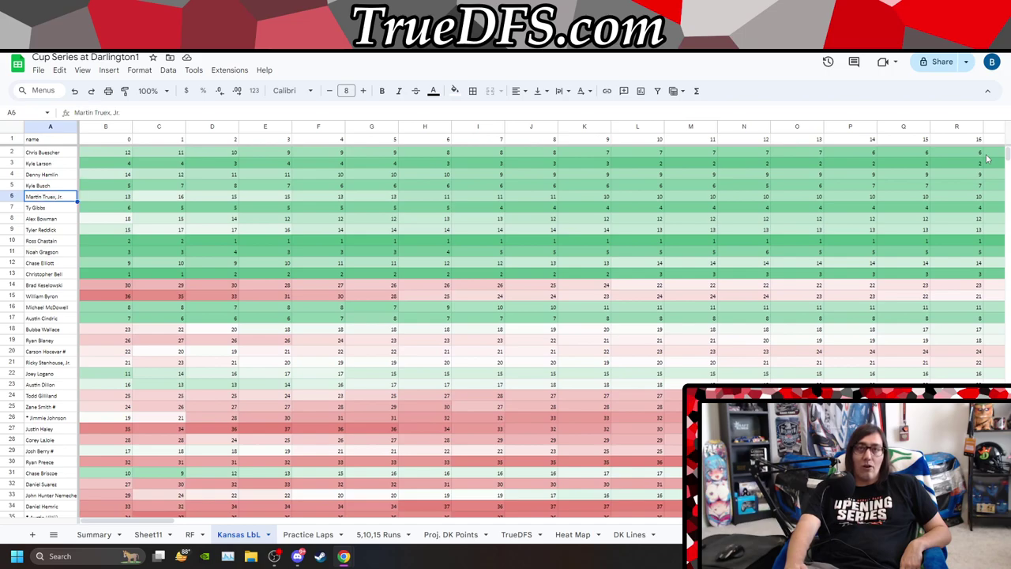
pyautogui.press('Down')
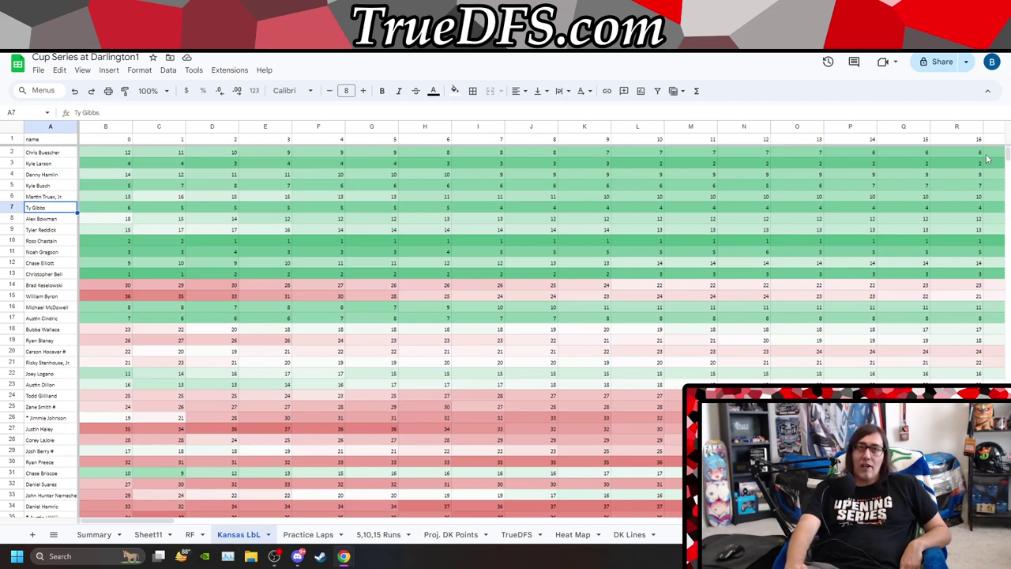
pyautogui.press('Right')
pyautogui.press('Right')
pyautogui.press('Right')
pyautogui.press('Right')
pyautogui.press('Right')
pyautogui.press('Right')
pyautogui.press('Right')
pyautogui.press('Right')
pyautogui.press('Right')
pyautogui.press('Right')
pyautogui.press('Right')
pyautogui.press('Right')
pyautogui.press('Right')
pyautogui.press('Right')
pyautogui.press('Right')
pyautogui.press('Right')
pyautogui.press('Right')
pyautogui.press('Right')
pyautogui.press('Right')
pyautogui.press('Right')
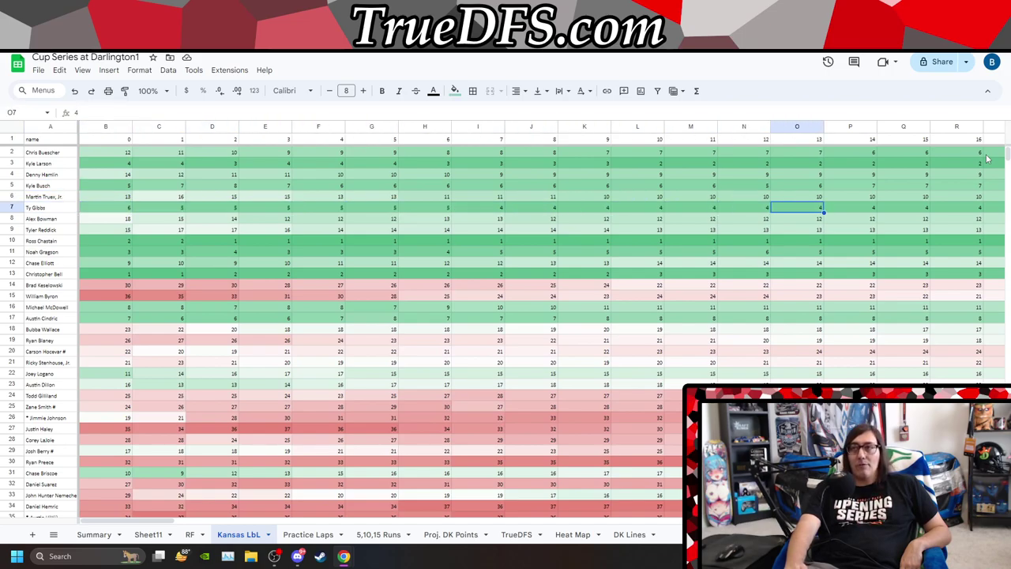
pyautogui.press('Right')
pyautogui.press('Right')
pyautogui.press('Right')
pyautogui.press('Right')
pyautogui.press('Right')
pyautogui.press('Right')
pyautogui.press('Right')
pyautogui.press('Right')
pyautogui.press('Right')
pyautogui.press('Right')
pyautogui.press('Right')
pyautogui.press('Right')
pyautogui.press('Right')
pyautogui.press('Right')
pyautogui.press('Right')
pyautogui.press('Right')
pyautogui.press('Right')
pyautogui.press('Right')
pyautogui.press('Right')
pyautogui.press('Right')
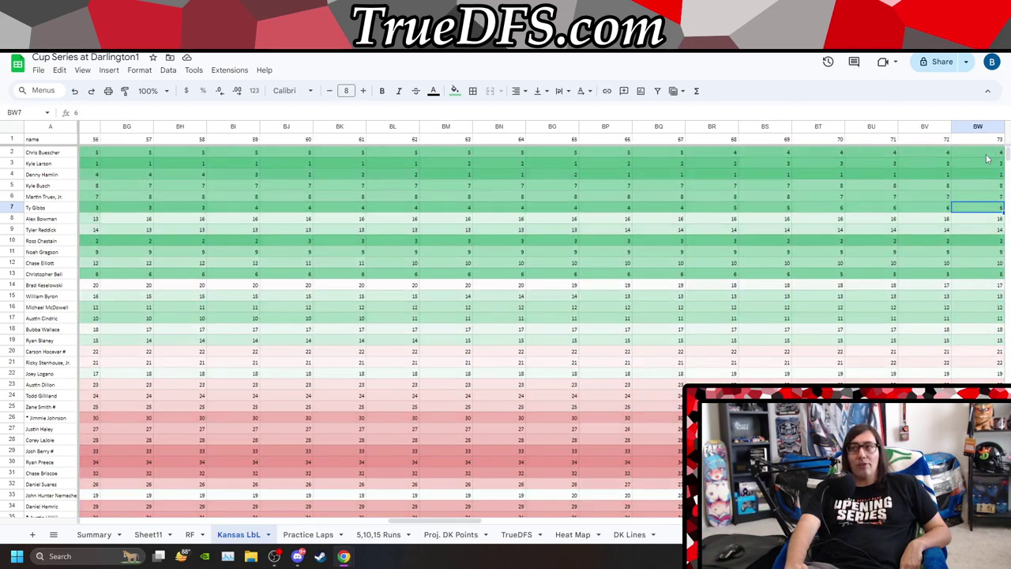
pyautogui.press('Right')
pyautogui.press('Right')
pyautogui.press('Right')
pyautogui.press('Right')
pyautogui.press('Right')
pyautogui.press('Right')
pyautogui.press('Right')
pyautogui.press('Right')
pyautogui.press('Right')
pyautogui.press('Right')
pyautogui.press('Right')
pyautogui.press('Right')
pyautogui.press('Right')
pyautogui.press('Right')
pyautogui.press('Right')
pyautogui.press('Right')
pyautogui.press('Right')
pyautogui.press('Right')
pyautogui.press('Right')
pyautogui.press('Right')
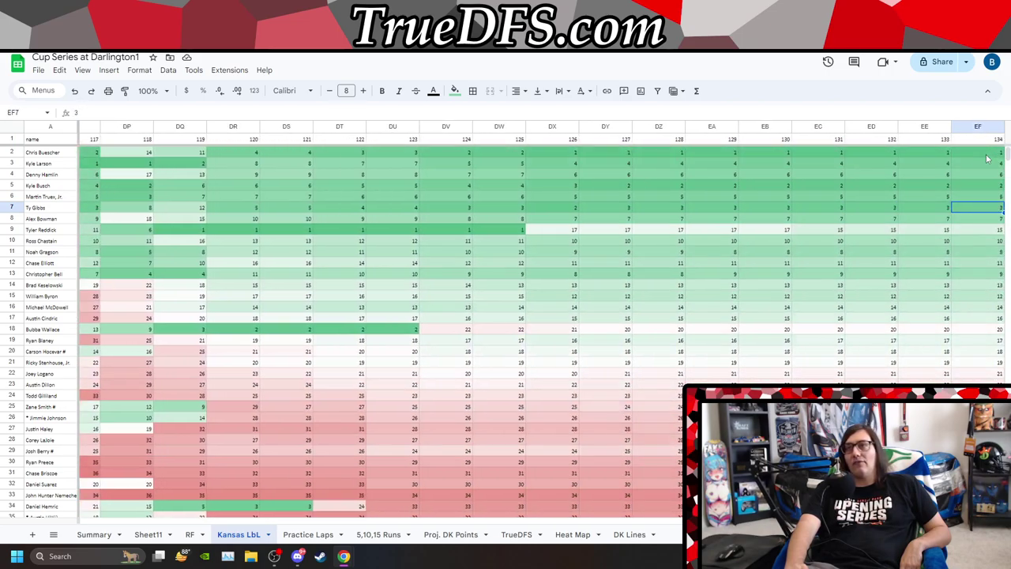
# Follow Ty Gibbs's running positions onward from lap 134 to the last laps before lap 166.
pyautogui.press('Left')
pyautogui.press('Left')
pyautogui.press('Left')
pyautogui.press('Left')
pyautogui.press('Left')
pyautogui.press('Left')
pyautogui.press('Left')
pyautogui.press('Left')
pyautogui.press('Left')
pyautogui.press('Left')
pyautogui.press('Left')
pyautogui.press('Left')
pyautogui.press('Left')
pyautogui.press('Left')
pyautogui.press('Left')
pyautogui.press('Left')
pyautogui.press('Left')
pyautogui.press('Left')
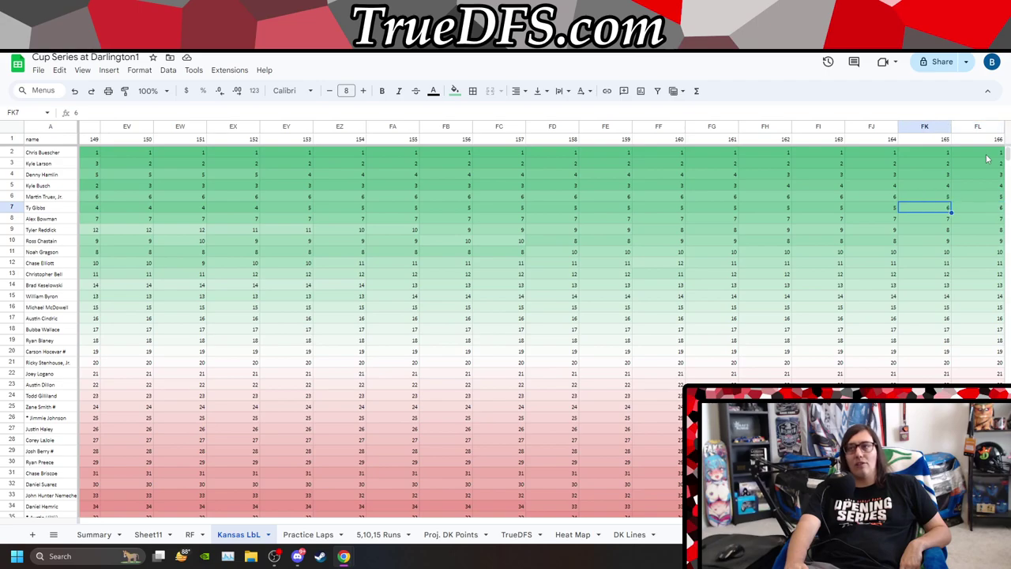
# Trace Ty Gibbs's running positions backward from lap 165 to lap 135.
pyautogui.press('Left')
pyautogui.press('Left')
pyautogui.press('Left')
pyautogui.press('Left')
pyautogui.press('Left')
pyautogui.press('Left')
pyautogui.press('Left')
pyautogui.press('Left')
pyautogui.press('Left')
pyautogui.press('Left')
pyautogui.press('Left')
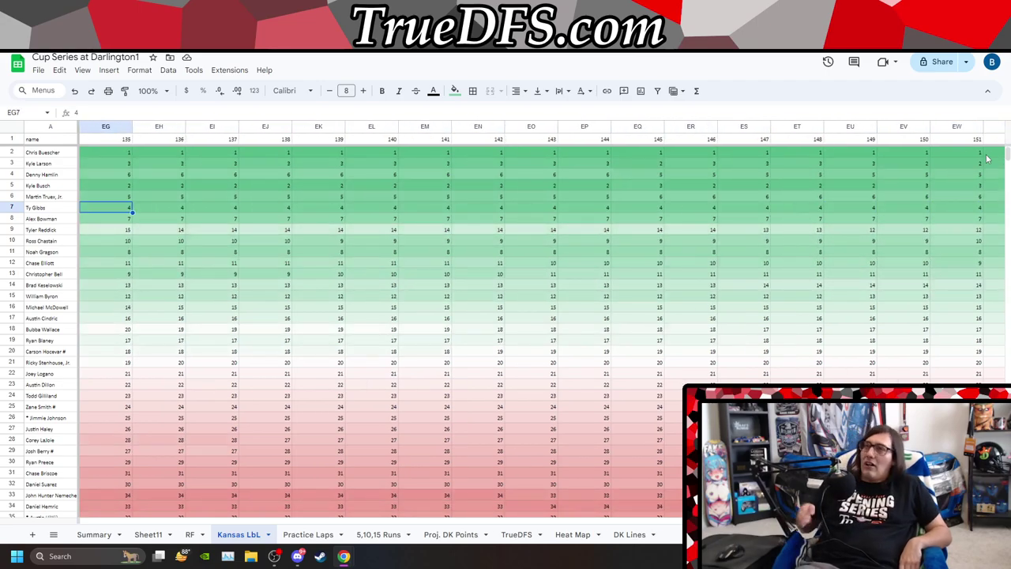
# Switch to the Kansas race results page to compare the drivers' starting and finishing positions.
pyautogui.hotkey('ctrl', 'Tab')
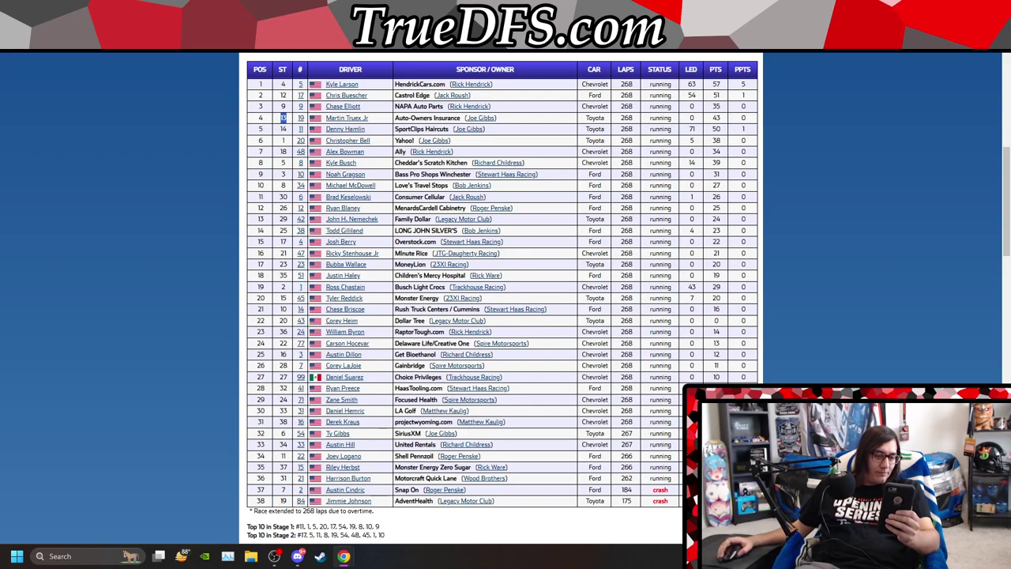
# Search the RF sheet of the Cup Series at Darlington1 spreadsheet for "ty" and select Ty Gibbs in the KANSAS124 column.
pyautogui.hotkey('alt', 'Tab')
pyautogui.hotkey('alt', 'Tab')
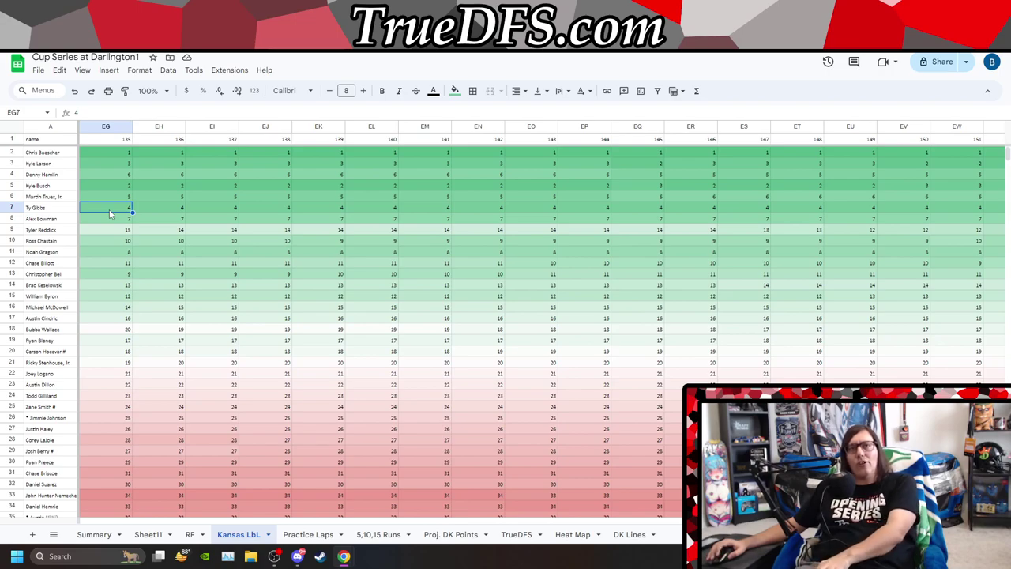
pyautogui.click(190, 535)
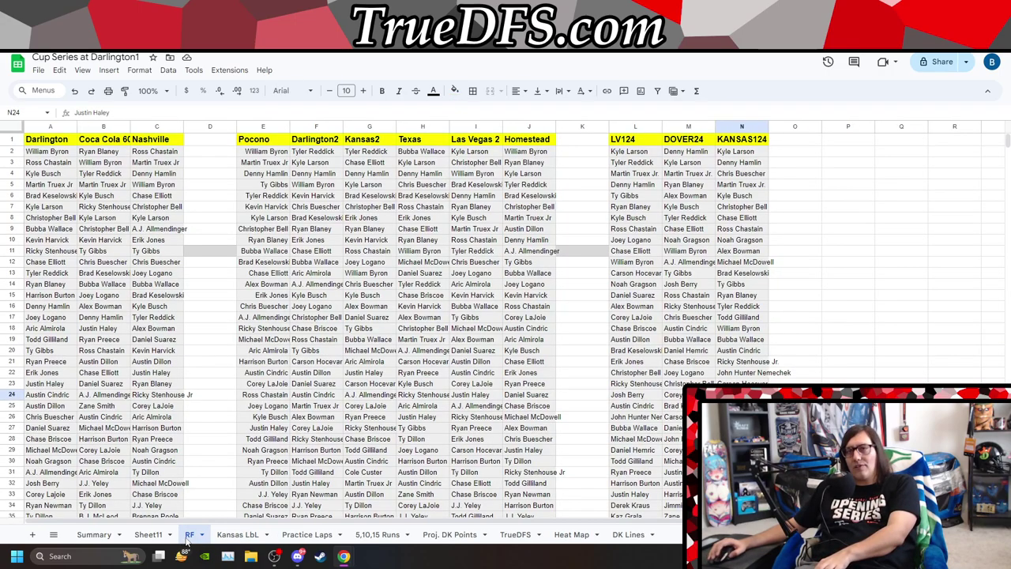
pyautogui.click(873, 273)
pyautogui.hotkey('ctrl', 'f')
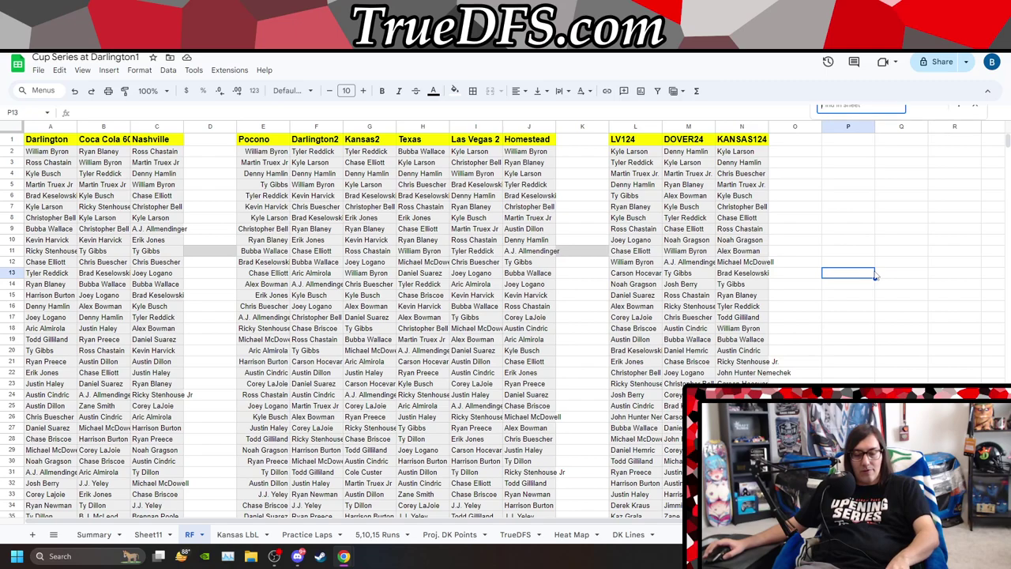
pyautogui.write('ty')
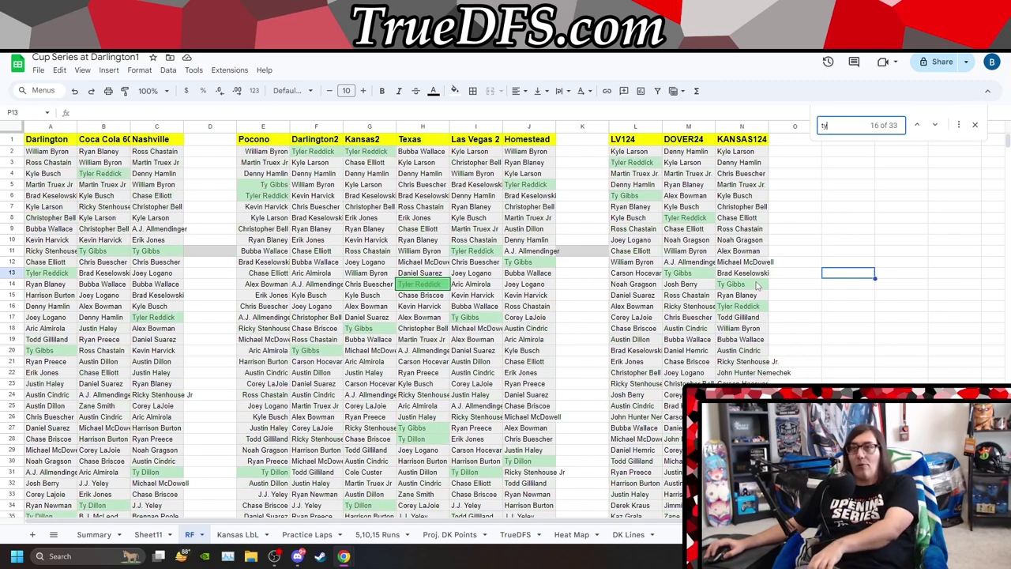
pyautogui.click(757, 286)
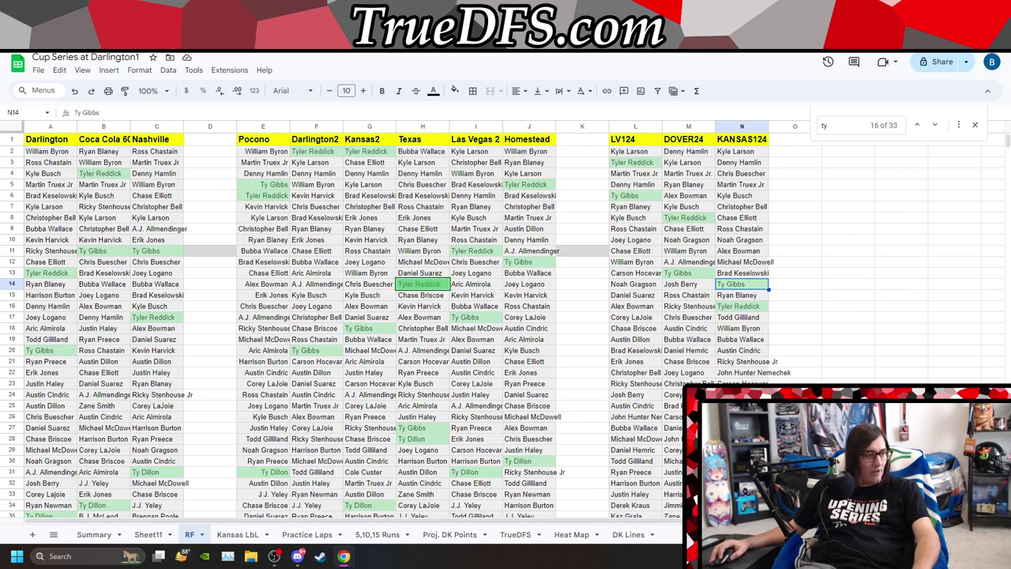
# Switch to the DriverAverages.com site and bring up the May 5 Kansas race results.
pyautogui.hotkey('alt', 'Tab')
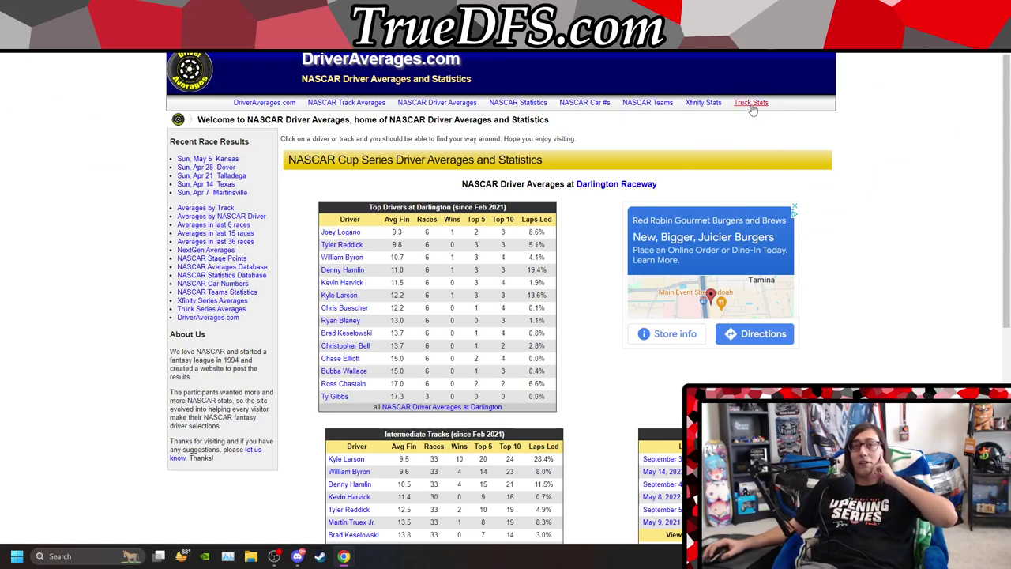
pyautogui.click(227, 159)
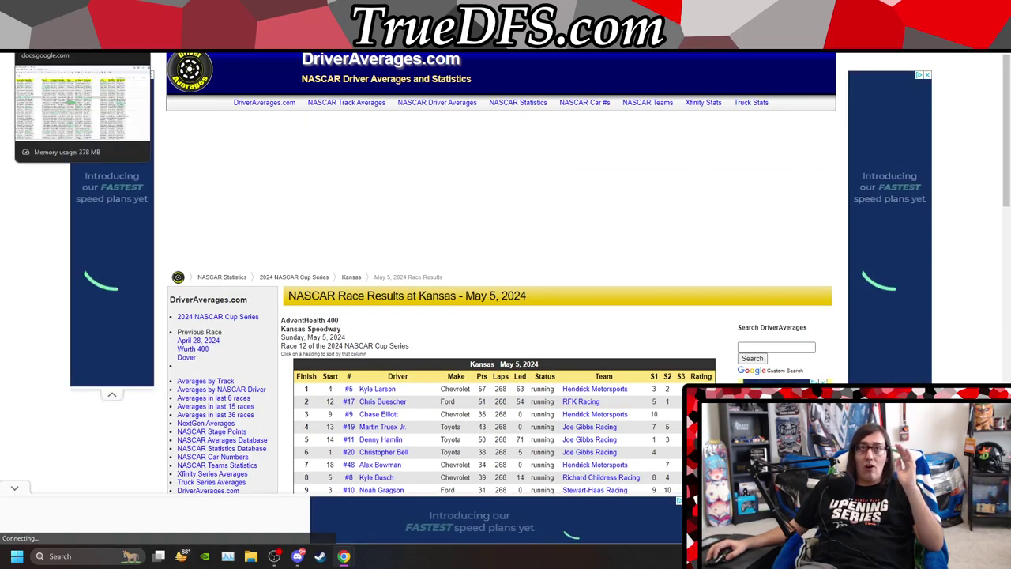
# Return to the spreadsheet and examine Ty Gibbs's running positions across the laps on the Kansas LbL sheet.
pyautogui.hotkey('ctrl', 'Tab')
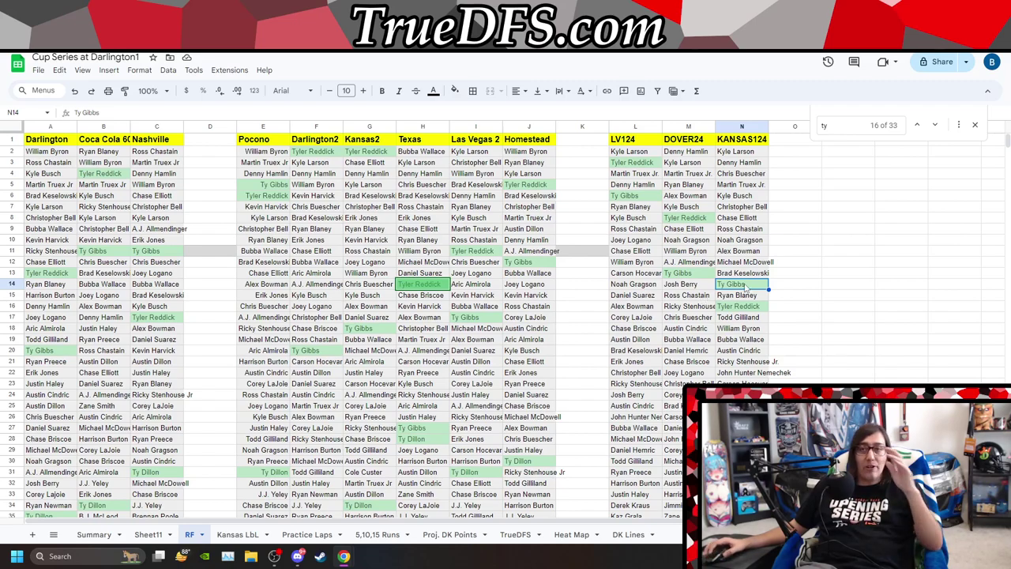
pyautogui.click(237, 535)
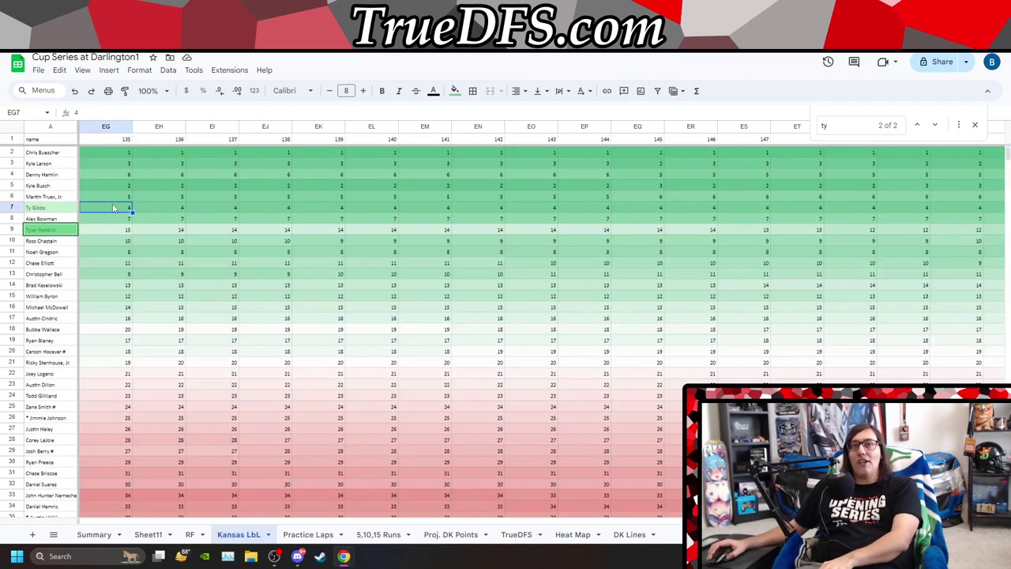
pyautogui.press('Right')
pyautogui.press('Right')
pyautogui.press('Right')
pyautogui.press('Right')
pyautogui.press('Right')
pyautogui.press('Right')
pyautogui.press('Right')
pyautogui.press('Right')
pyautogui.press('Right')
pyautogui.press('Right')
pyautogui.press('Right')
pyautogui.press('Right')
pyautogui.press('Right')
pyautogui.press('Right')
pyautogui.press('Right')
pyautogui.press('Right')
pyautogui.press('Right')
pyautogui.press('Right')
pyautogui.press('Right')
pyautogui.press('Right')
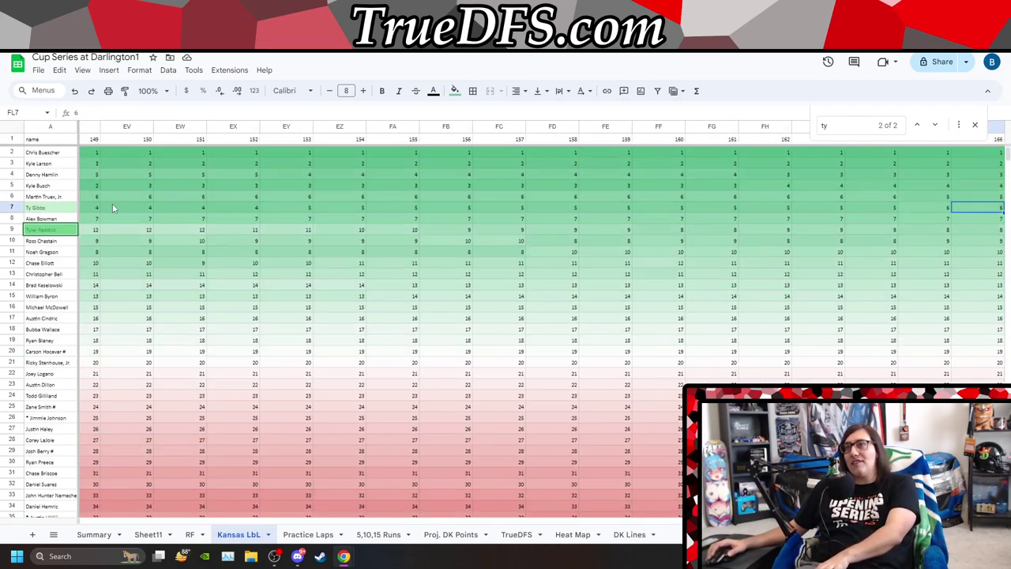
pyautogui.press('Left')
pyautogui.press('Left')
pyautogui.press('Left')
pyautogui.press('Left')
pyautogui.press('Left')
pyautogui.press('Left')
pyautogui.press('Left')
pyautogui.press('Left')
pyautogui.press('Left')
pyautogui.press('Left')
pyautogui.press('Left')
pyautogui.press('Left')
pyautogui.press('Left')
pyautogui.press('Left')
pyautogui.press('Left')
pyautogui.press('Left')
pyautogui.press('Left')
pyautogui.press('Left')
pyautogui.press('Left')
pyautogui.press('Left')
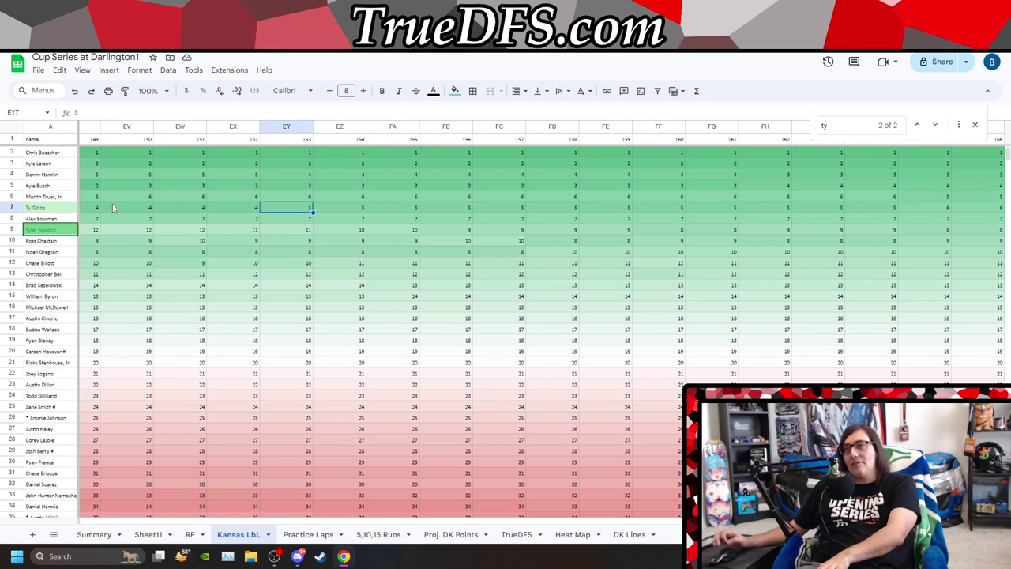
pyautogui.press('Left')
pyautogui.press('Left')
pyautogui.press('Left')
pyautogui.press('Left')
pyautogui.press('Left')
pyautogui.press('Left')
pyautogui.press('Left')
pyautogui.press('Left')
pyautogui.press('Left')
pyautogui.press('Left')
pyautogui.press('Left')
pyautogui.press('Left')
pyautogui.press('Left')
pyautogui.press('Left')
pyautogui.press('Left')
pyautogui.press('Left')
pyautogui.press('Left')
pyautogui.press('Left')
pyautogui.press('Left')
pyautogui.press('Left')
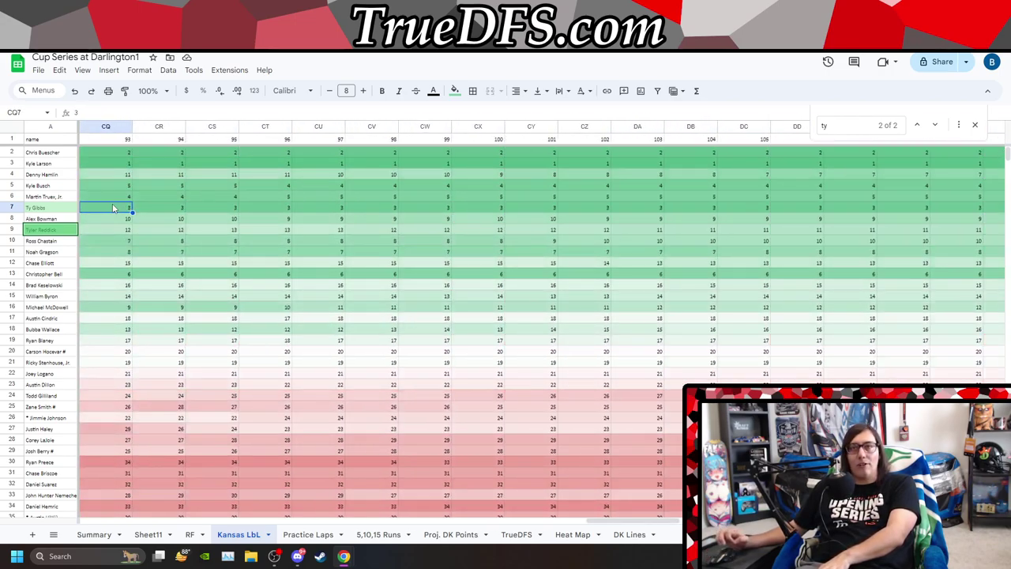
pyautogui.press('Left')
pyautogui.press('Left')
pyautogui.press('Left')
pyautogui.press('Left')
pyautogui.press('Left')
pyautogui.press('Left')
pyautogui.press('Left')
pyautogui.press('Left')
pyautogui.press('Left')
pyautogui.press('Left')
pyautogui.press('Left')
pyautogui.press('Left')
pyautogui.press('Left')
pyautogui.press('Left')
pyautogui.press('Left')
pyautogui.press('Left')
pyautogui.press('Left')
pyautogui.press('Left')
pyautogui.press('Left')
pyautogui.press('Left')
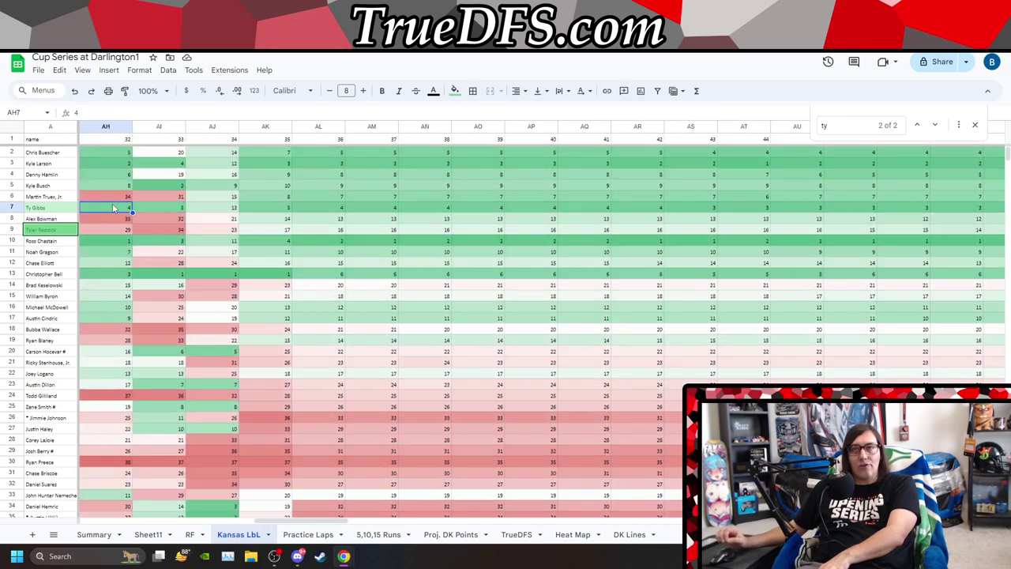
pyautogui.press('Left')
pyautogui.press('Left')
pyautogui.press('Left')
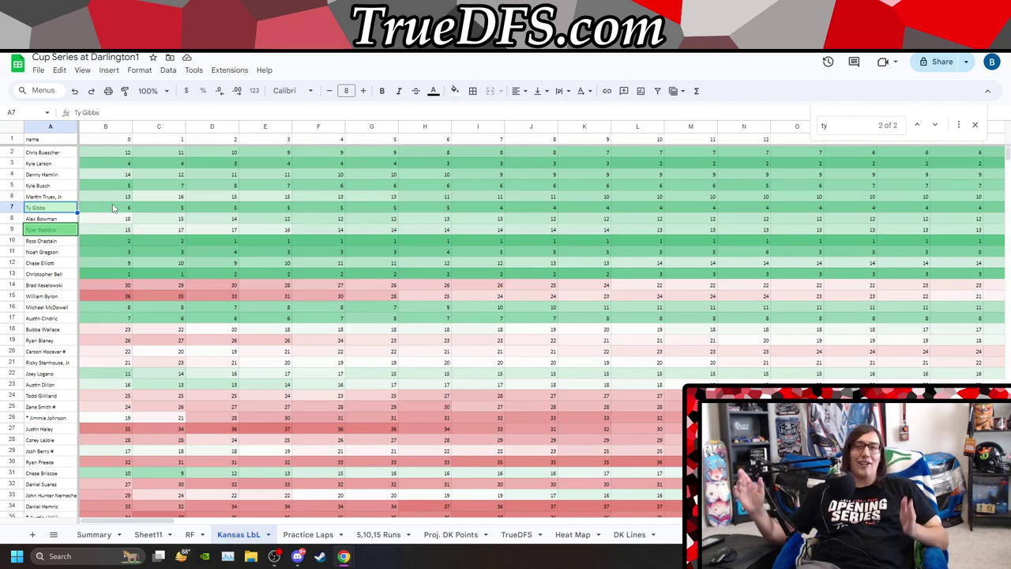
# Switch back to the Kansas race results and sort the drivers by rating from highest to lowest.
pyautogui.hotkey('ctrl', 'Tab')
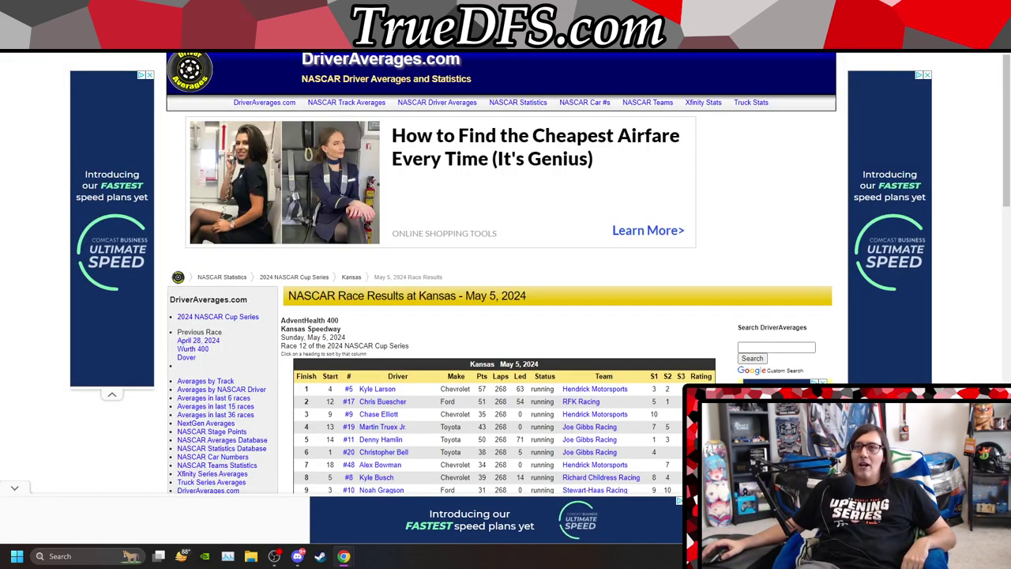
pyautogui.scroll(-2, 678, 289)
pyautogui.scroll(-1, 678, 288)
pyautogui.click(695, 165)
pyautogui.click(695, 165)
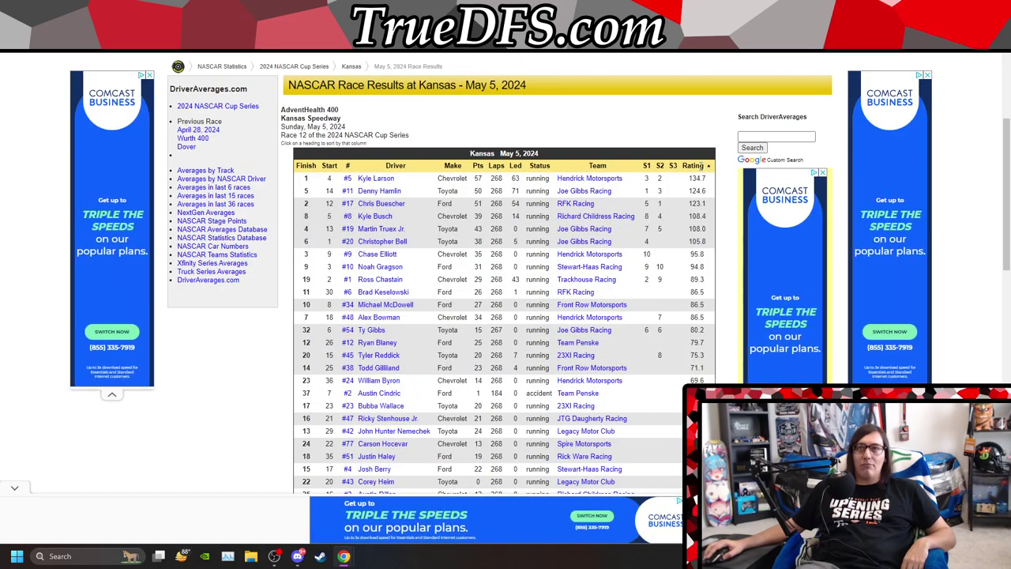
pyautogui.doubleClick(694, 330)
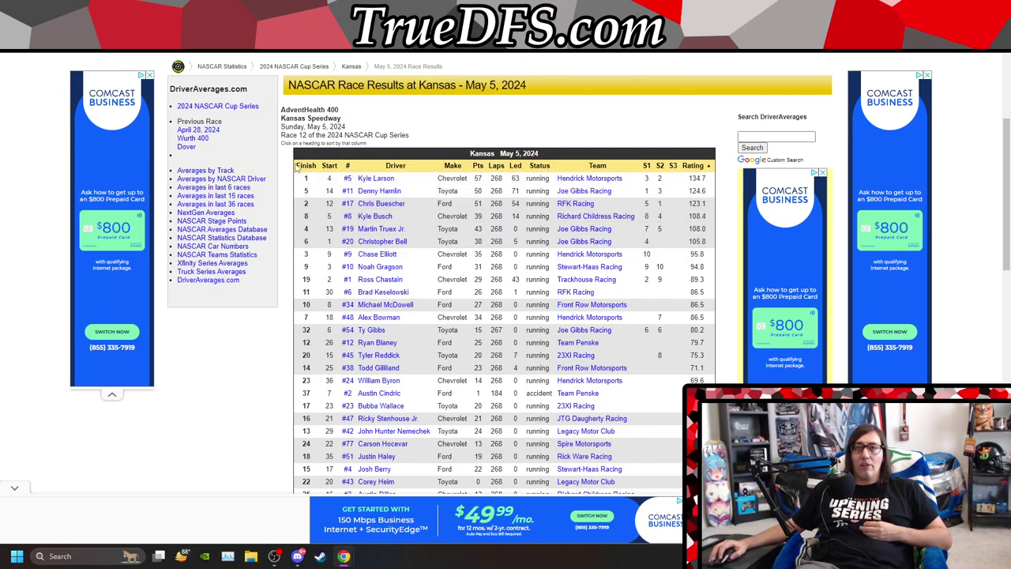
# Copy the whole Kansas results table and paste it as values only into the RF sheet, starting at cell O2.
pyautogui.moveTo(315, 177); pyautogui.dragTo(506, 391)
pyautogui.scroll(-3, 506, 395)
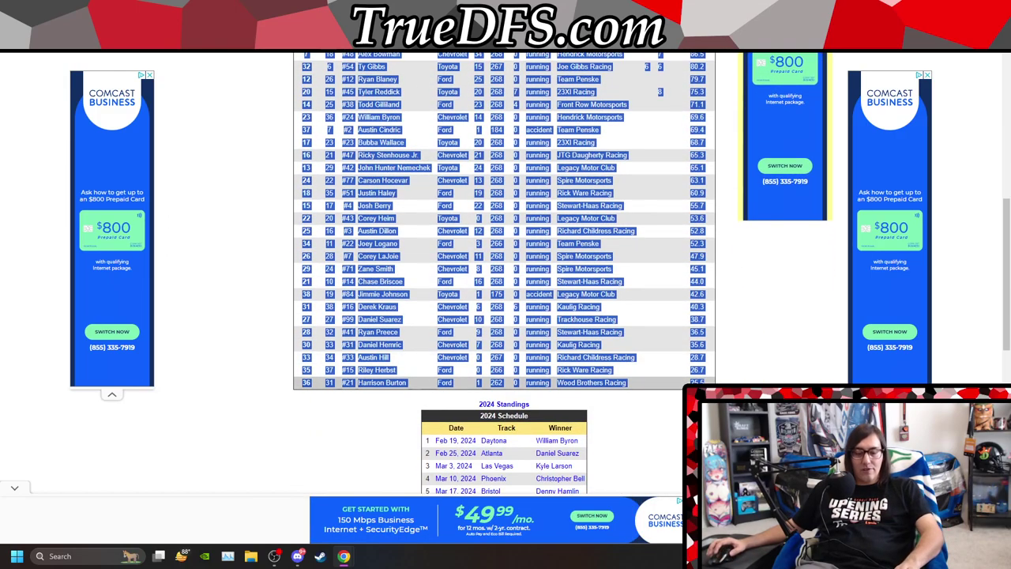
pyautogui.hotkey('ctrl', 'Tab')
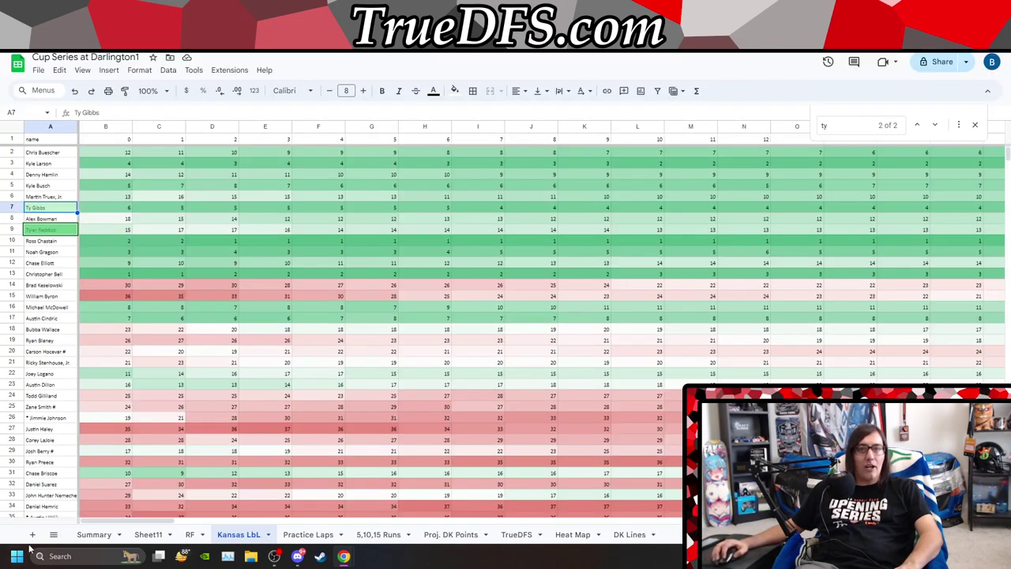
pyautogui.click(53, 536)
pyautogui.click(70, 393)
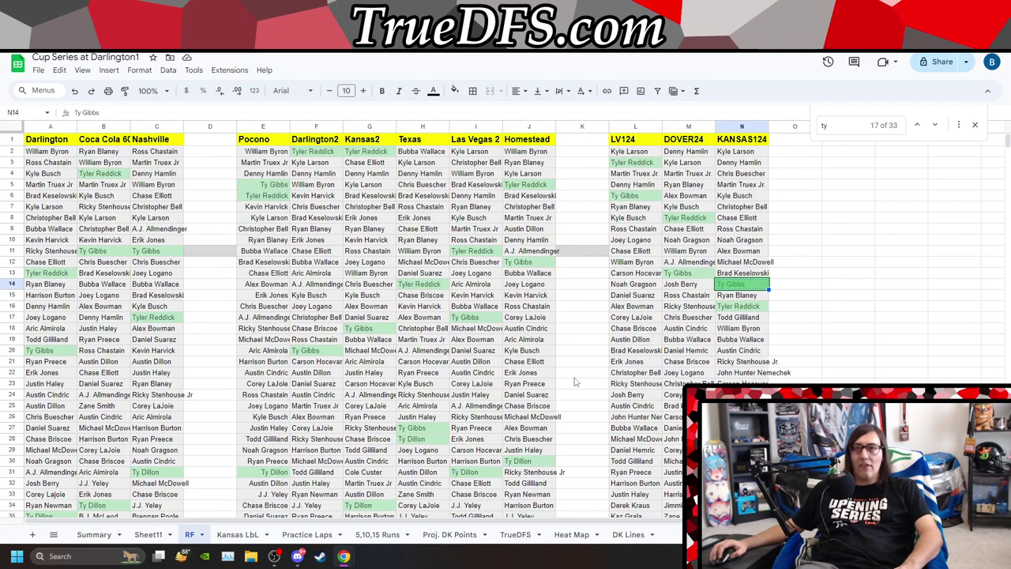
pyautogui.click(793, 152)
pyautogui.rightClick(793, 152)
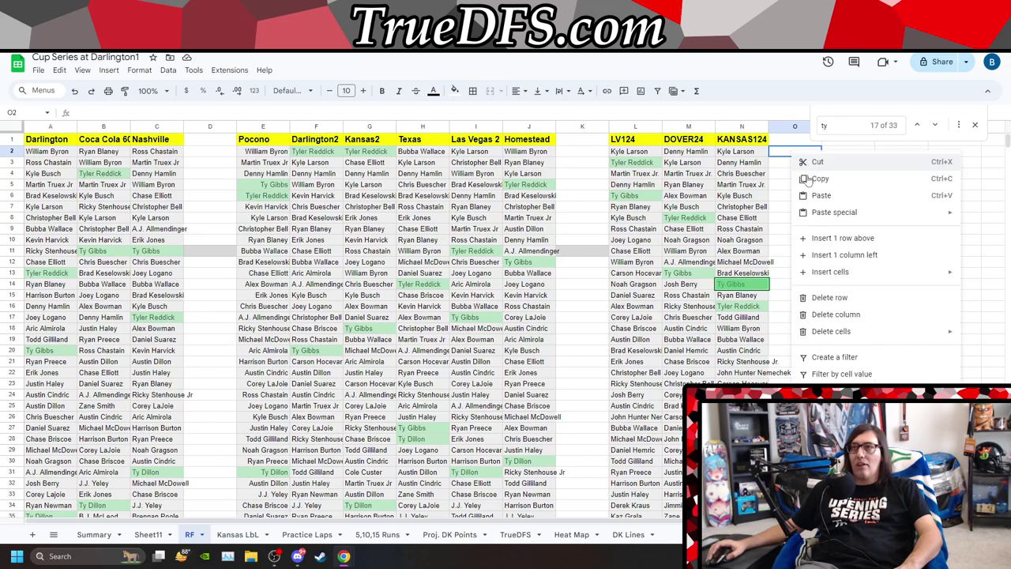
pyautogui.moveTo(891, 212)
pyautogui.click(749, 223)
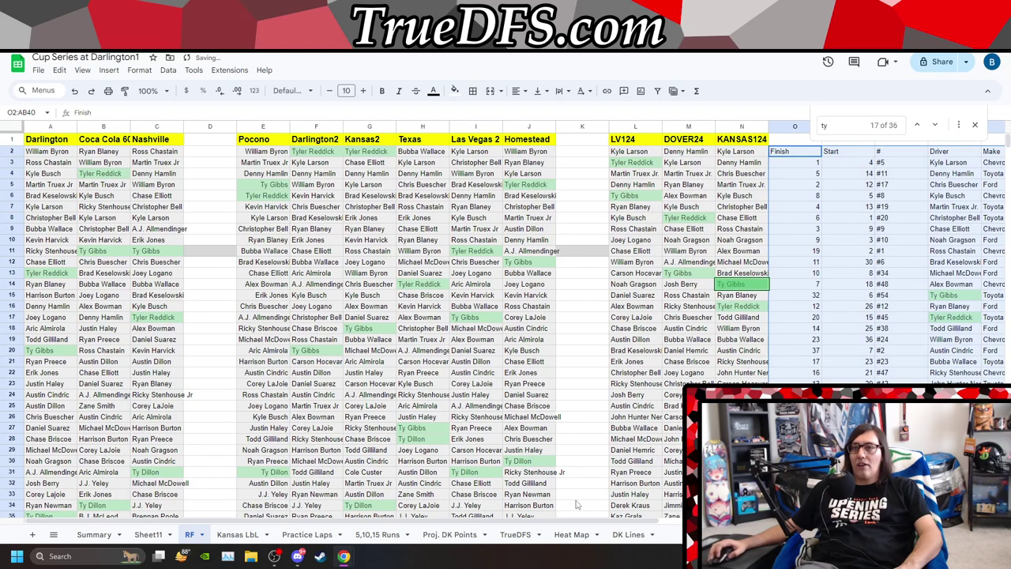
# Close the search and delete all pasted results columns except Driver and Rating.
pyautogui.moveTo(406, 520); pyautogui.dragTo(735, 527)
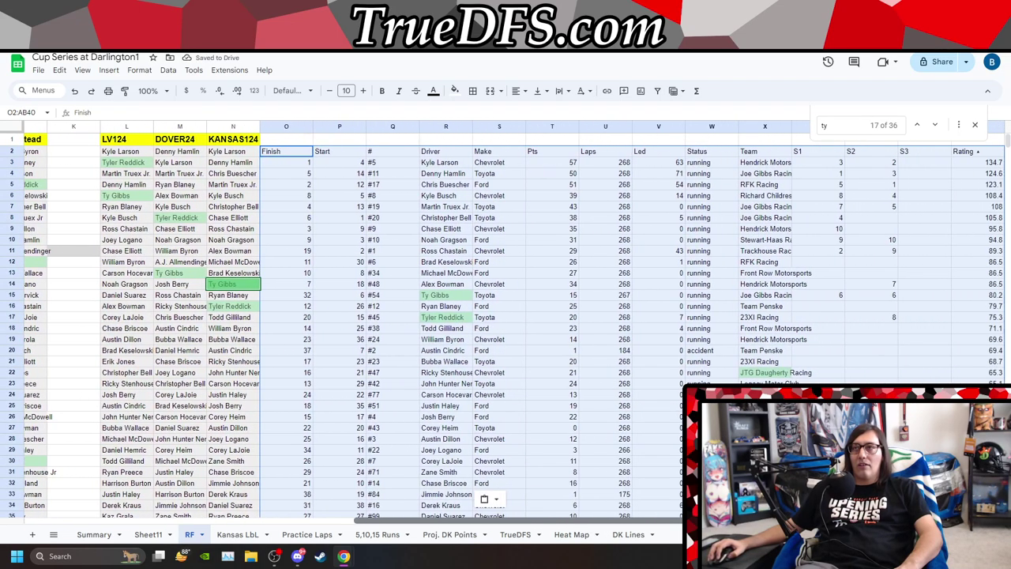
pyautogui.click(975, 125)
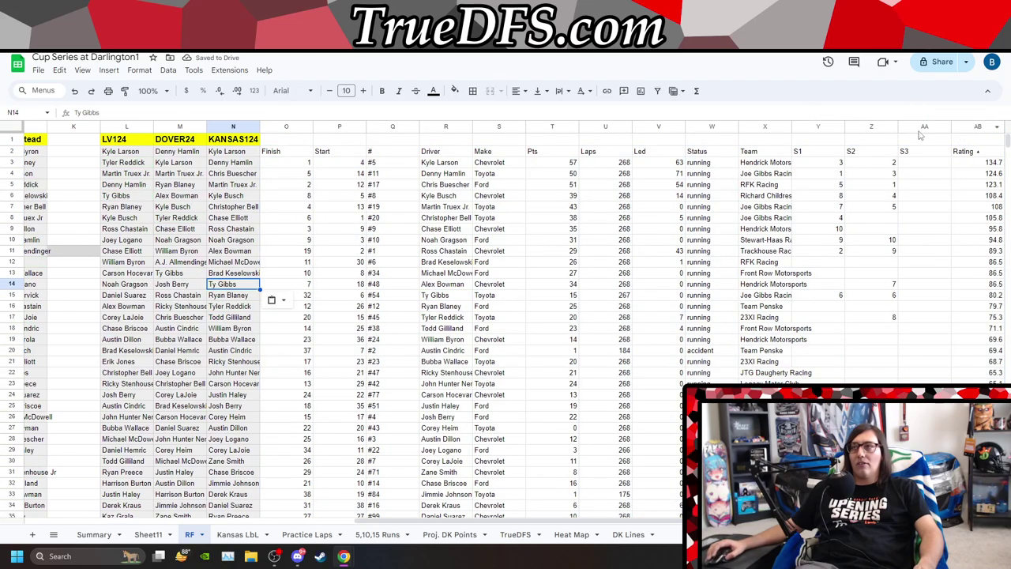
pyautogui.moveTo(922, 129); pyautogui.dragTo(446, 128)
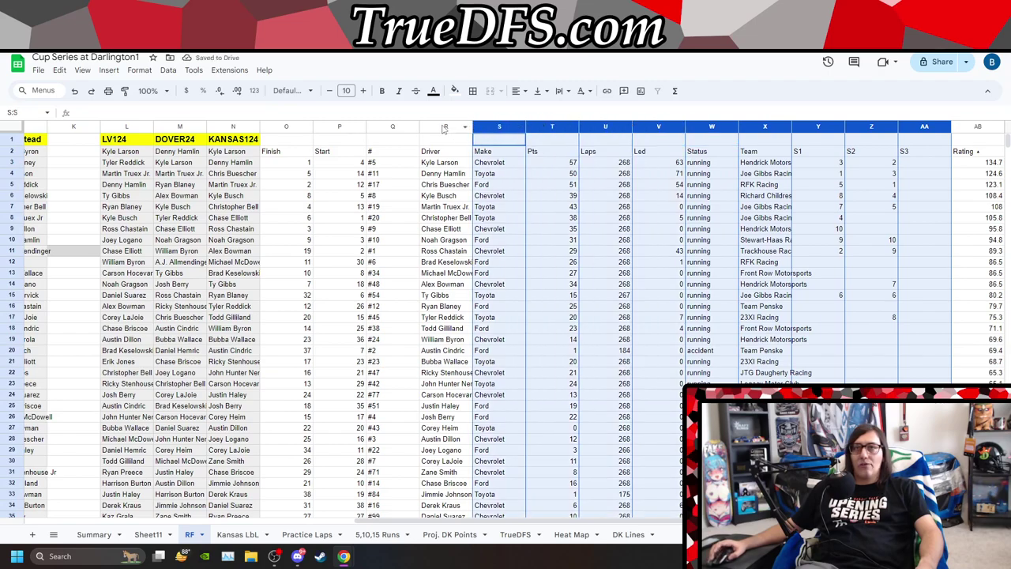
pyautogui.keyDown('ctrl'); pyautogui.click(385, 129); pyautogui.keyUp('ctrl')
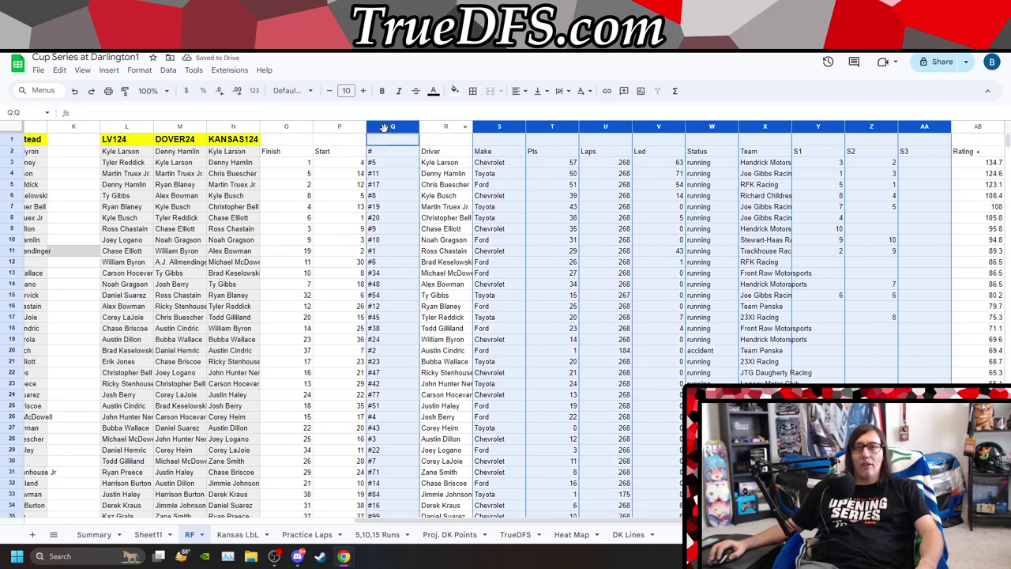
pyautogui.keyDown('ctrl'); pyautogui.click(342, 129); pyautogui.keyUp('ctrl')
pyautogui.keyDown('ctrl'); pyautogui.click(286, 128); pyautogui.keyUp('ctrl')
pyautogui.rightClick(282, 126)
pyautogui.click(354, 135)
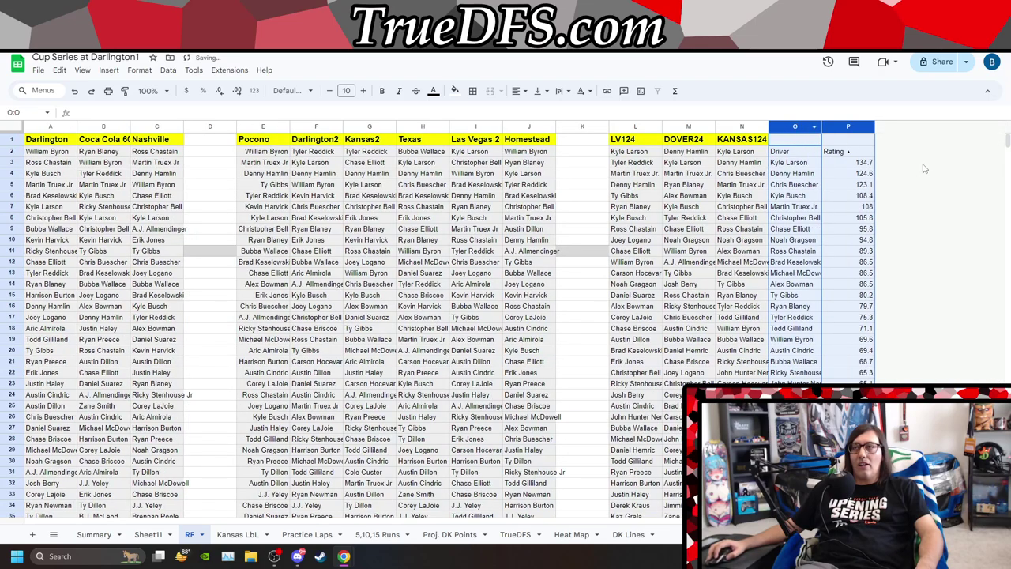
pyautogui.click(856, 148)
pyautogui.click(866, 129)
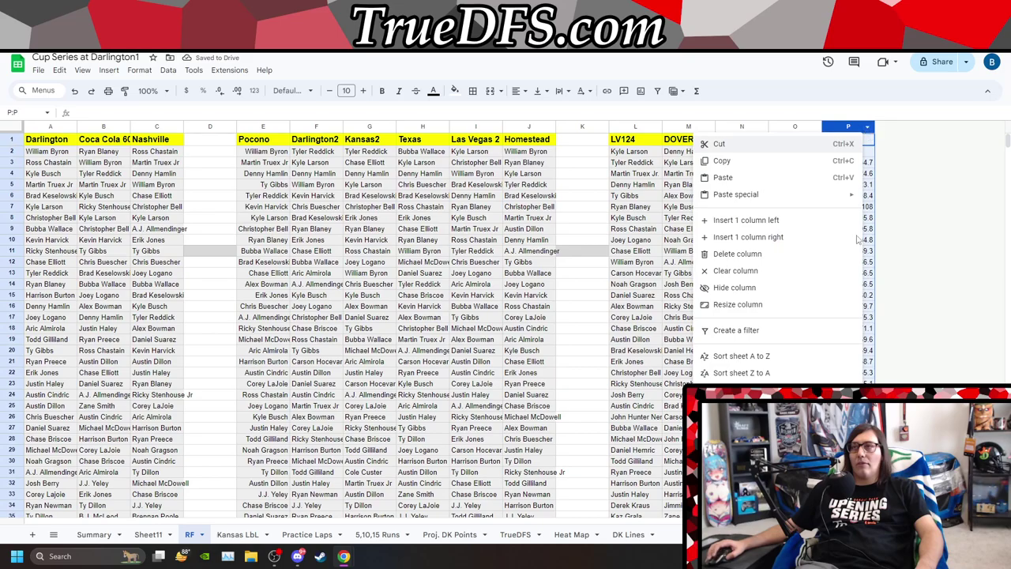
pyautogui.click(853, 195)
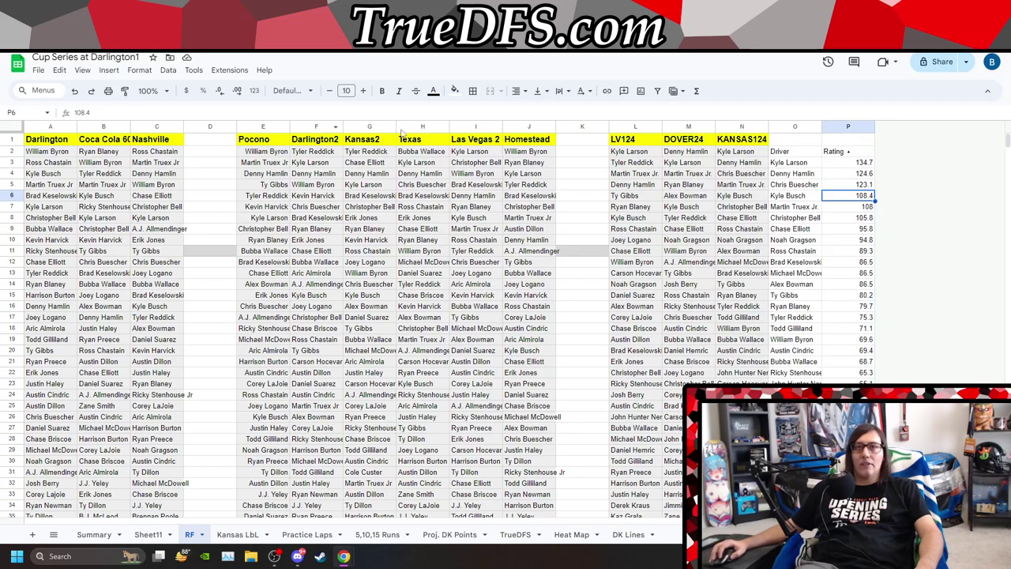
# Copy the driver names and ratings in O3:P40 and paste them as values only from O2, overwriting the Driver and Rating headings.
pyautogui.moveTo(806, 150); pyautogui.dragTo(877, 332)
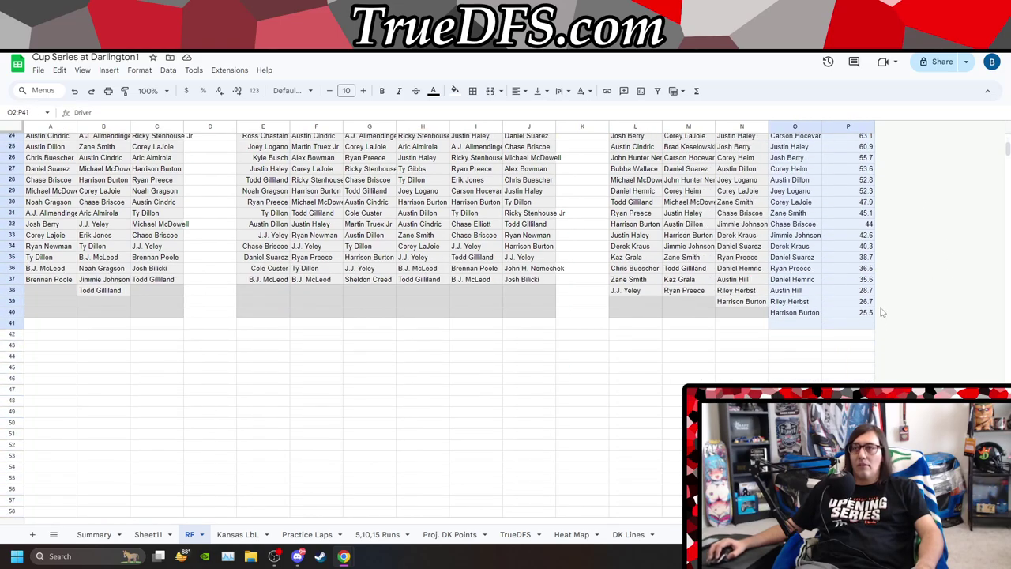
pyautogui.scroll(5, 876, 333)
pyautogui.moveTo(809, 162); pyautogui.dragTo(867, 361)
pyautogui.hotkey('ctrl', 'c')
pyautogui.scroll(6, 867, 361)
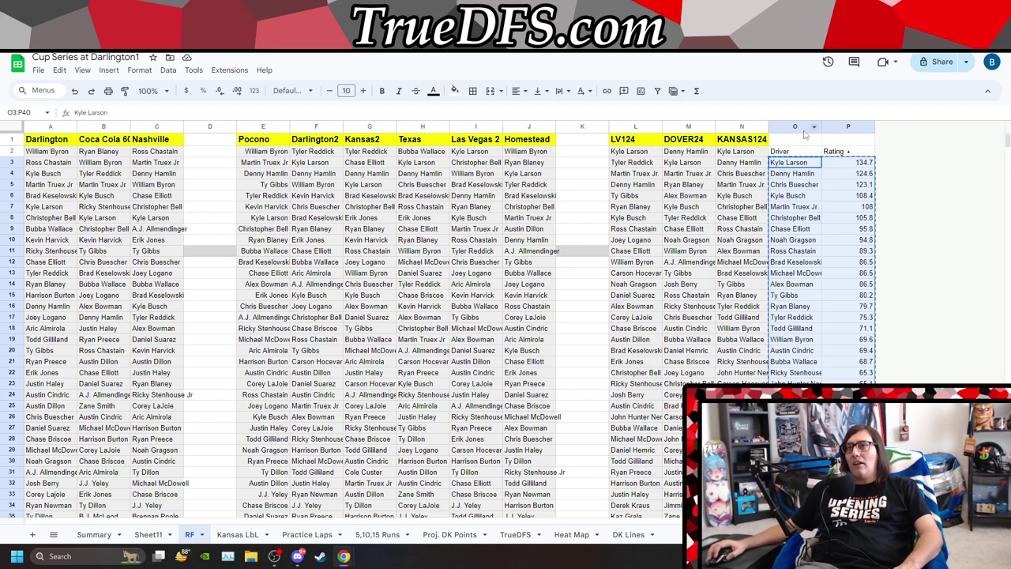
pyautogui.rightClick(801, 155)
pyautogui.moveTo(821, 212)
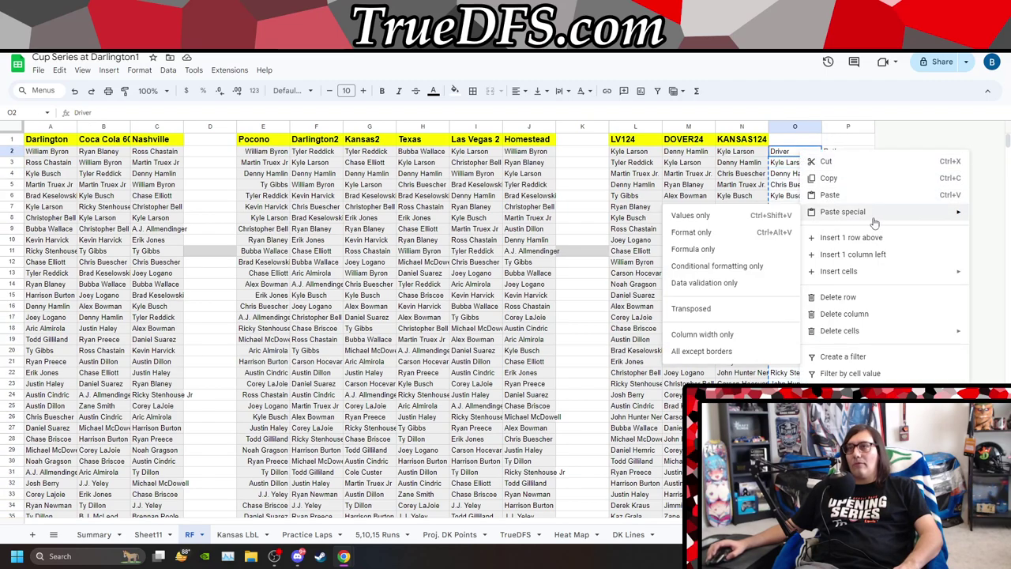
pyautogui.click(719, 213)
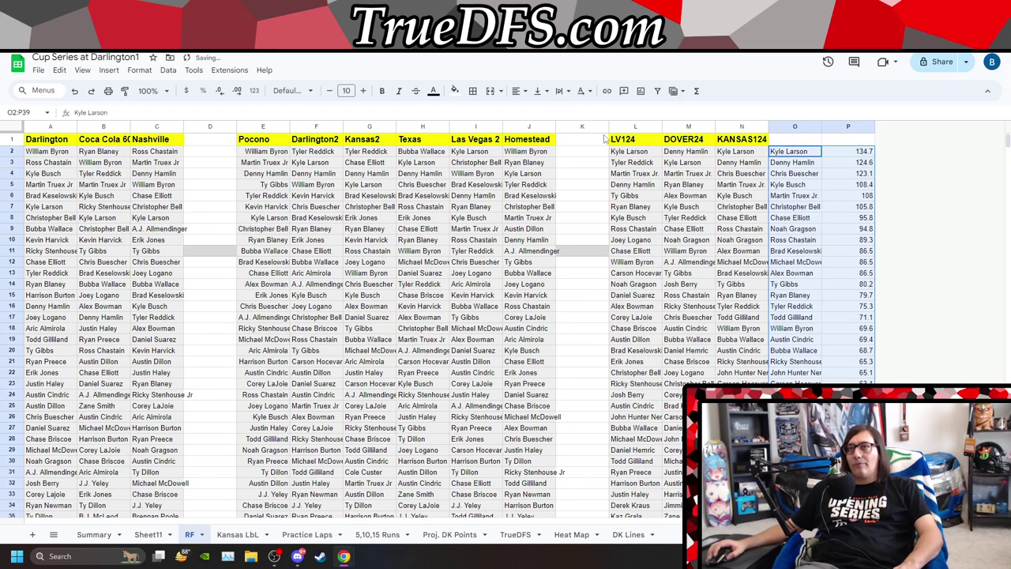
# Freeze the header row of the RF sheet.
pyautogui.click(12, 139)
pyautogui.click(108, 69)
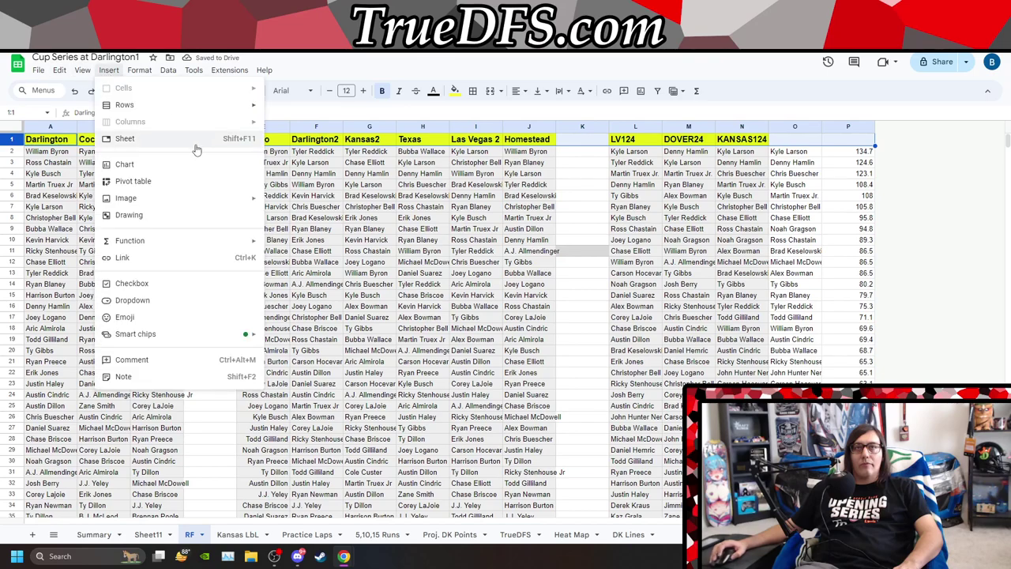
pyautogui.moveTo(134, 71)
pyautogui.moveTo(82, 70)
pyautogui.moveTo(122, 106)
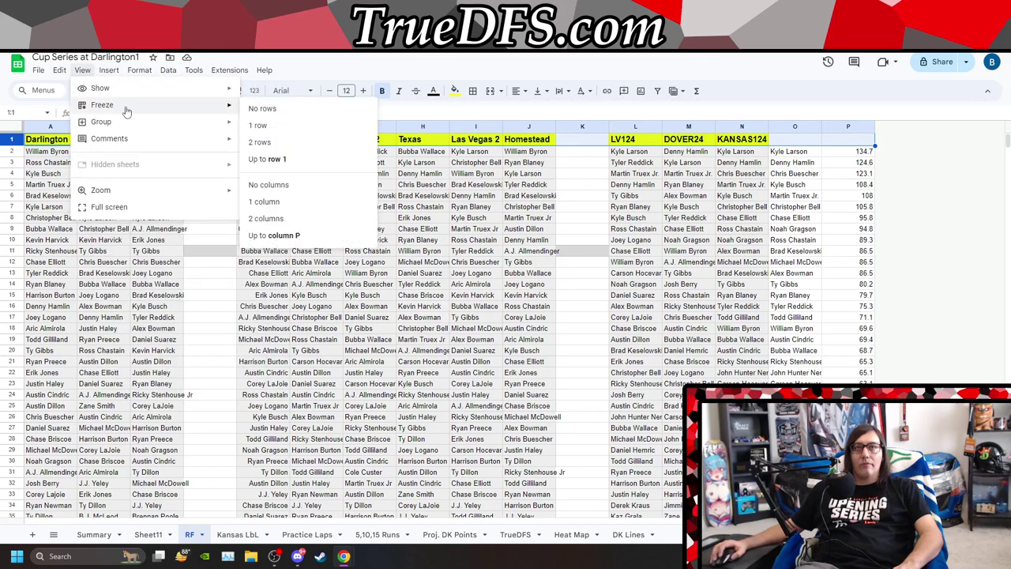
pyautogui.click(299, 131)
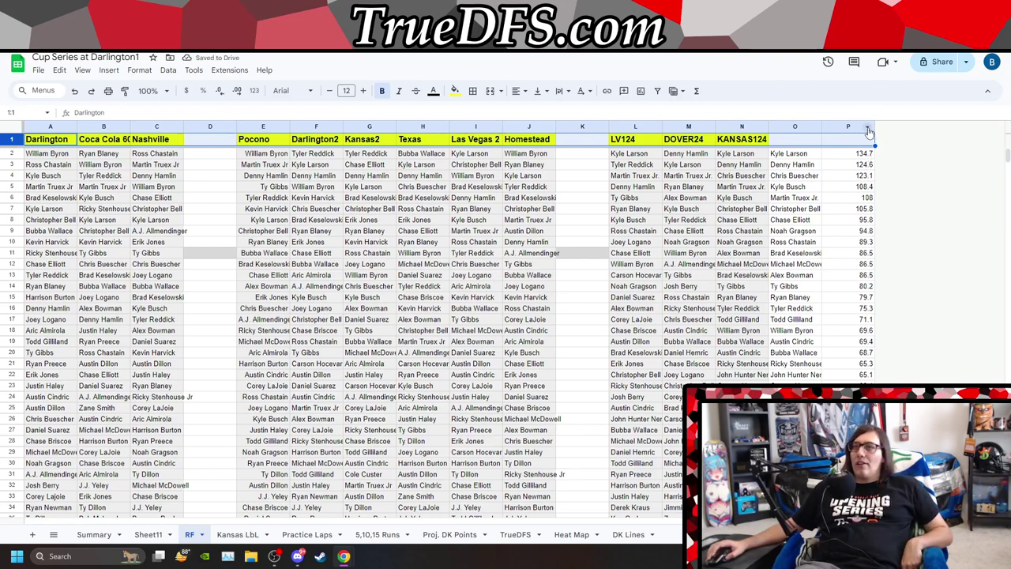
# Sort the RF sheet by the ratings in column P, first A to Z and then Z to A.
pyautogui.click(869, 130)
pyautogui.click(795, 358)
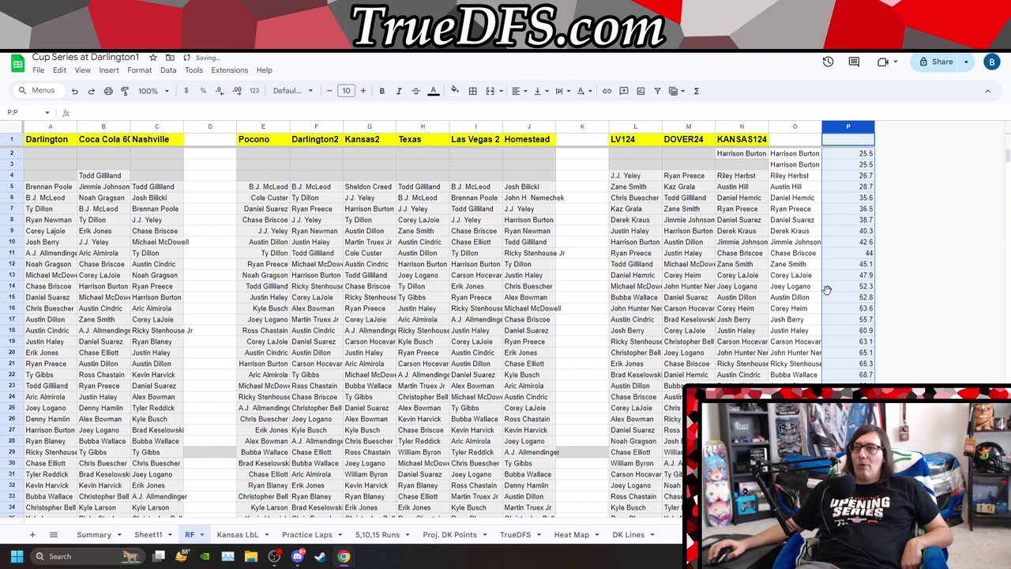
pyautogui.click(868, 130)
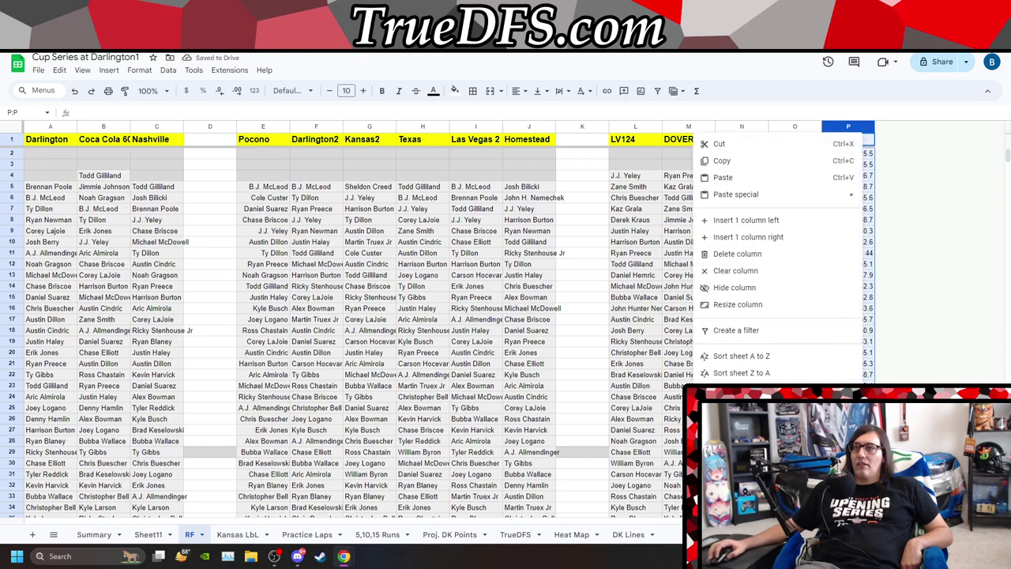
pyautogui.click(805, 374)
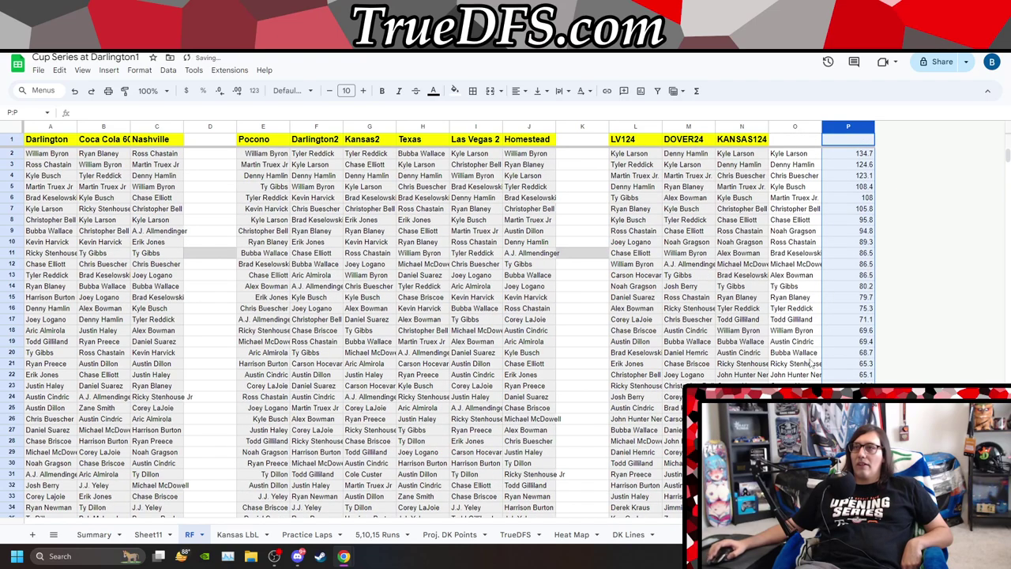
# Compare the KANSAS124 driver order with the rating-sorted driver names in column O for the top-ranked drivers, down to row 12.
pyautogui.click(810, 155)
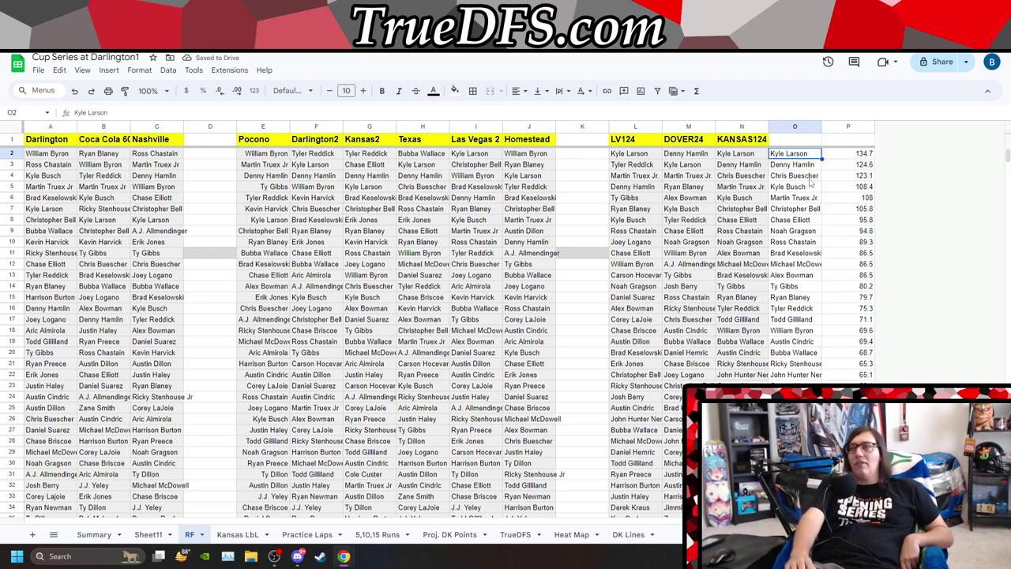
pyautogui.press('Left')
pyautogui.press('Down')
pyautogui.press('Down')
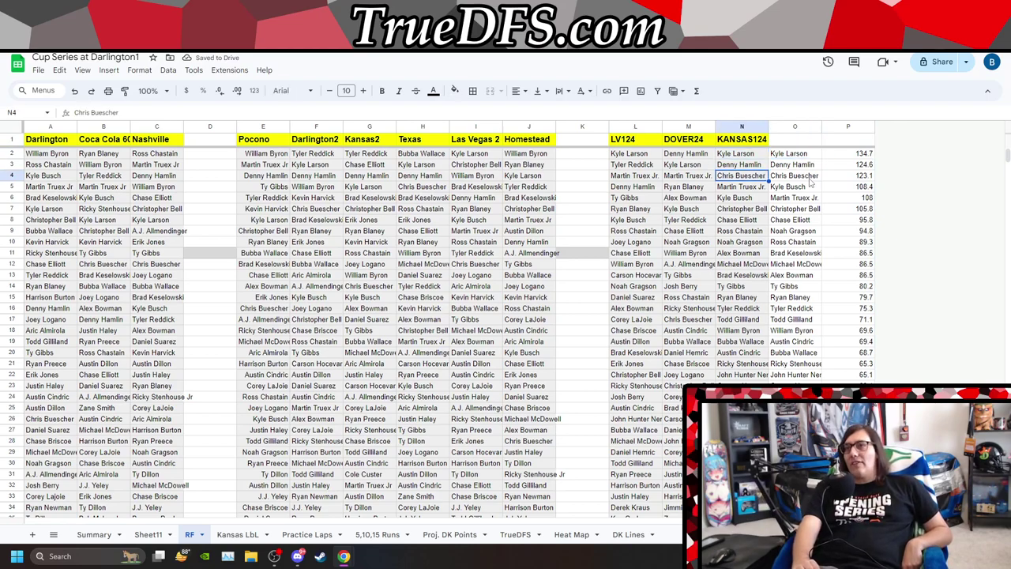
pyautogui.press('Right')
pyautogui.press('Down')
pyautogui.press('Left')
pyautogui.press('Down')
pyautogui.press('Up')
pyautogui.press('Down')
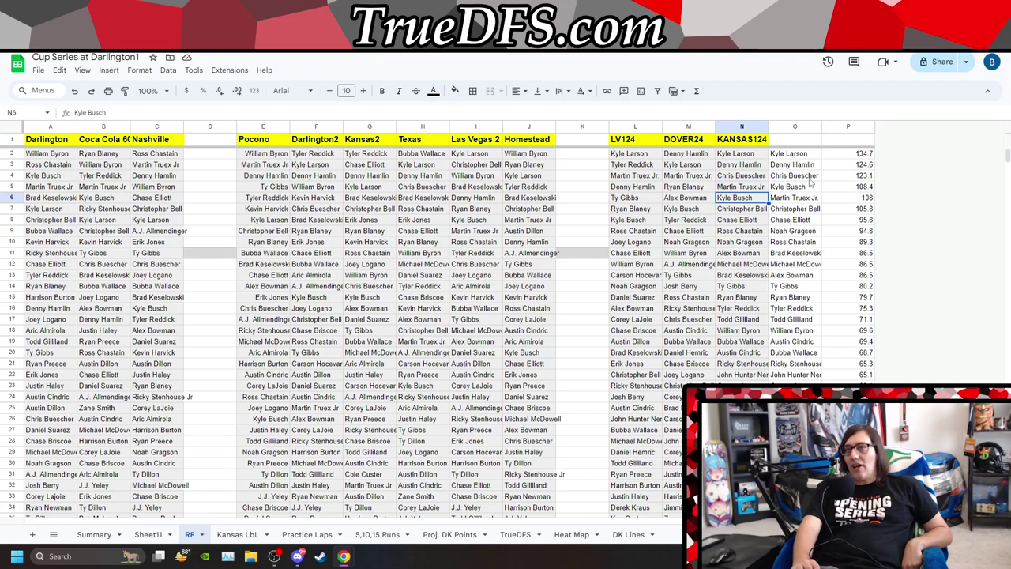
pyautogui.press('Right')
pyautogui.press('Down')
pyautogui.press('Down')
pyautogui.press('Down')
pyautogui.press('Down')
pyautogui.press('Down')
pyautogui.press('Down')
pyautogui.press('Down')
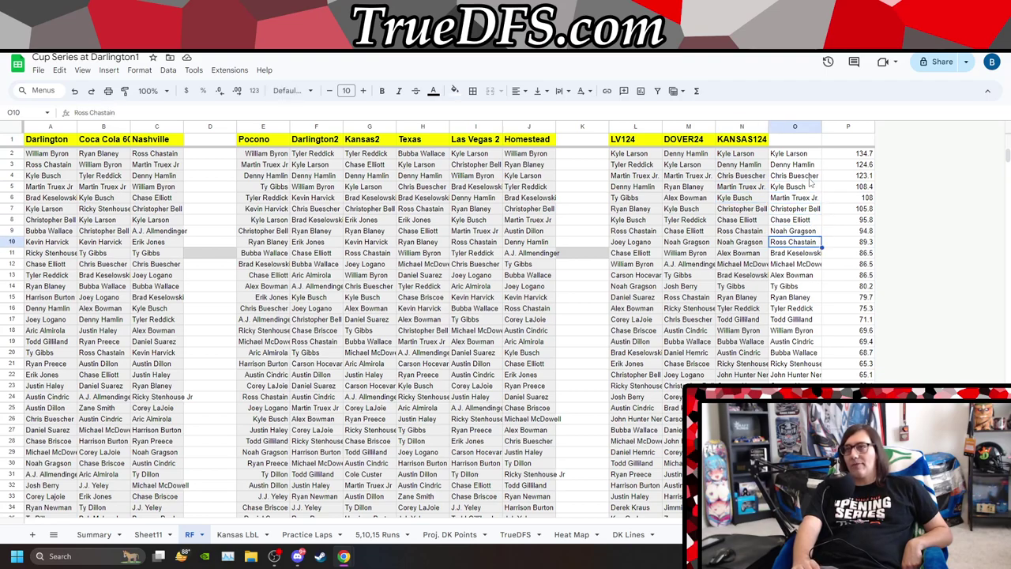
pyautogui.press('Up')
pyautogui.press('Up')
pyautogui.press('Down')
pyautogui.press('Down')
pyautogui.press('Up')
pyautogui.press('Up')
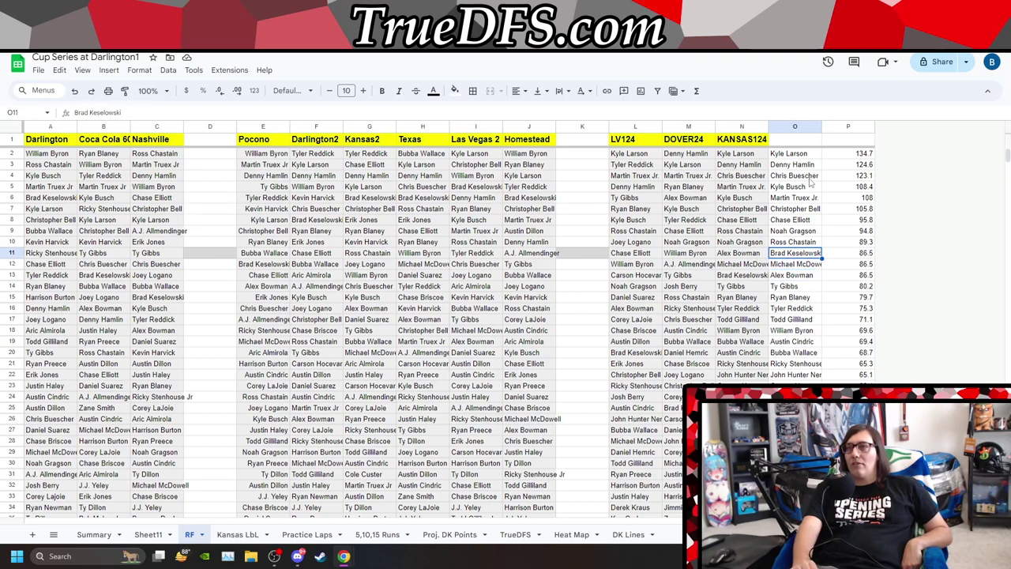
pyautogui.press('Left')
pyautogui.press('Up')
pyautogui.press('Up')
pyautogui.press('Down')
pyautogui.press('Up')
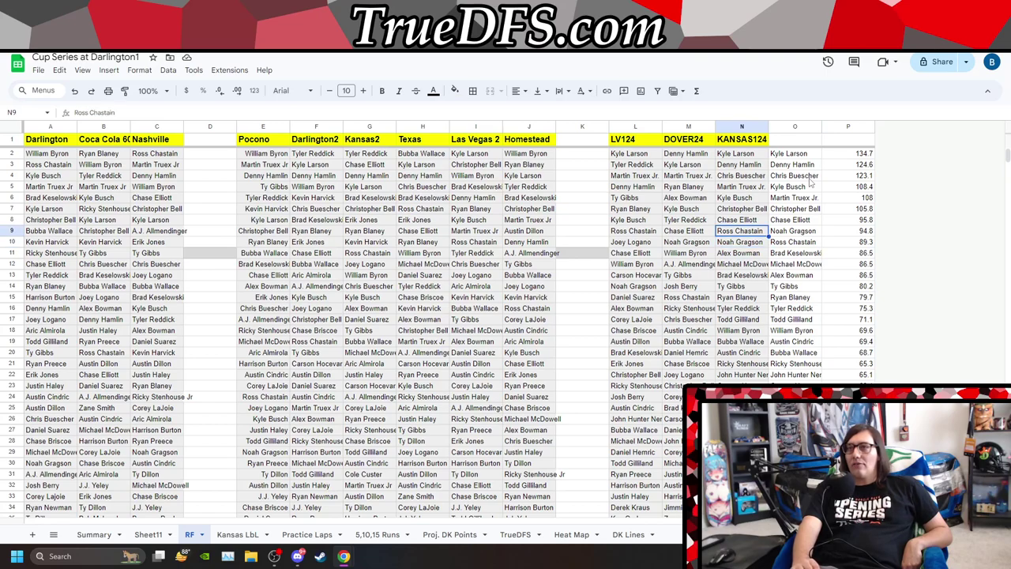
pyautogui.press('Down')
pyautogui.press('Down')
pyautogui.press('Down')
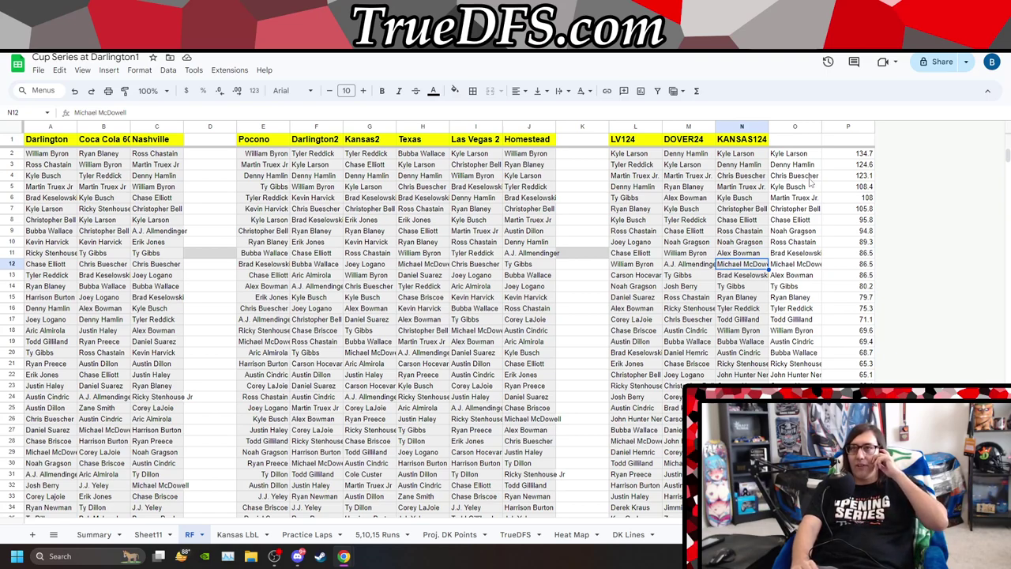
# Go through the remaining drivers in the KANSAS124 column down to the end of the list.
pyautogui.press('Down')
pyautogui.press('Down')
pyautogui.press('Down')
pyautogui.press('Down')
pyautogui.press('Down')
pyautogui.press('Down')
pyautogui.press('Down')
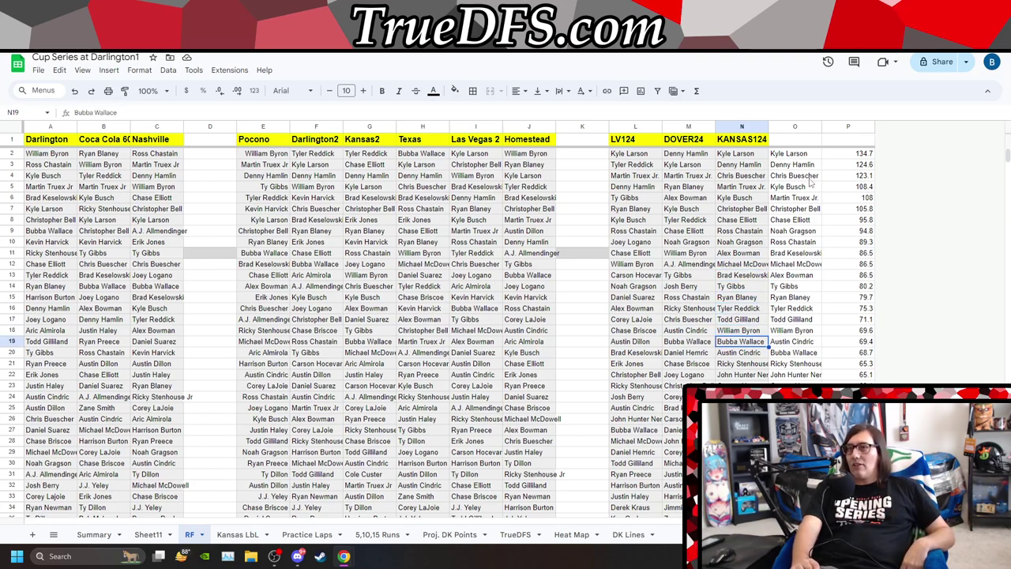
pyautogui.press('Down')
pyautogui.press('Down')
pyautogui.press('Down')
pyautogui.press('Down')
pyautogui.press('Down')
pyautogui.press('Down')
pyautogui.press('Down')
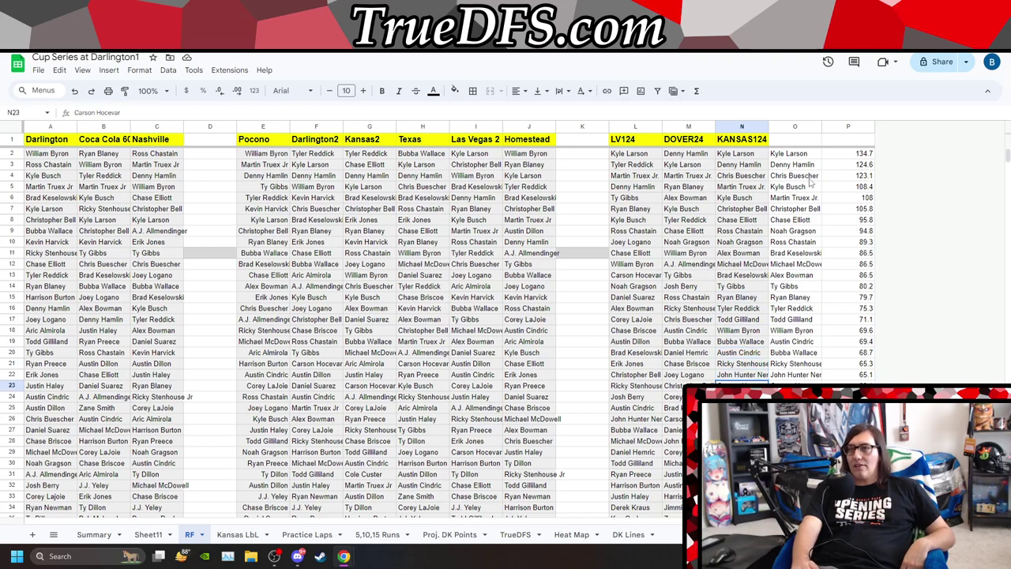
pyautogui.press('Down')
pyautogui.press('Down')
pyautogui.press('Down')
pyautogui.press('Down')
pyautogui.press('Down')
pyautogui.press('Down')
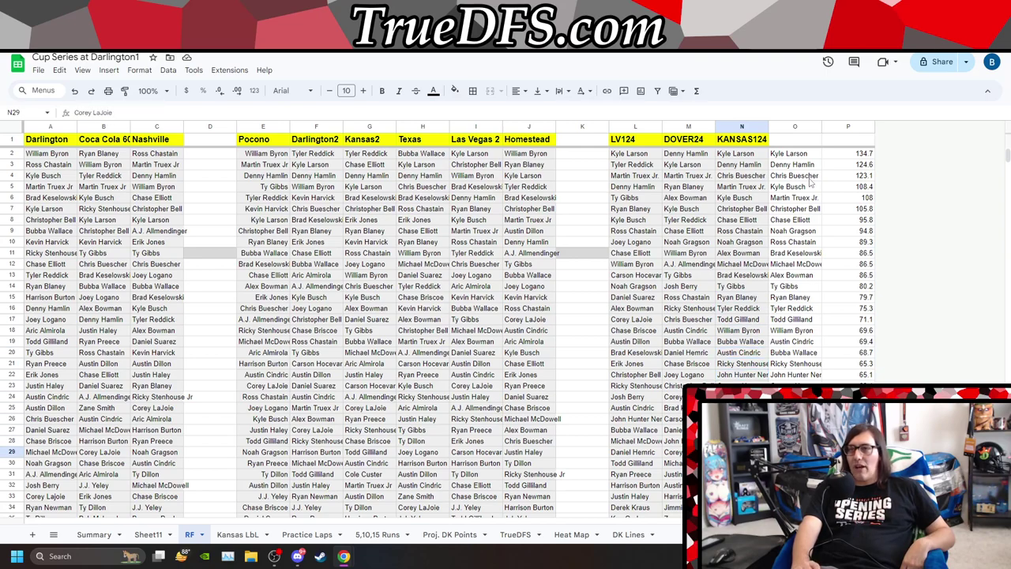
pyautogui.press('Down')
pyautogui.press('Down')
pyautogui.press('Down')
pyautogui.press('Down')
pyautogui.press('Down')
pyautogui.press('Down')
pyautogui.press('Down')
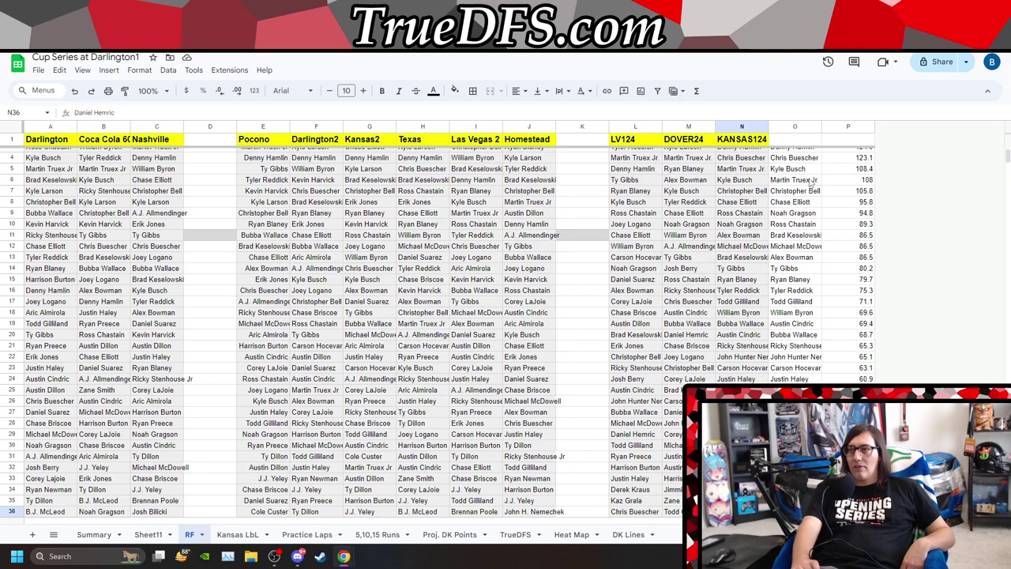
pyautogui.press('Down')
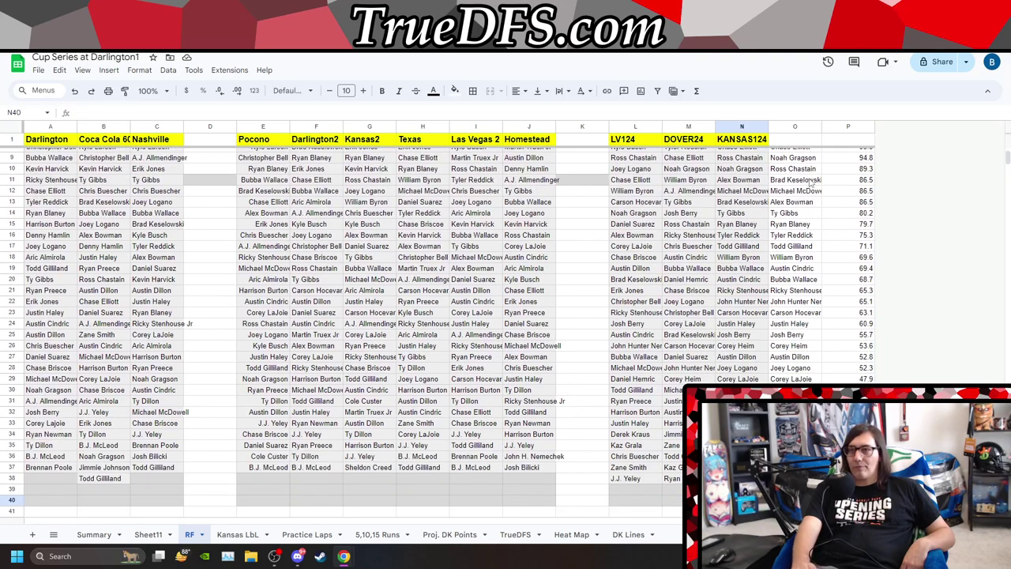
# Review the rating-sorted driver names in column O from the end of the list back up to the leaders.
pyautogui.press('Right')
pyautogui.press('Up')
pyautogui.press('Up')
pyautogui.press('Up')
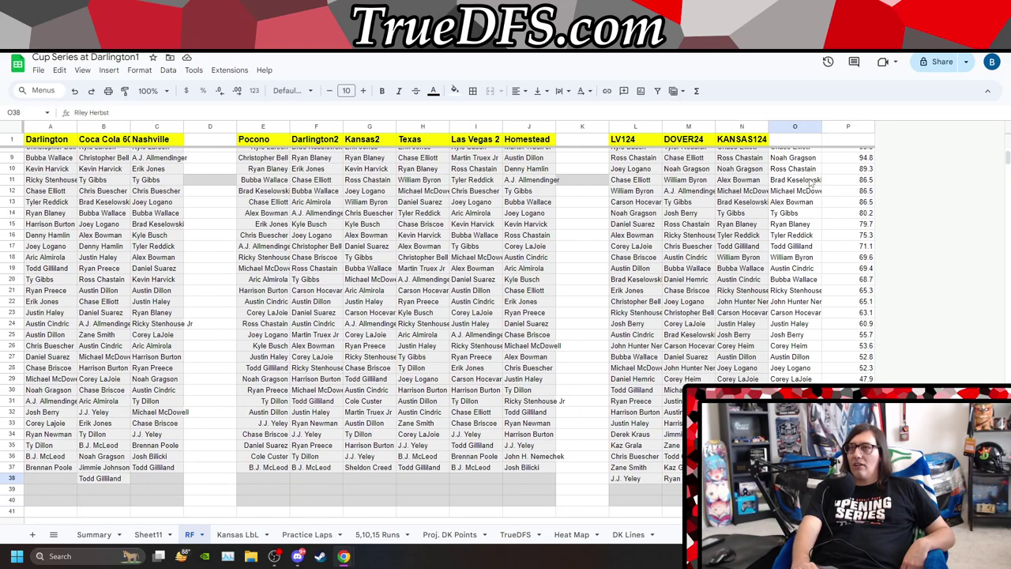
pyautogui.press('Up')
pyautogui.press('Up')
pyautogui.press('Up')
pyautogui.press('Up')
pyautogui.press('Up')
pyautogui.press('Up')
pyautogui.press('Up')
pyautogui.press('Up')
pyautogui.press('Up')
pyautogui.press('Up')
pyautogui.press('Up')
pyautogui.press('Up')
pyautogui.press('Up')
pyautogui.press('Up')
pyautogui.press('Up')
pyautogui.press('Up')
pyautogui.press('Up')
pyautogui.press('Up')
pyautogui.press('Up')
pyautogui.press('Up')
pyautogui.press('Down')
pyautogui.press('Down')
pyautogui.press('Up')
pyautogui.press('Up')
pyautogui.press('Up')
pyautogui.press('Up')
pyautogui.press('Up')
pyautogui.press('Up')
pyautogui.press('Up')
pyautogui.press('Up')
pyautogui.press('Up')
pyautogui.press('Up')
pyautogui.press('Up')
pyautogui.press('Up')
pyautogui.press('Up')
pyautogui.press('Down')
pyautogui.press('Down')
pyautogui.press('Down')
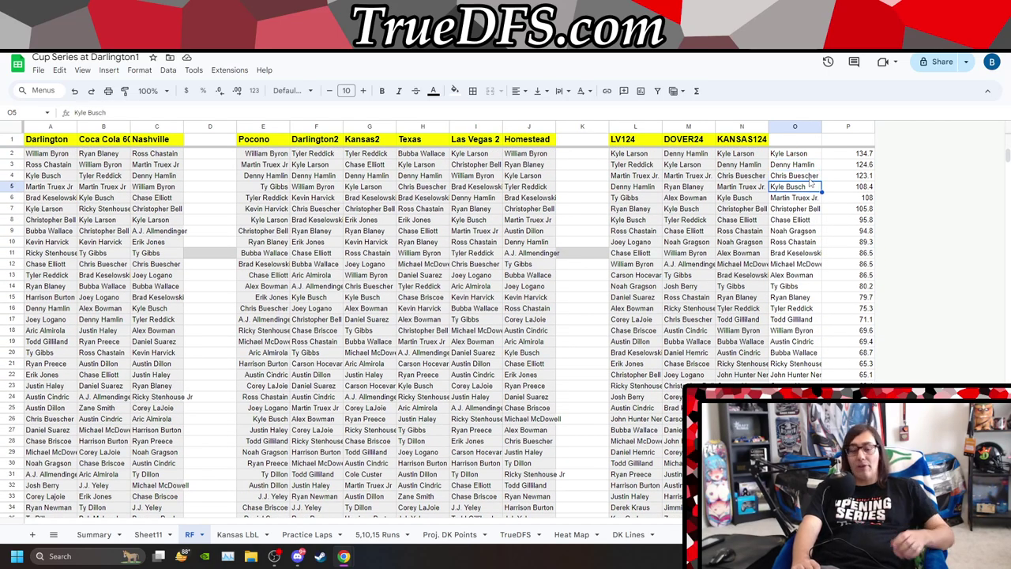
# Undo the ratings sorts, the header-row freeze and the pasted Kansas results in the columns beside KANSAS124.
pyautogui.hotkey('ctrl', 'space')
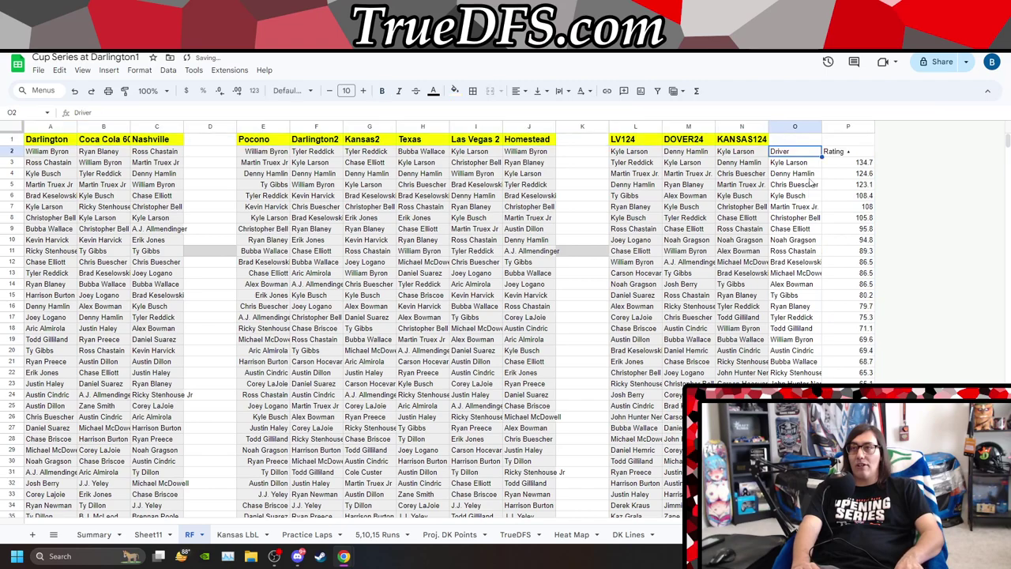
pyautogui.hotkey('ctrl', 'v')
pyautogui.hotkey('ctrl', 'z')
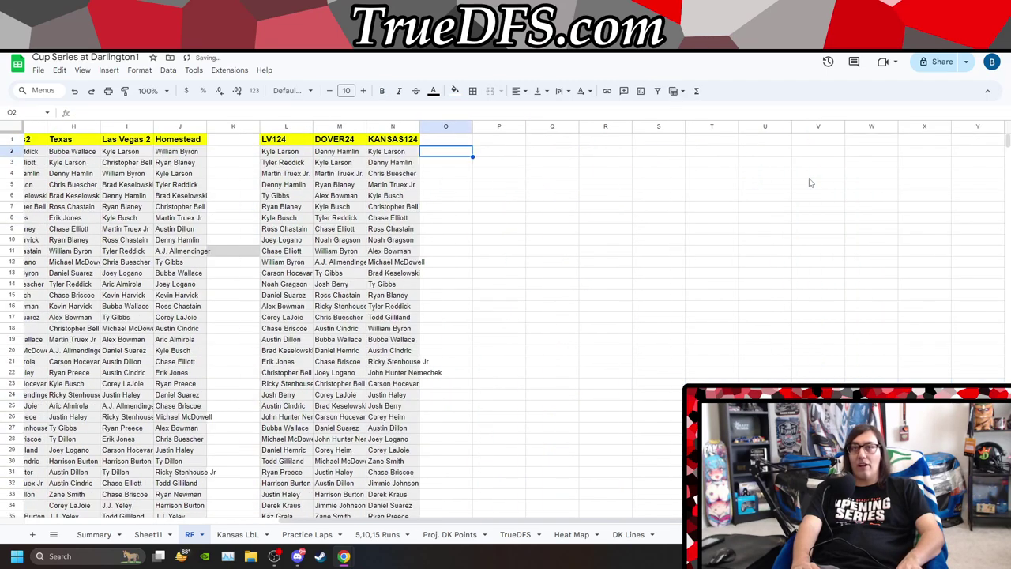
# Look across the race columns of the RF sheet from KANSAS124 back to Darlington, then return to Ty Gibbs under KANSAS124.
pyautogui.press('Left')
pyautogui.press('Down')
pyautogui.press('Down')
pyautogui.press('Down')
pyautogui.press('Down')
pyautogui.press('Down')
pyautogui.press('Down')
pyautogui.press('Down')
pyautogui.press('Down')
pyautogui.press('Down')
pyautogui.press('Down')
pyautogui.press('Down')
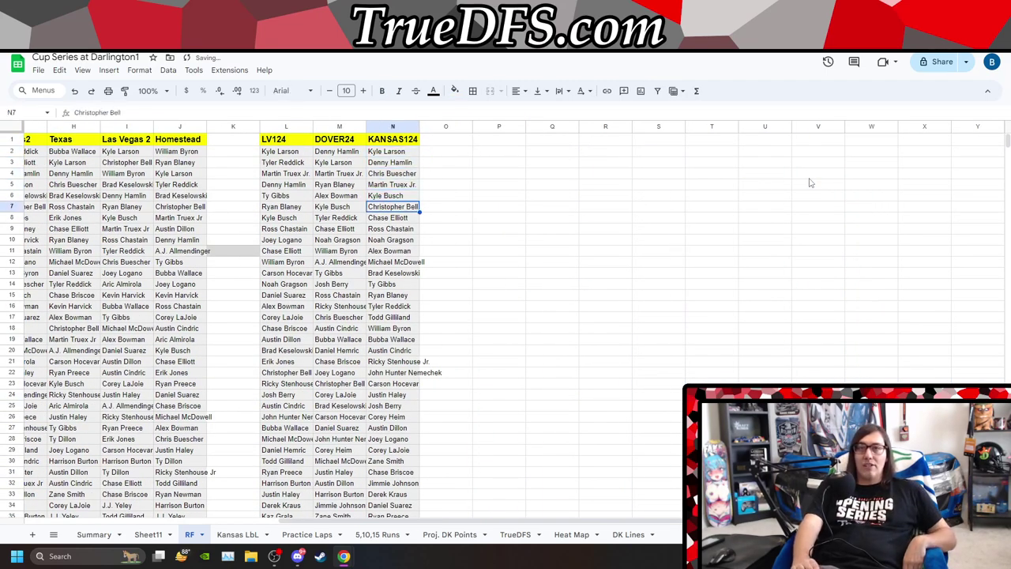
pyautogui.press('Down')
pyautogui.press('Left')
pyautogui.press('Left')
pyautogui.press('Left')
pyautogui.press('Left')
pyautogui.press('Left')
pyautogui.press('Left')
pyautogui.press('Left')
pyautogui.press('Left')
pyautogui.press('Left')
pyautogui.press('Left')
pyautogui.press('Left')
pyautogui.press('Left')
pyautogui.press('Left')
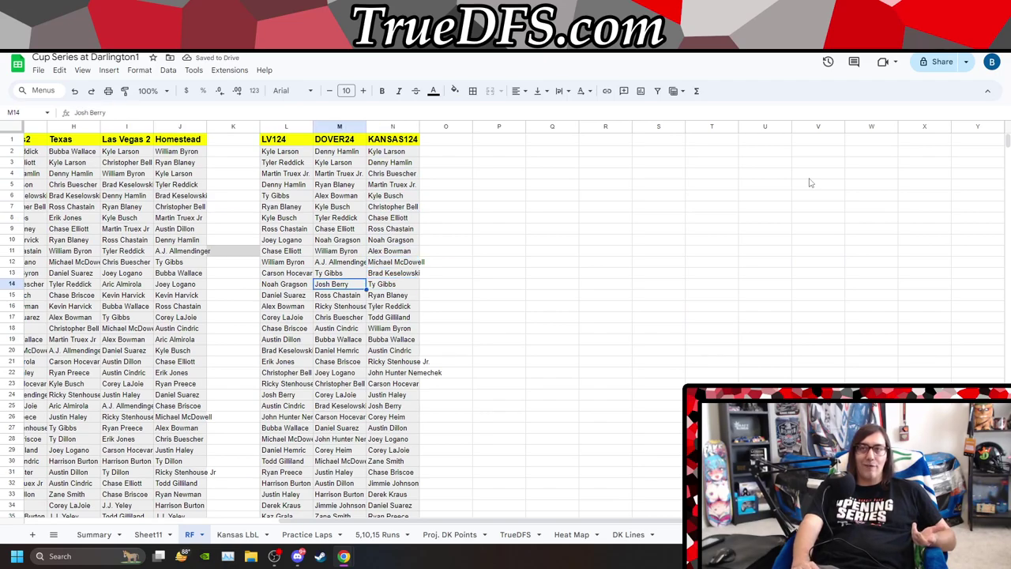
pyautogui.press('Up')
pyautogui.press('Up')
pyautogui.press('Up')
pyautogui.press('Up')
pyautogui.press('Up')
pyautogui.press('Up')
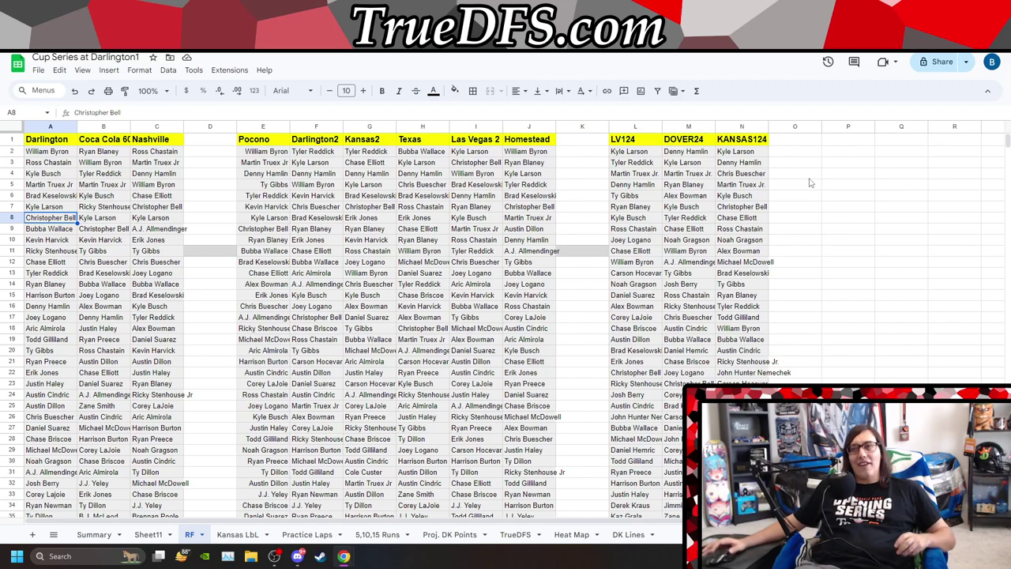
pyautogui.click(731, 285)
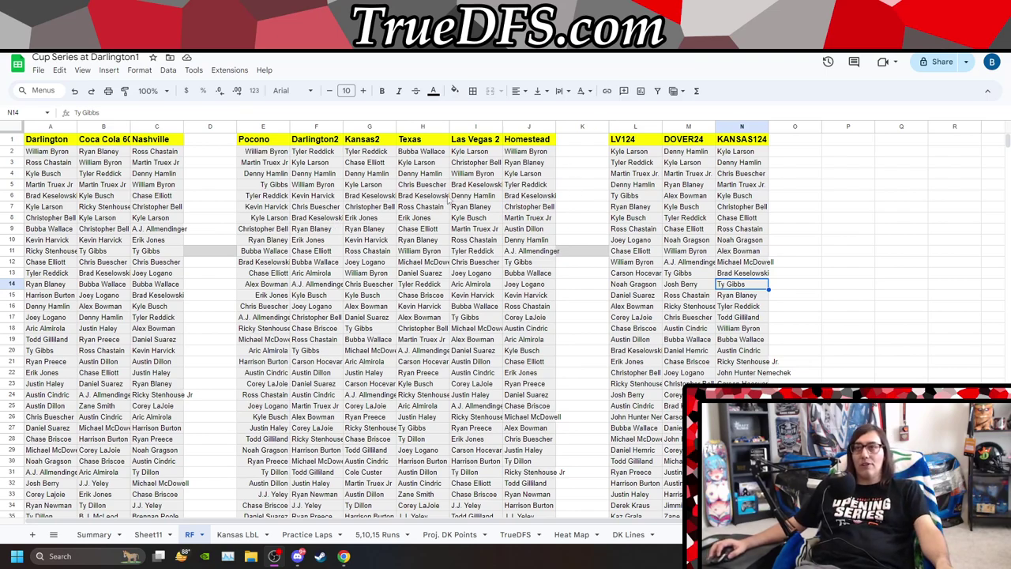
# Open the Kansas LbL sheet and examine the lap-by-lap positions of Alex Bowman, Tyler Reddick and Ross Chastain.
pyautogui.click(238, 534)
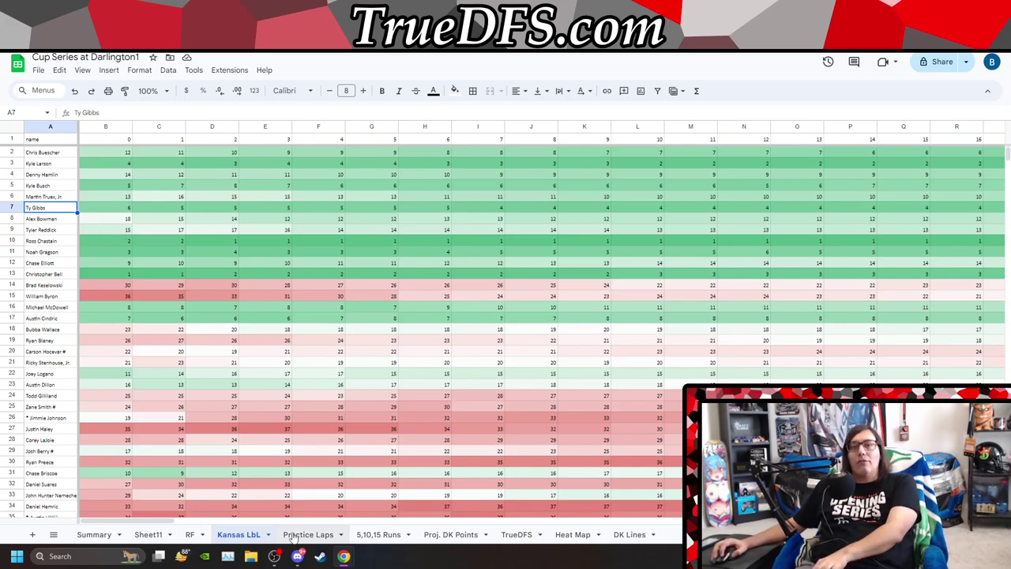
pyautogui.moveTo(167, 521); pyautogui.dragTo(45, 514)
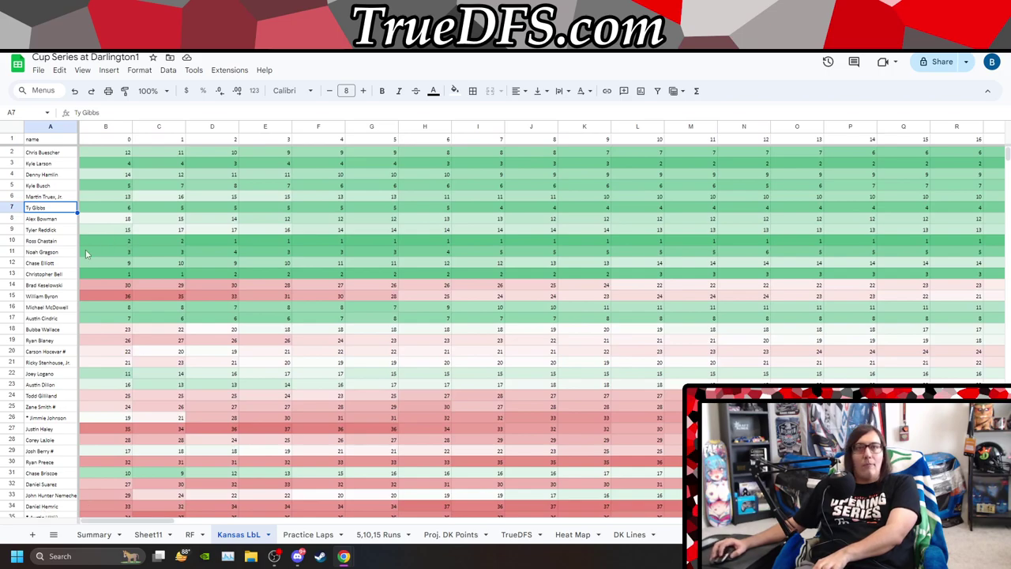
pyautogui.press('Down')
pyautogui.press('Down')
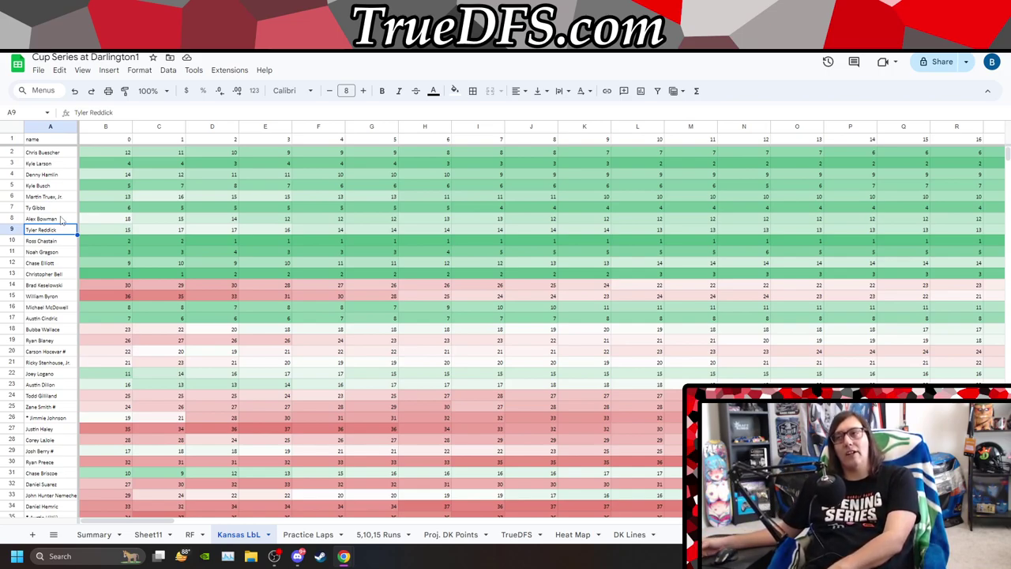
pyautogui.press('Down')
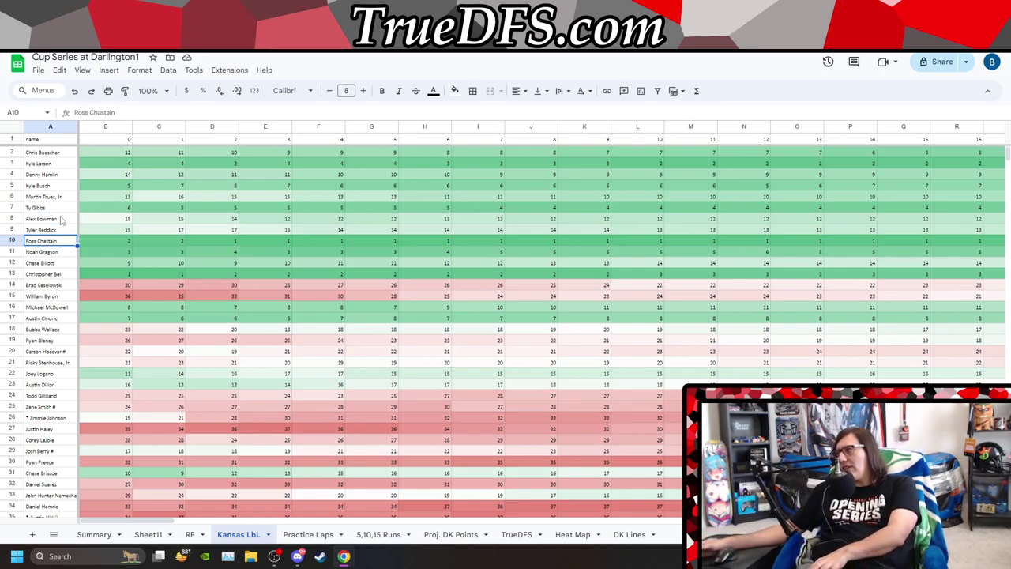
pyautogui.press('Up')
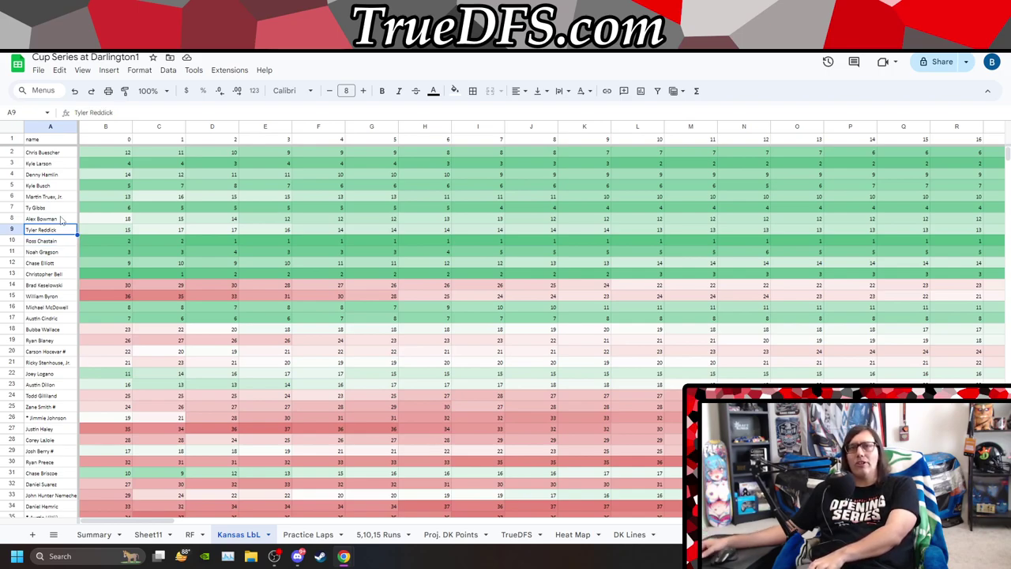
# Examine Tyler Reddick's lap-by-lap positions from lap 0 through lap 30, ending back at lap 0.
pyautogui.press('Right')
pyautogui.press('Right')
pyautogui.press('Right')
pyautogui.press('Right')
pyautogui.press('Right')
pyautogui.press('Right')
pyautogui.press('Right')
pyautogui.press('Right')
pyautogui.press('Right')
pyautogui.press('Right')
pyautogui.press('Right')
pyautogui.press('Right')
pyautogui.press('Right')
pyautogui.press('Right')
pyautogui.press('Right')
pyautogui.press('Right')
pyautogui.press('Right')
pyautogui.press('Right')
pyautogui.press('Right')
pyautogui.press('Right')
pyautogui.press('Right')
pyautogui.press('Right')
pyautogui.press('Right')
pyautogui.press('Right')
pyautogui.press('Right')
pyautogui.press('Right')
pyautogui.press('Right')
pyautogui.press('Right')
pyautogui.press('Right')
pyautogui.press('Right')
pyautogui.press('Right')
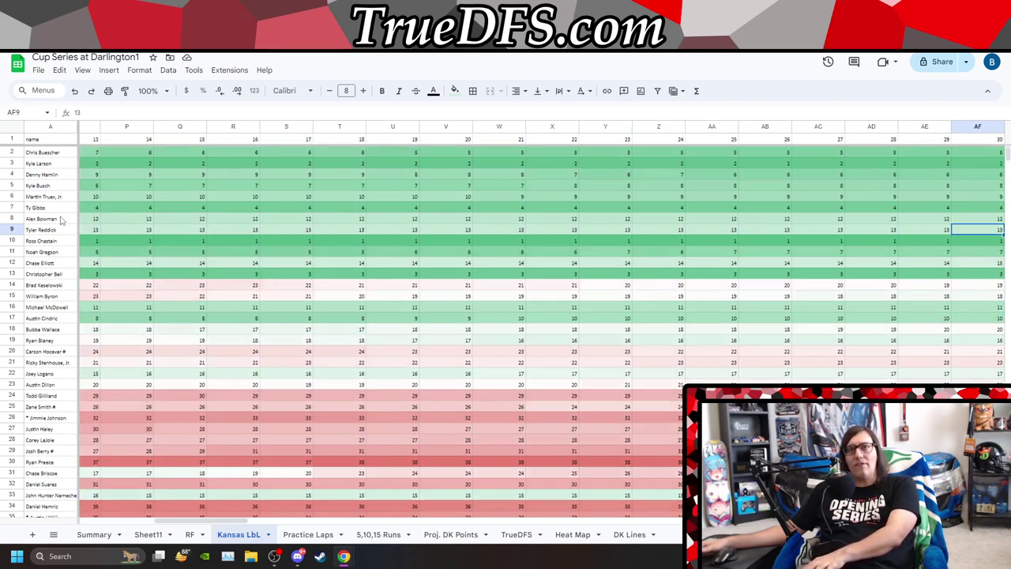
pyautogui.press('Left')
pyautogui.press('Left')
pyautogui.press('Left')
pyautogui.press('Left')
pyautogui.press('Left')
pyautogui.press('Left')
pyautogui.press('Left')
pyautogui.press('Left')
pyautogui.press('Left')
pyautogui.press('Left')
pyautogui.press('Left')
pyautogui.press('Left')
pyautogui.press('Left')
pyautogui.press('Left')
pyautogui.press('Left')
pyautogui.press('Left')
pyautogui.press('Left')
pyautogui.press('Left')
pyautogui.press('Left')
pyautogui.press('Left')
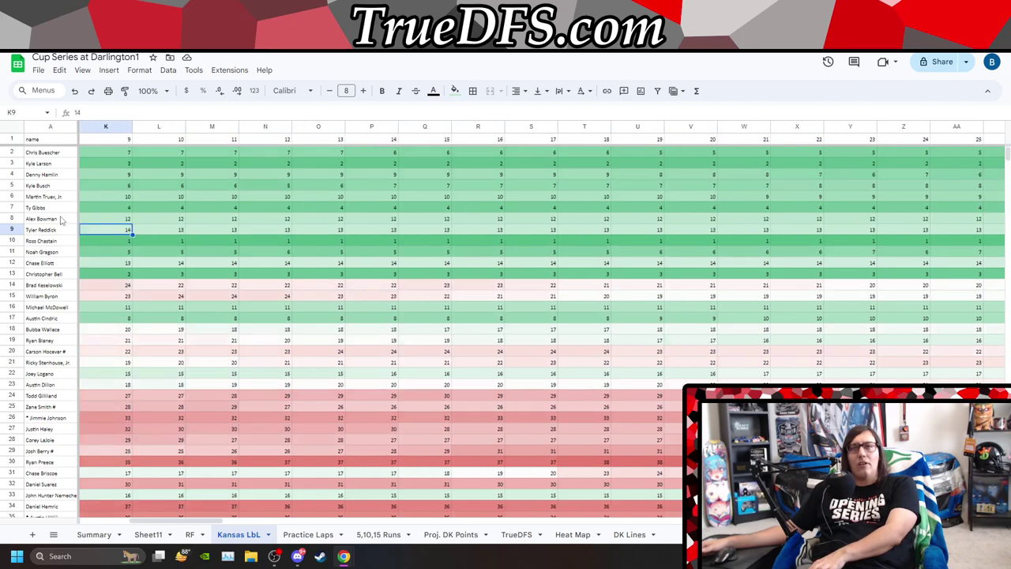
pyautogui.press('Left')
pyautogui.press('Left')
pyautogui.press('Left')
pyautogui.press('Left')
pyautogui.press('Left')
pyautogui.press('Left')
pyautogui.press('Left')
pyautogui.press('Left')
pyautogui.press('Left')
# Compare the lap 0 positions of the drivers around Martin Truex, Jr. and Ty Gibbs, ending on Truex's row.
pyautogui.press('Up')
pyautogui.press('Up')
pyautogui.press('Up')
pyautogui.press('Down')
pyautogui.press('Down')
pyautogui.press('Up')
pyautogui.press('Up')
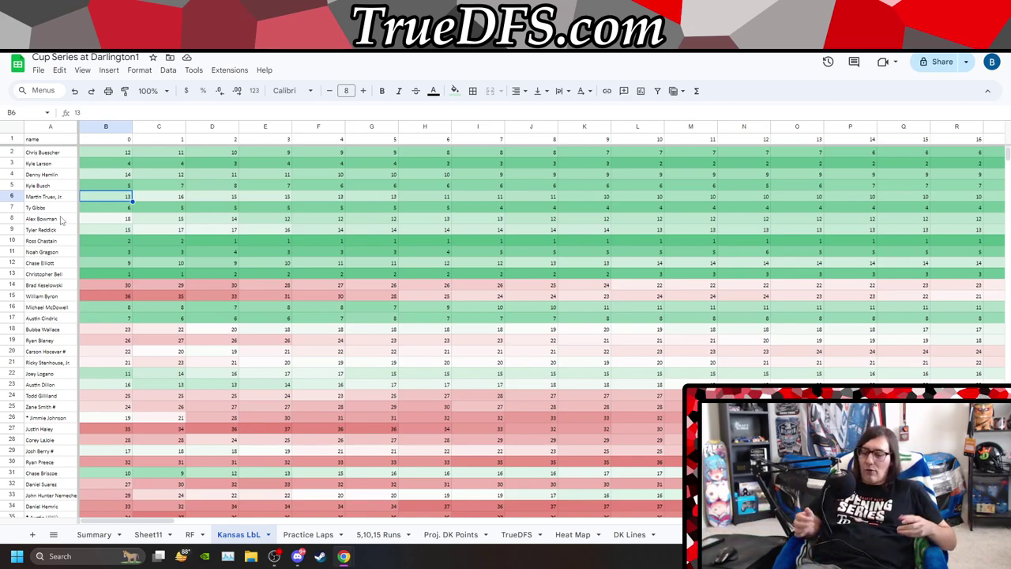
pyautogui.press('Down')
pyautogui.press('Down')
pyautogui.press('Down')
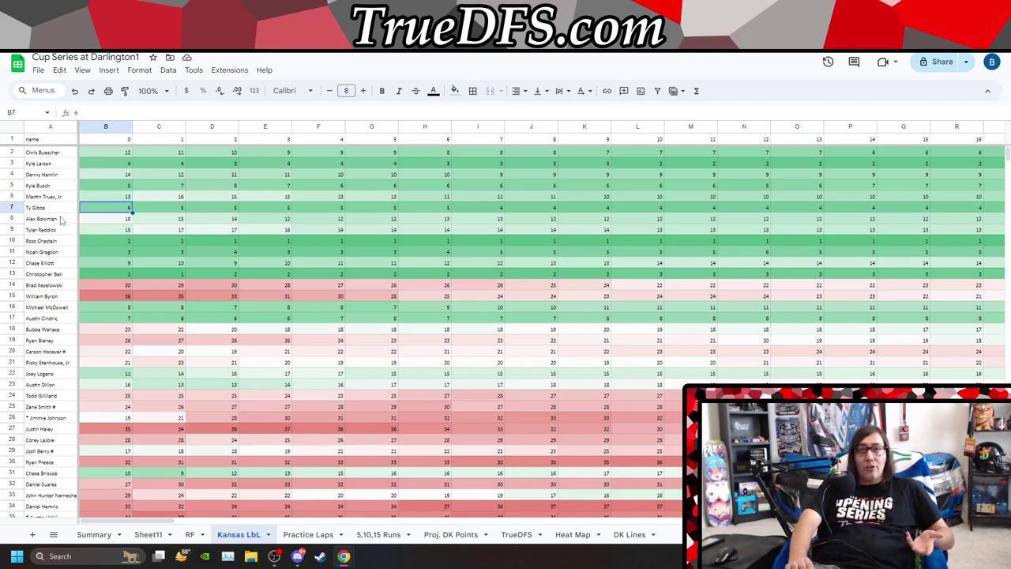
pyautogui.press('Up')
pyautogui.press('Up')
pyautogui.press('Up')
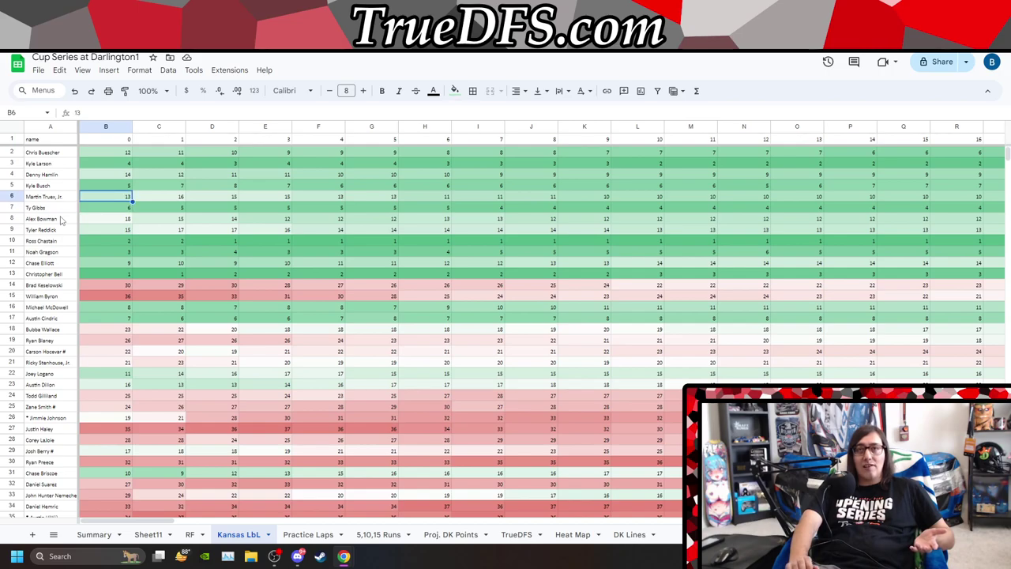
# Examine Martin Truex, Jr.'s lap-by-lap positions from lap 0 through lap 30.
pyautogui.press('Right')
pyautogui.press('Right')
pyautogui.press('Right')
pyautogui.press('Right')
pyautogui.press('Right')
pyautogui.press('Right')
pyautogui.press('Right')
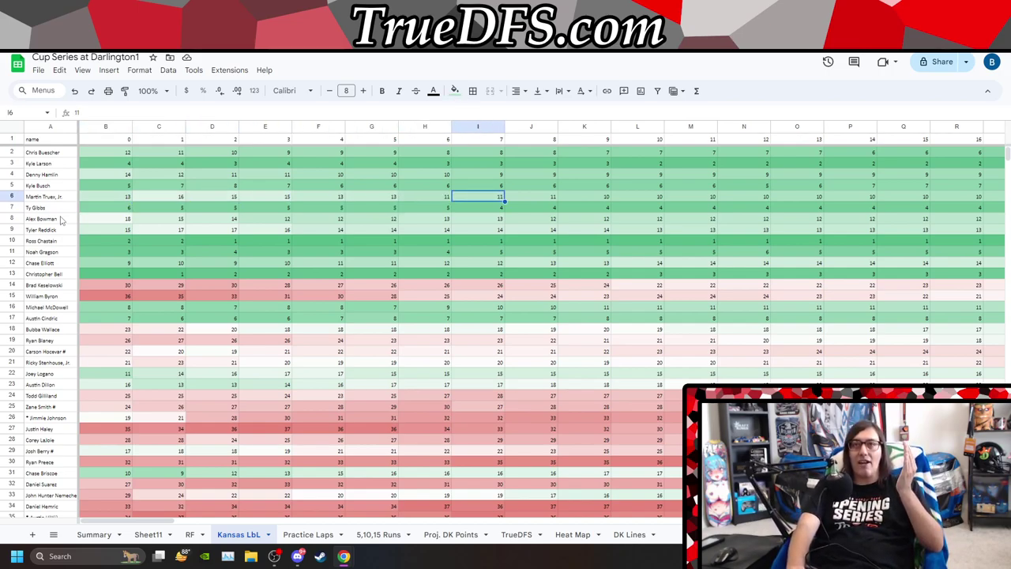
pyautogui.press('Left')
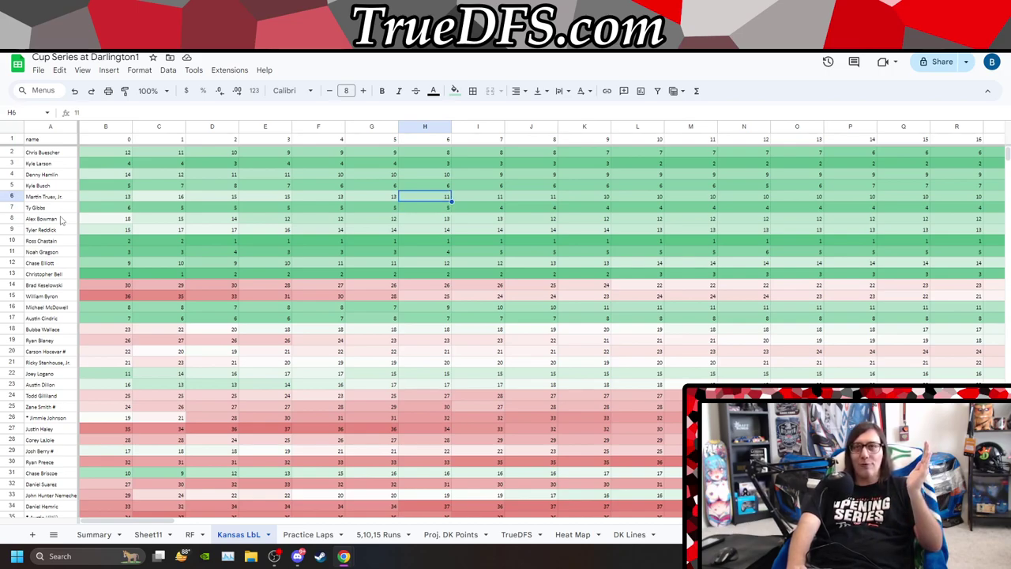
pyautogui.press('Right')
pyautogui.press('Right')
pyautogui.press('Right')
pyautogui.press('Right')
pyautogui.press('Right')
pyautogui.press('Right')
pyautogui.press('Right')
pyautogui.press('Right')
pyautogui.press('Right')
pyautogui.press('Right')
pyautogui.press('Right')
pyautogui.press('Right')
pyautogui.press('Right')
pyautogui.press('Right')
pyautogui.press('Right')
pyautogui.press('Right')
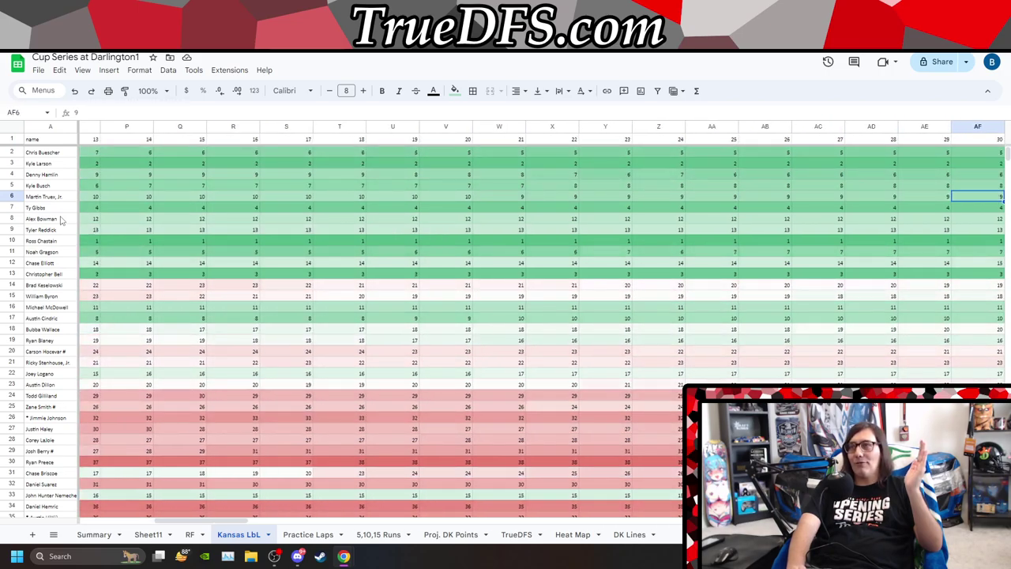
# Follow Martin Truex, Jr.'s running positions from lap 30 through the laps 32 to 35 shuffle and on to lap 58.
pyautogui.press('Right')
pyautogui.press('Right')
pyautogui.press('Right')
pyautogui.press('Right')
pyautogui.press('Right')
pyautogui.press('Right')
pyautogui.press('Right')
pyautogui.press('Right')
pyautogui.press('Right')
pyautogui.press('Right')
pyautogui.press('Right')
pyautogui.press('Right')
pyautogui.press('Right')
pyautogui.press('Right')
pyautogui.press('Right')
pyautogui.press('Right')
pyautogui.press('Right')
pyautogui.press('Right')
pyautogui.press('Right')
pyautogui.press('Right')
pyautogui.press('Right')
pyautogui.press('Right')
pyautogui.press('Right')
pyautogui.press('Right')
pyautogui.press('Right')
pyautogui.press('Right')
pyautogui.press('Right')
pyautogui.press('Right')
pyautogui.press('Right')
pyautogui.press('Right')
pyautogui.press('Right')
pyautogui.press('Right')
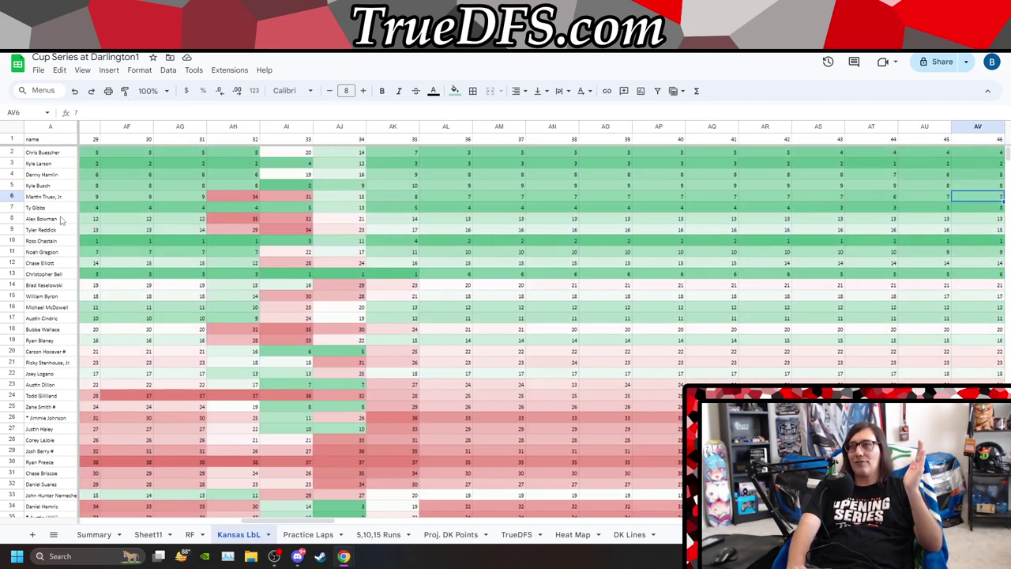
pyautogui.press('Left')
pyautogui.press('Left')
pyautogui.press('Left')
pyautogui.press('Left')
pyautogui.press('Left')
pyautogui.press('Left')
pyautogui.press('Left')
pyautogui.press('Left')
pyautogui.press('Left')
pyautogui.press('Left')
pyautogui.press('Left')
pyautogui.press('Left')
pyautogui.press('Left')
pyautogui.press('Left')
pyautogui.press('Left')
pyautogui.press('Left')
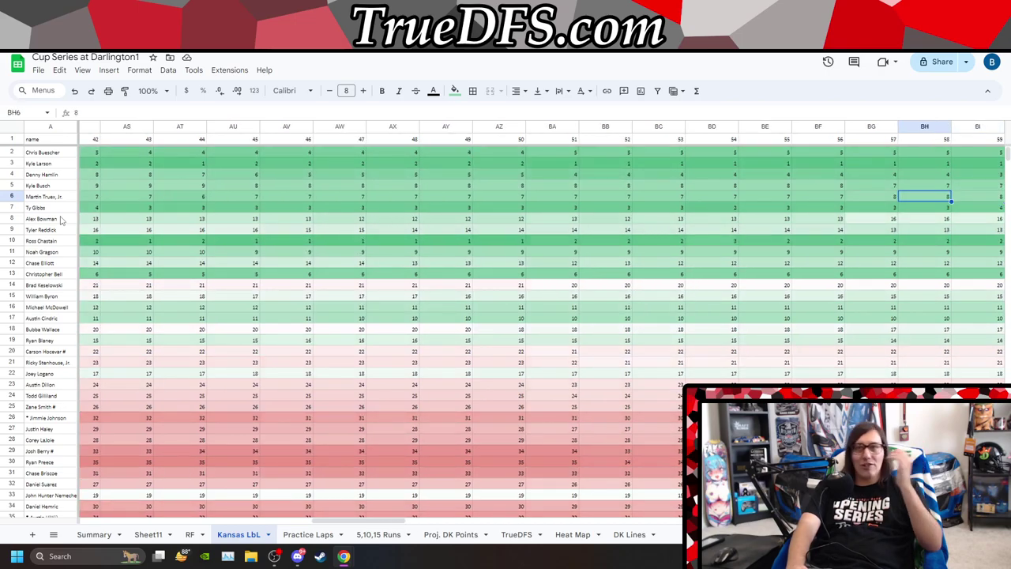
# Trace Martin Truex, Jr.'s running positions back from lap 58 to the opening laps.
pyautogui.press('Left')
pyautogui.press('Left')
pyautogui.press('Left')
pyautogui.press('Left')
pyautogui.press('Left')
pyautogui.press('Left')
pyautogui.press('Left')
pyautogui.press('Left')
pyautogui.press('Left')
pyautogui.press('Left')
pyautogui.press('Left')
pyautogui.press('Left')
pyautogui.press('Left')
pyautogui.press('Left')
pyautogui.press('Left')
pyautogui.press('Left')
pyautogui.press('Left')
pyautogui.press('Left')
pyautogui.press('Left')
pyautogui.press('Left')
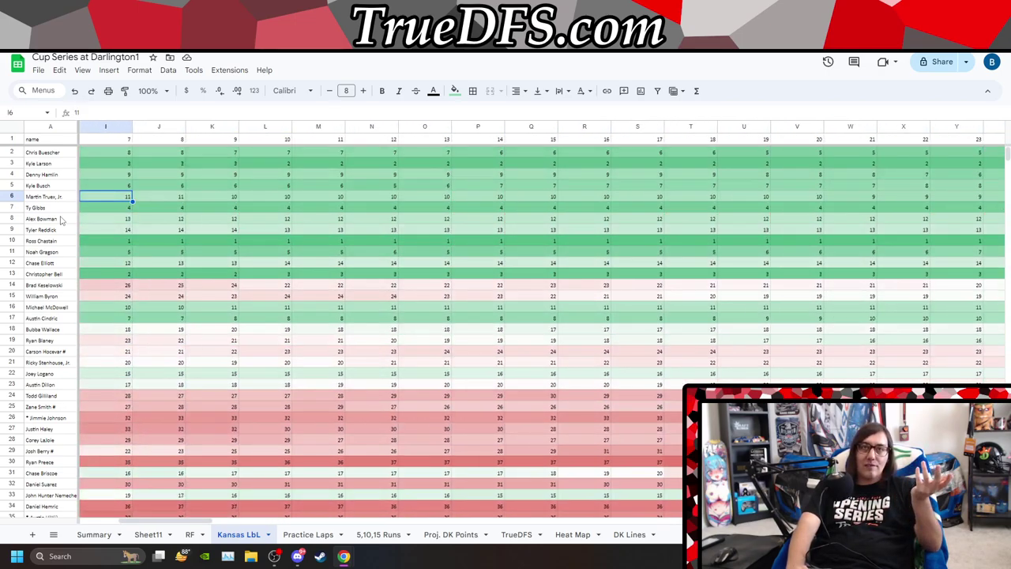
# Move down the driver list from Martin Truex, Jr. past Ross Chastain and Chase Elliott to Christopher Bell.
pyautogui.press('Down')
pyautogui.press('Down')
pyautogui.press('Down')
pyautogui.press('Down')
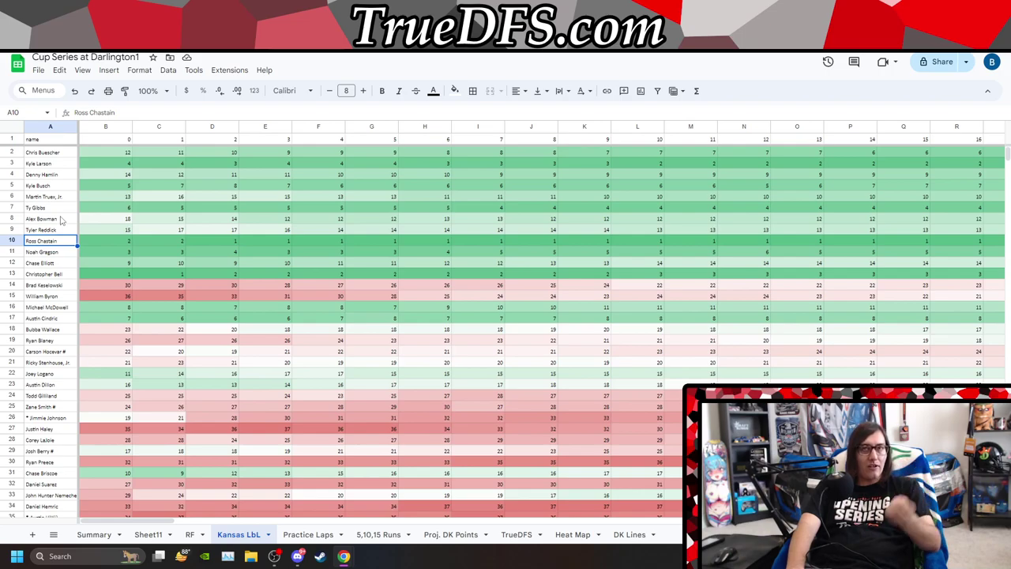
pyautogui.press('Down')
pyautogui.press('Down')
pyautogui.press('Down')
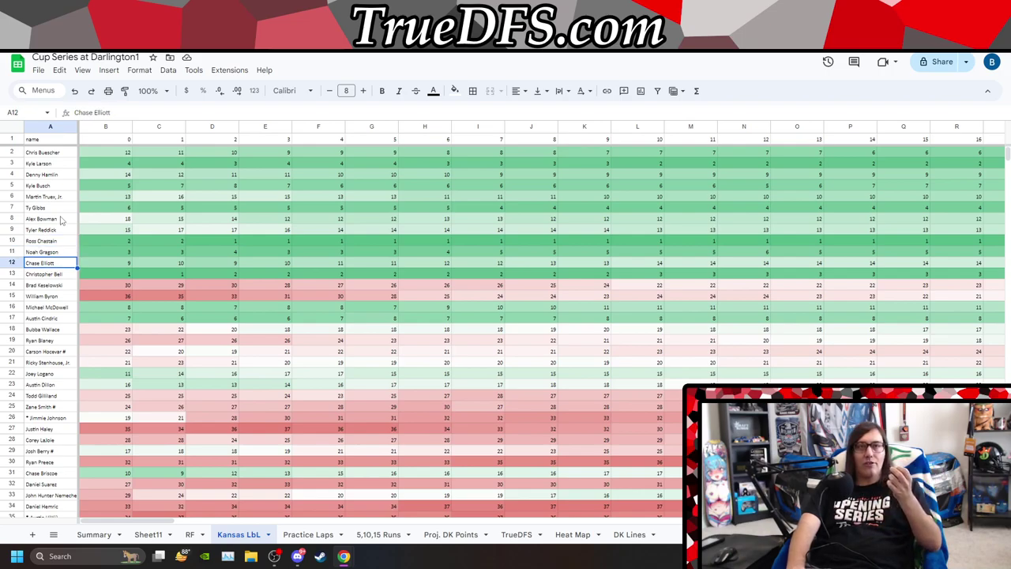
# Examine Christopher Bell's lap-by-lap positions from the start of the race through lap 114.
pyautogui.press('Right')
pyautogui.press('Right')
pyautogui.press('Right')
pyautogui.press('Right')
pyautogui.press('Right')
pyautogui.press('Right')
pyautogui.press('Right')
pyautogui.press('Right')
pyautogui.press('Right')
pyautogui.press('Right')
pyautogui.press('Right')
pyautogui.press('Right')
pyautogui.press('Right')
pyautogui.press('Right')
pyautogui.press('Right')
pyautogui.press('Right')
pyautogui.press('Right')
pyautogui.press('Right')
pyautogui.press('Right')
pyautogui.press('Right')
pyautogui.press('Right')
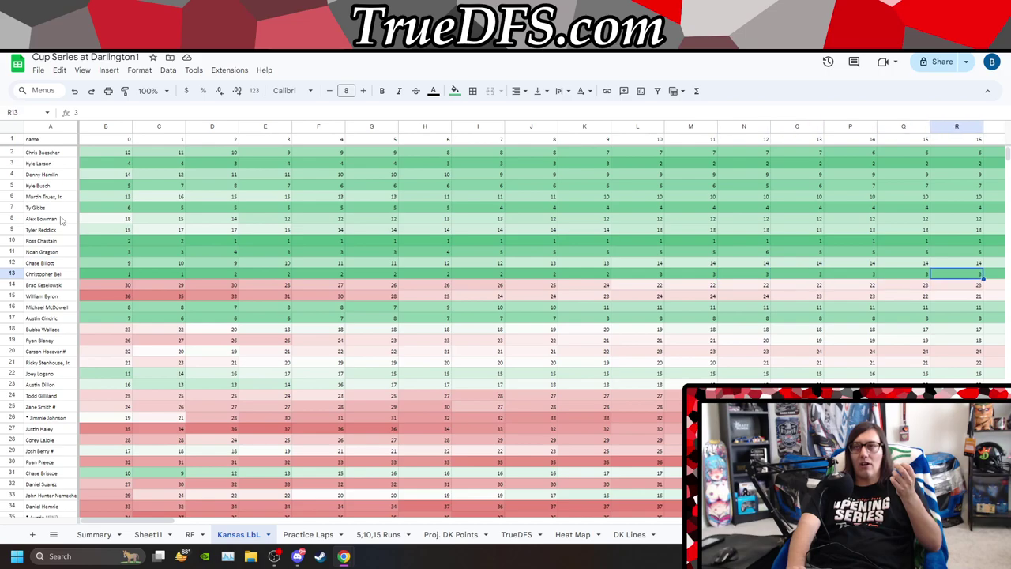
pyautogui.press('Right')
pyautogui.press('Right')
pyautogui.press('Right')
pyautogui.press('Right')
pyautogui.press('Right')
pyautogui.press('Right')
pyautogui.press('Right')
pyautogui.press('Right')
pyautogui.press('Right')
pyautogui.press('Right')
pyautogui.press('Right')
pyautogui.press('Right')
pyautogui.press('Right')
pyautogui.press('Right')
pyautogui.press('Right')
pyautogui.press('Right')
pyautogui.press('Right')
pyautogui.press('Right')
pyautogui.press('Right')
pyautogui.press('Right')
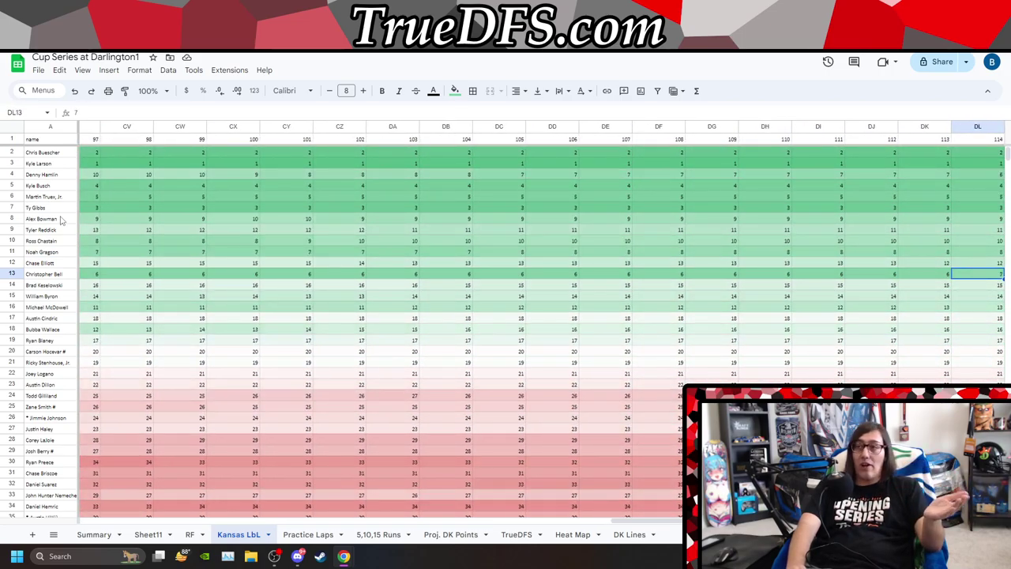
# Follow Christopher Bell's running positions from lap 114 on to lap 166, then back to lap 141.
pyautogui.press('Right')
pyautogui.press('Right')
pyautogui.press('Right')
pyautogui.press('Right')
pyautogui.press('Right')
pyautogui.press('Right')
pyautogui.press('Right')
pyautogui.press('Right')
pyautogui.press('Right')
pyautogui.press('Right')
pyautogui.press('Right')
pyautogui.press('Right')
pyautogui.press('Right')
pyautogui.press('Right')
pyautogui.press('Right')
pyautogui.press('Right')
pyautogui.press('Right')
pyautogui.press('Right')
pyautogui.press('Right')
pyautogui.press('Right')
pyautogui.press('Right')
pyautogui.press('Right')
pyautogui.press('Right')
pyautogui.press('Right')
pyautogui.press('Right')
pyautogui.press('Right')
pyautogui.press('Right')
pyautogui.press('Right')
pyautogui.press('Right')
pyautogui.press('Right')
pyautogui.press('Right')
pyautogui.press('Right')
pyautogui.press('Right')
pyautogui.press('Right')
pyautogui.press('Right')
pyautogui.press('Right')
pyautogui.press('Right')
pyautogui.press('Right')
pyautogui.press('Right')
pyautogui.press('Right')
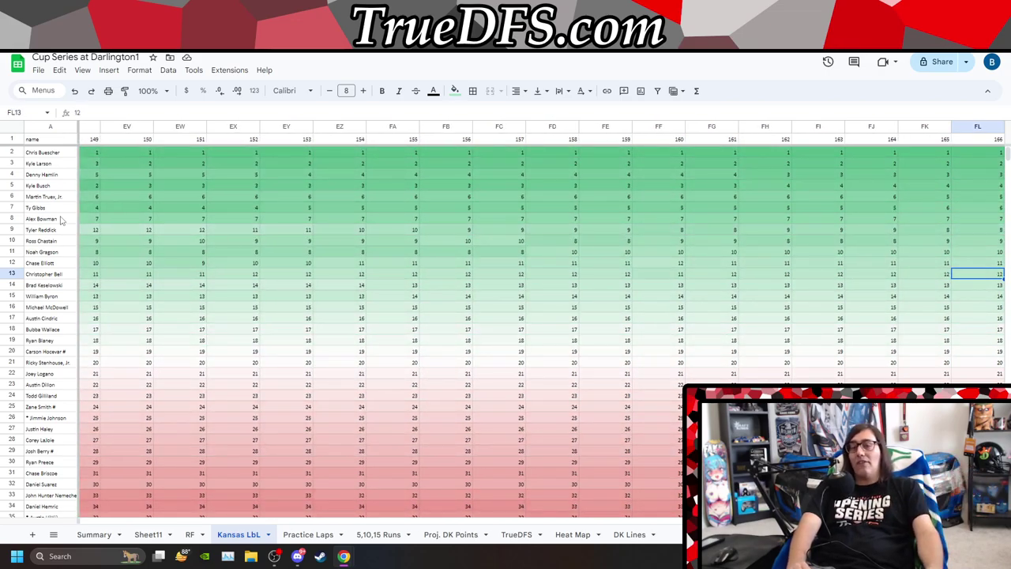
pyautogui.press('Left')
pyautogui.press('Left')
pyautogui.press('Left')
pyautogui.press('Left')
pyautogui.press('Left')
pyautogui.press('Left')
pyautogui.press('Left')
pyautogui.press('Left')
pyautogui.press('Left')
pyautogui.press('Left')
pyautogui.press('Left')
pyautogui.press('Left')
pyautogui.press('Left')
pyautogui.press('Left')
pyautogui.press('Left')
pyautogui.press('Left')
pyautogui.press('Left')
pyautogui.press('Left')
pyautogui.press('Left')
pyautogui.press('Left')
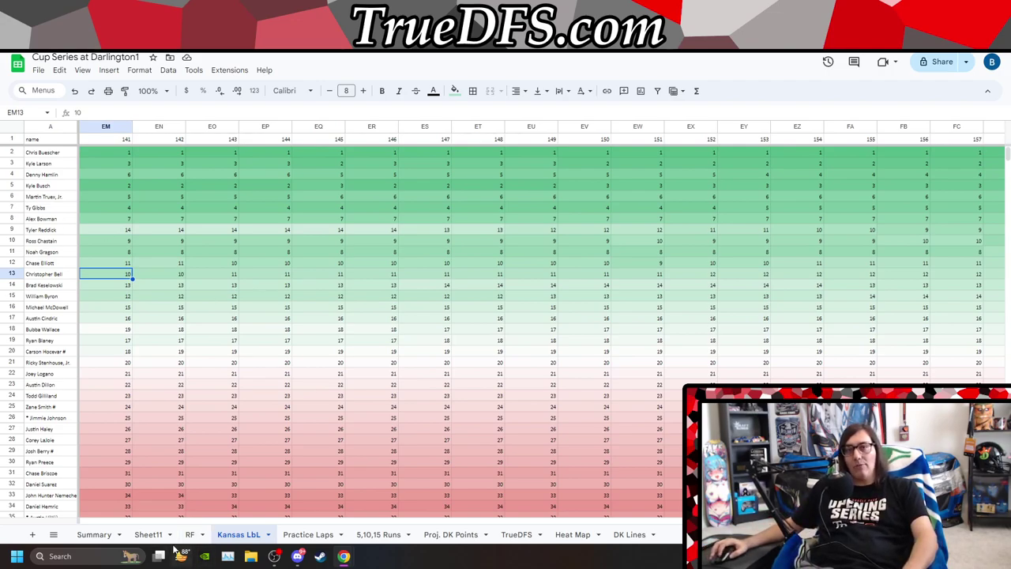
# Search the RF sheet for "bell" and select Christopher Bell's entry in the KANSAS124 column.
pyautogui.click(191, 536)
pyautogui.click(839, 249)
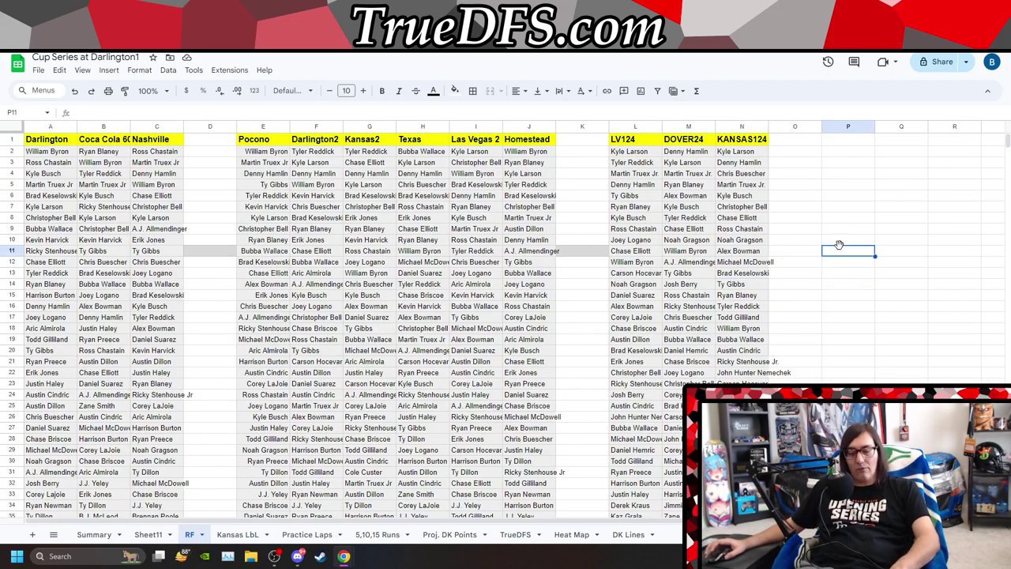
pyautogui.hotkey('ctrl', 'f')
pyautogui.write('bell')
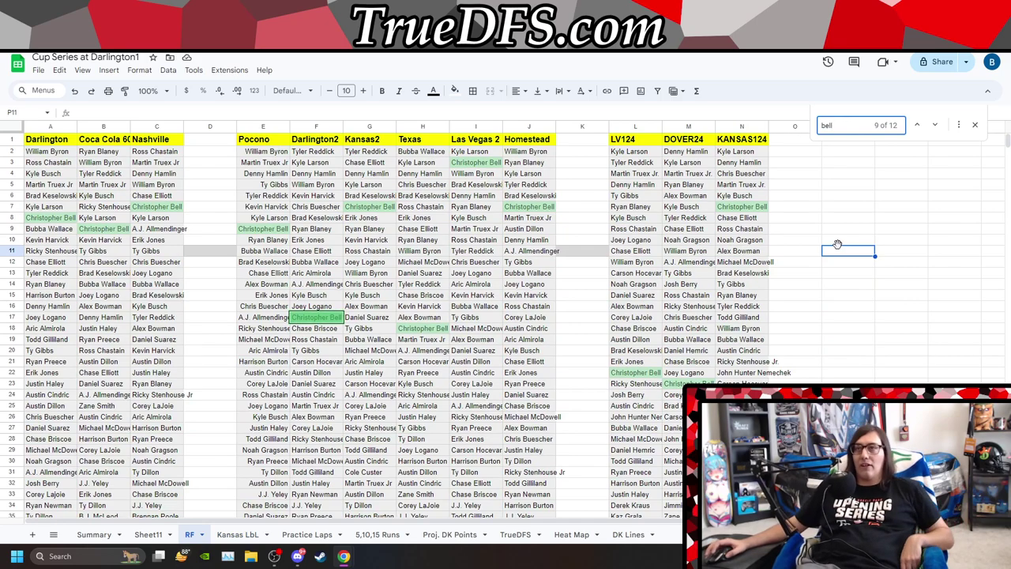
pyautogui.click(734, 208)
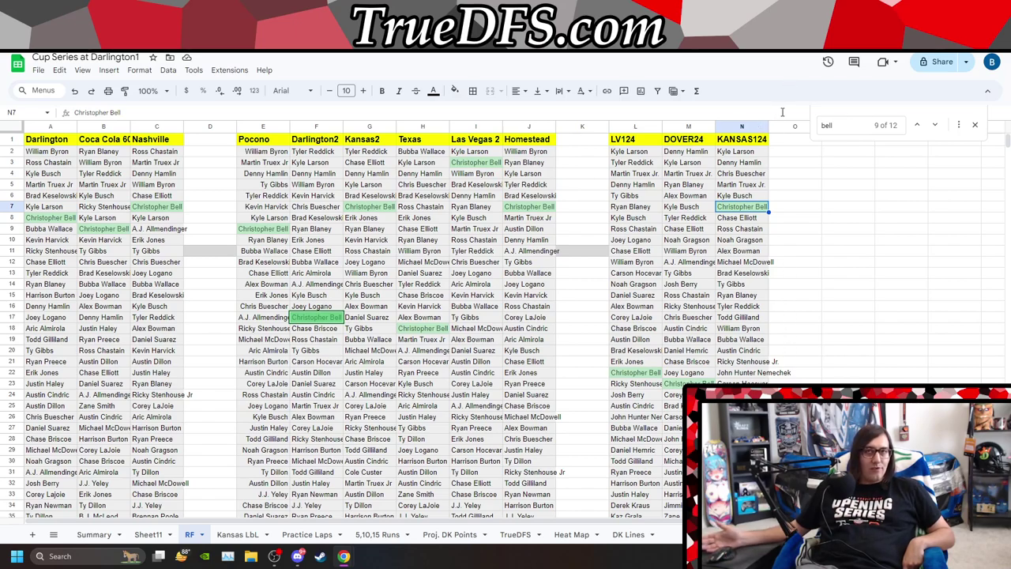
# Return to the Kansas LbL sheet and select Todd Gilliland's lap 141 position.
pyautogui.click(237, 535)
pyautogui.scroll(-3, 107, 345)
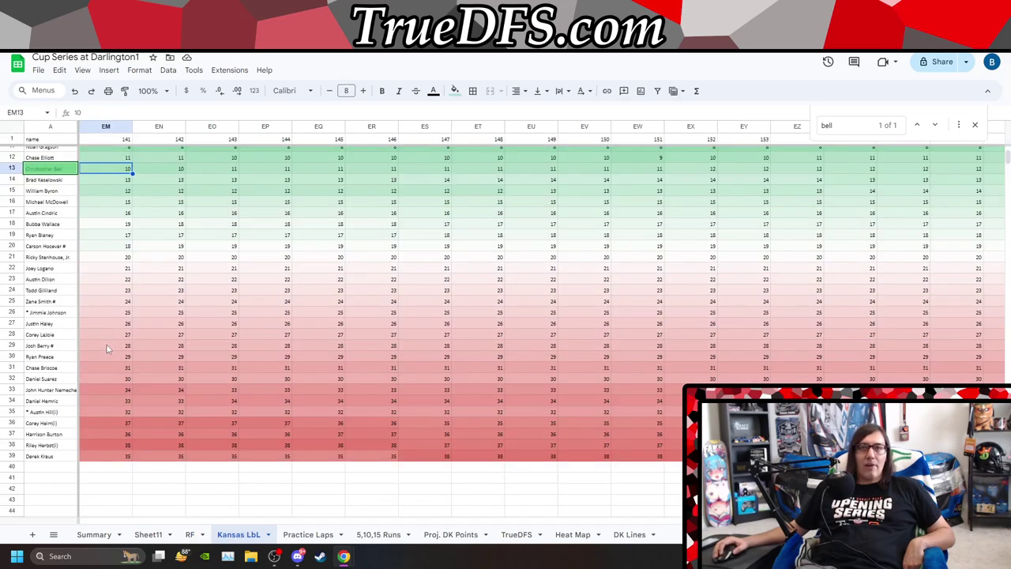
pyautogui.scroll(2, 106, 348)
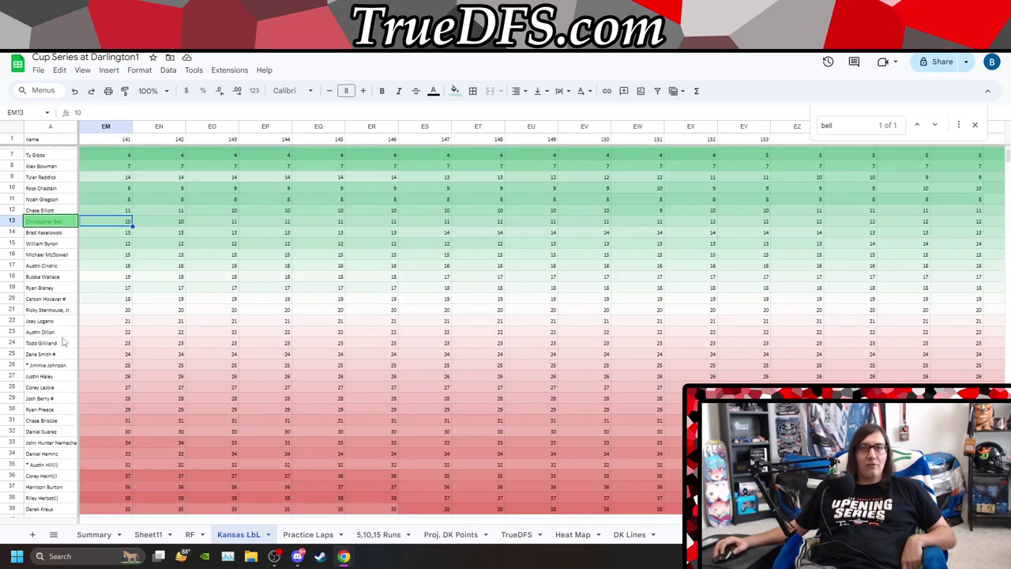
pyautogui.click(95, 345)
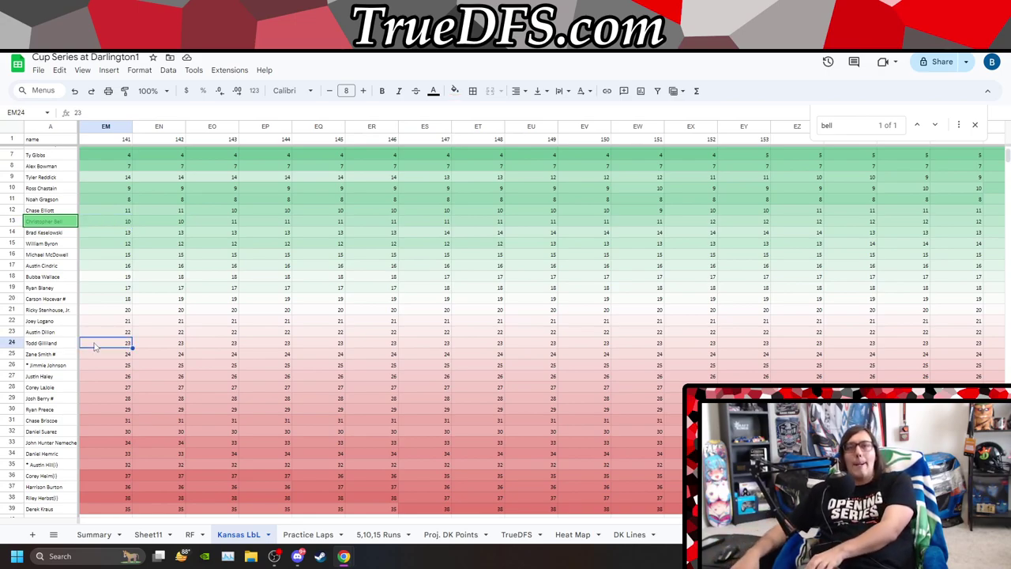
# Compare the lap 141 positions of the drivers listed below Todd Gilliland, ending on Harrison Burton's row.
pyautogui.press('Down')
pyautogui.press('Down')
pyautogui.press('Down')
pyautogui.press('Down')
pyautogui.press('Down')
pyautogui.press('Down')
pyautogui.press('Down')
pyautogui.press('Down')
pyautogui.press('Down')
pyautogui.press('Down')
pyautogui.press('Down')
pyautogui.press('Down')
pyautogui.press('Down')
pyautogui.press('Down')
pyautogui.press('Down')
pyautogui.press('Down')
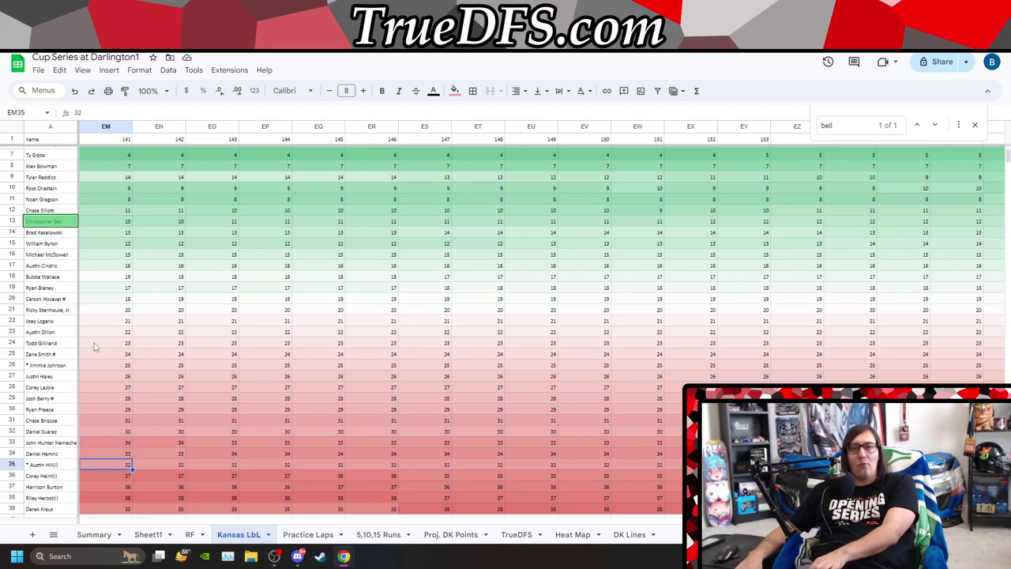
pyautogui.press('Up')
pyautogui.press('Up')
pyautogui.press('Up')
pyautogui.press('Up')
pyautogui.press('Up')
pyautogui.press('Up')
pyautogui.press('Up')
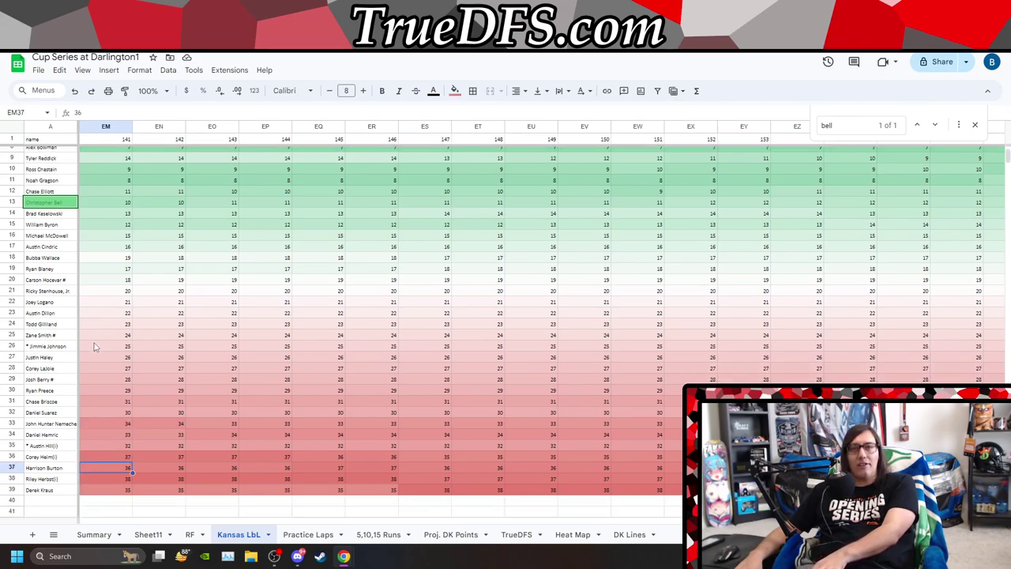
# Follow John Hunter Nemechek's running positions from lap 141 forward to lap 152.
pyautogui.press('Left')
pyautogui.press('Right')
pyautogui.press('Right')
pyautogui.press('Right')
pyautogui.press('Right')
pyautogui.press('Right')
pyautogui.press('Right')
pyautogui.press('Right')
pyautogui.press('Right')
pyautogui.press('Right')
pyautogui.press('Right')
pyautogui.press('Right')
pyautogui.press('Right')
pyautogui.press('Right')
pyautogui.press('Right')
pyautogui.press('Right')
pyautogui.press('Right')
pyautogui.press('Right')
pyautogui.press('Right')
pyautogui.press('Right')
pyautogui.press('Right')
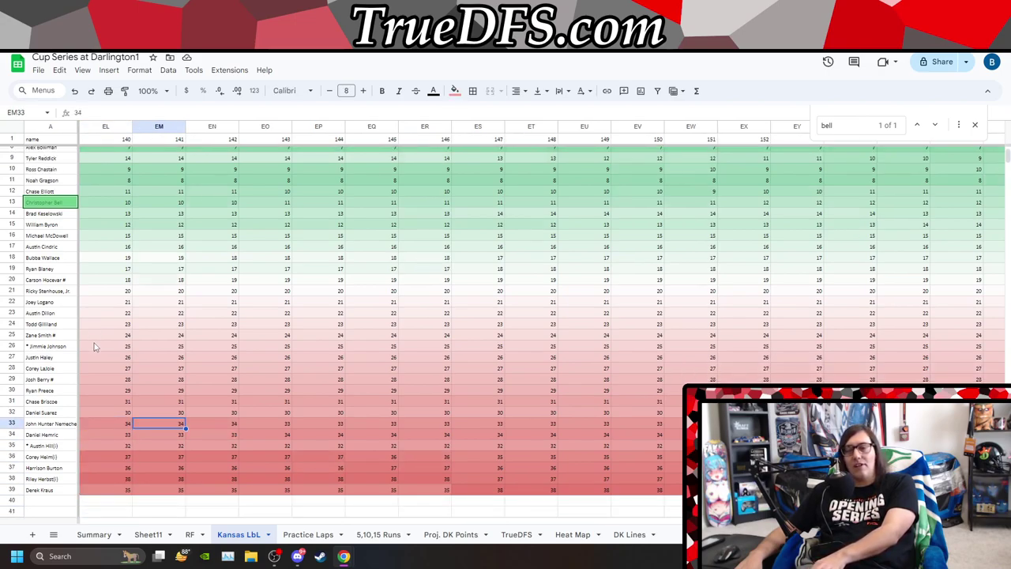
# Trace John Hunter Nemechek's running positions from lap 152 back through laps 91 and 30 to the start of the race.
pyautogui.press('Left')
pyautogui.press('Left')
pyautogui.press('Left')
pyautogui.press('Left')
pyautogui.press('Left')
pyautogui.press('Left')
pyautogui.press('Left')
pyautogui.press('Left')
pyautogui.press('Left')
pyautogui.press('Left')
pyautogui.press('Left')
pyautogui.press('Left')
pyautogui.press('Left')
pyautogui.press('Left')
pyautogui.press('Left')
pyautogui.press('Left')
pyautogui.press('Left')
pyautogui.press('Left')
pyautogui.press('Left')
pyautogui.press('Left')
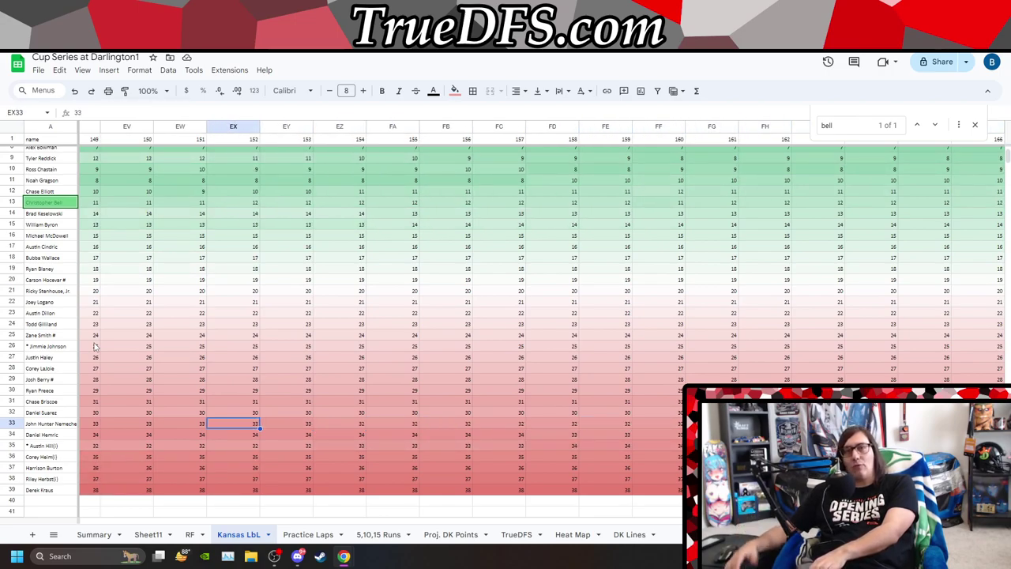
pyautogui.press('Left')
pyautogui.press('Left')
pyautogui.press('Left')
pyautogui.press('Left')
pyautogui.press('Left')
pyautogui.press('Left')
pyautogui.press('Left')
pyautogui.press('Left')
pyautogui.press('Left')
pyautogui.press('Left')
pyautogui.press('Left')
pyautogui.press('Left')
pyautogui.press('Left')
pyautogui.press('Left')
pyautogui.press('Left')
pyautogui.press('Left')
pyautogui.press('Left')
pyautogui.press('Left')
pyautogui.press('Left')
pyautogui.press('Left')
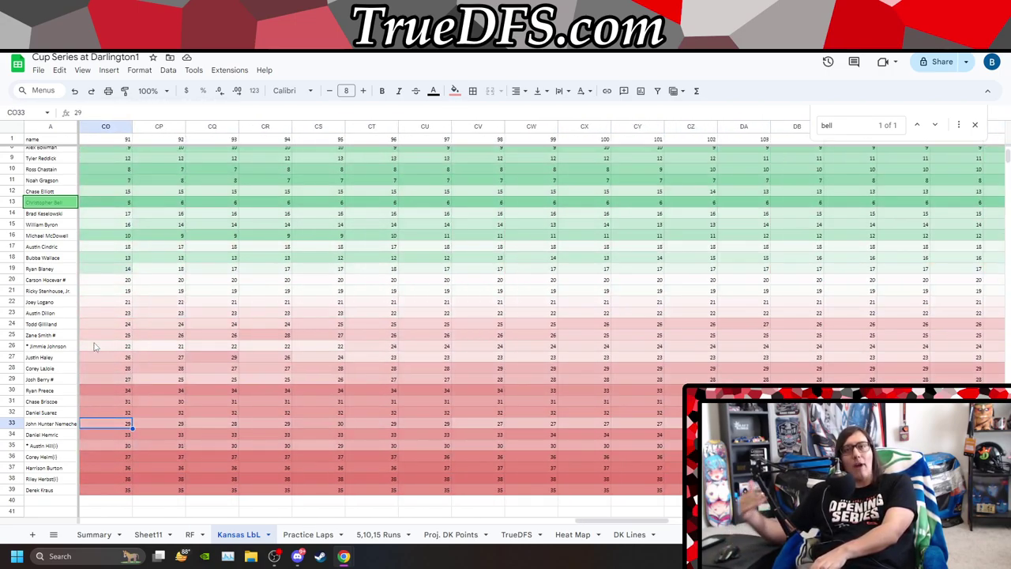
pyautogui.press('Left')
pyautogui.press('Left')
pyautogui.press('Left')
pyautogui.press('Left')
pyautogui.press('Left')
pyautogui.press('Left')
pyautogui.press('Left')
pyautogui.press('Left')
pyautogui.press('Left')
pyautogui.press('Left')
pyautogui.press('Left')
pyautogui.press('Left')
pyautogui.press('Left')
pyautogui.press('Left')
pyautogui.press('Left')
pyautogui.press('Left')
pyautogui.press('Left')
pyautogui.press('Left')
pyautogui.press('Left')
pyautogui.press('Left')
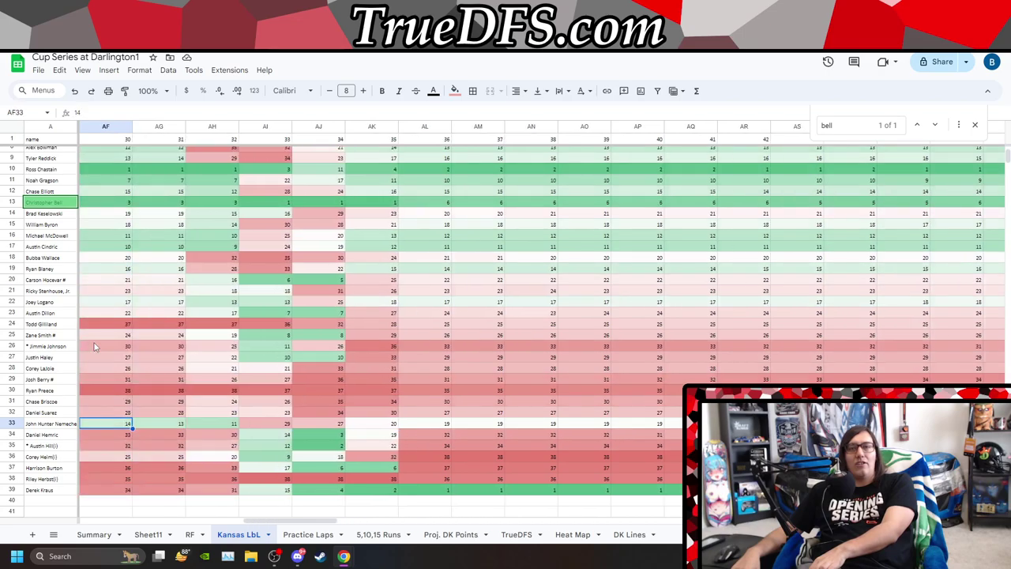
# Examine John Hunter Nemechek's opening positions lap by lap from lap 1 to lap 8.
pyautogui.press('Right')
pyautogui.press('Right')
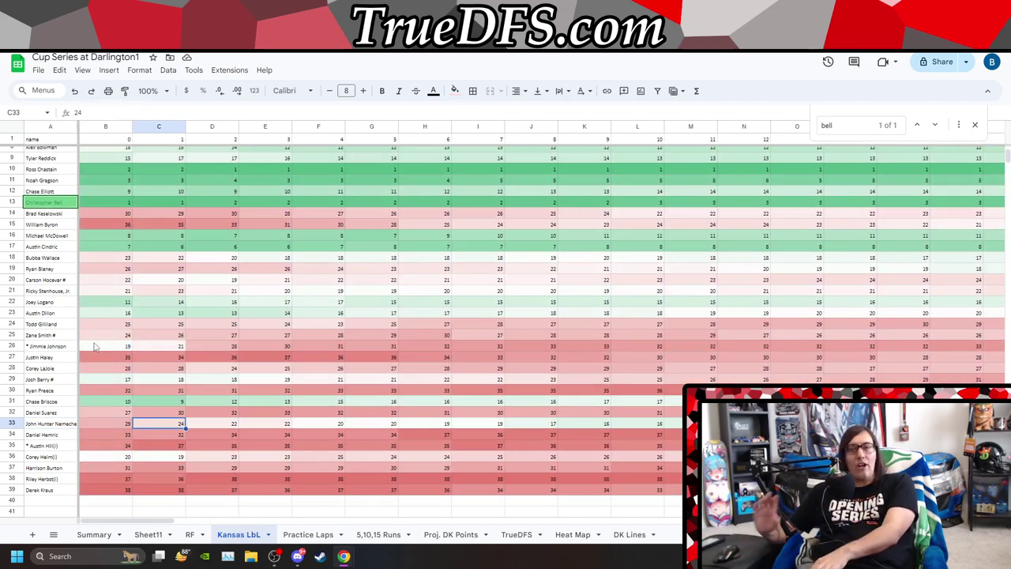
pyautogui.press('Right')
pyautogui.press('Right')
pyautogui.press('Right')
pyautogui.press('Right')
pyautogui.press('Right')
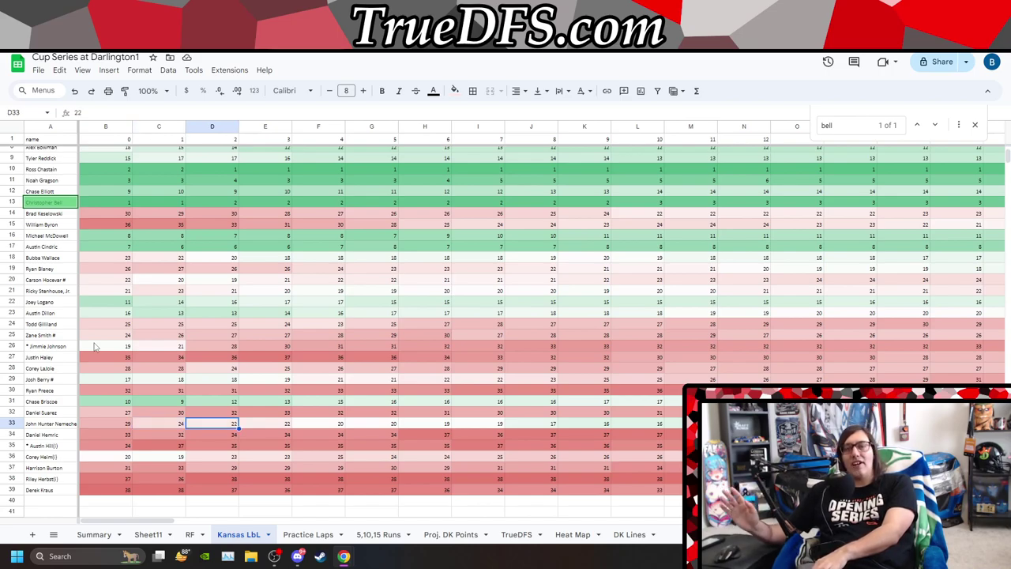
pyautogui.press('Right')
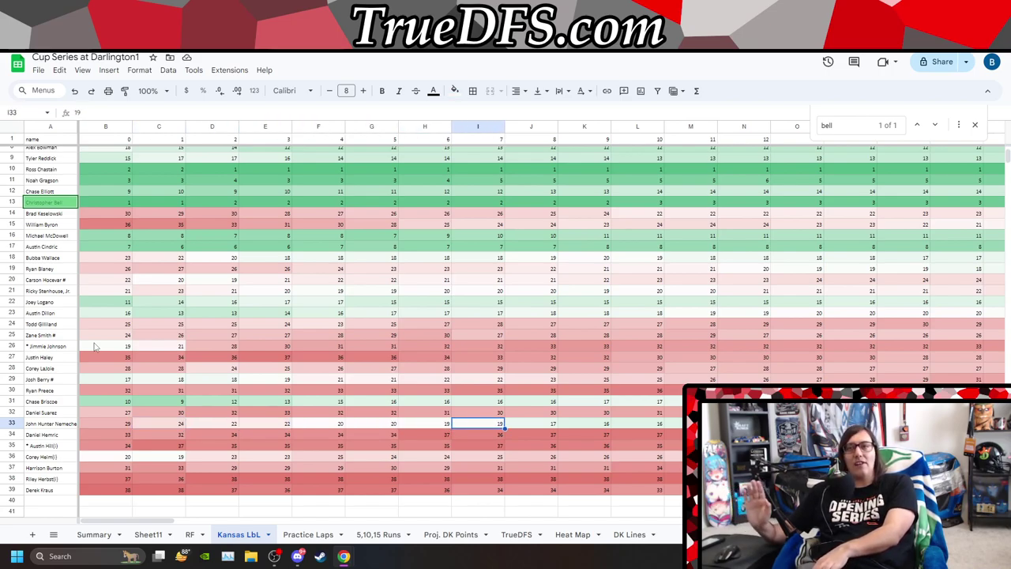
pyautogui.press('Right')
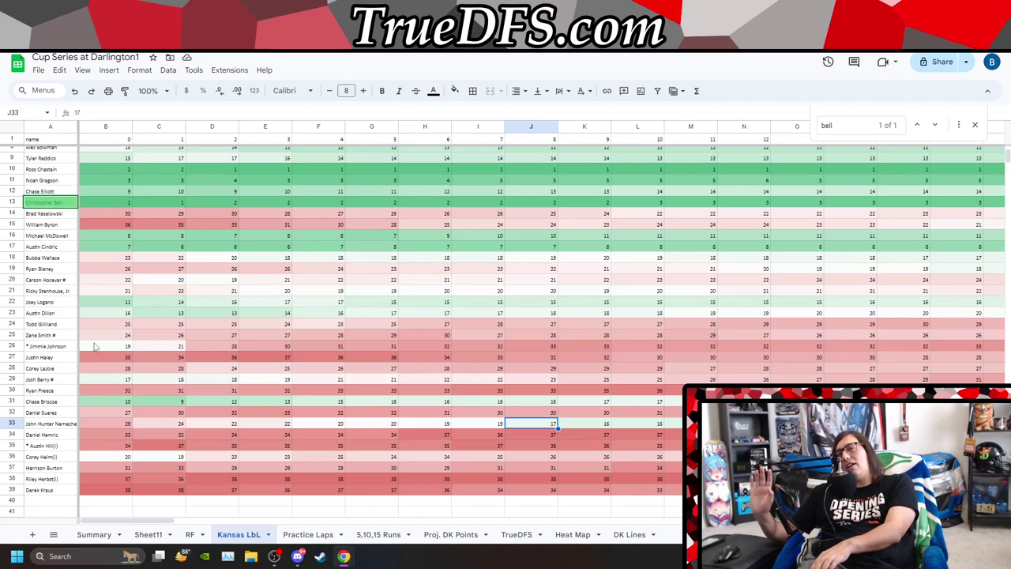
# Follow John Hunter Nemechek's running positions from lap 8 onward through lap 44.
pyautogui.press('Right')
pyautogui.press('Right')
pyautogui.press('Right')
pyautogui.press('Right')
pyautogui.press('Right')
pyautogui.press('Right')
pyautogui.press('Right')
pyautogui.press('Right')
pyautogui.press('Right')
pyautogui.press('Right')
pyautogui.press('Right')
pyautogui.press('Right')
pyautogui.press('Right')
pyautogui.press('Right')
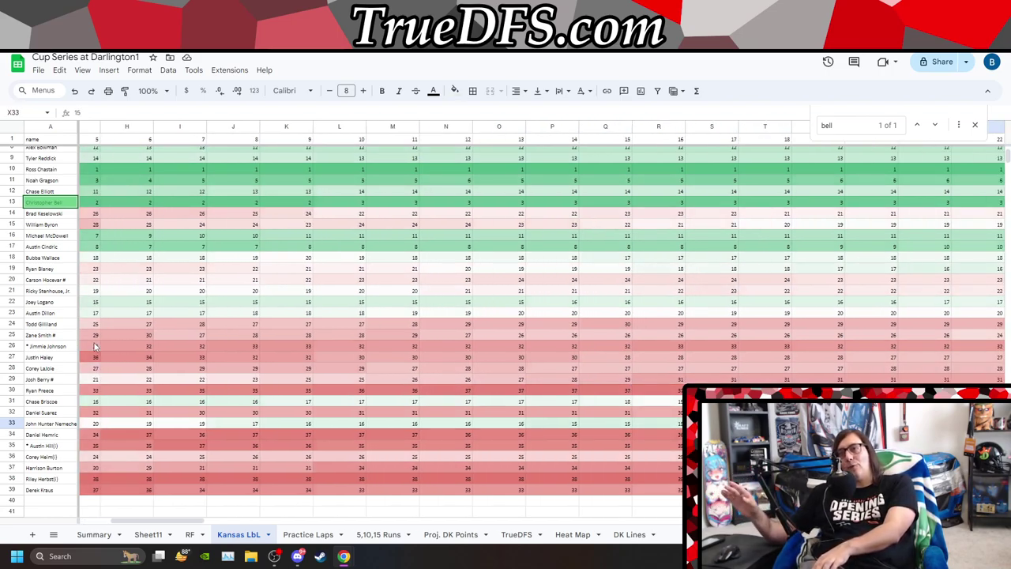
pyautogui.press('Right')
pyautogui.press('Right')
pyautogui.press('Right')
pyautogui.press('Right')
pyautogui.press('Right')
pyautogui.press('Right')
pyautogui.press('Right')
pyautogui.press('Right')
pyautogui.press('Right')
pyautogui.press('Right')
pyautogui.press('Right')
pyautogui.press('Right')
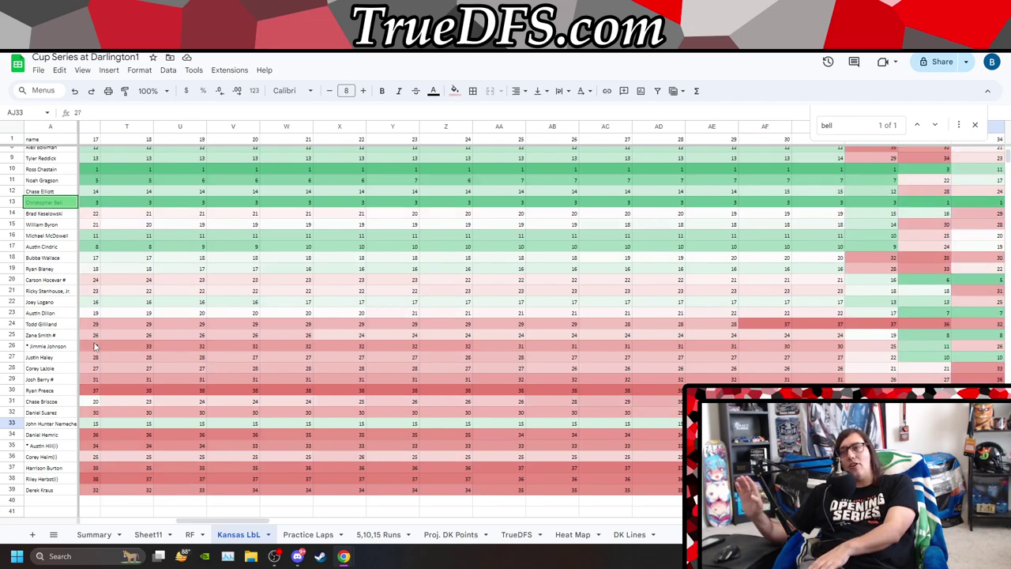
pyautogui.press('Right')
pyautogui.press('Right')
pyautogui.press('Right')
pyautogui.press('Right')
pyautogui.press('Right')
pyautogui.press('Right')
pyautogui.press('Right')
pyautogui.press('Right')
pyautogui.press('Right')
pyautogui.press('Right')
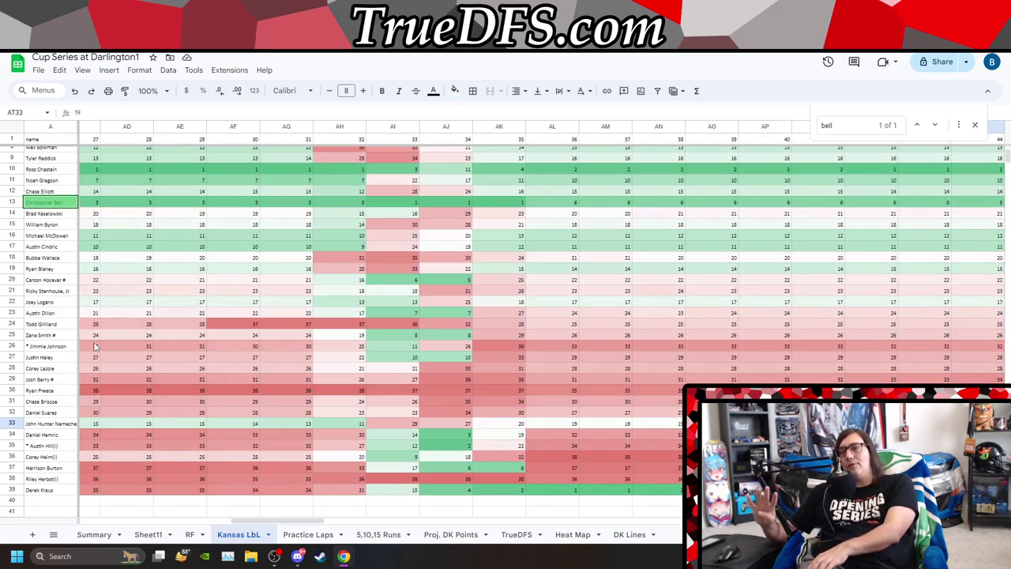
# Trace John Hunter Nemechek's running positions from lap 44 back to lap 30, and check laps 31 to 33.
pyautogui.press('Left')
pyautogui.press('Left')
pyautogui.press('Left')
pyautogui.press('Left')
pyautogui.press('Left')
pyautogui.press('Left')
pyautogui.press('Left')
pyautogui.press('Left')
pyautogui.press('Left')
pyautogui.press('Left')
pyautogui.press('Left')
pyautogui.press('Left')
pyautogui.press('Left')
pyautogui.press('Left')
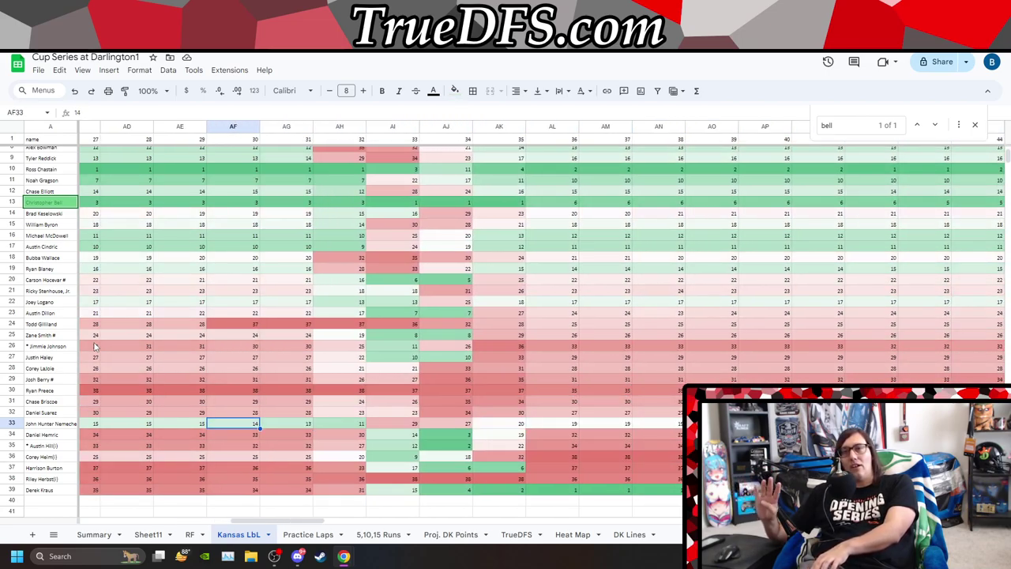
pyautogui.press('Right')
pyautogui.press('Right')
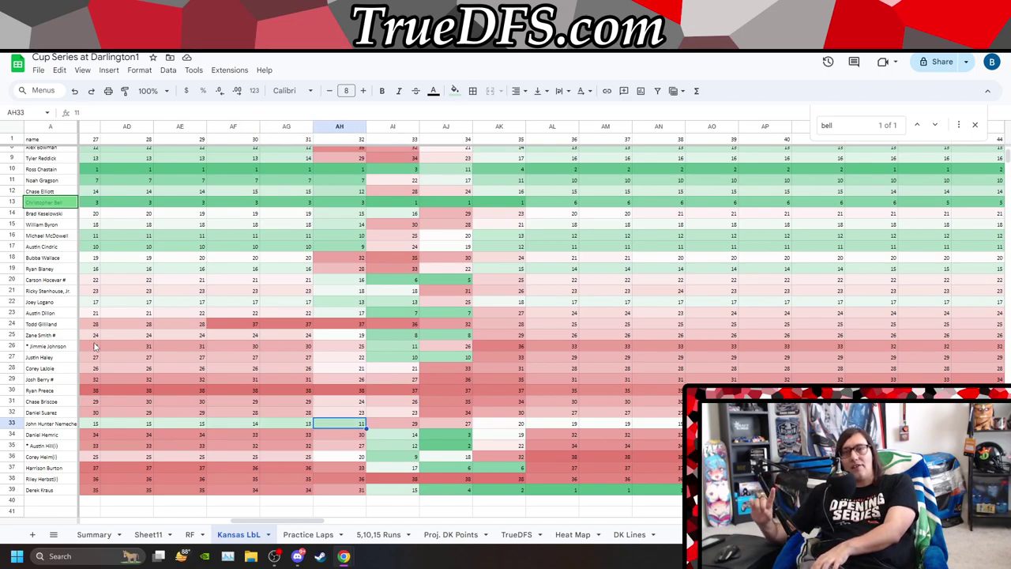
pyautogui.press('Right')
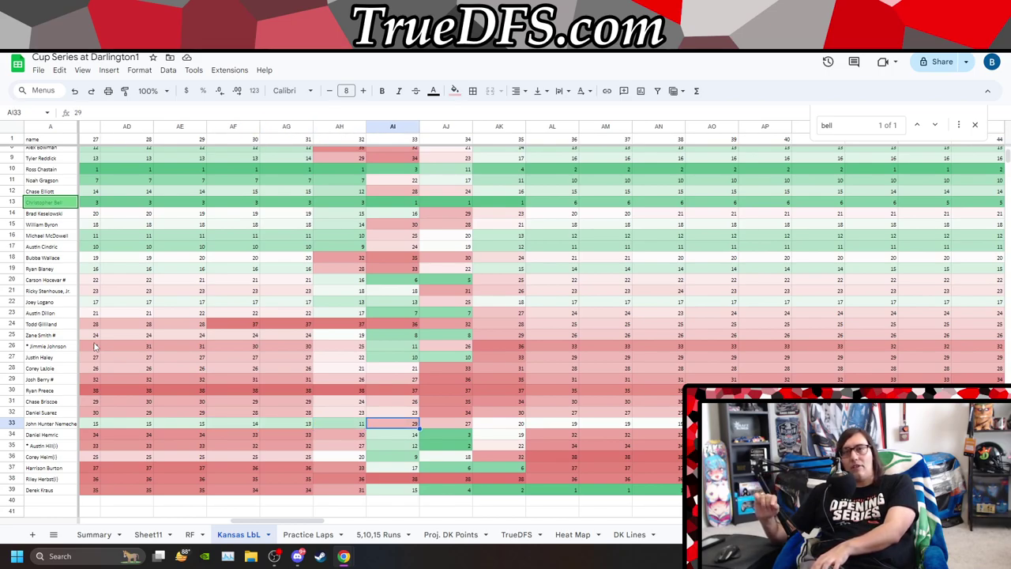
# Follow John Hunter Nemechek's running positions from lap 33 forward to lap 63.
pyautogui.press('Right')
pyautogui.press('Right')
pyautogui.press('Right')
pyautogui.press('Right')
pyautogui.press('Right')
pyautogui.press('Right')
pyautogui.press('Right')
pyautogui.press('Right')
pyautogui.press('Right')
pyautogui.press('Right')
pyautogui.press('Right')
pyautogui.press('Right')
pyautogui.press('Right')
pyautogui.press('Right')
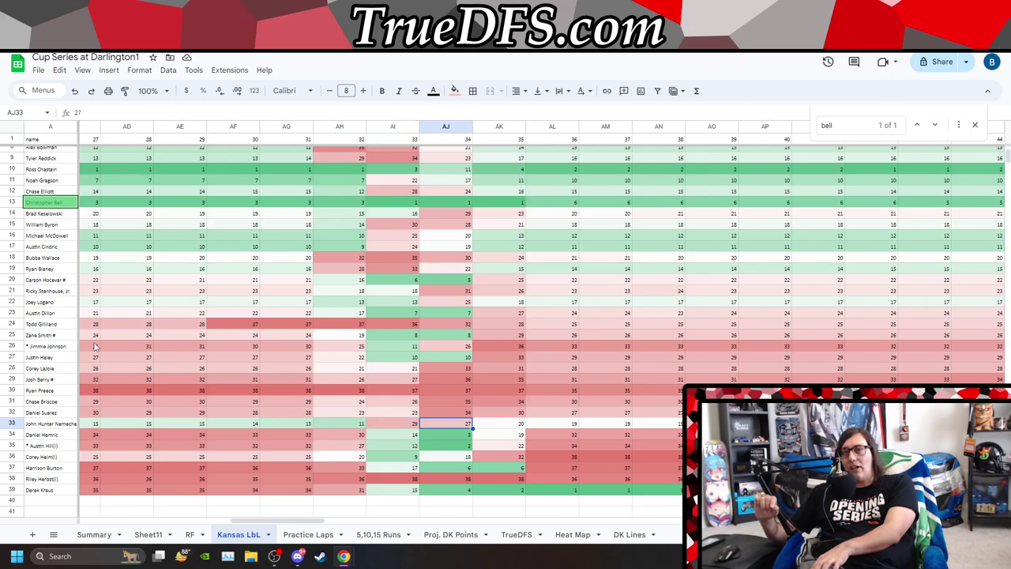
pyautogui.press('Right')
pyautogui.press('Right')
pyautogui.press('Right')
pyautogui.press('Right')
pyautogui.press('Right')
pyautogui.press('Right')
pyautogui.press('Right')
pyautogui.press('Right')
pyautogui.press('Right')
pyautogui.press('Right')
pyautogui.press('Right')
pyautogui.press('Right')
pyautogui.press('Right')
pyautogui.press('Right')
pyautogui.press('Right')
pyautogui.press('Right')
pyautogui.press('Right')
pyautogui.press('Right')
pyautogui.press('Right')
pyautogui.press('Right')
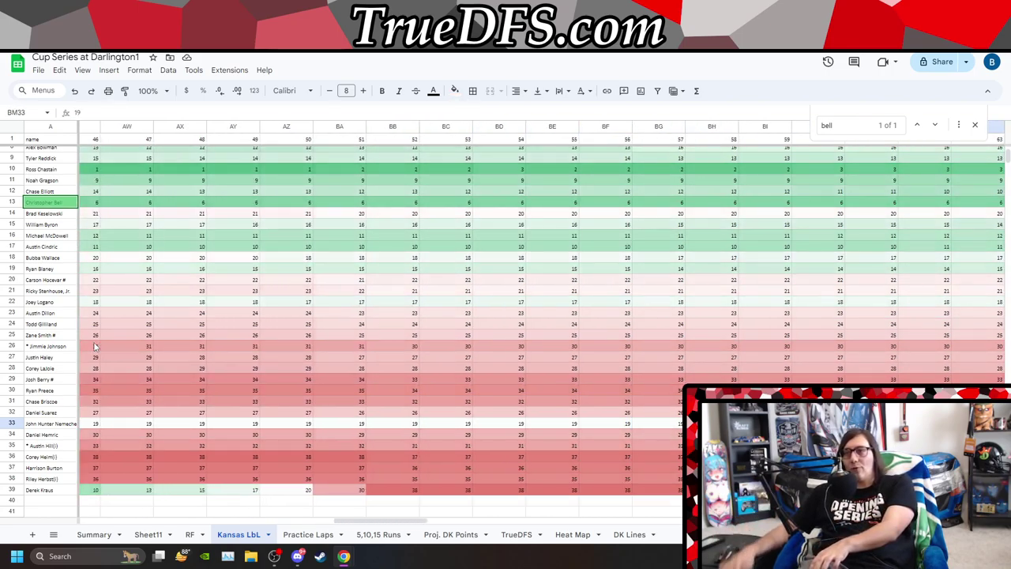
# Follow John Hunter Nemechek's running positions from lap 63 through lap 103 to lap 164.
pyautogui.press('Right')
pyautogui.press('Right')
pyautogui.press('Right')
pyautogui.press('Right')
pyautogui.press('Right')
pyautogui.press('Right')
pyautogui.press('Right')
pyautogui.press('Right')
pyautogui.press('Right')
pyautogui.press('Right')
pyautogui.press('Right')
pyautogui.press('Right')
pyautogui.press('Right')
pyautogui.press('Right')
pyautogui.press('Right')
pyautogui.press('Right')
pyautogui.press('Right')
pyautogui.press('Right')
pyautogui.press('Right')
pyautogui.press('Right')
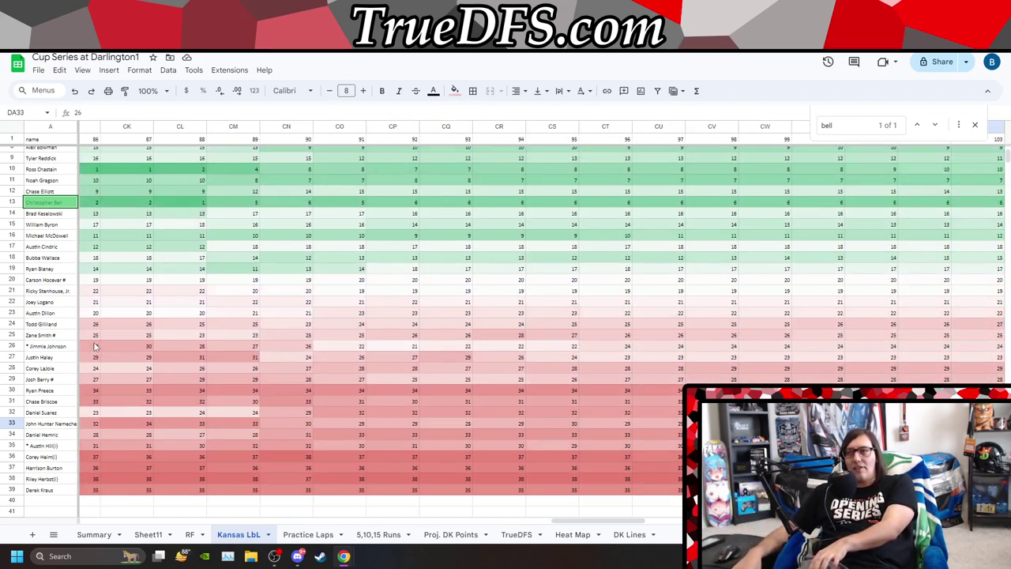
pyautogui.press('Right')
pyautogui.press('Right')
pyautogui.press('Right')
pyautogui.press('Right')
pyautogui.press('Right')
pyautogui.press('Right')
pyautogui.press('Right')
pyautogui.press('Right')
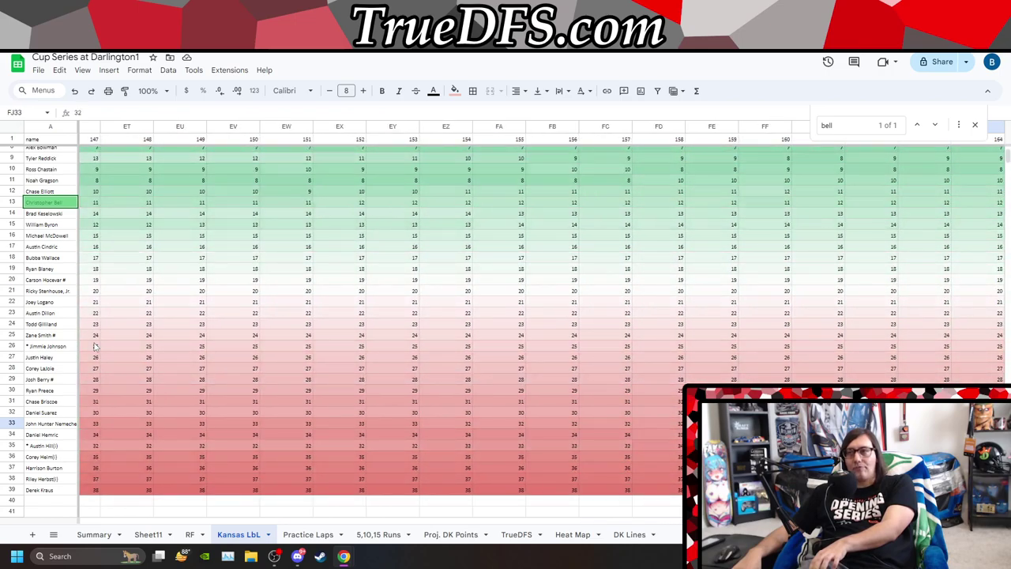
# Trace John Hunter Nemechek's running positions from lap 164 back through lap 140 to lap 79.
pyautogui.press('Left')
pyautogui.press('Left')
pyautogui.press('Left')
pyautogui.press('Left')
pyautogui.press('Left')
pyautogui.press('Left')
pyautogui.press('Left')
pyautogui.press('Left')
pyautogui.press('Left')
pyautogui.press('Left')
pyautogui.press('Left')
pyautogui.press('Left')
pyautogui.press('Left')
pyautogui.press('Left')
pyautogui.press('Left')
pyautogui.press('Left')
pyautogui.press('Left')
pyautogui.press('Left')
pyautogui.press('Left')
pyautogui.press('Left')
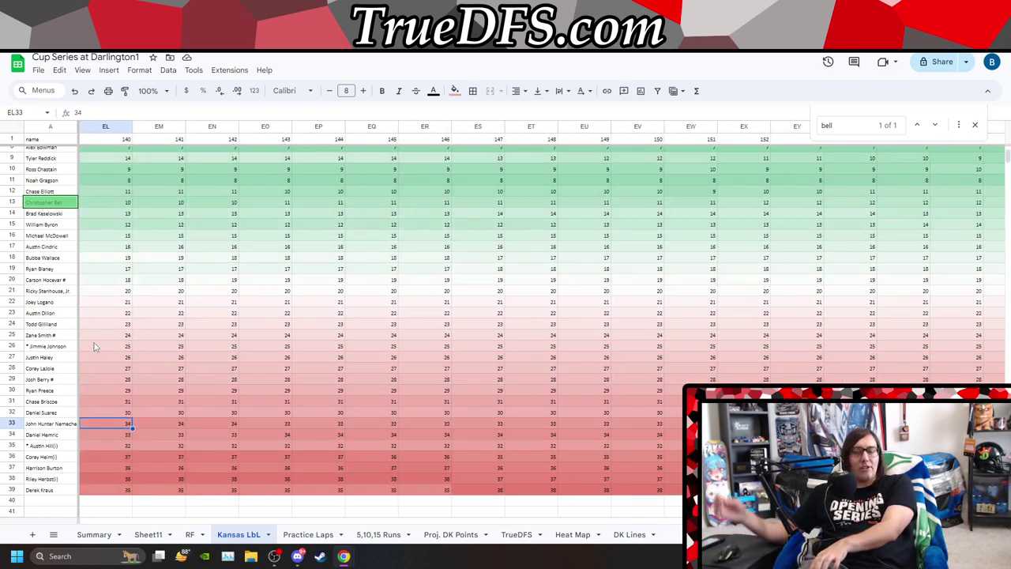
pyautogui.press('Left')
pyautogui.press('Left')
pyautogui.press('Left')
pyautogui.press('Left')
pyautogui.press('Left')
pyautogui.press('Left')
pyautogui.press('Left')
pyautogui.press('Left')
pyautogui.press('Left')
pyautogui.press('Left')
pyautogui.press('Left')
pyautogui.press('Left')
pyautogui.press('Left')
pyautogui.press('Left')
pyautogui.press('Left')
pyautogui.press('Left')
pyautogui.press('Left')
pyautogui.press('Left')
pyautogui.press('Left')
pyautogui.press('Left')
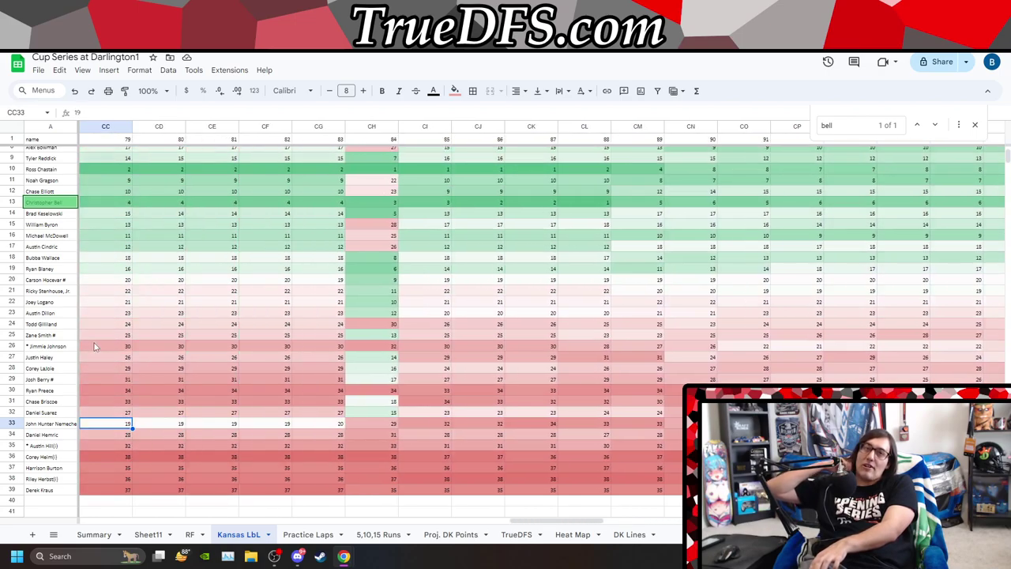
# Trace John Hunter Nemechek's running positions from lap 79 back to lap 48.
pyautogui.press('Right')
pyautogui.press('Right')
pyautogui.press('Right')
pyautogui.press('Right')
pyautogui.press('Right')
pyautogui.press('Right')
pyautogui.press('Right')
pyautogui.press('Right')
pyautogui.press('Right')
pyautogui.press('Right')
pyautogui.press('Right')
pyautogui.press('Right')
pyautogui.press('Right')
pyautogui.press('Right')
pyautogui.press('Right')
pyautogui.press('Right')
pyautogui.press('Right')
pyautogui.press('Right')
pyautogui.press('Right')
pyautogui.press('Right')
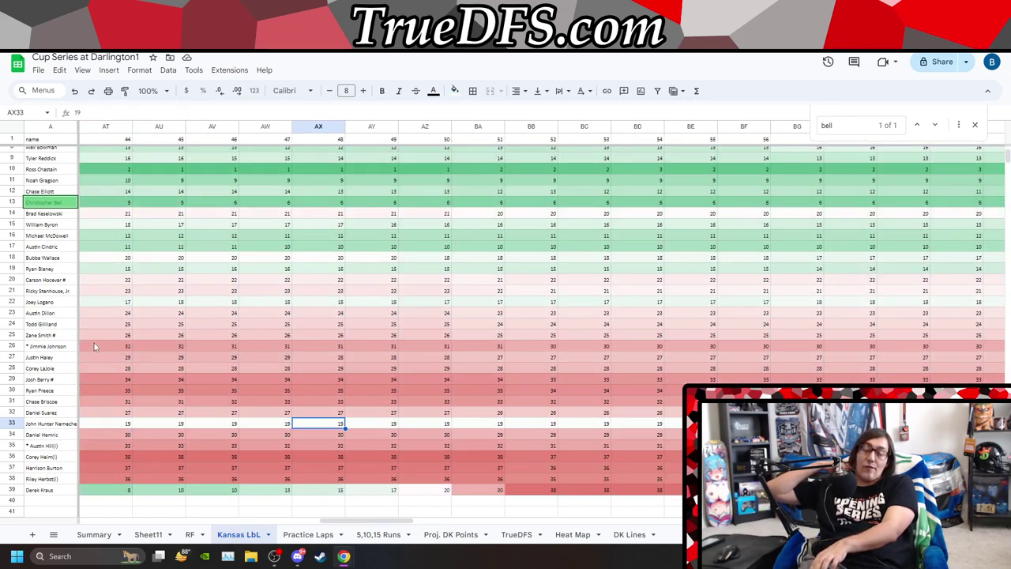
# Follow John Hunter Nemechek's running positions from lap 48 forward to lap 129.
pyautogui.press('Right')
pyautogui.press('Right')
pyautogui.press('Right')
pyautogui.press('Right')
pyautogui.press('Right')
pyautogui.press('Right')
pyautogui.press('Right')
pyautogui.press('Right')
pyautogui.press('Right')
pyautogui.press('Right')
pyautogui.press('Right')
pyautogui.press('Right')
pyautogui.press('Right')
pyautogui.press('Right')
pyautogui.press('Right')
pyautogui.press('Right')
pyautogui.press('Right')
pyautogui.press('Right')
pyautogui.press('Right')
pyautogui.press('Right')
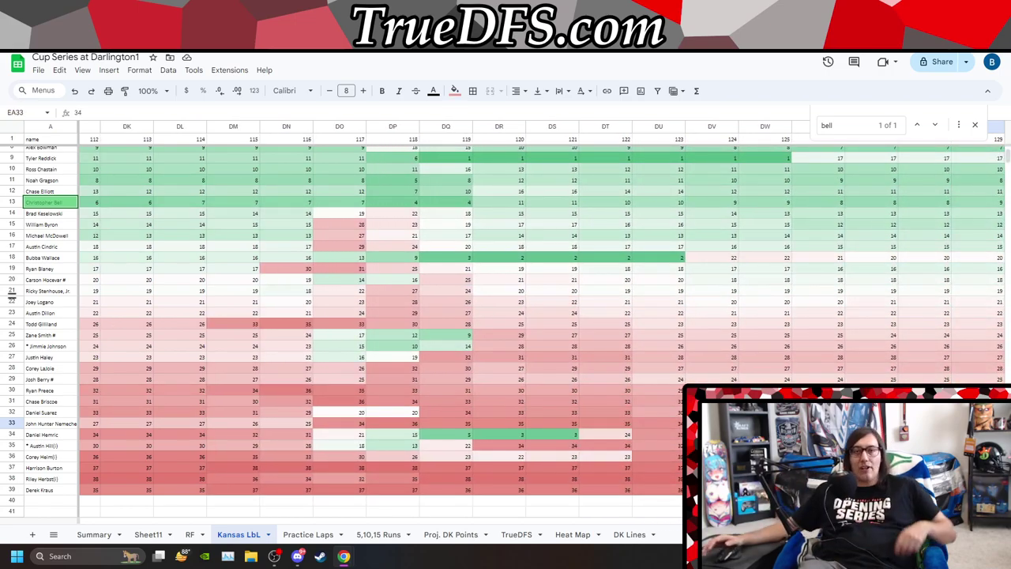
# Return to the RF sheet listing the driver order for each race.
pyautogui.click(194, 535)
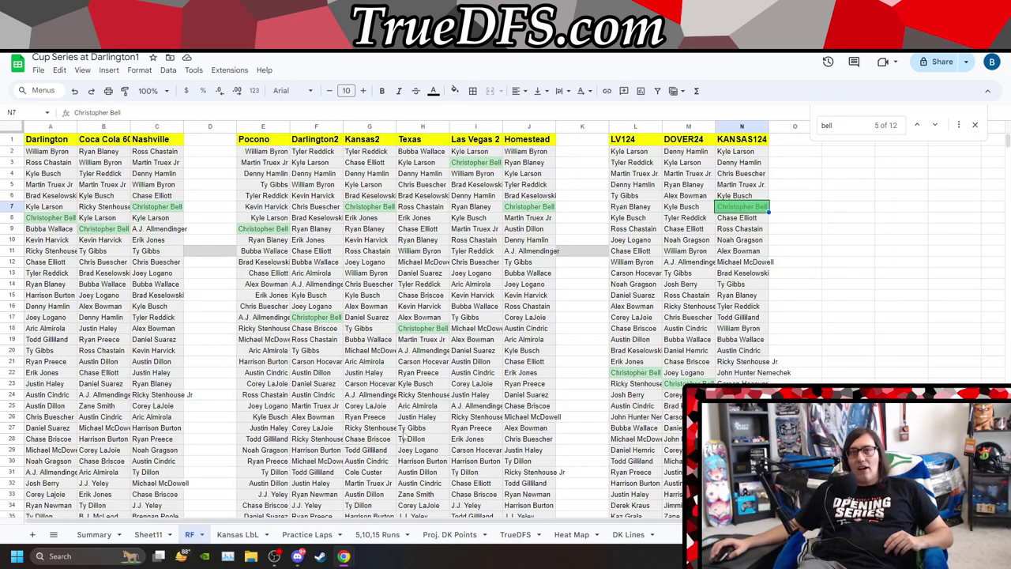
# Search the RF sheet for "john" and select John Hunter Nemechek in the KANSAS124 column.
pyautogui.click(844, 124)
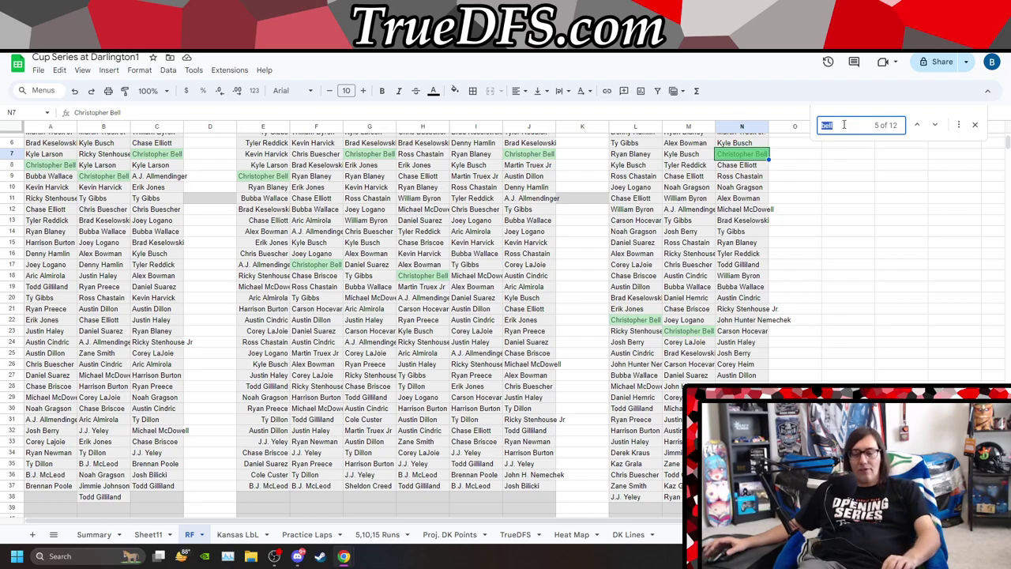
pyautogui.write('john')
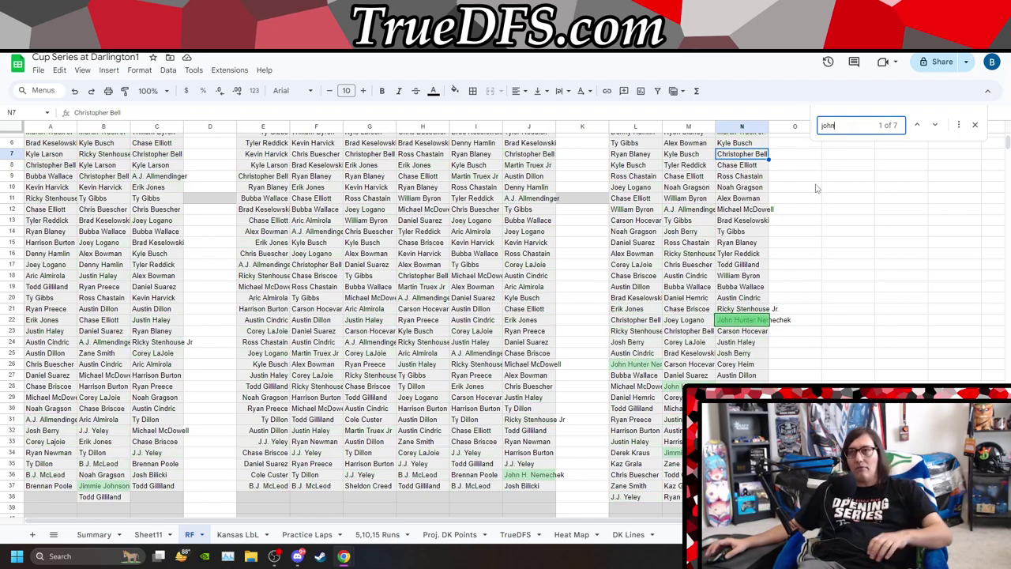
pyautogui.click(754, 319)
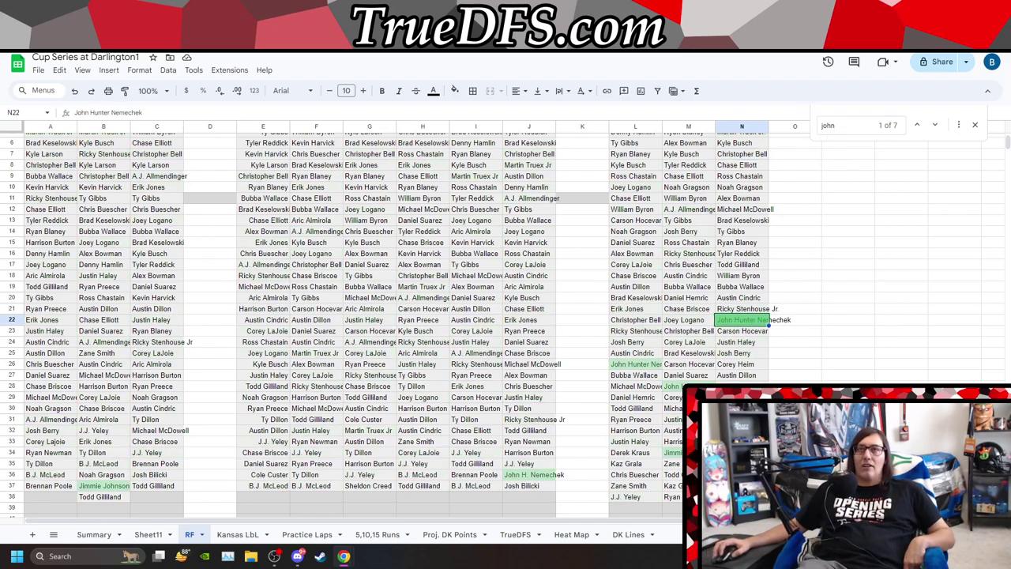
# Check John H. Nemechek's finishing position on the race results page and return to the RF sheet.
pyautogui.hotkey('ctrl', 'Tab')
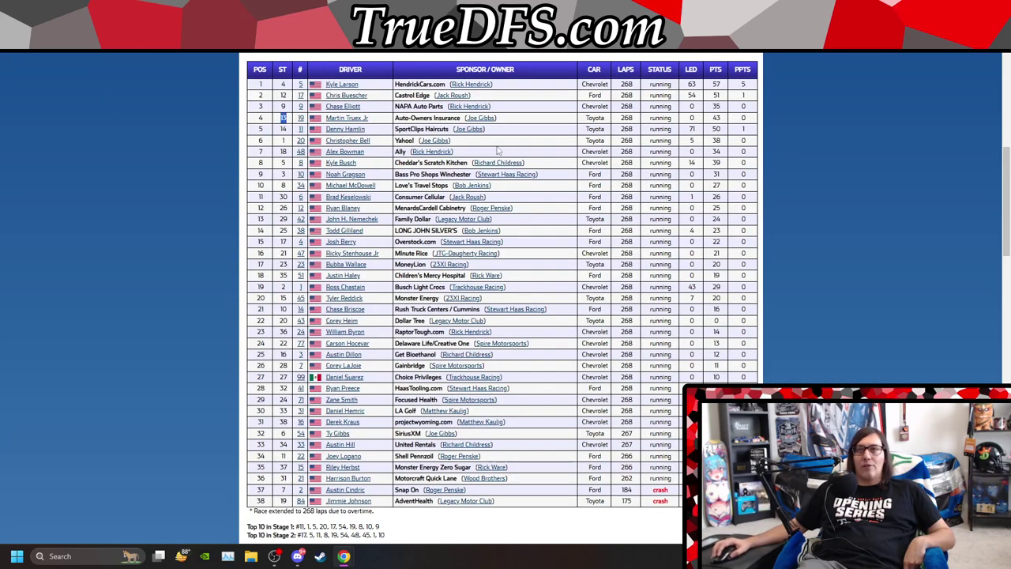
pyautogui.click(268, 224)
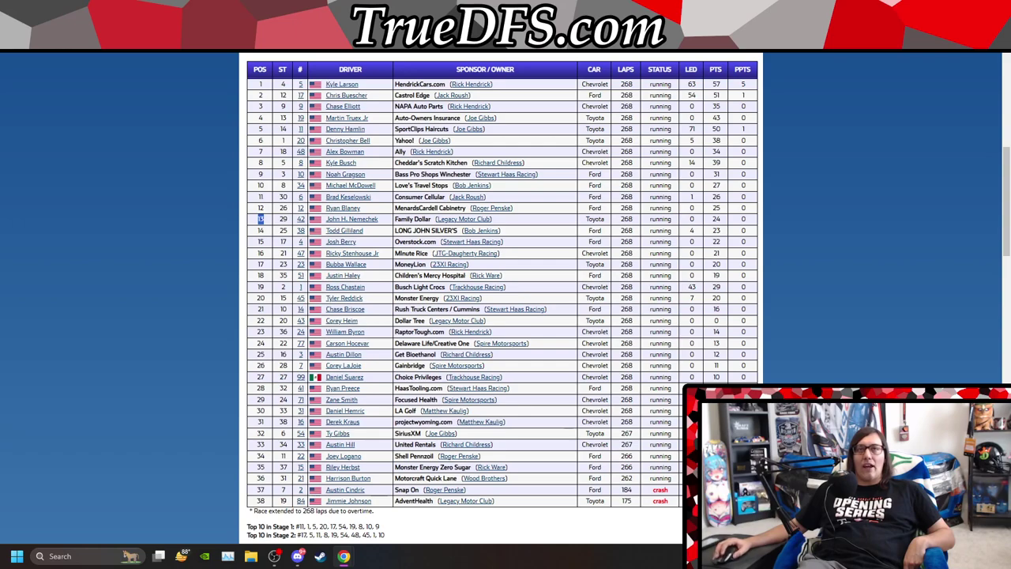
pyautogui.hotkey('ctrl', 'shift', 'Tab')
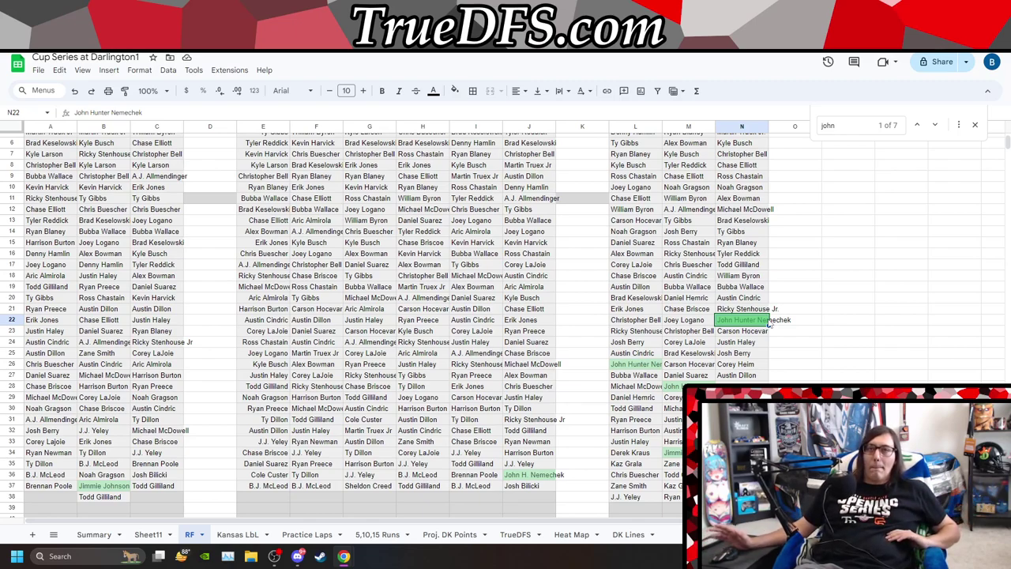
# Delete the Position, Name + ID, Roster Position, Game Info, TeamAbbrev and AvgPointsPerGame columns from Sheet11.
pyautogui.click(54, 535)
pyautogui.click(79, 379)
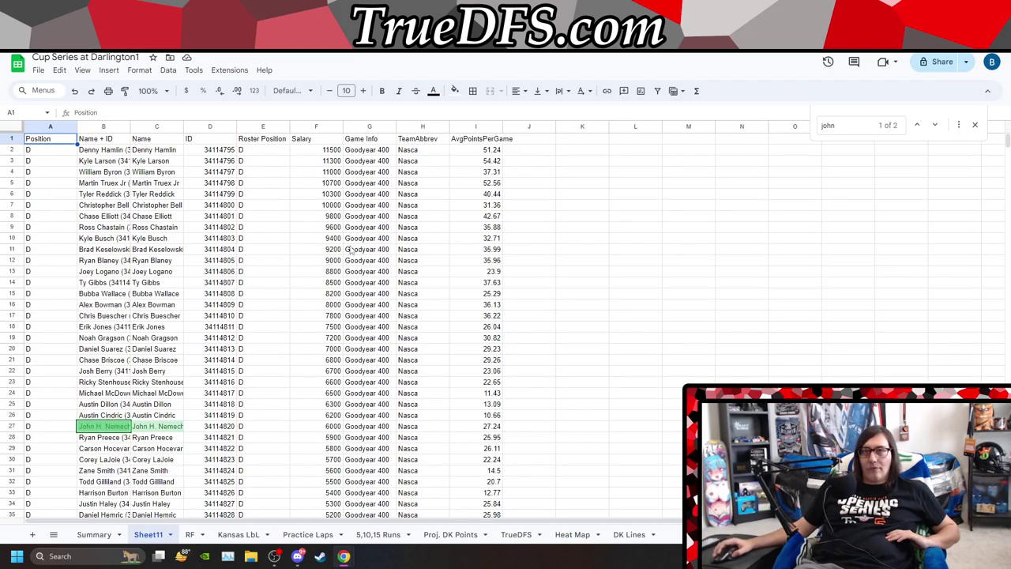
pyautogui.click(49, 126)
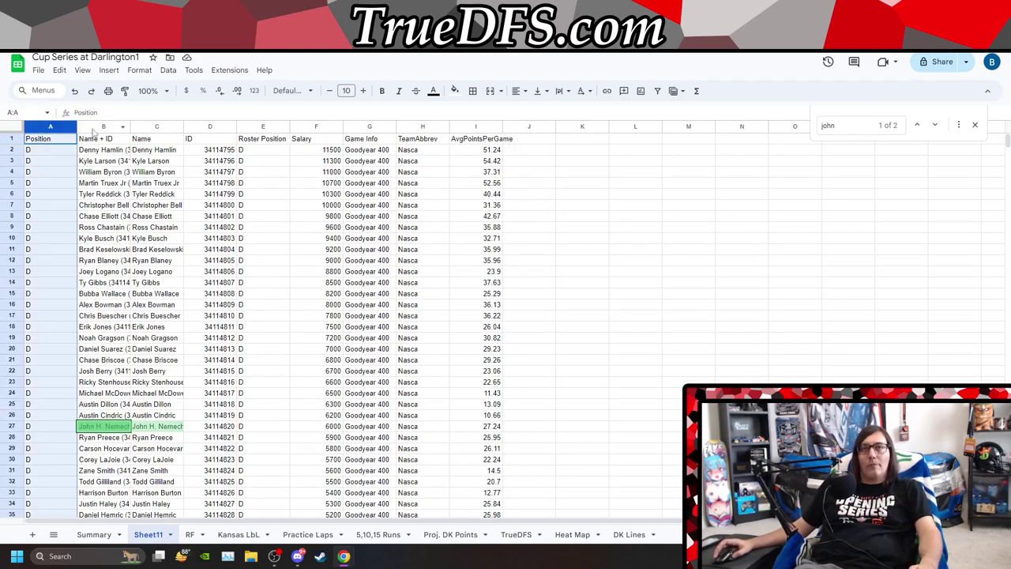
pyautogui.click(95, 128)
pyautogui.keyDown('ctrl'); pyautogui.click(50, 128); pyautogui.keyUp('ctrl')
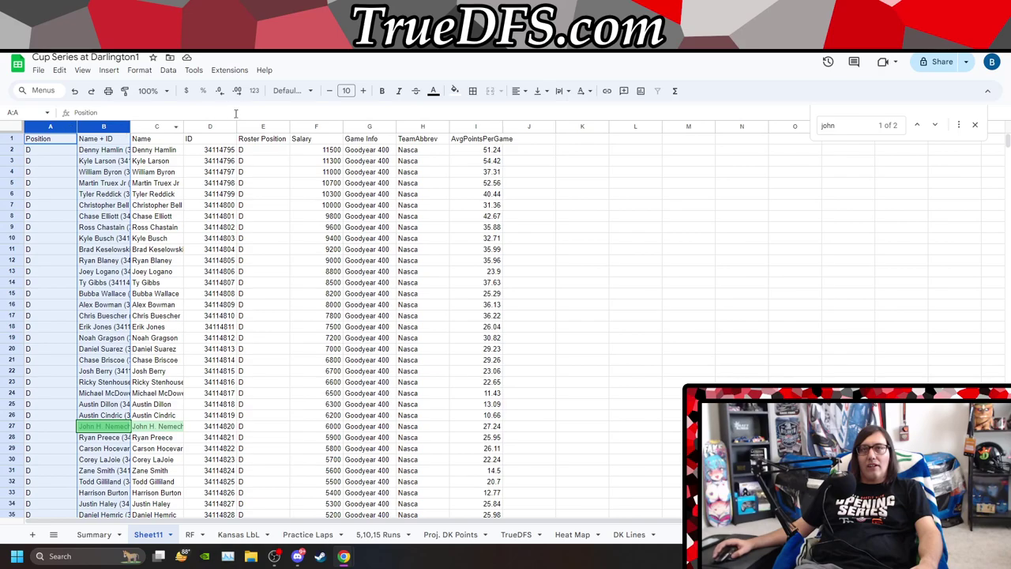
pyautogui.keyDown('ctrl'); pyautogui.click(263, 128); pyautogui.keyUp('ctrl')
pyautogui.keyDown('ctrl'); pyautogui.click(369, 127); pyautogui.keyUp('ctrl')
pyautogui.keyDown('ctrl'); pyautogui.click(423, 127); pyautogui.keyUp('ctrl')
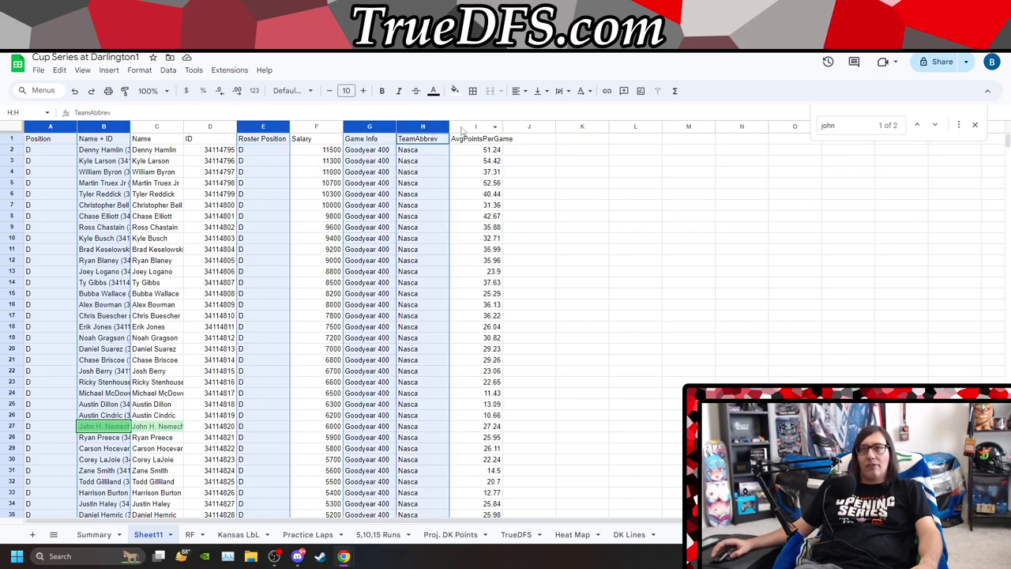
pyautogui.keyDown('ctrl'); pyautogui.click(464, 129); pyautogui.keyUp('ctrl')
pyautogui.rightClick(463, 128)
pyautogui.click(545, 139)
# Move the ID column to column G so Salary sits beside Name, and close the search.
pyautogui.click(104, 127)
pyautogui.moveTo(103, 128); pyautogui.dragTo(369, 132)
pyautogui.click(106, 162)
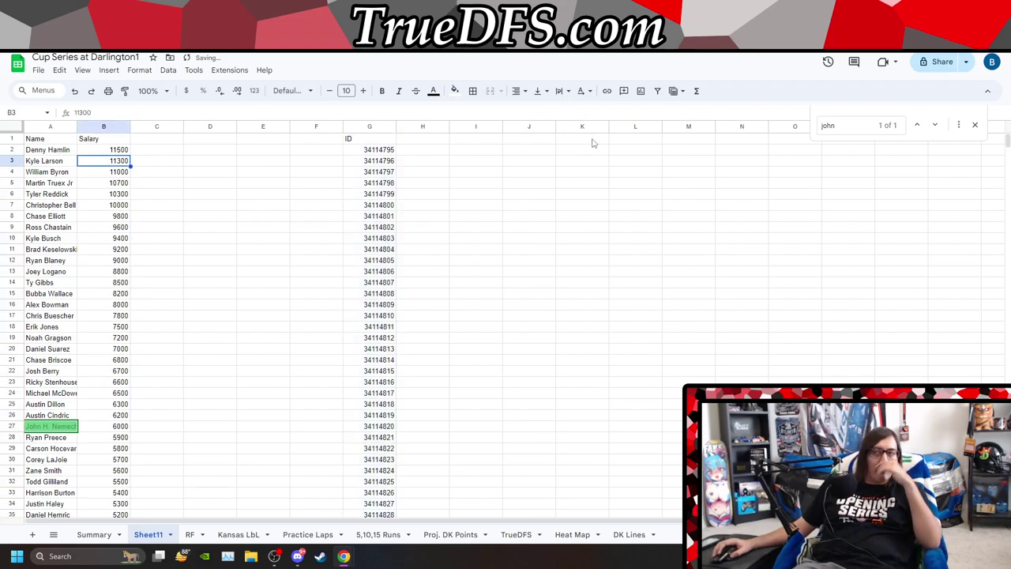
pyautogui.click(977, 128)
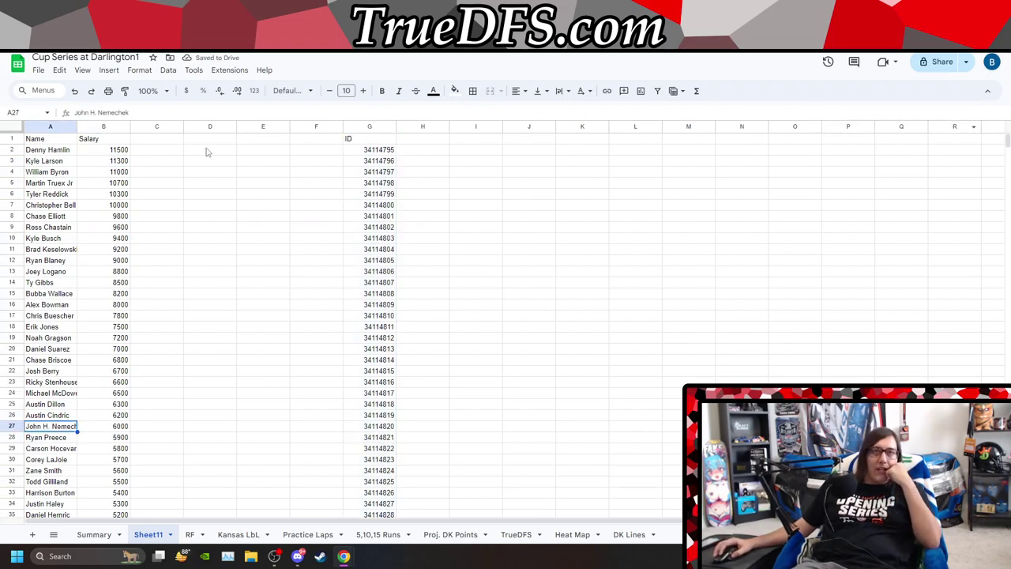
# Compare William Byron's salary on Sheet11 with his places in the RF sheet's LV124 and DOVER24 columns.
pyautogui.click(66, 174)
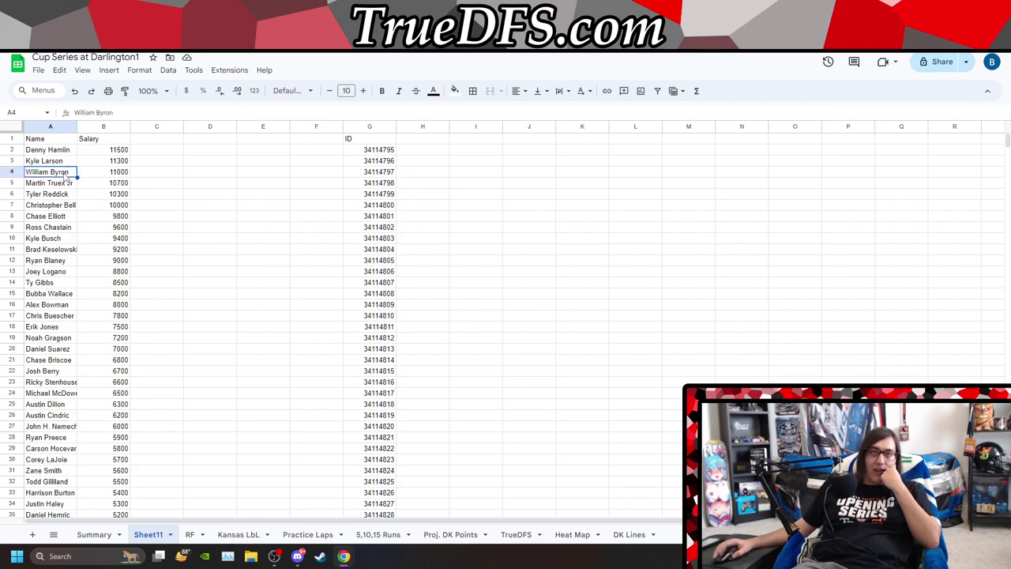
pyautogui.click(191, 535)
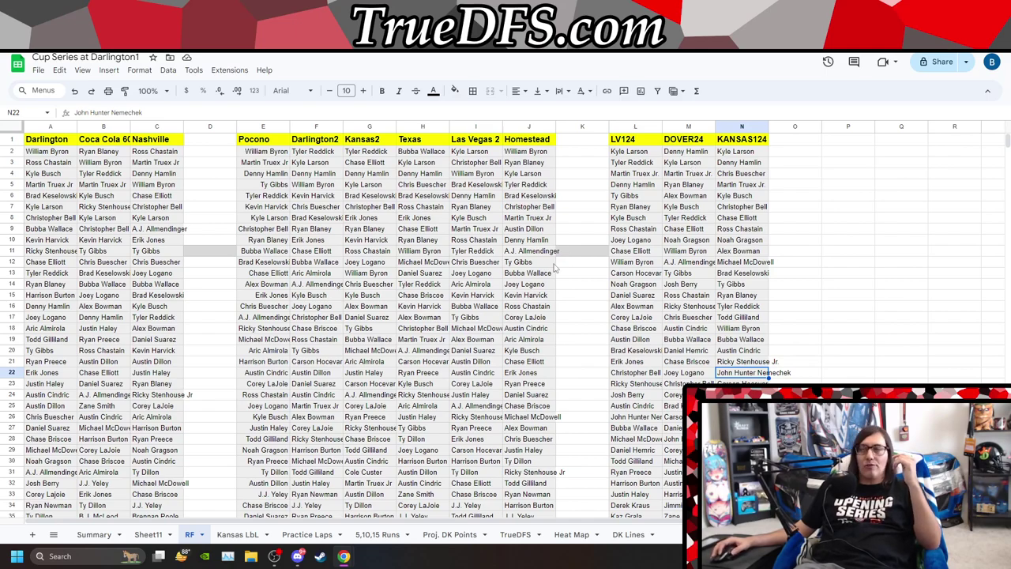
pyautogui.click(637, 264)
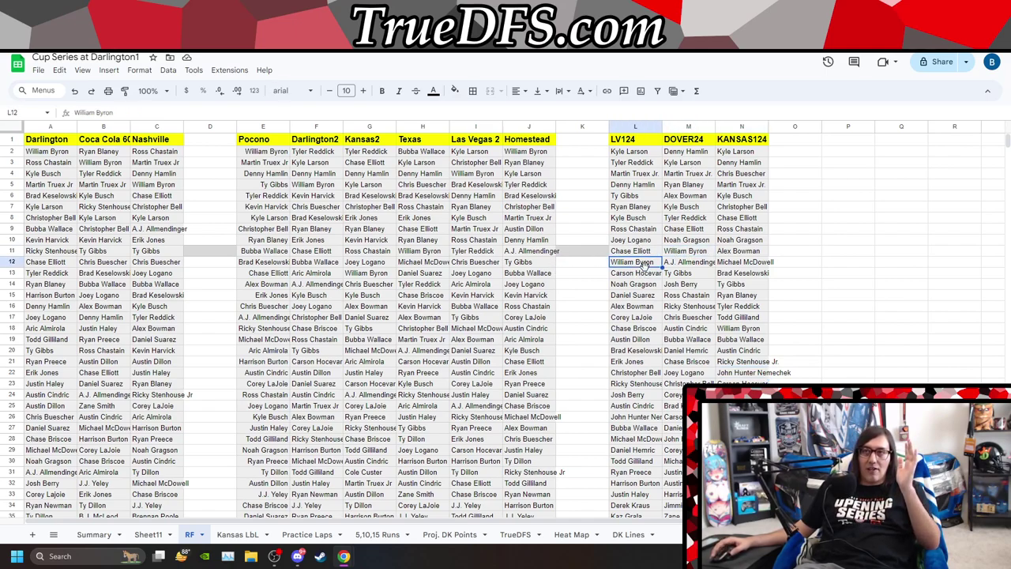
pyautogui.click(685, 253)
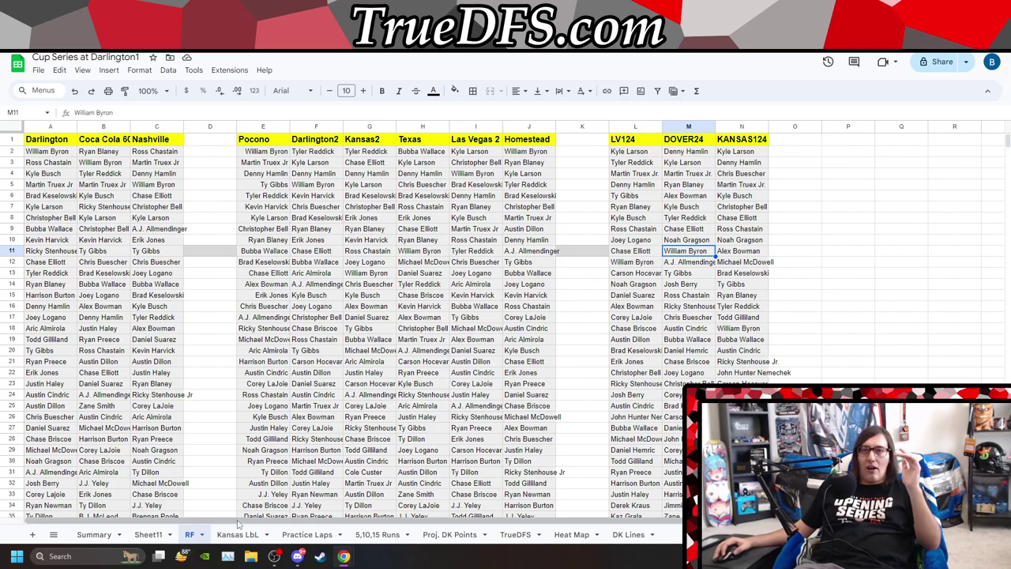
# Review the highest-priced drivers on Sheet11, including Martin Truex Jr, Kyle Larson, Denny Hamlin, Tyler Reddick and Christopher Bell.
pyautogui.click(158, 535)
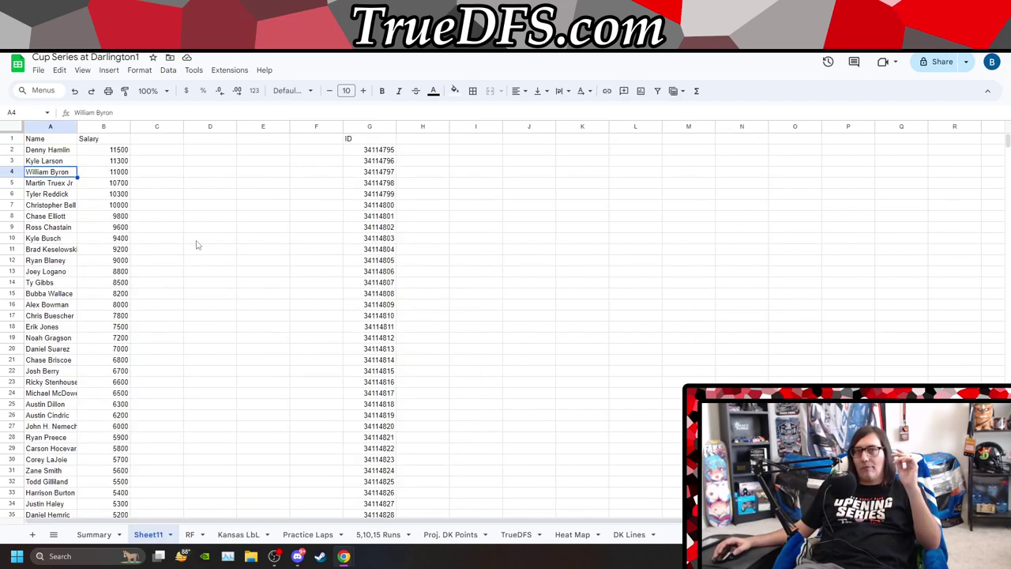
pyautogui.click(62, 187)
pyautogui.click(65, 160)
pyautogui.click(69, 150)
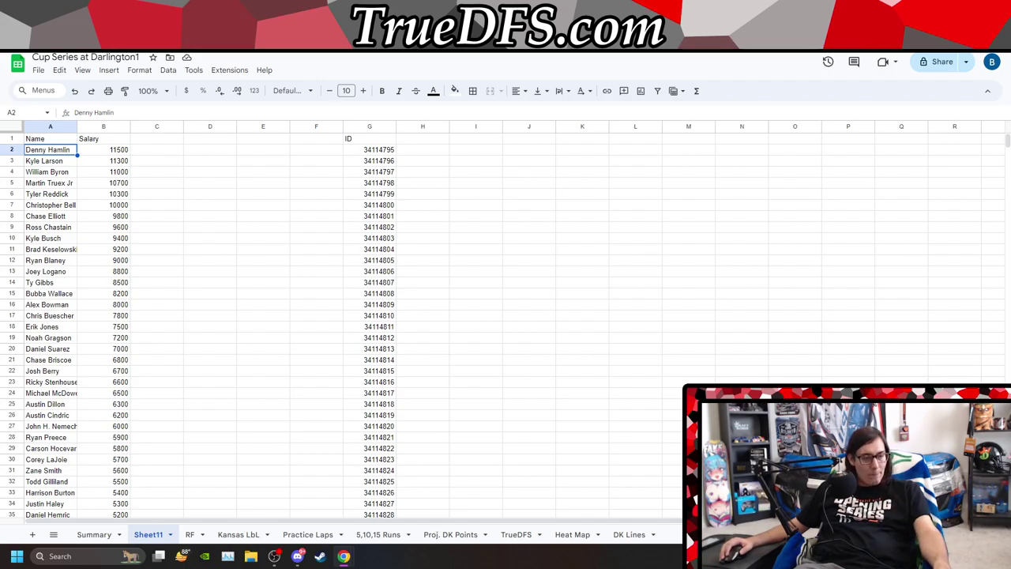
pyautogui.keyDown('shift'); pyautogui.click(67, 162); pyautogui.keyUp('shift')
pyautogui.keyDown('ctrl'); pyautogui.click(69, 184); pyautogui.keyUp('ctrl')
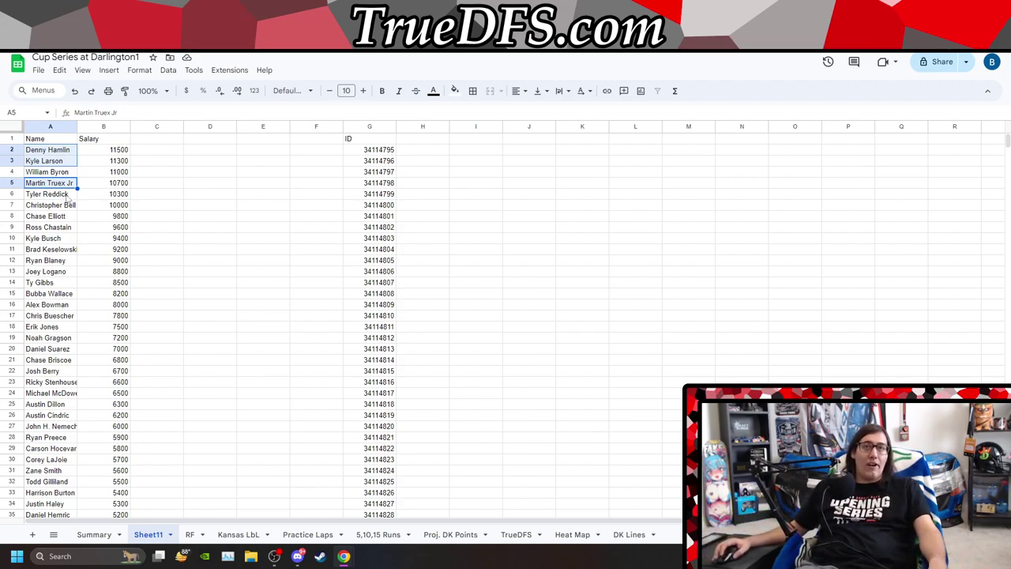
pyautogui.click(64, 195)
pyautogui.click(65, 204)
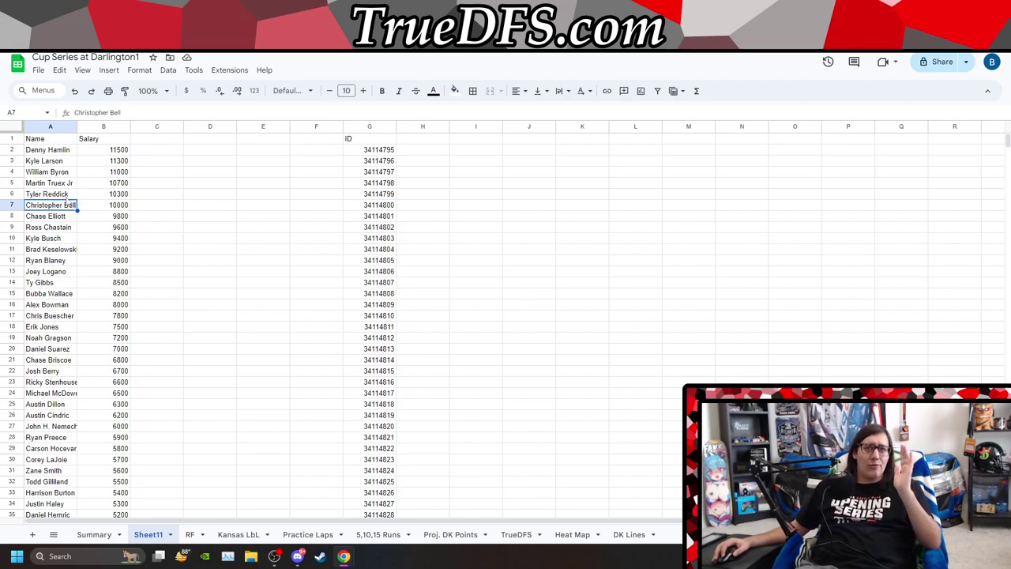
# Copy the Name and Salary list in A1:B37 of Sheet11 into the RF sheet, starting at cell P1.
pyautogui.moveTo(68, 139); pyautogui.dragTo(111, 392)
pyautogui.hotkey('ctrl', 'c')
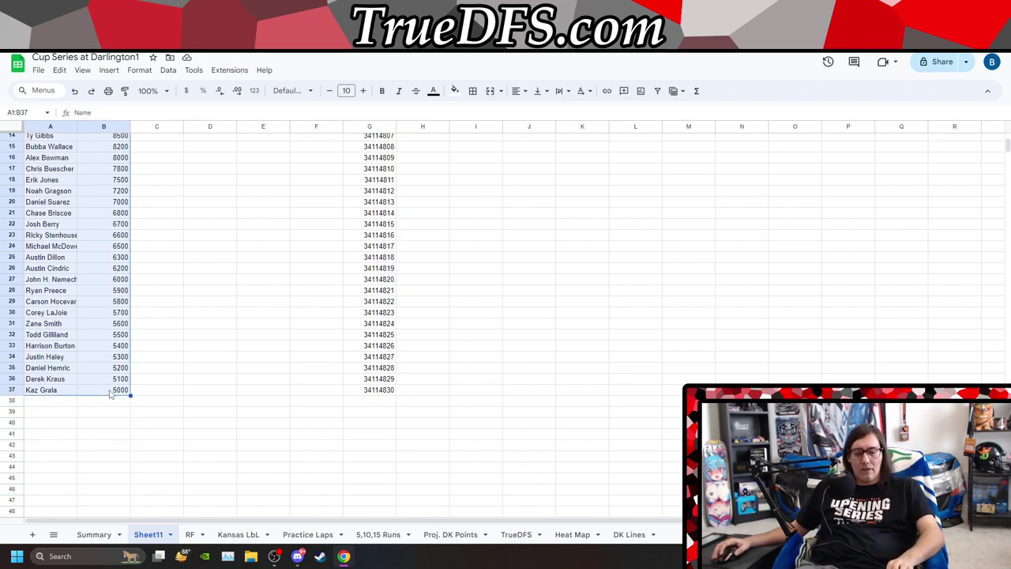
pyautogui.click(53, 537)
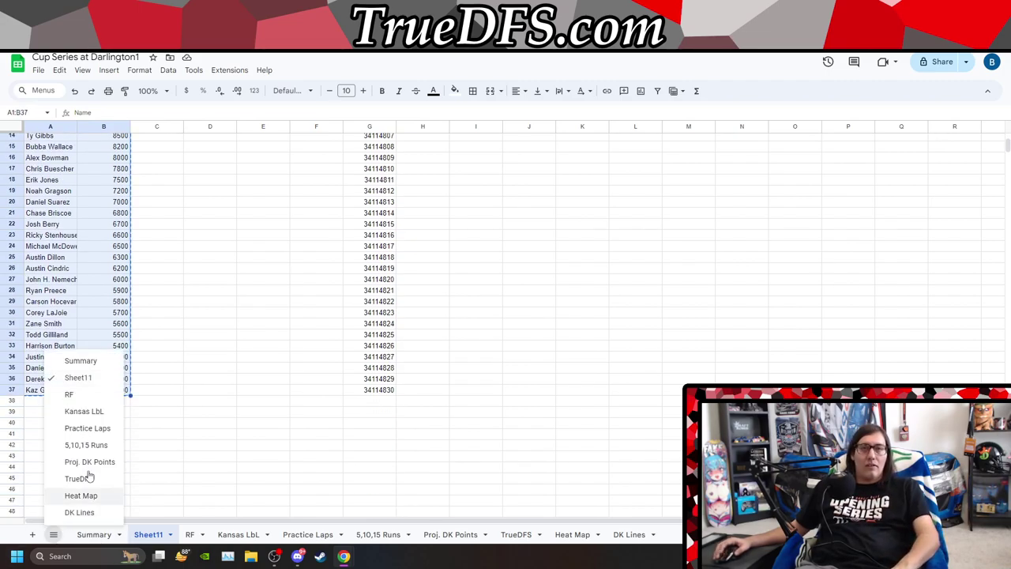
pyautogui.click(95, 396)
pyautogui.click(839, 156)
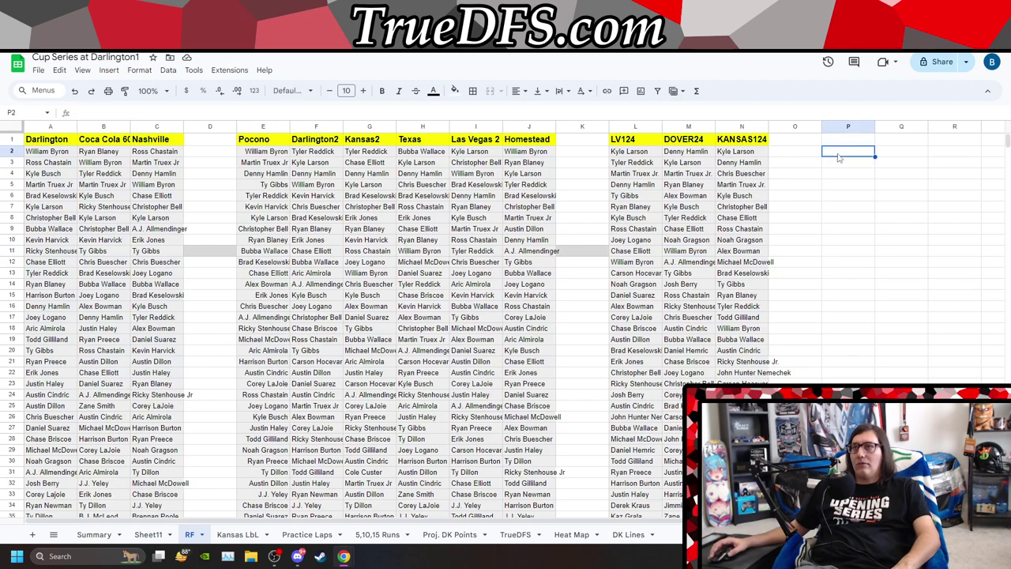
pyautogui.rightClick(839, 155)
pyautogui.click(858, 143)
pyautogui.rightClick(858, 143)
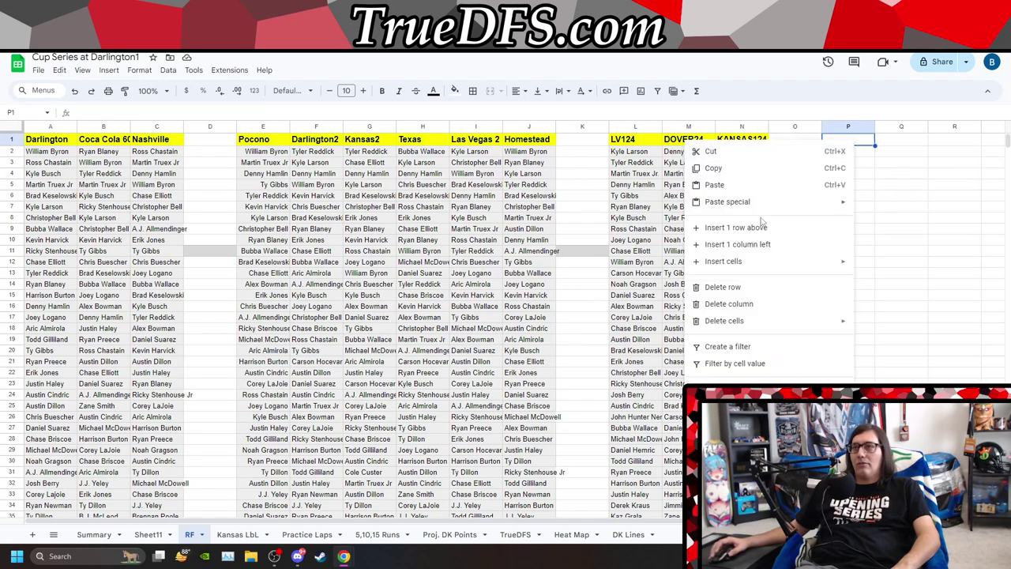
pyautogui.moveTo(759, 203)
pyautogui.click(881, 207)
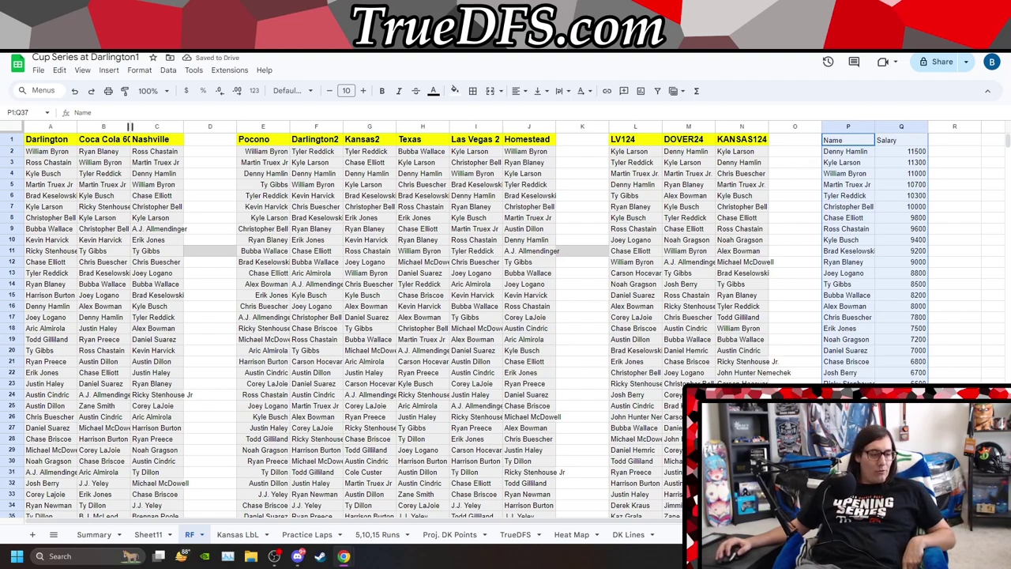
# Search the RF sheet for "ham" to highlight Denny Hamlin's places across the races, and clear the search.
pyautogui.click(809, 163)
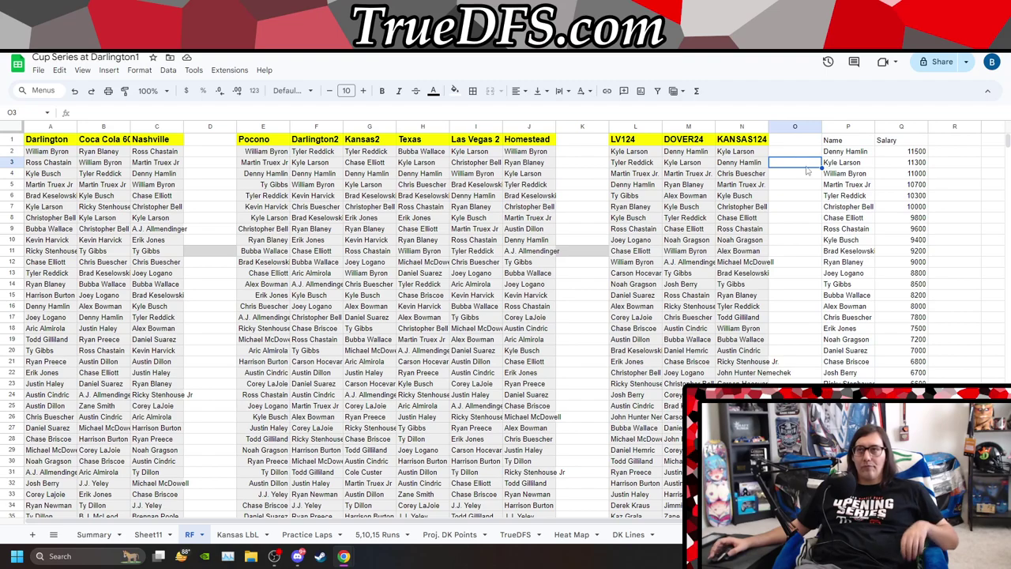
pyautogui.hotkey('ctrl', 'f')
pyautogui.write('ham')
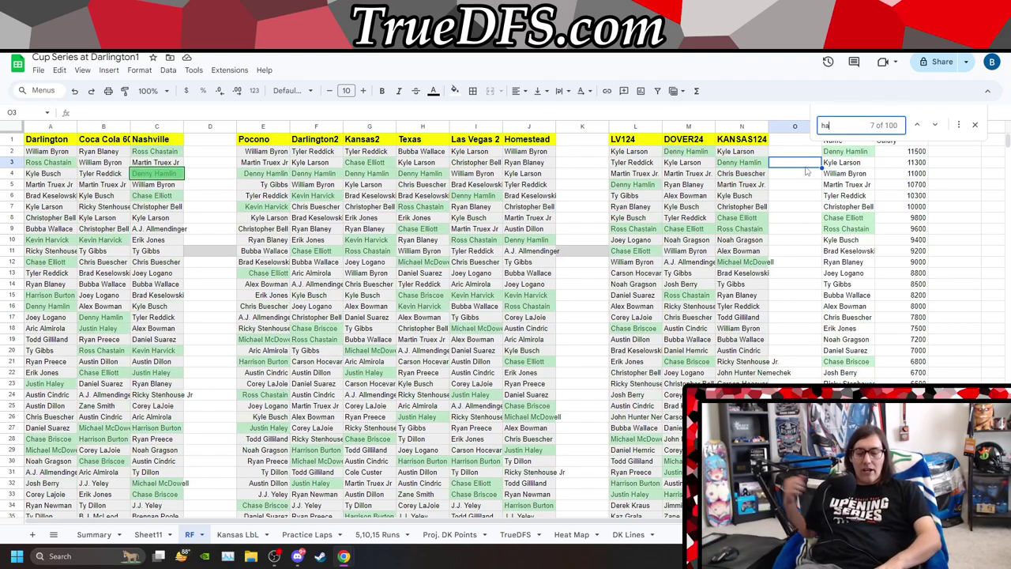
pyautogui.press('BackSpace')
pyautogui.press('BackSpace')
pyautogui.press('BackSpace')
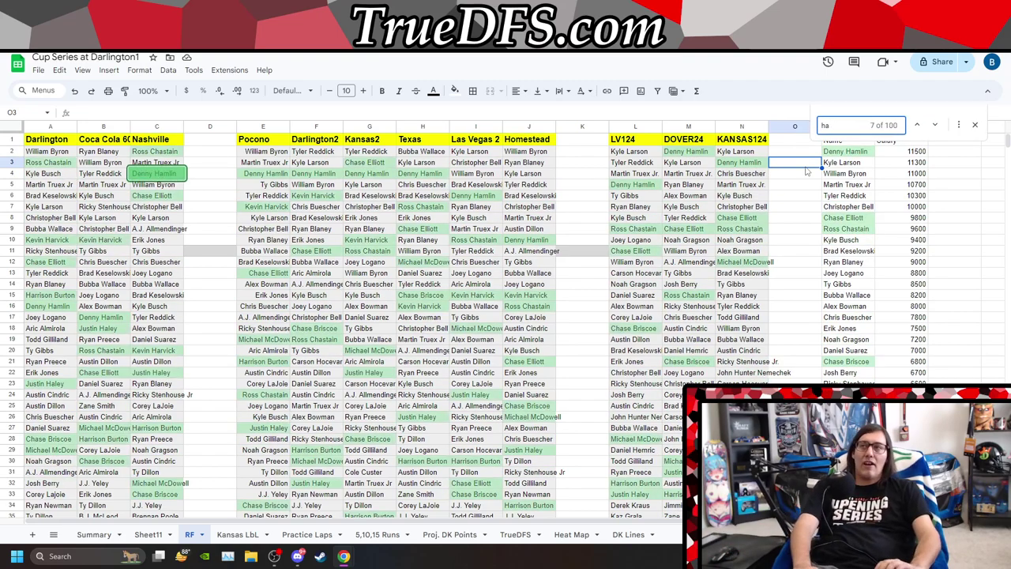
# Search for "lar" to highlight Kyle Larson's places across the races, and clear the search.
pyautogui.write('lar')
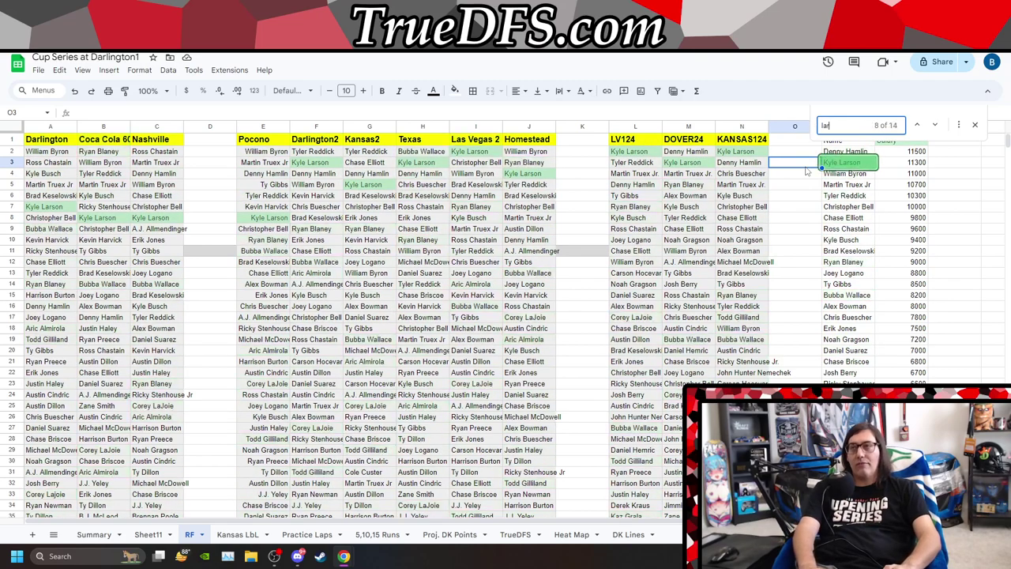
pyautogui.press('BackSpace')
pyautogui.press('BackSpace')
pyautogui.press('BackSpace')
# Search for "byr" to compare William Byron's places across the races, and clear the search.
pyautogui.write('byr')
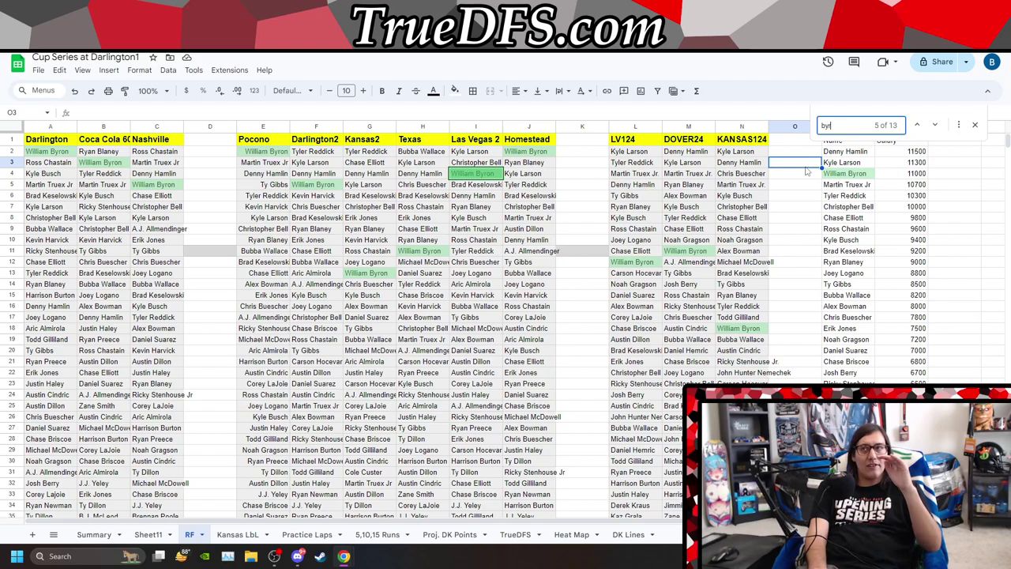
pyautogui.press('BackSpace')
pyautogui.press('BackSpace')
pyautogui.press('BackSpace')
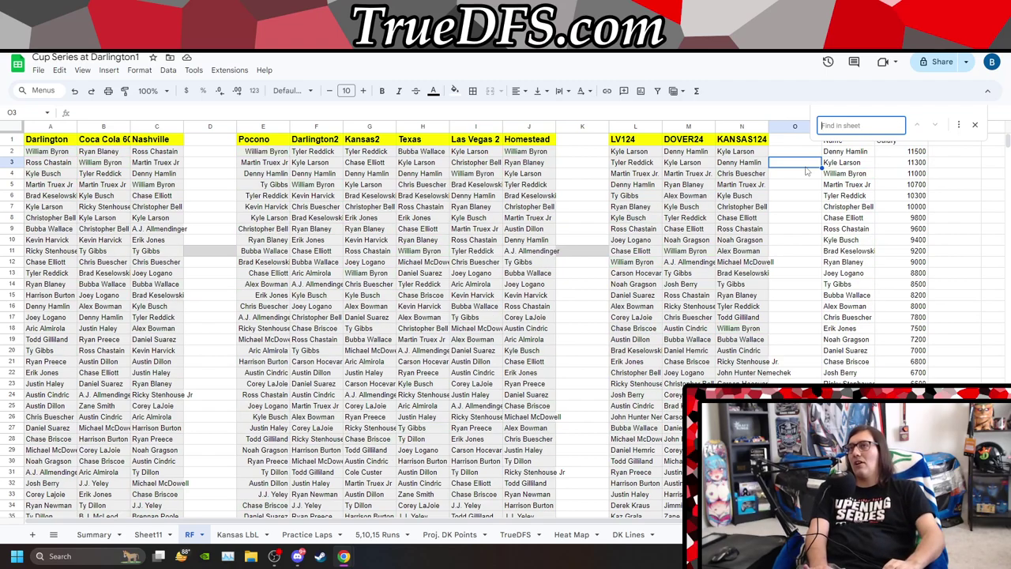
# Search for "truex" to compare Martin Truex Jr's places across the races, and clear the search.
pyautogui.write('truex')
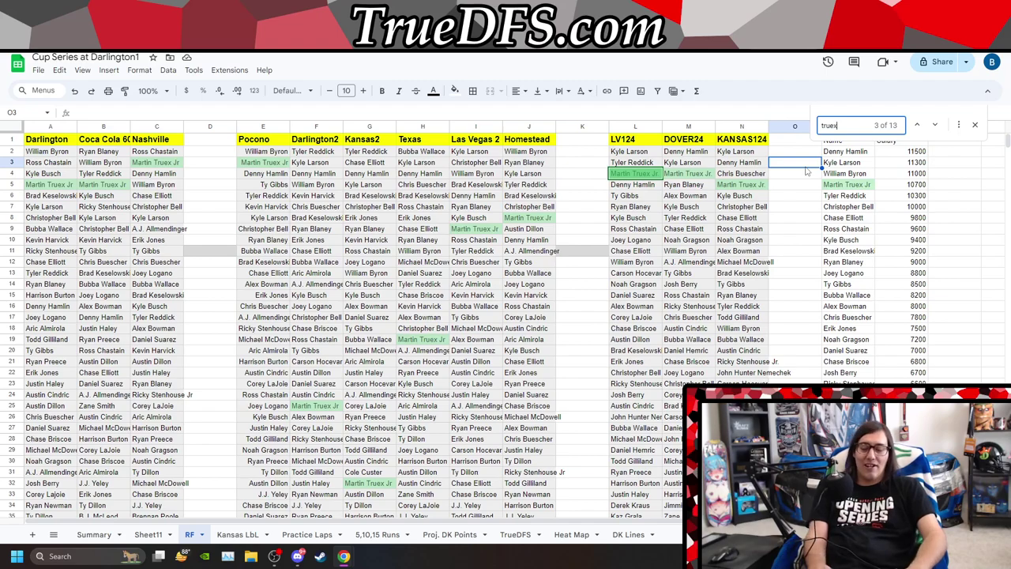
pyautogui.press('BackSpace')
pyautogui.press('BackSpace')
pyautogui.press('BackSpace')
pyautogui.press('BackSpace')
pyautogui.press('BackSpace')
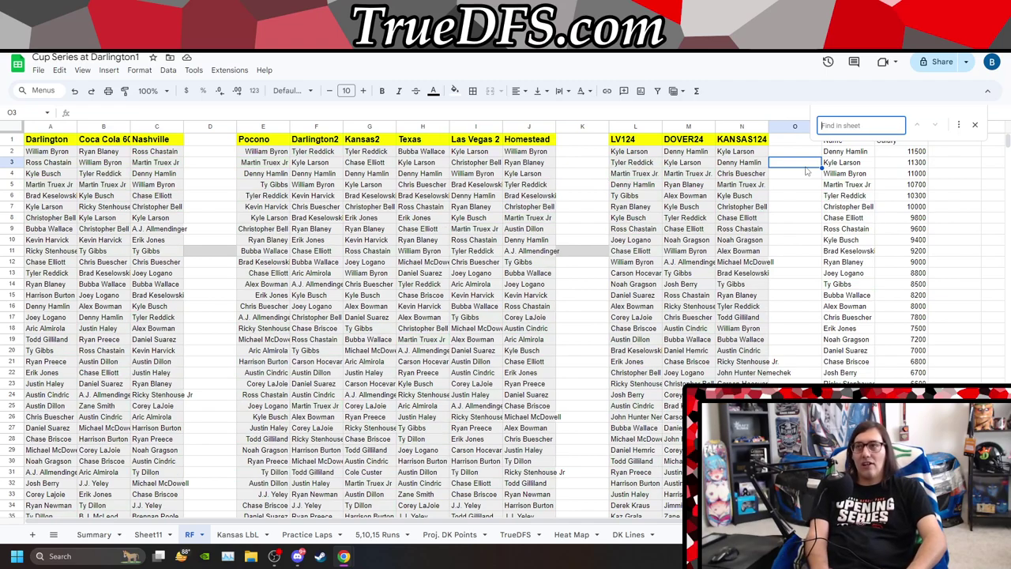
# Search for "red" to highlight Tyler Reddick's places across the races, and clear the search.
pyautogui.write('red')
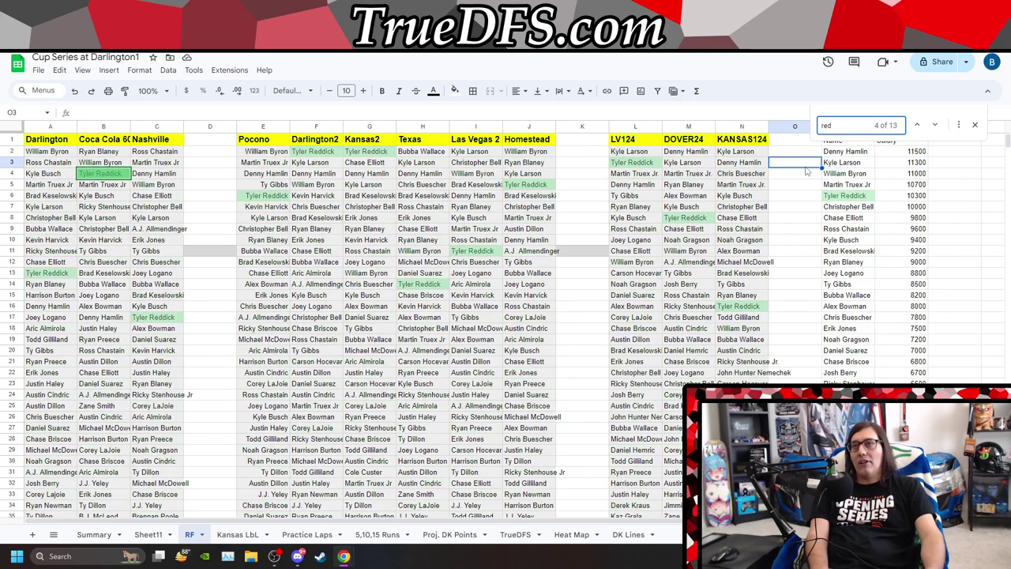
pyautogui.press('BackSpace')
pyautogui.press('BackSpace')
pyautogui.press('BackSpace')
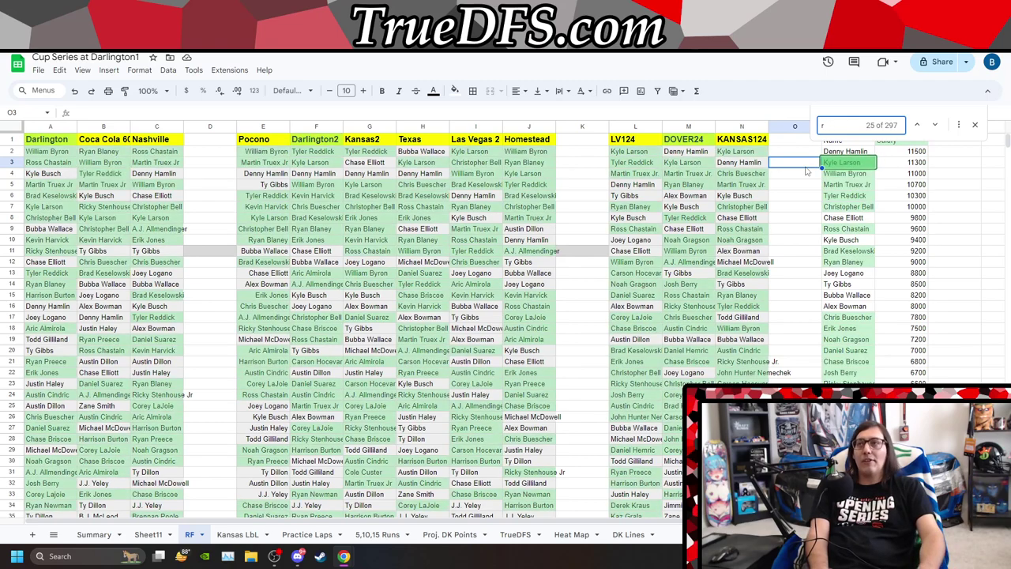
# Search for "bell" to compare Christopher Bell's places across the races, and clear the search.
pyautogui.write('bell')
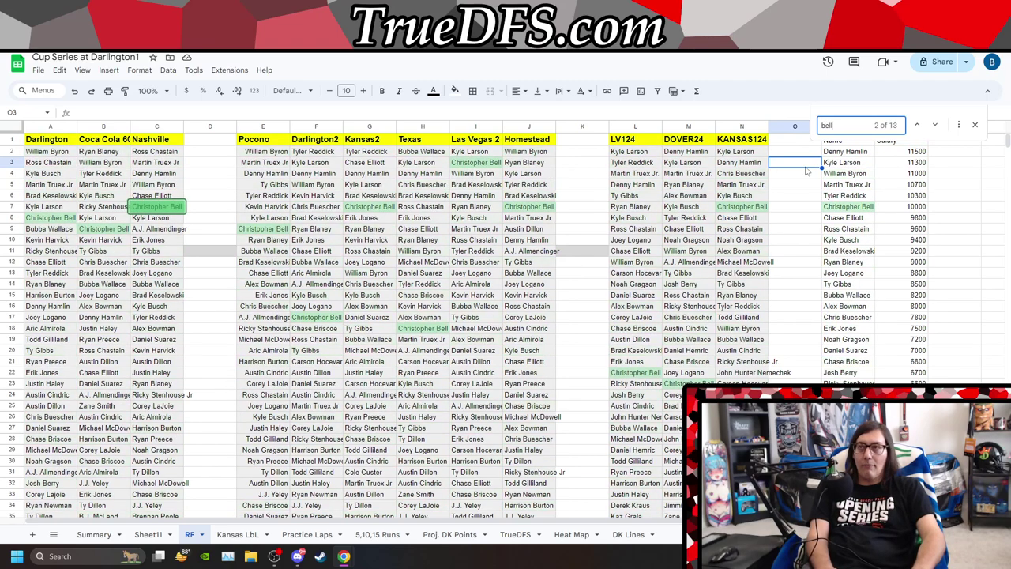
pyautogui.press('BackSpace')
pyautogui.press('BackSpace')
pyautogui.press('BackSpace')
pyautogui.press('BackSpace')
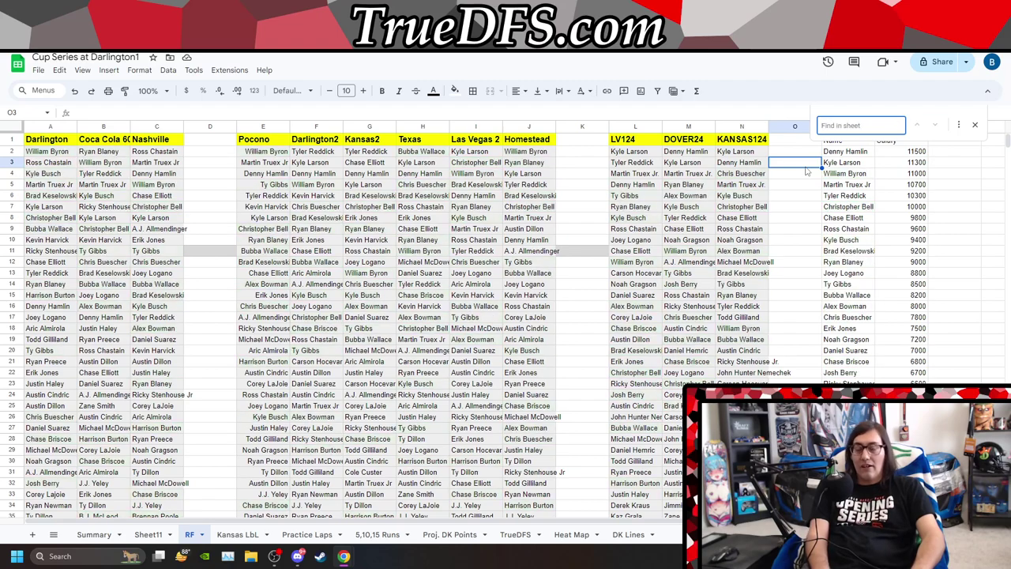
# Search for "elli" to highlight Chase Elliott's places across the races, and clear the search.
pyautogui.write('ell')
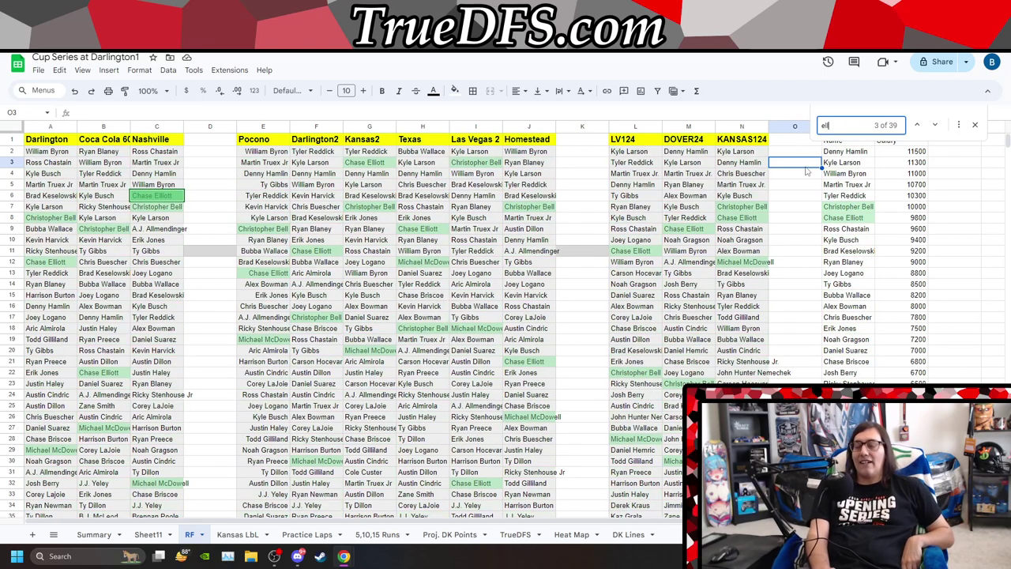
pyautogui.write('i')
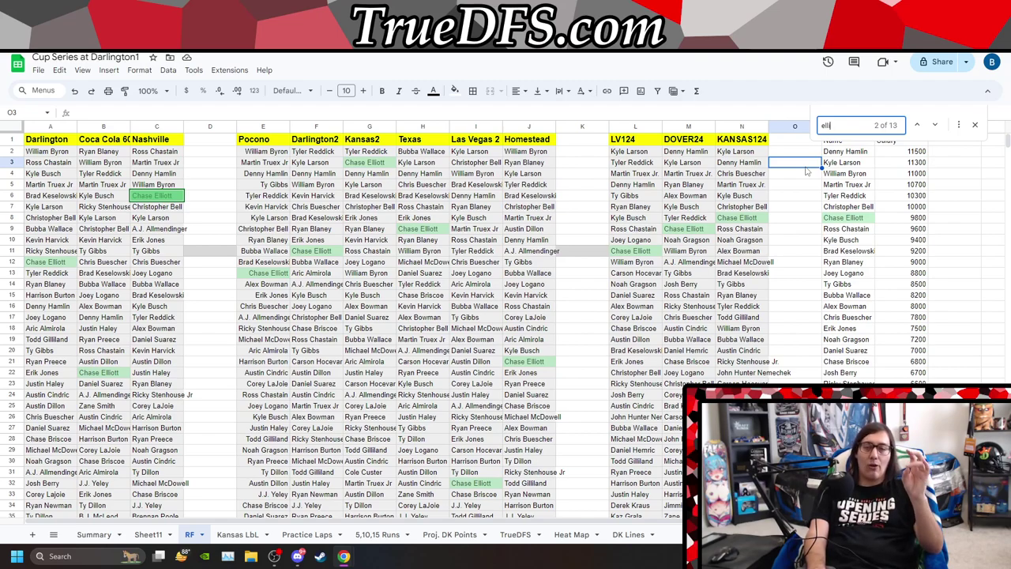
pyautogui.press('BackSpace')
pyautogui.press('BackSpace')
pyautogui.press('BackSpace')
pyautogui.press('BackSpace')
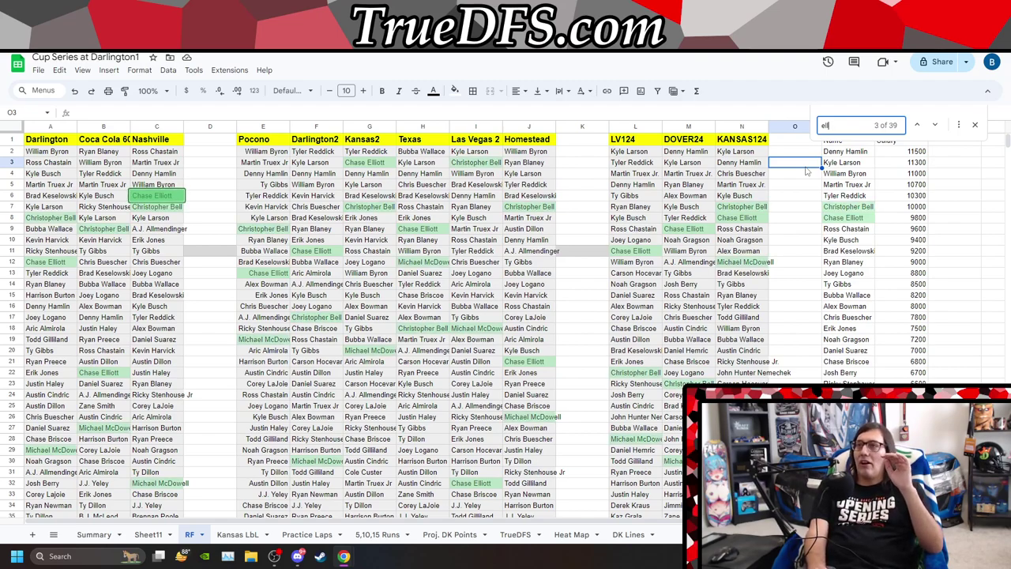
# Search for "ross" to compare Ross Chastain's places across the races, and select a lap cell in his row on the Kansas LbL sheet.
pyautogui.write('ross')
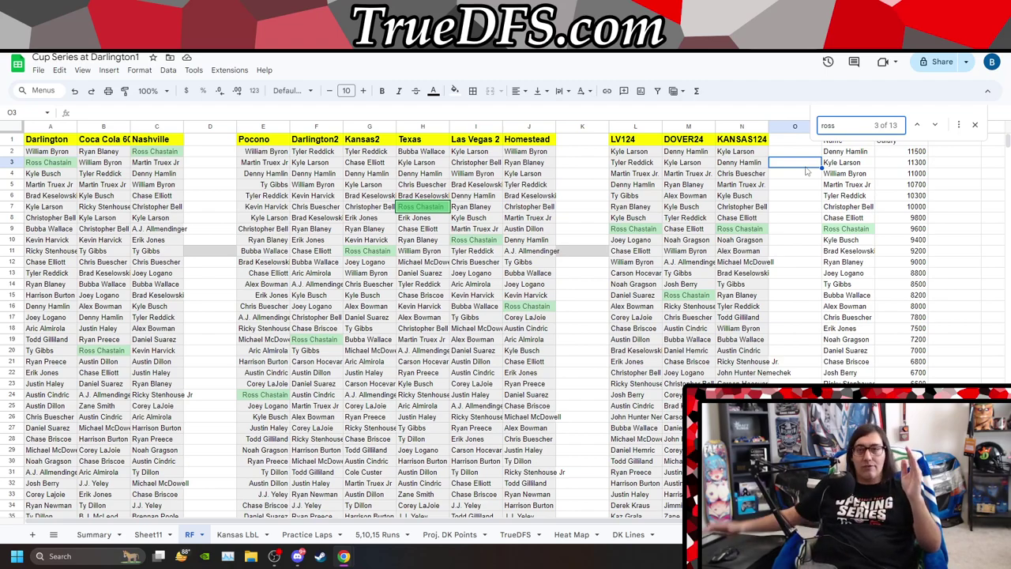
pyautogui.click(238, 534)
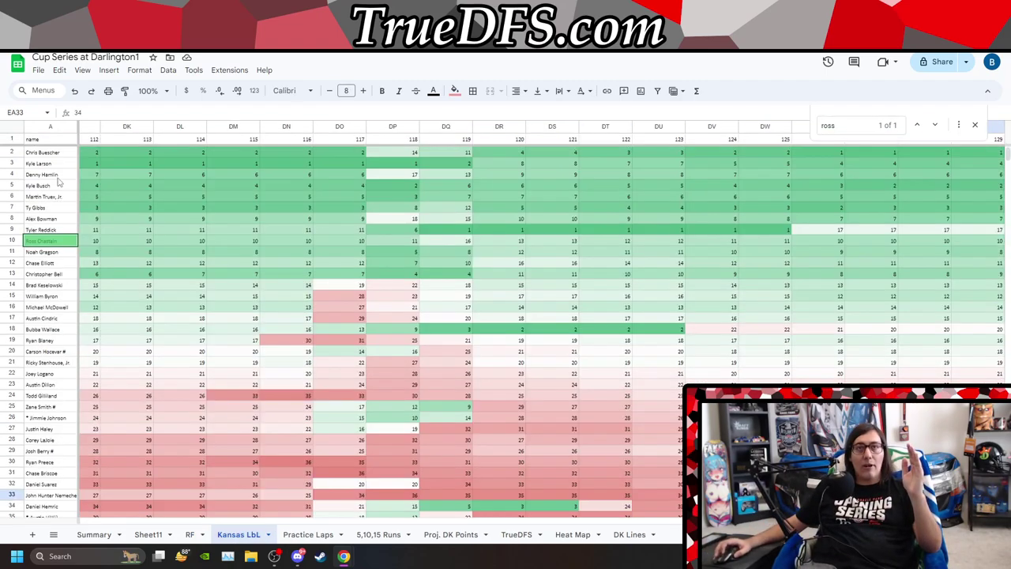
pyautogui.click(110, 242)
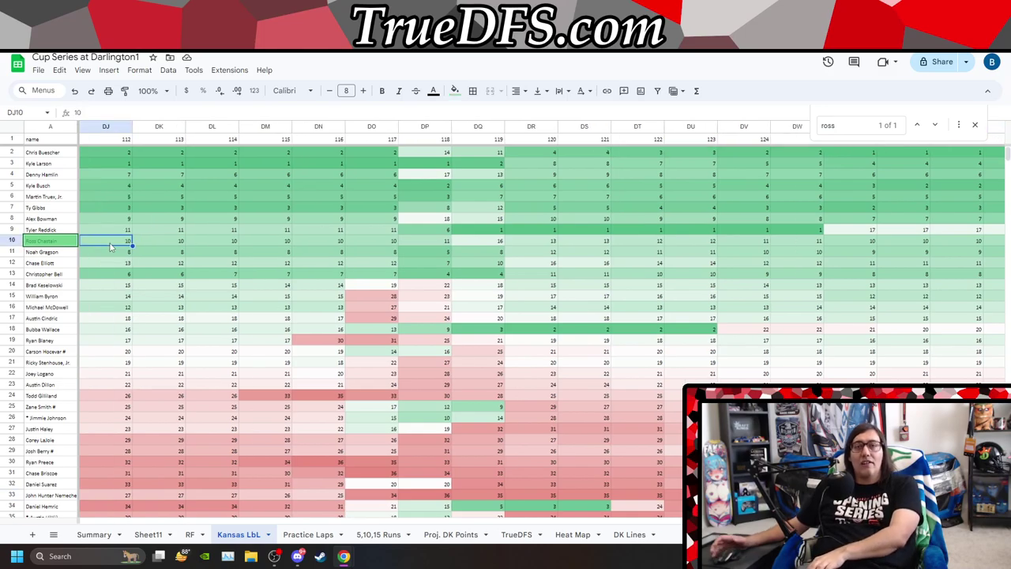
# Trace Ross Chastain's Kansas lap-by-lap positions backward from lap 112 to the start of his row.
pyautogui.press('Left')
pyautogui.press('Left')
pyautogui.press('Left')
pyautogui.press('Left')
pyautogui.press('Left')
pyautogui.press('Left')
pyautogui.press('Left')
pyautogui.press('Left')
pyautogui.press('Left')
pyautogui.press('Left')
pyautogui.press('Left')
pyautogui.press('Left')
pyautogui.press('Left')
pyautogui.press('Left')
pyautogui.press('Left')
pyautogui.press('Left')
pyautogui.press('Left')
pyautogui.press('Left')
pyautogui.press('Left')
pyautogui.press('Left')
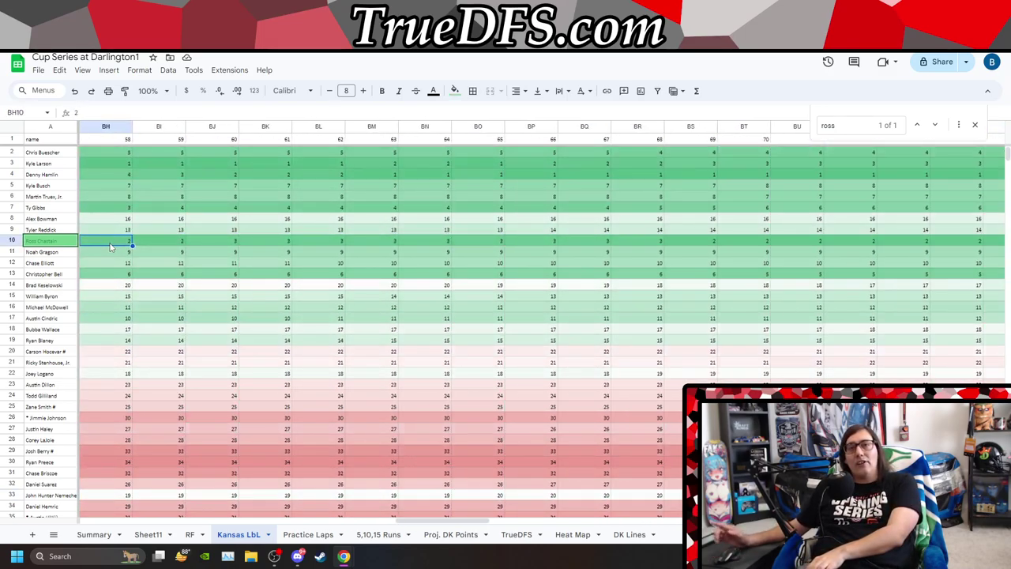
pyautogui.press('Left')
pyautogui.press('Left')
pyautogui.press('Left')
pyautogui.press('Left')
pyautogui.press('Left')
pyautogui.press('Left')
pyautogui.press('Left')
pyautogui.press('Left')
pyautogui.press('Left')
pyautogui.press('Left')
pyautogui.press('Left')
pyautogui.press('Left')
pyautogui.press('Left')
pyautogui.press('Left')
pyautogui.press('Left')
pyautogui.press('Left')
pyautogui.press('Left')
pyautogui.press('Left')
pyautogui.press('Left')
pyautogui.press('Left')
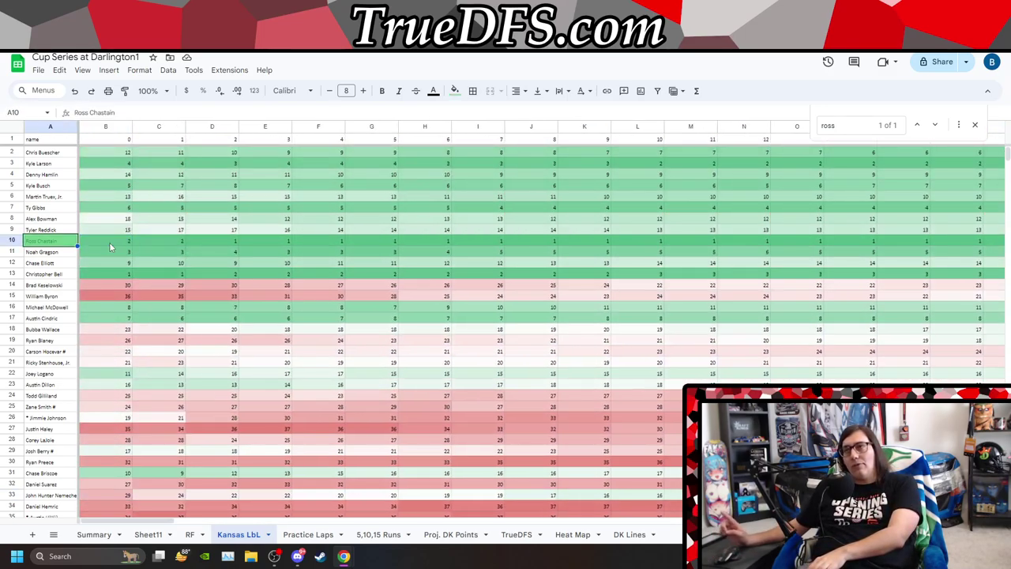
# Follow Ross Chastain's running position forward through the Kansas laps from lap 0 to lap 86.
pyautogui.press('Right')
pyautogui.press('Right')
pyautogui.press('Right')
pyautogui.press('Right')
pyautogui.press('Right')
pyautogui.press('Right')
pyautogui.press('Right')
pyautogui.press('Right')
pyautogui.press('Right')
pyautogui.press('Right')
pyautogui.press('Right')
pyautogui.press('Right')
pyautogui.press('Right')
pyautogui.press('Right')
pyautogui.press('Right')
pyautogui.press('Right')
pyautogui.press('Right')
pyautogui.press('Right')
pyautogui.press('Right')
pyautogui.press('Right')
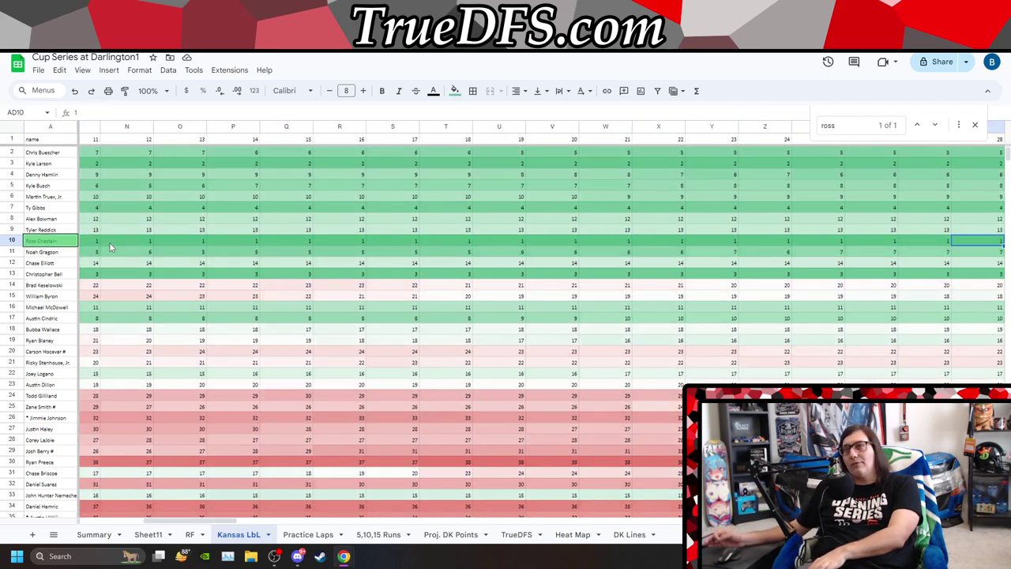
pyautogui.press('Right')
pyautogui.press('Right')
pyautogui.press('Right')
pyautogui.press('Right')
pyautogui.press('Right')
pyautogui.press('Right')
pyautogui.press('Right')
pyautogui.press('Right')
pyautogui.press('Right')
pyautogui.press('Right')
pyautogui.press('Right')
pyautogui.press('Right')
pyautogui.press('Right')
pyautogui.press('Right')
pyautogui.press('Right')
pyautogui.press('Right')
pyautogui.press('Right')
pyautogui.press('Right')
pyautogui.press('Right')
pyautogui.press('Right')
pyautogui.press('Right')
pyautogui.press('Right')
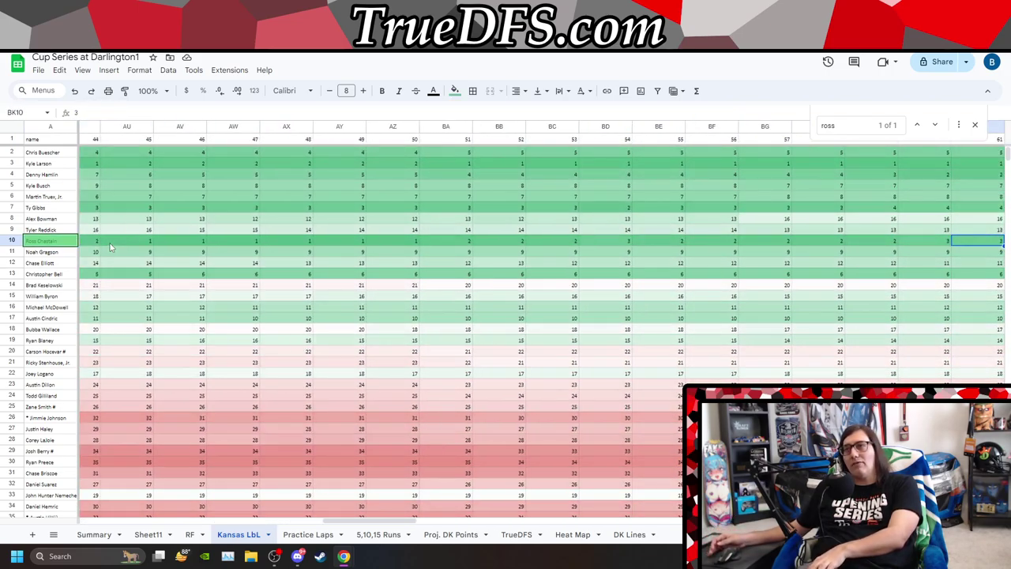
pyautogui.press('Right')
pyautogui.press('Right')
pyautogui.press('Right')
pyautogui.press('Right')
pyautogui.press('Right')
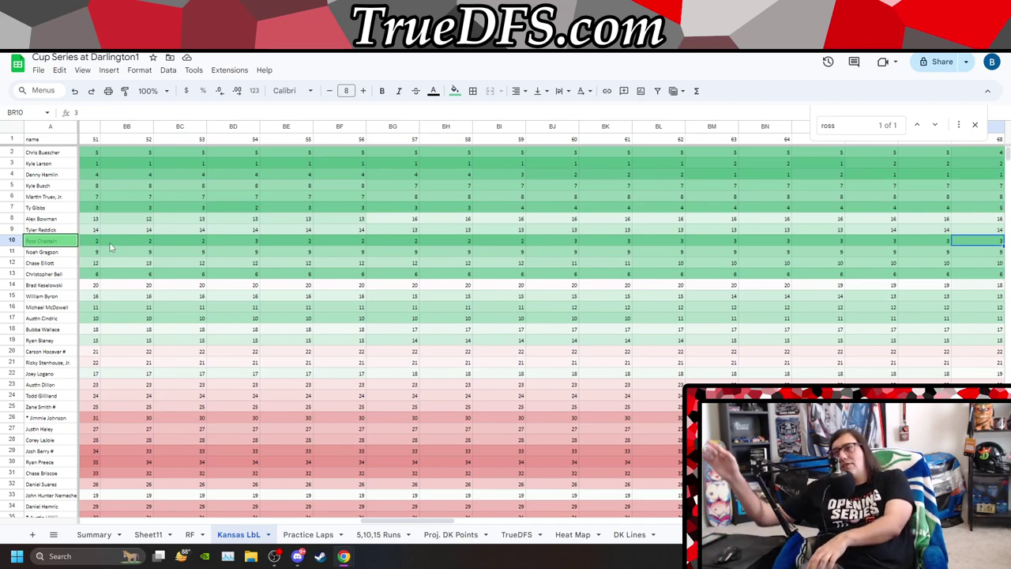
pyautogui.press('Right')
pyautogui.press('Right')
pyautogui.press('Right')
pyautogui.press('Right')
pyautogui.press('Right')
pyautogui.press('Right')
pyautogui.press('Right')
pyautogui.press('Right')
pyautogui.press('Right')
pyautogui.press('Right')
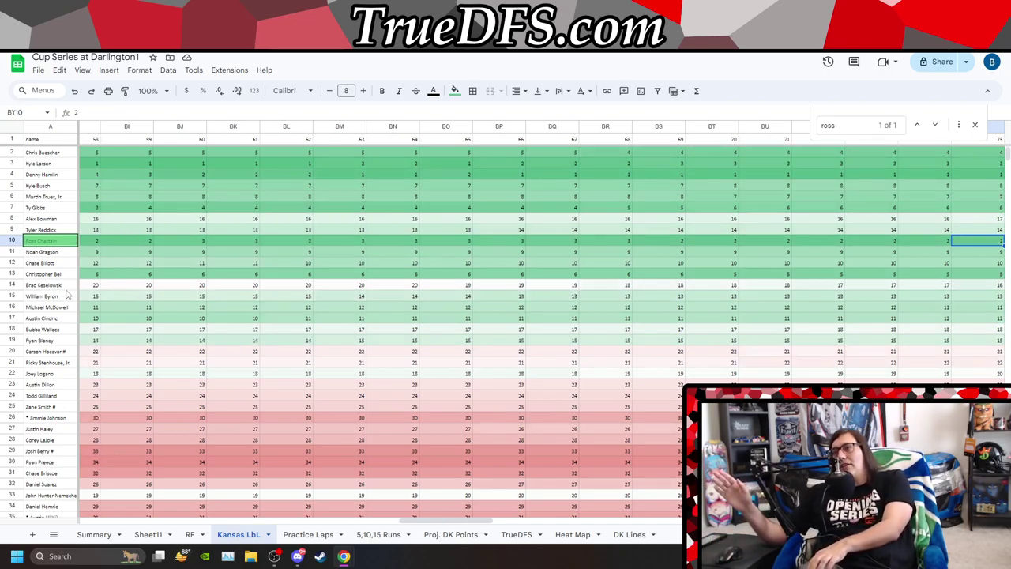
pyautogui.press('Right')
pyautogui.press('Right')
pyautogui.press('Right')
pyautogui.press('Right')
pyautogui.press('Right')
pyautogui.press('Right')
pyautogui.press('Right')
pyautogui.press('Right')
pyautogui.press('Right')
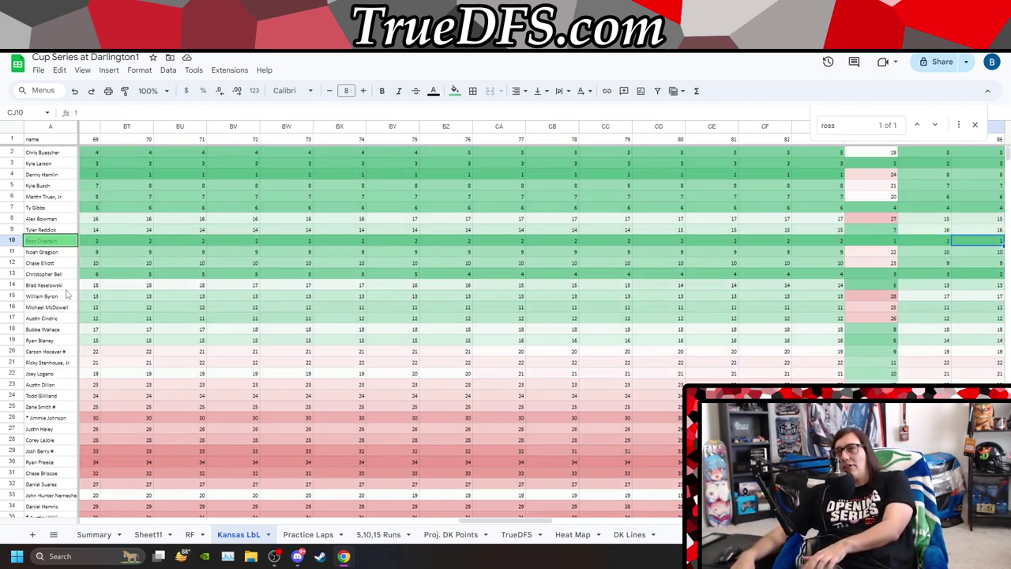
# Examine Ross Chastain's running position on the Kansas laps from lap 87 to lap 114.
pyautogui.press('Right')
pyautogui.press('Right')
pyautogui.press('Right')
pyautogui.press('Right')
pyautogui.press('Right')
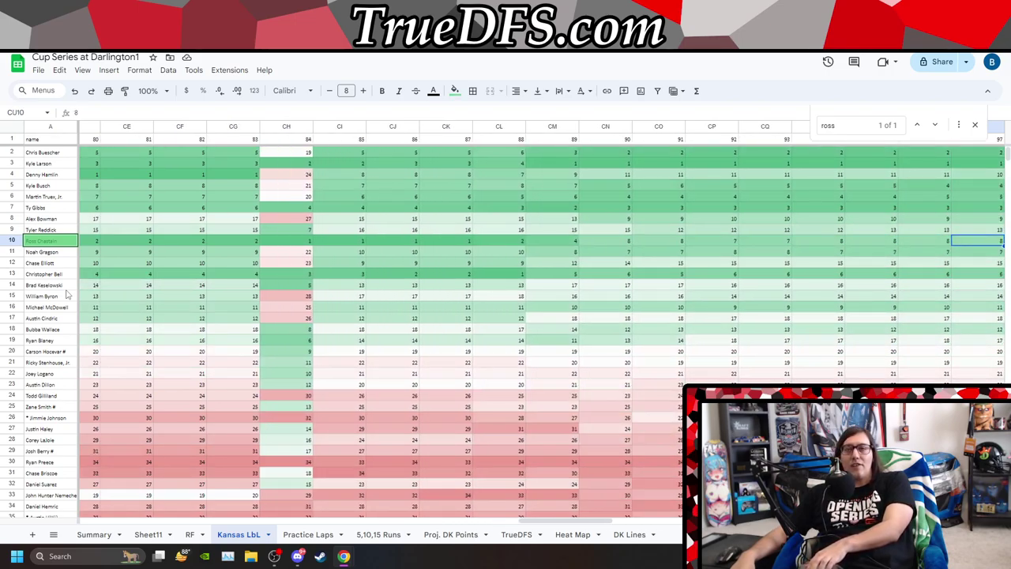
pyautogui.press('Right')
pyautogui.press('Right')
pyautogui.press('Right')
pyautogui.press('Right')
pyautogui.press('Right')
pyautogui.press('Right')
pyautogui.press('Right')
pyautogui.press('Right')
pyautogui.press('Right')
pyautogui.press('Right')
pyautogui.press('Right')
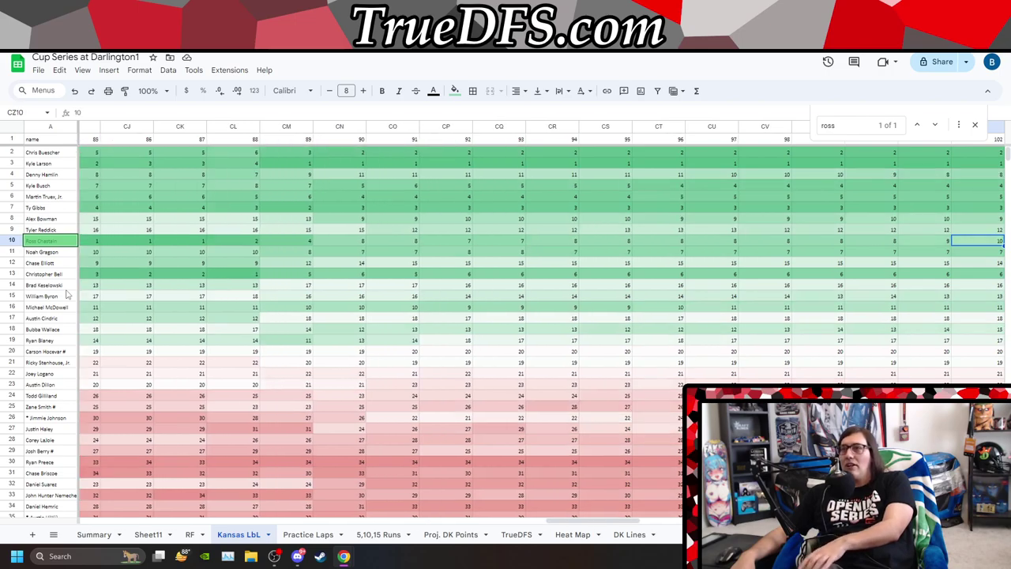
pyautogui.press('Right')
pyautogui.press('Right')
pyautogui.press('Right')
pyautogui.press('Right')
pyautogui.press('Right')
pyautogui.press('Right')
pyautogui.press('Right')
pyautogui.press('Right')
pyautogui.press('Right')
pyautogui.press('Right')
pyautogui.press('Right')
pyautogui.press('Right')
pyautogui.press('Right')
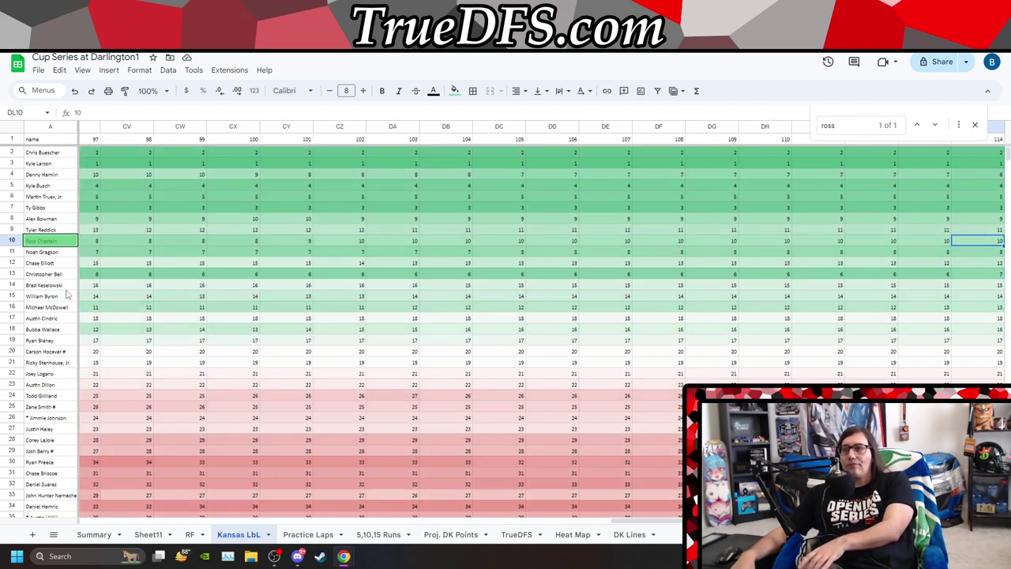
# Follow Ross Chastain's running position forward through the Kansas laps from lap 114 to lap 166.
pyautogui.press('Right')
pyautogui.press('Right')
pyautogui.press('Right')
pyautogui.press('Right')
pyautogui.press('Right')
pyautogui.press('Right')
pyautogui.press('Right')
pyautogui.press('Right')
pyautogui.press('Right')
pyautogui.press('Right')
pyautogui.press('Right')
pyautogui.press('Right')
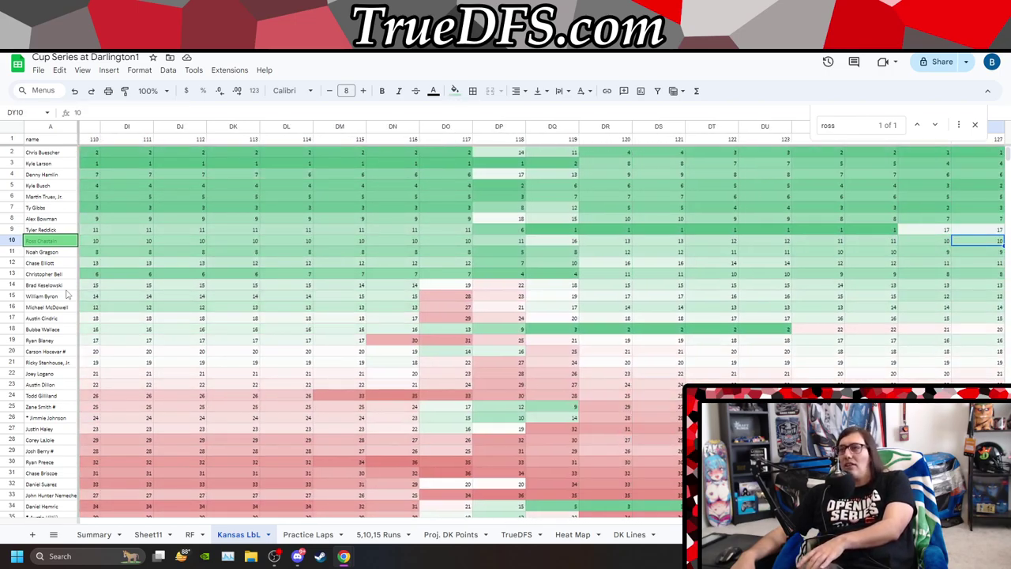
pyautogui.press('Right')
pyautogui.press('Right')
pyautogui.press('Right')
pyautogui.press('Right')
pyautogui.press('Right')
pyautogui.press('Right')
pyautogui.press('Right')
pyautogui.press('Right')
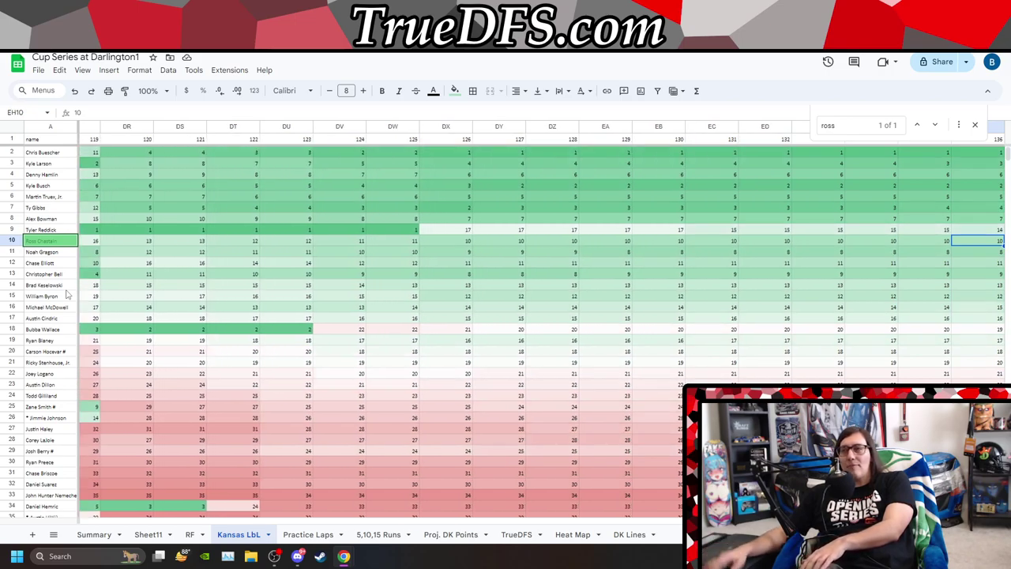
pyautogui.press('Right')
pyautogui.press('Right')
pyautogui.press('Right')
pyautogui.press('Right')
pyautogui.press('Right')
pyautogui.press('Right')
pyautogui.press('Right')
pyautogui.press('Right')
pyautogui.press('Right')
pyautogui.press('Right')
pyautogui.press('Right')
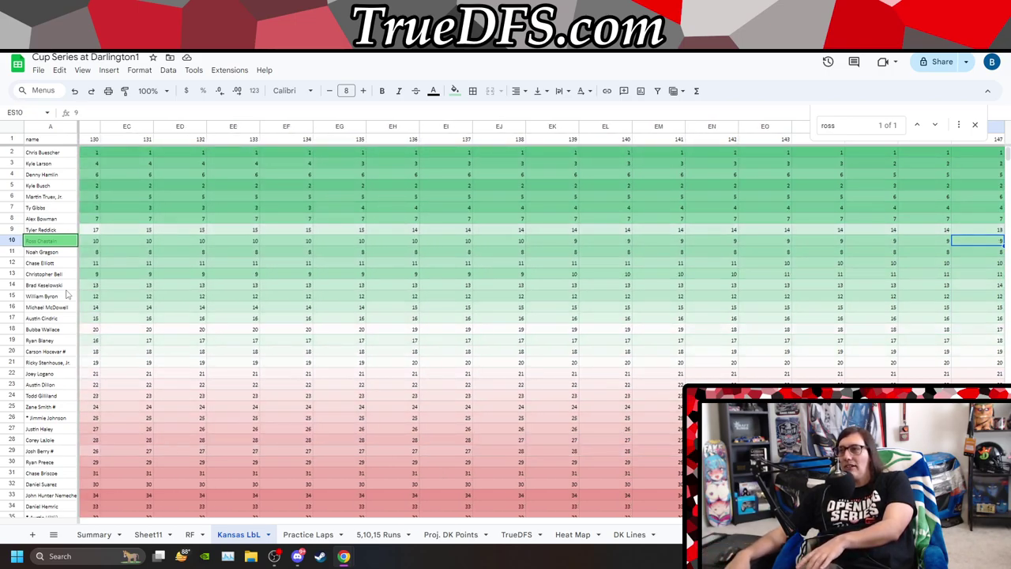
pyautogui.press('Right')
pyautogui.press('Right')
pyautogui.press('Right')
pyautogui.press('Right')
pyautogui.press('Right')
pyautogui.press('Right')
pyautogui.press('Right')
pyautogui.press('Right')
pyautogui.press('Right')
pyautogui.press('Right')
pyautogui.press('Right')
pyautogui.press('Right')
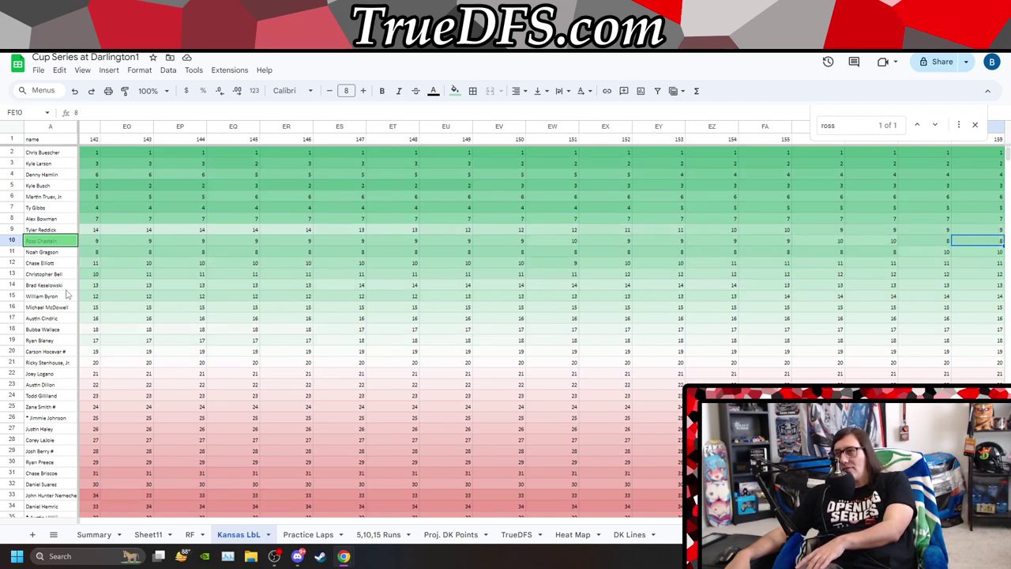
pyautogui.press('Right')
pyautogui.press('Right')
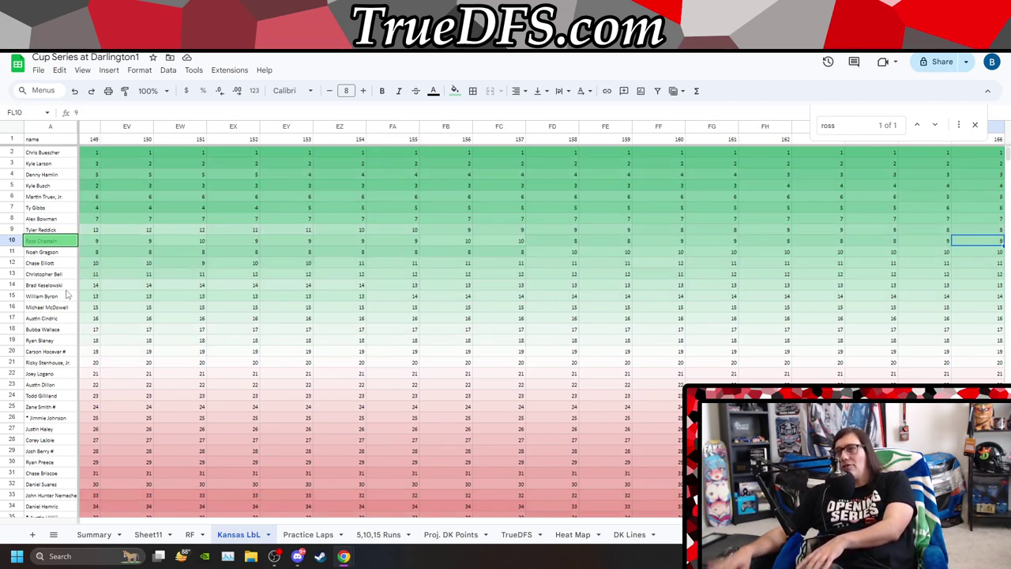
# Trace Ross Chastain's Kansas lap-by-lap positions backward from lap 166 to lap 72.
pyautogui.press('Left')
pyautogui.press('Left')
pyautogui.press('Left')
pyautogui.press('Left')
pyautogui.press('Left')
pyautogui.press('Left')
pyautogui.press('Left')
pyautogui.press('Left')
pyautogui.press('Left')
pyautogui.press('Left')
pyautogui.press('Left')
pyautogui.press('Left')
pyautogui.press('Left')
pyautogui.press('Left')
pyautogui.press('Left')
pyautogui.press('Left')
pyautogui.press('Left')
pyautogui.press('Left')
pyautogui.press('Left')
pyautogui.press('Left')
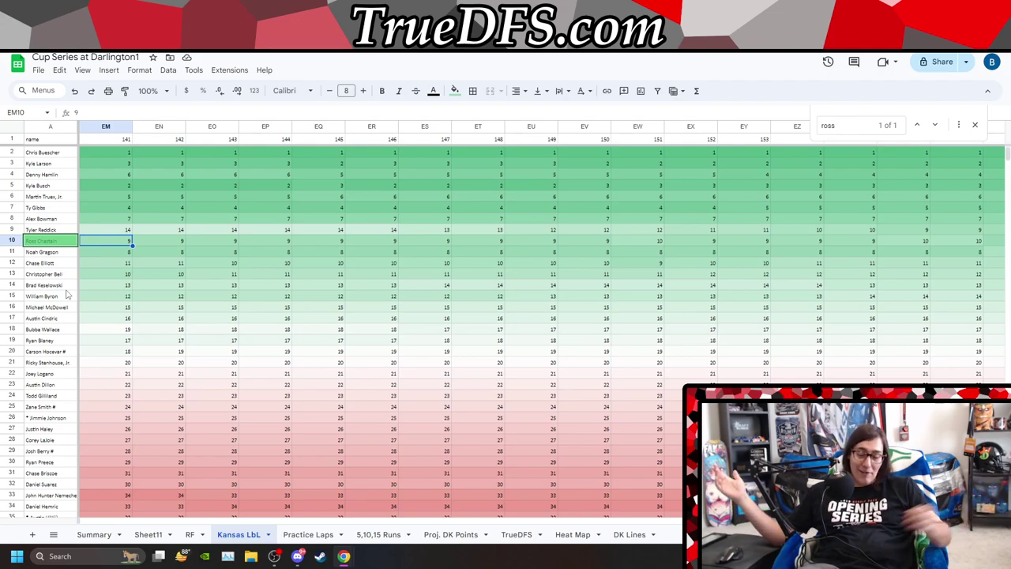
pyautogui.press('Left')
pyautogui.press('Left')
pyautogui.press('Left')
pyautogui.press('Left')
pyautogui.press('Left')
pyautogui.press('Left')
pyautogui.press('Left')
pyautogui.press('Left')
pyautogui.press('Left')
pyautogui.press('Left')
pyautogui.press('Left')
pyautogui.press('Left')
pyautogui.press('Left')
pyautogui.press('Left')
pyautogui.press('Left')
pyautogui.press('Left')
pyautogui.press('Left')
pyautogui.press('Left')
pyautogui.press('Left')
pyautogui.press('Left')
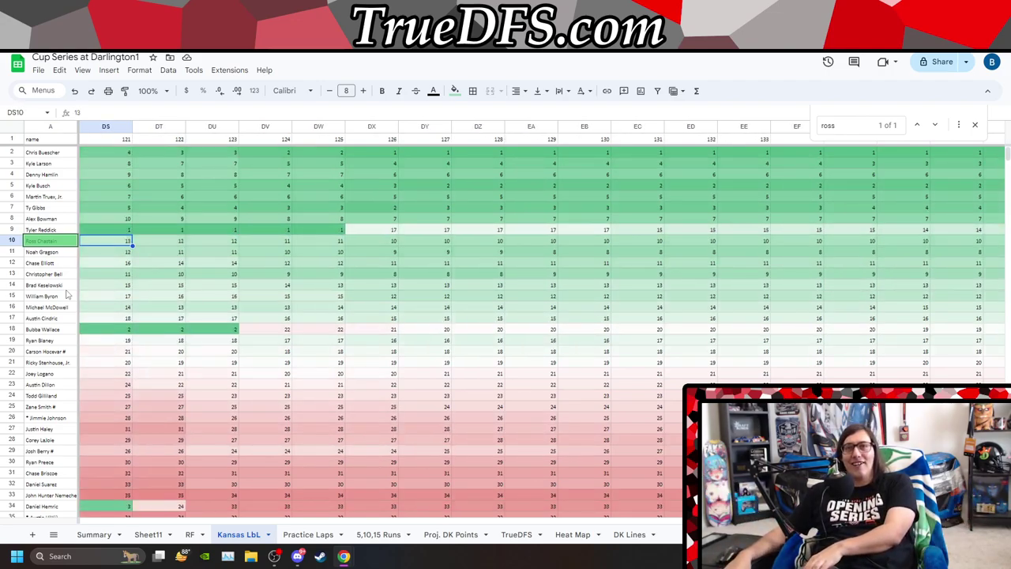
pyautogui.press('Left')
pyautogui.press('Left')
pyautogui.press('Left')
pyautogui.press('Left')
pyautogui.press('Left')
pyautogui.press('Left')
pyautogui.press('Left')
pyautogui.press('Left')
pyautogui.press('Left')
pyautogui.press('Left')
pyautogui.press('Left')
pyautogui.press('Left')
pyautogui.press('Left')
pyautogui.press('Left')
pyautogui.press('Left')
pyautogui.press('Left')
pyautogui.press('Left')
pyautogui.press('Left')
pyautogui.press('Left')
pyautogui.press('Left')
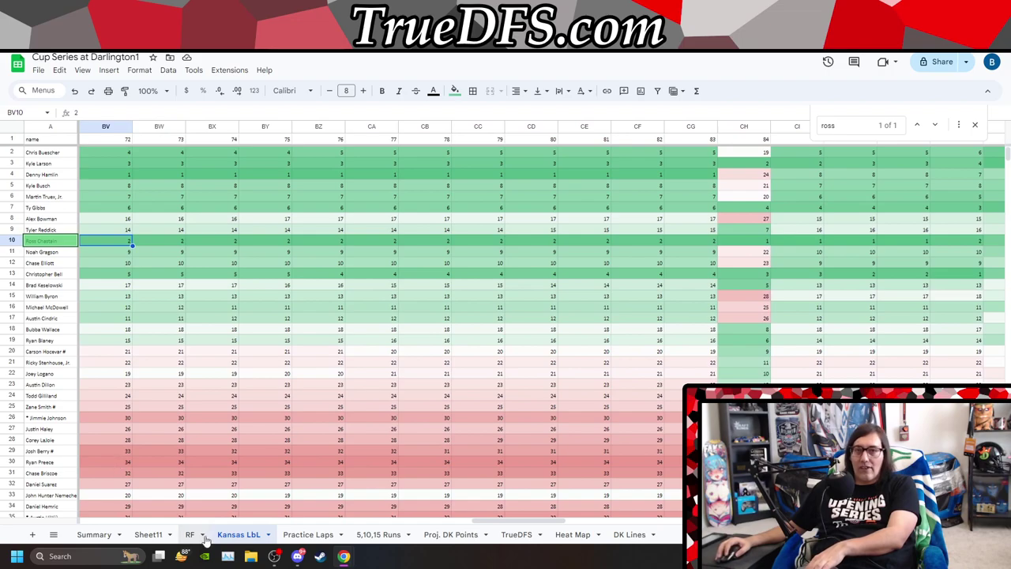
# Search for "brad" on the RF sheet to compare Brad Keselowski's places across the races.
pyautogui.click(187, 535)
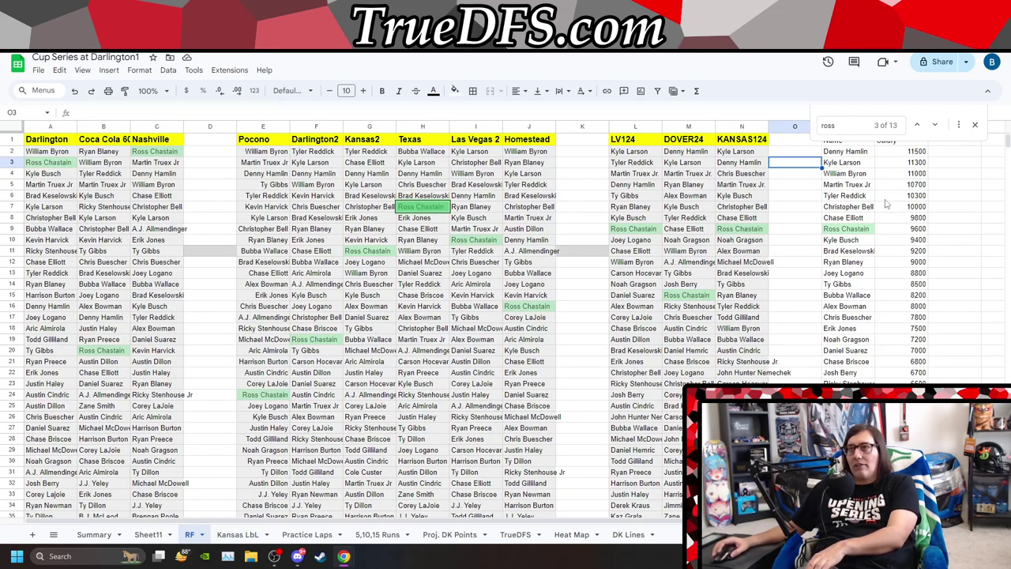
pyautogui.hotkey('ctrl', 'f')
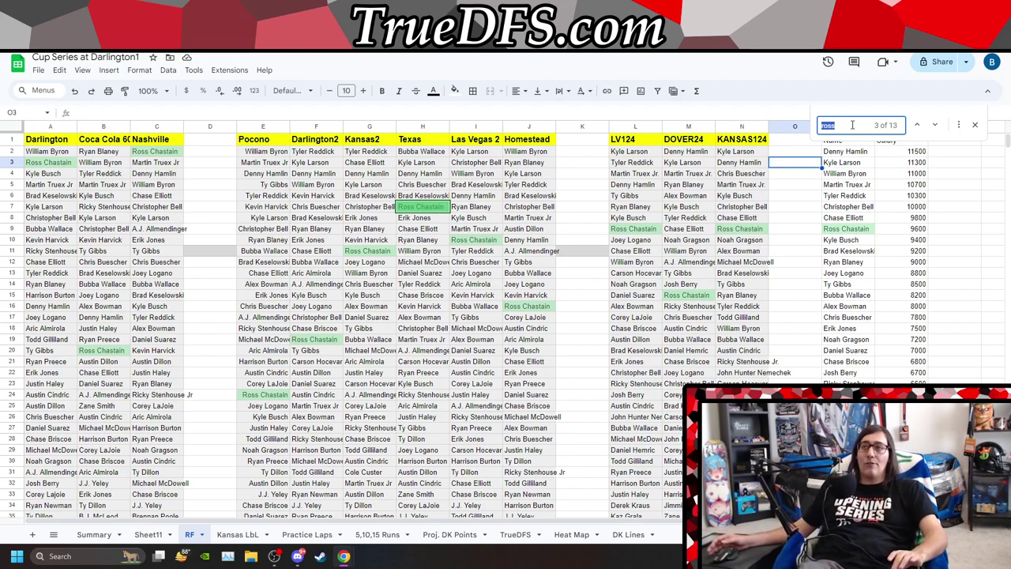
pyautogui.write('brad')
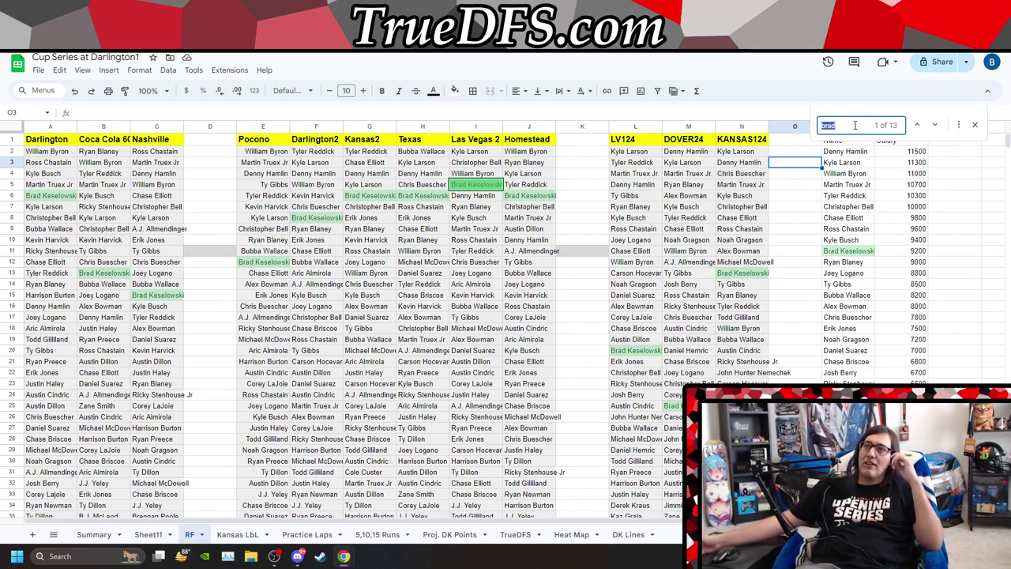
# Search for "bla" to compare Ryan Blaney's places across the races, and select the lap 72 cell in his row on the Kansas LbL sheet.
pyautogui.write('bla')
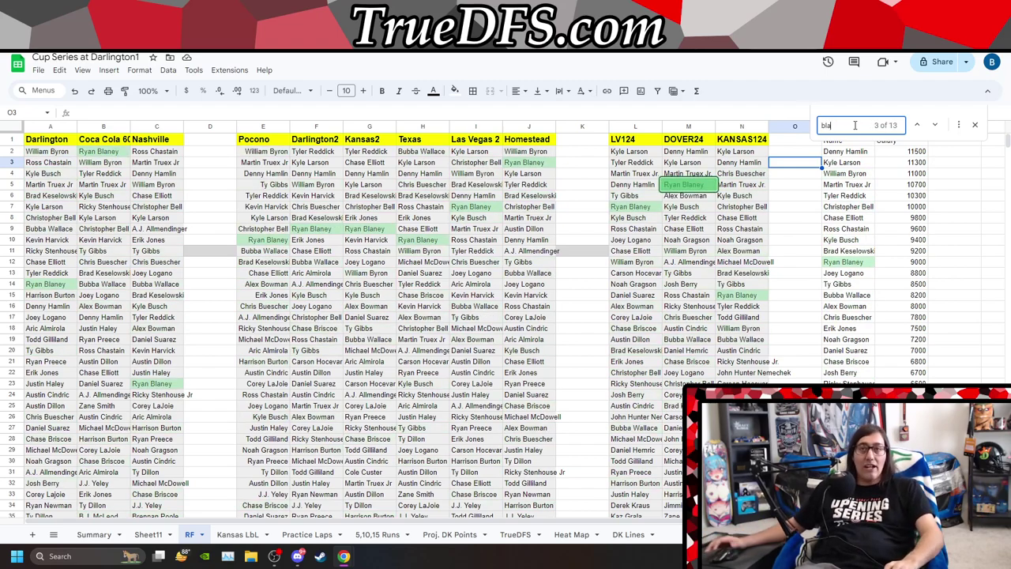
pyautogui.click(240, 534)
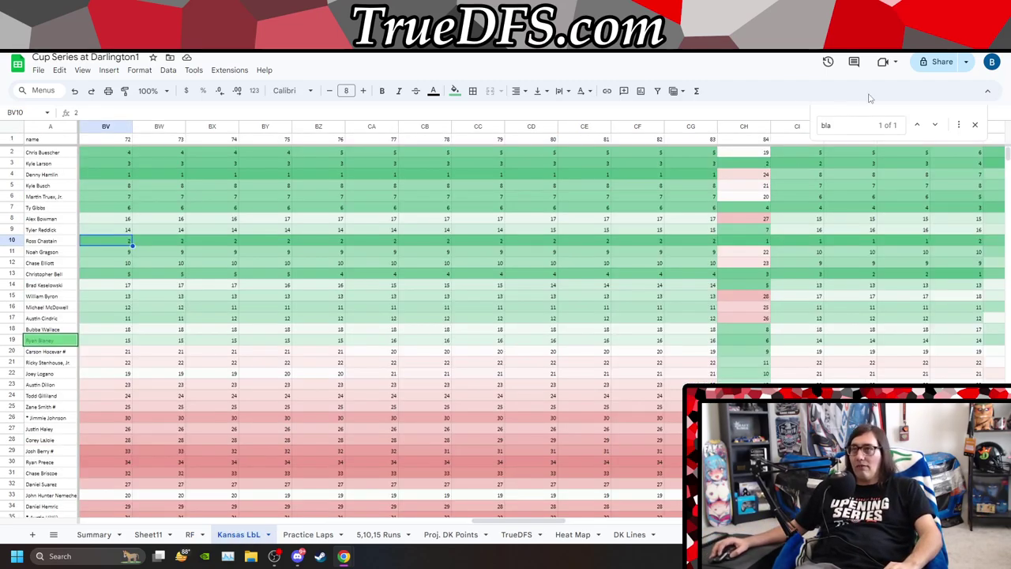
pyautogui.click(127, 336)
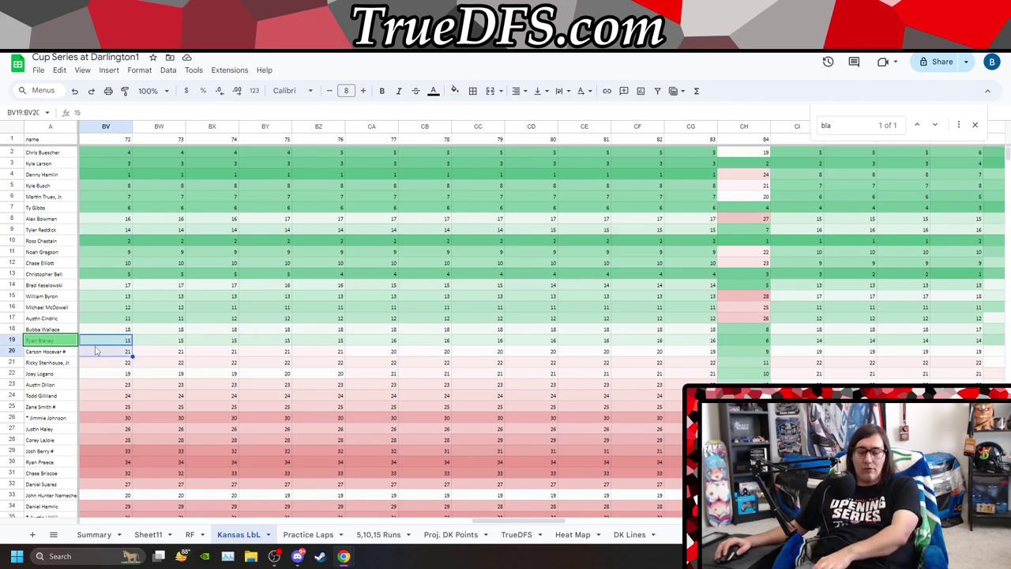
# Check the Kansas race results on driveraverages.com, and review Ryan Blaney's race log in the DraftKings player list.
pyautogui.hotkey('ctrl', 'Tab')
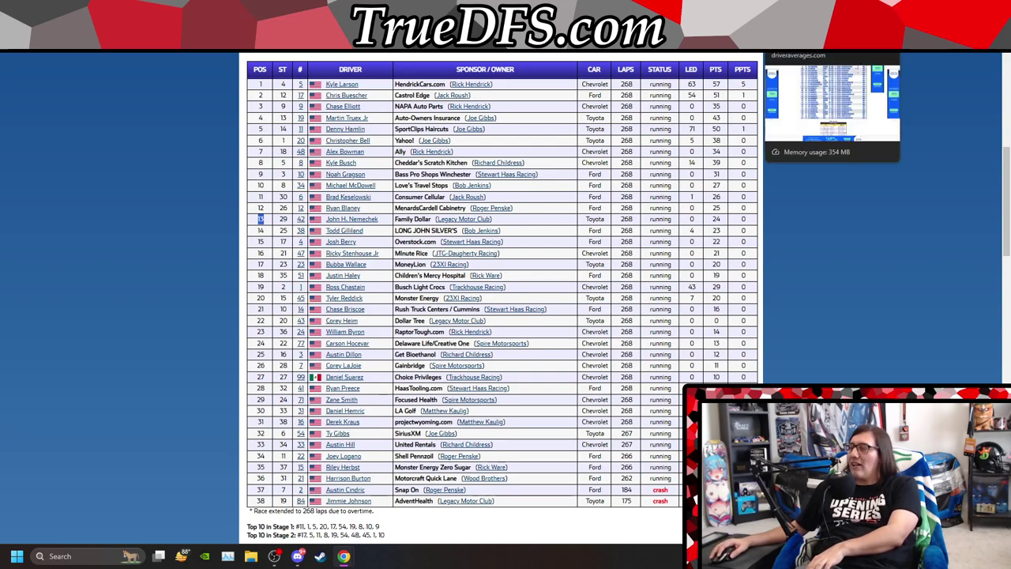
pyautogui.click(568, 35)
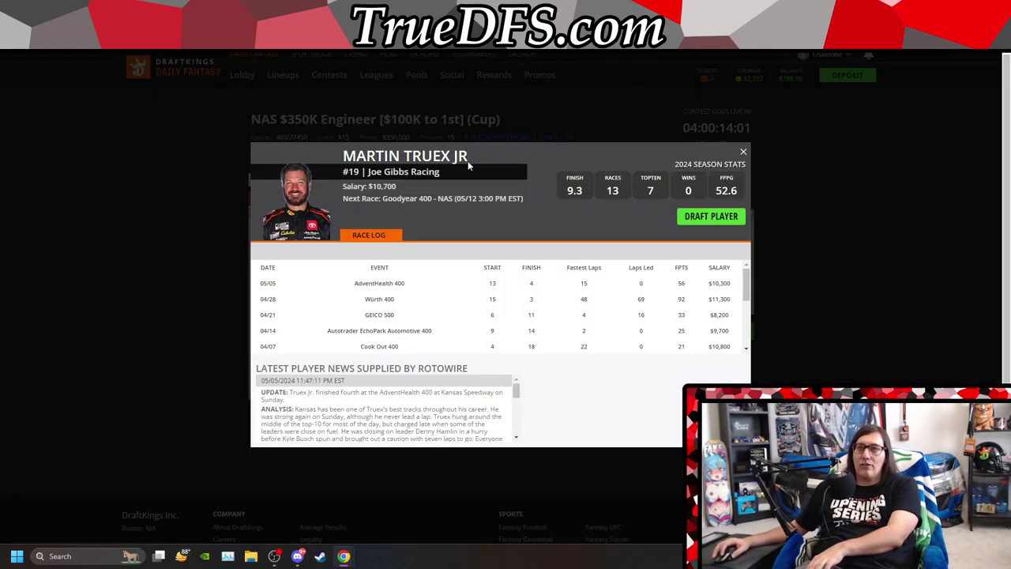
pyautogui.click(743, 154)
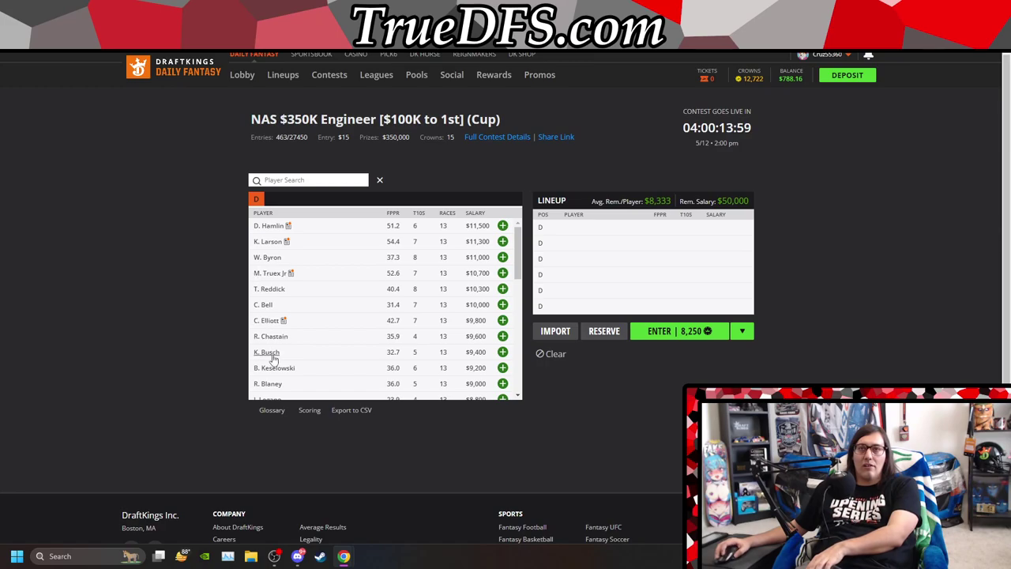
pyautogui.scroll(-3, 276, 293)
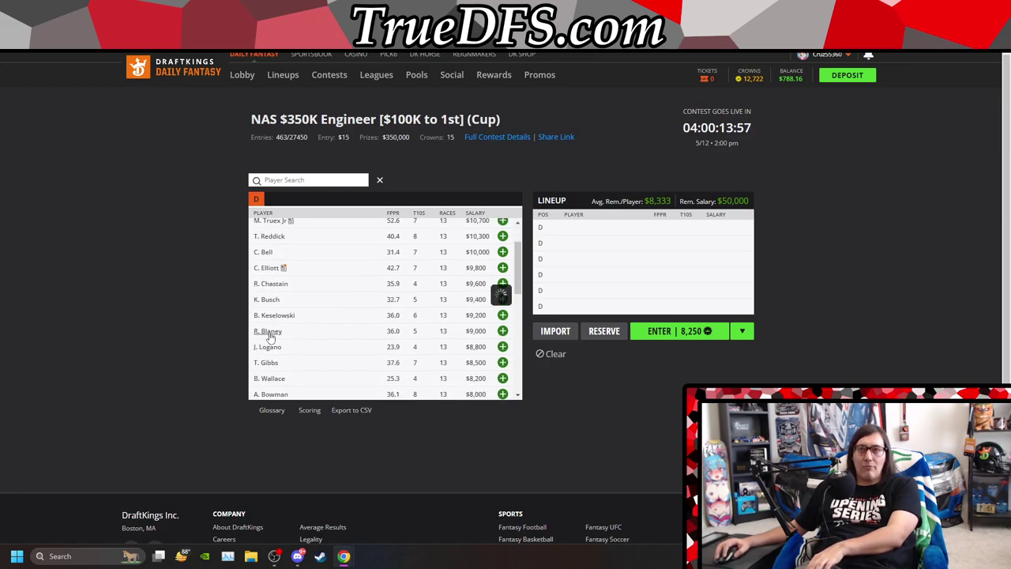
pyautogui.click(268, 331)
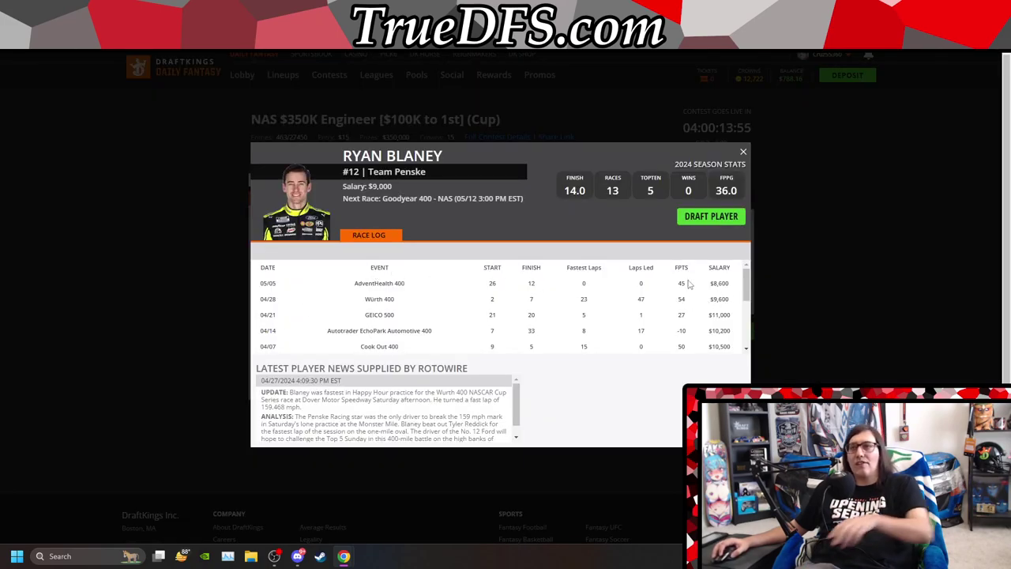
pyautogui.click(741, 150)
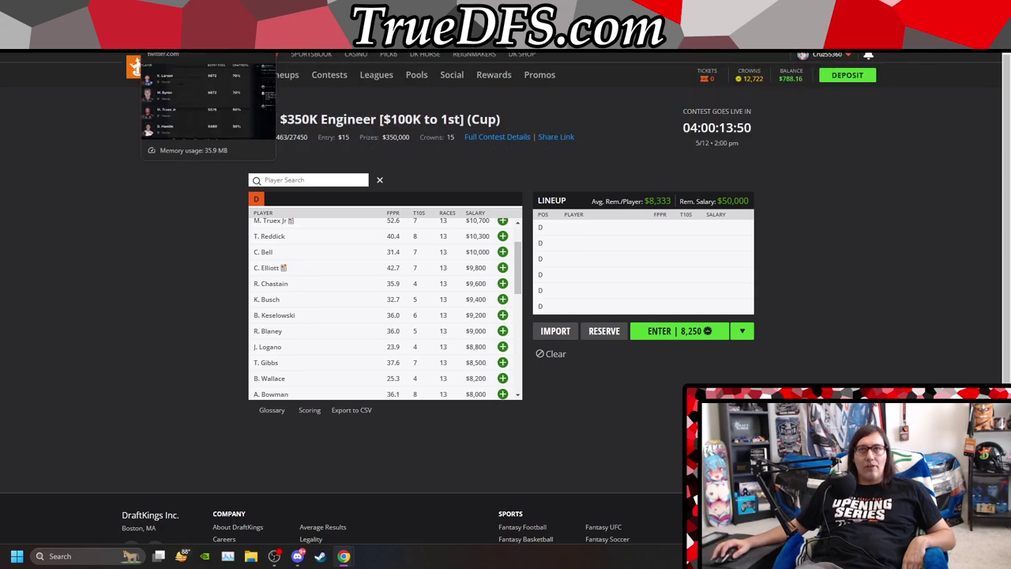
# Return to the Kansas LbL sheet and trace Ryan Blaney's positions backward from lap 72 to the start of his row.
pyautogui.click(71, 43)
pyautogui.click(114, 340)
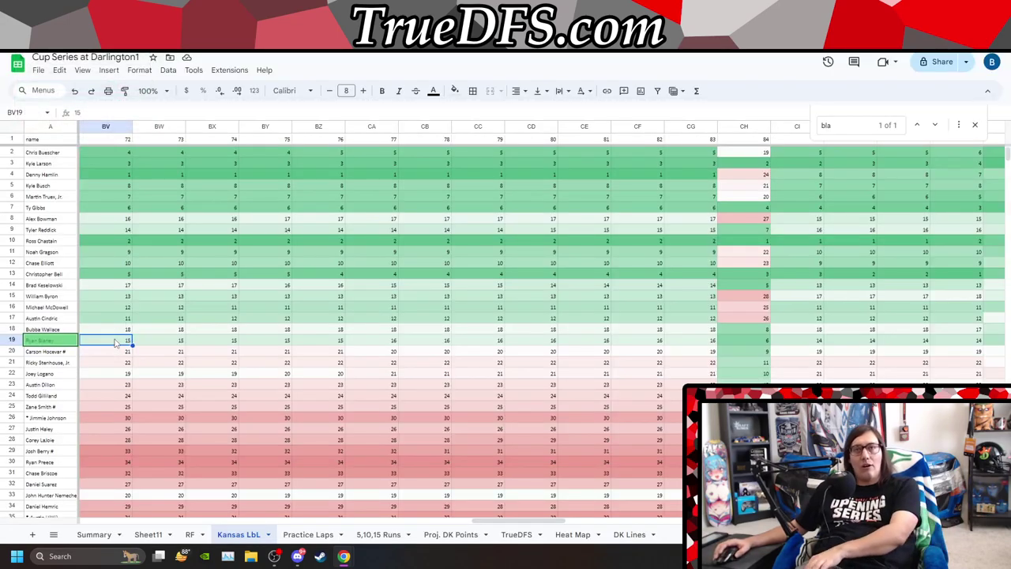
pyautogui.press('Left')
pyautogui.press('Left')
pyautogui.press('Left')
pyautogui.press('Left')
pyautogui.press('Left')
pyautogui.press('Left')
pyautogui.press('Left')
pyautogui.press('Left')
pyautogui.press('Left')
pyautogui.press('Left')
pyautogui.press('Left')
pyautogui.press('Left')
pyautogui.press('Left')
pyautogui.press('Left')
pyautogui.press('Left')
pyautogui.press('Left')
pyautogui.press('Left')
pyautogui.press('Left')
pyautogui.press('Left')
pyautogui.press('Left')
pyautogui.press('Left')
pyautogui.press('Left')
pyautogui.press('Left')
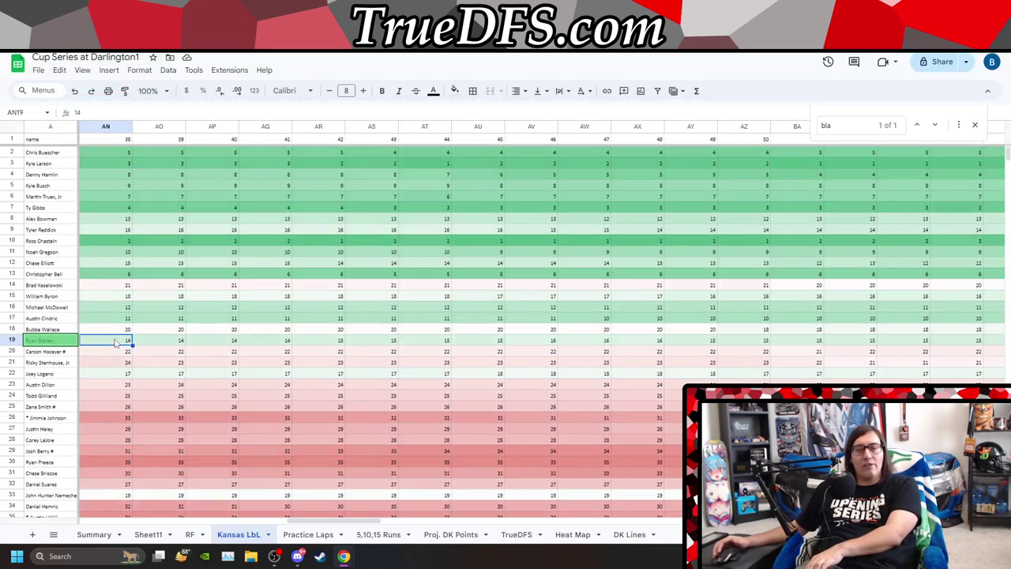
pyautogui.press('Left')
pyautogui.press('Left')
pyautogui.press('Left')
pyautogui.press('Left')
pyautogui.press('Left')
pyautogui.press('Left')
pyautogui.press('Left')
pyautogui.press('Left')
pyautogui.press('Left')
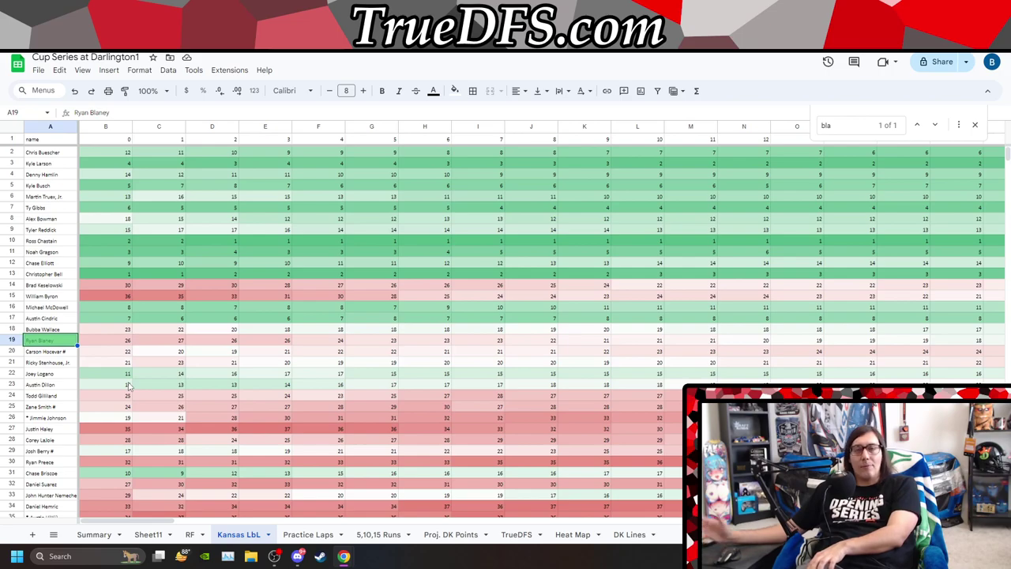
# Follow Ryan Blaney's running position forward through the opening Kansas laps from lap 0 to lap 5.
pyautogui.press('Right')
pyautogui.press('Right')
pyautogui.press('Right')
pyautogui.press('Right')
pyautogui.press('Right')
pyautogui.press('Right')
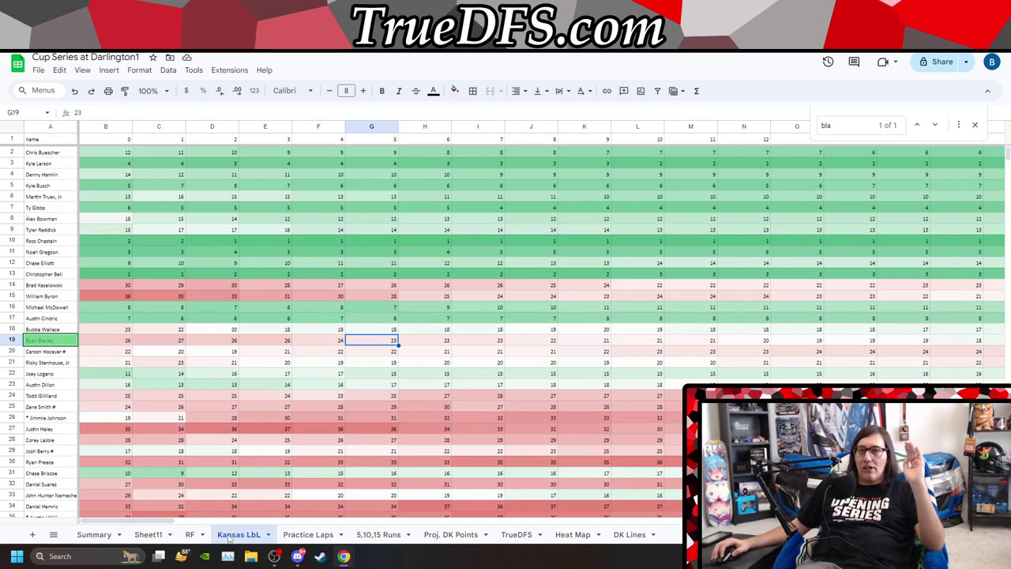
# Check Ryan Blaney's place in the KANSAS124 column on the RF sheet, and return to the Kansas LbL sheet.
pyautogui.click(191, 535)
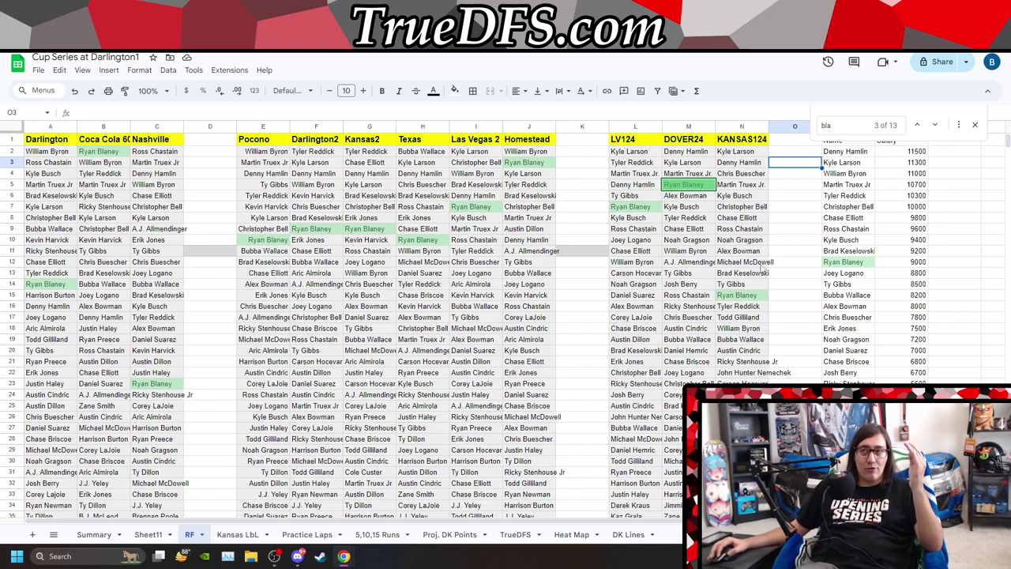
pyautogui.click(746, 299)
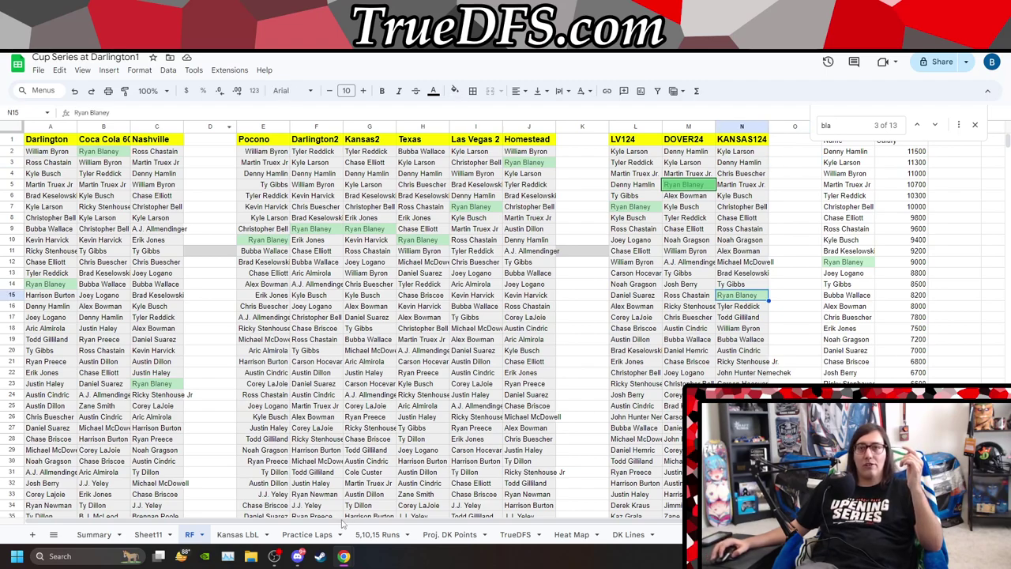
pyautogui.click(237, 535)
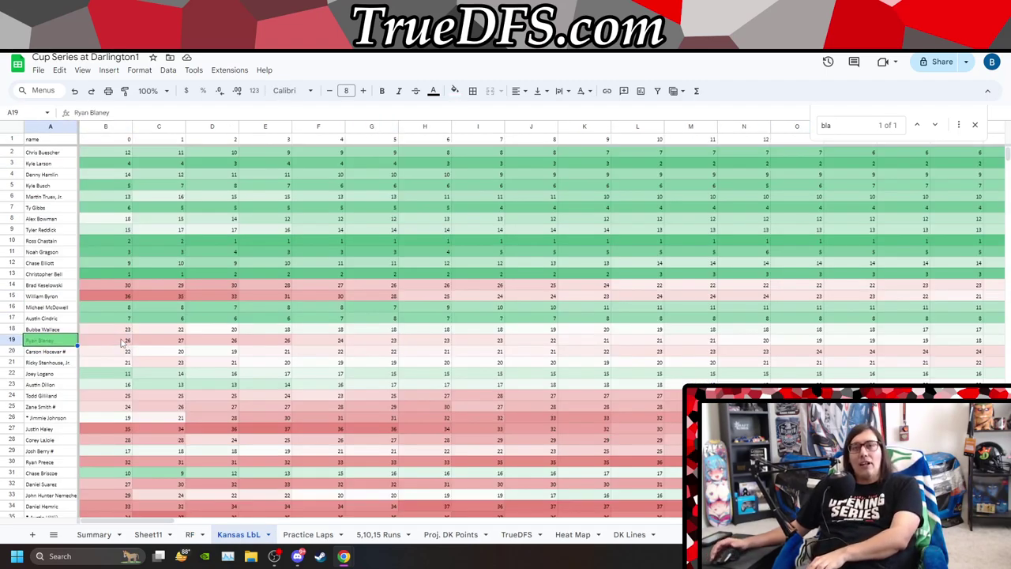
# Trace Ryan Blaney's running position forward on the Kansas LbL sheet from the start of his row to lap 130.
pyautogui.press('Right')
pyautogui.press('Right')
pyautogui.press('Right')
pyautogui.press('Right')
pyautogui.press('Right')
pyautogui.press('Right')
pyautogui.press('Right')
pyautogui.press('Right')
pyautogui.press('Right')
pyautogui.press('Right')
pyautogui.press('Right')
pyautogui.press('Right')
pyautogui.press('Right')
pyautogui.press('Right')
pyautogui.press('Right')
pyautogui.press('Right')
pyautogui.press('Right')
pyautogui.press('Right')
pyautogui.press('Right')
pyautogui.press('Right')
pyautogui.press('Right')
pyautogui.press('Right')
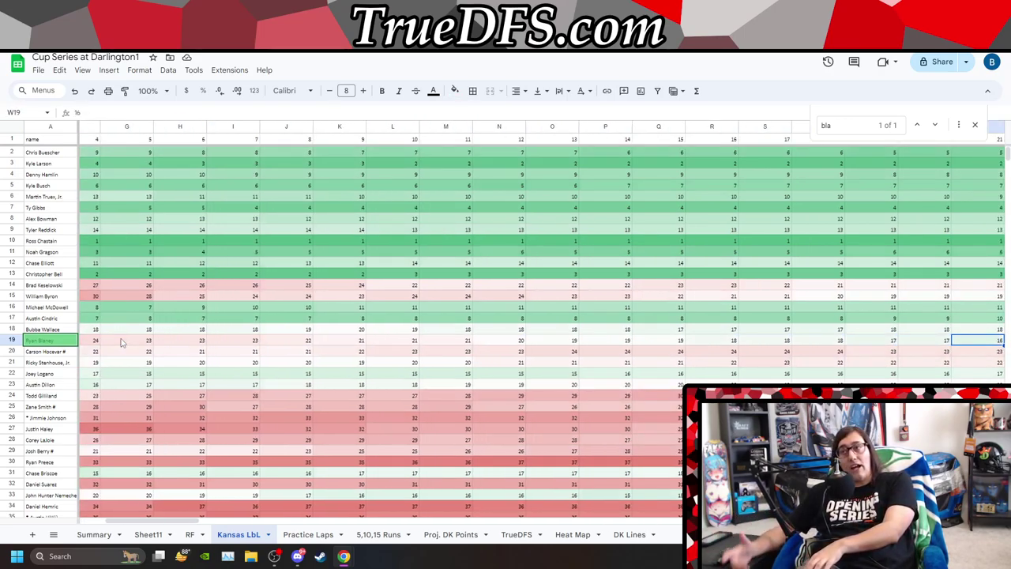
pyautogui.press('Right')
pyautogui.press('Right')
pyautogui.press('Right')
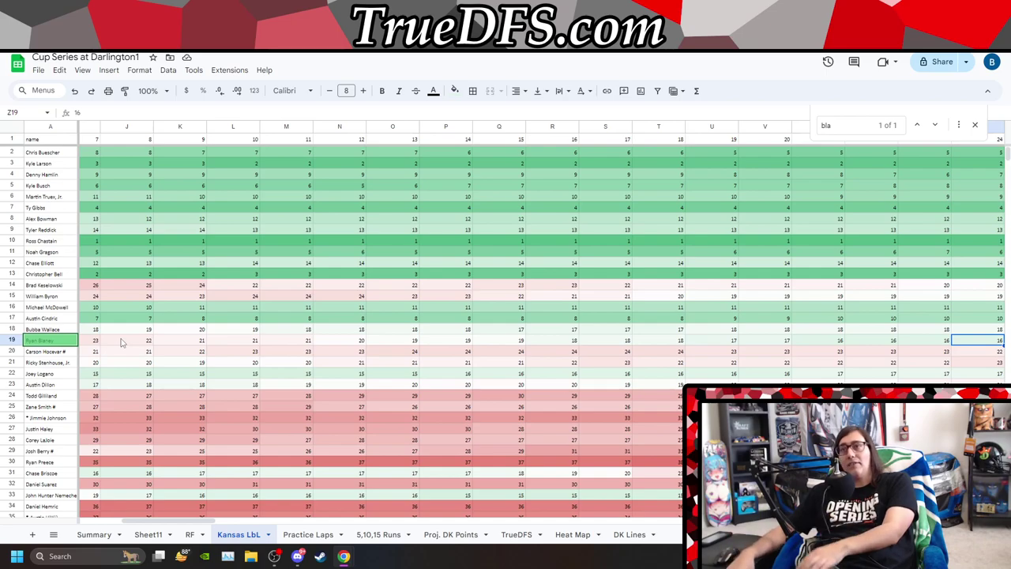
pyautogui.press('Right')
pyautogui.press('Right')
pyautogui.press('Right')
pyautogui.press('Right')
pyautogui.press('Right')
pyautogui.press('Right')
pyautogui.press('Right')
pyautogui.press('Right')
pyautogui.press('Right')
pyautogui.press('Right')
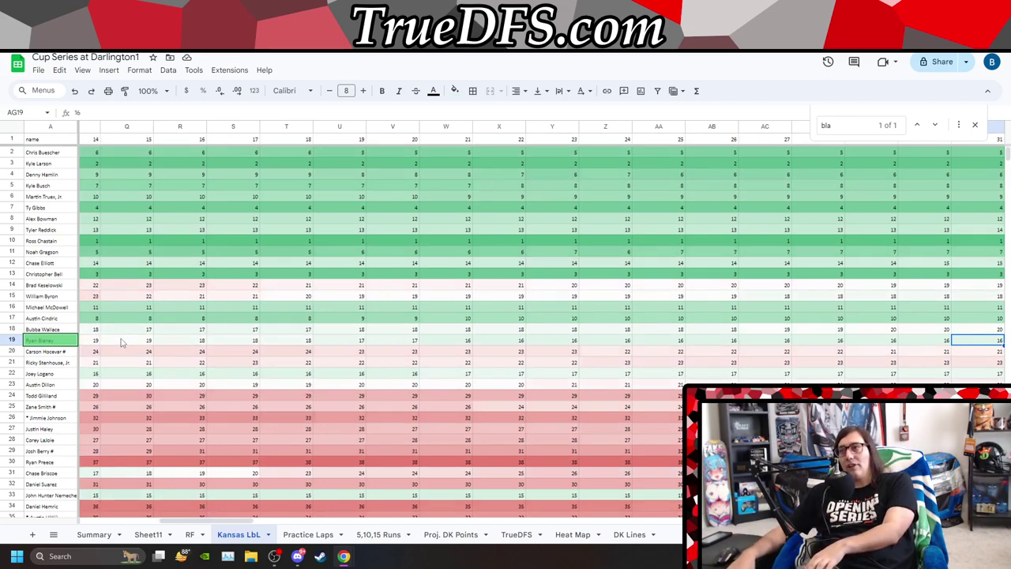
pyautogui.press('Right')
pyautogui.press('Right')
pyautogui.press('Right')
pyautogui.press('Right')
pyautogui.press('Right')
pyautogui.press('Right')
pyautogui.press('Right')
pyautogui.press('Right')
pyautogui.press('Right')
pyautogui.press('Right')
pyautogui.press('Right')
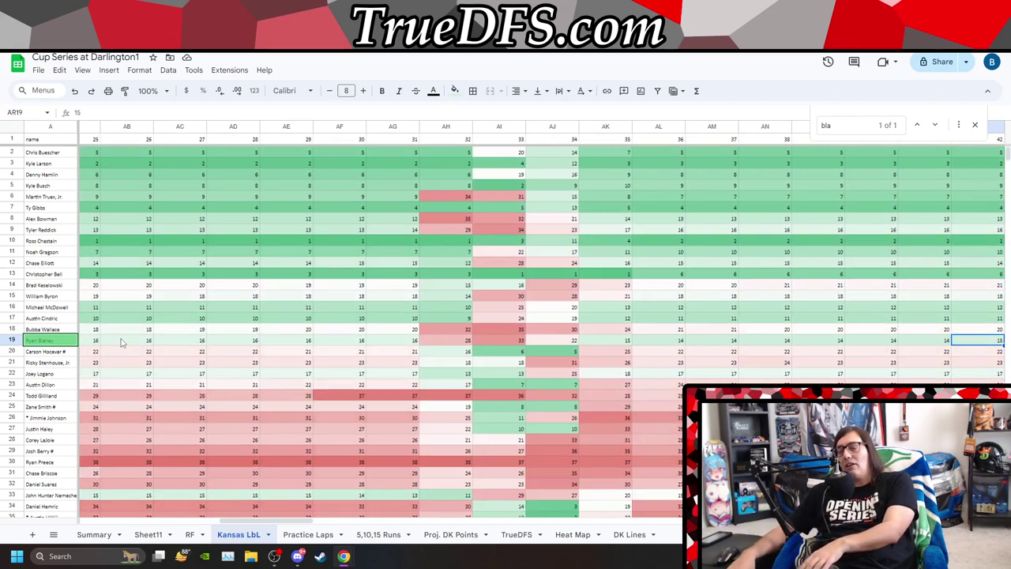
pyautogui.press('Right')
pyautogui.press('Right')
pyautogui.press('Right')
pyautogui.press('Right')
pyautogui.press('Right')
pyautogui.press('Right')
pyautogui.press('Right')
pyautogui.press('Right')
pyautogui.press('Right')
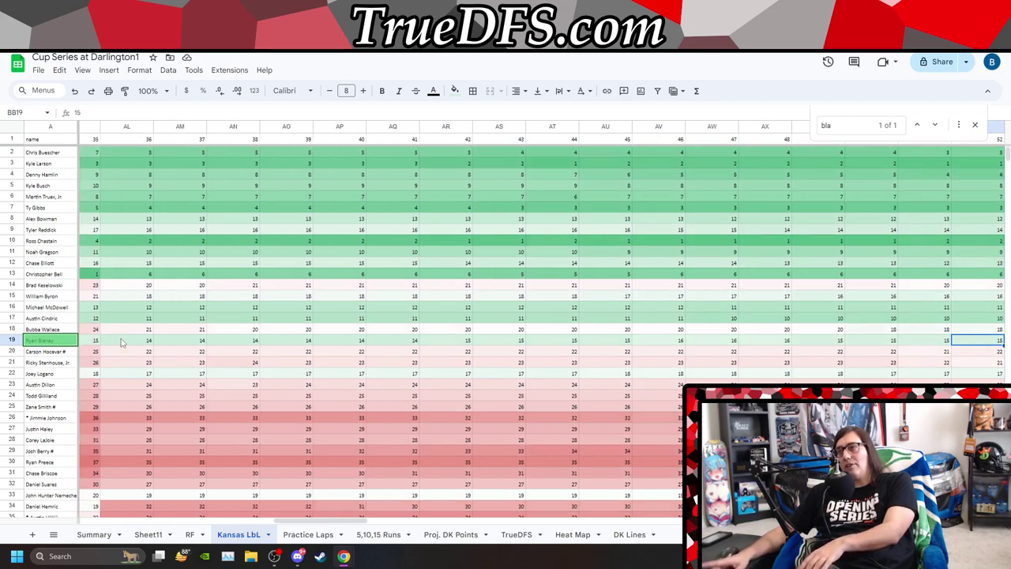
pyautogui.press('Right')
pyautogui.press('Right')
pyautogui.press('Right')
pyautogui.press('Right')
pyautogui.press('Right')
pyautogui.press('Right')
pyautogui.press('Right')
pyautogui.press('Right')
pyautogui.press('Right')
pyautogui.press('Right')
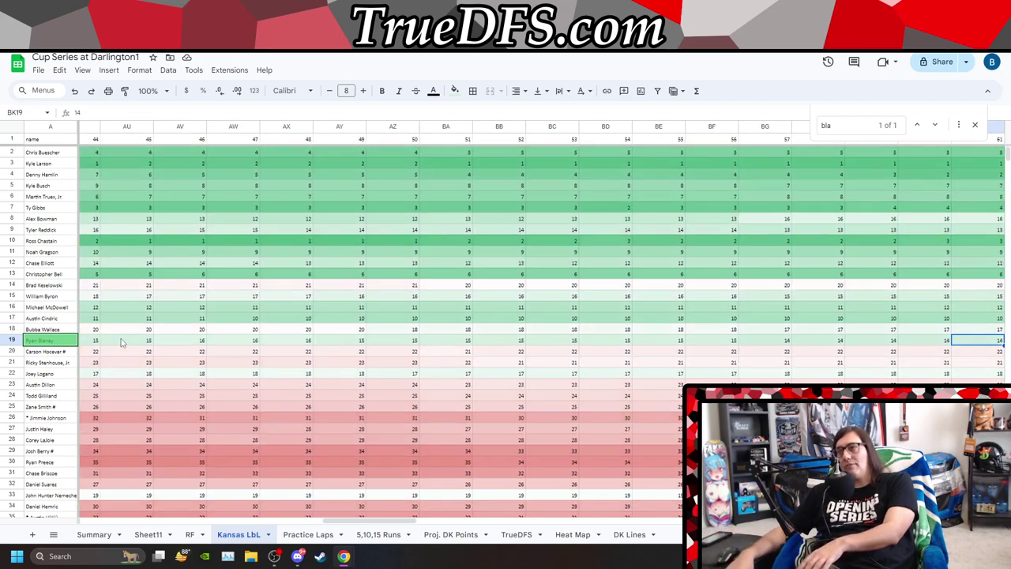
pyautogui.press('Right')
pyautogui.press('Right')
pyautogui.press('Right')
pyautogui.press('Right')
pyautogui.press('Right')
pyautogui.press('Right')
pyautogui.press('Right')
pyautogui.press('Right')
pyautogui.press('Right')
pyautogui.press('Right')
pyautogui.press('Right')
pyautogui.press('Right')
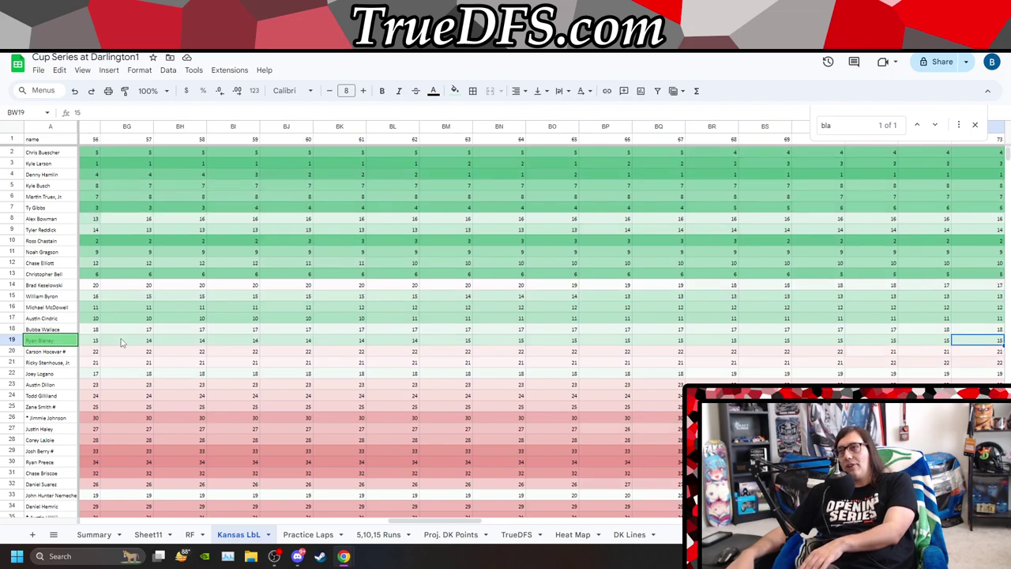
pyautogui.press('Right')
pyautogui.press('Right')
pyautogui.press('Right')
pyautogui.press('Right')
pyautogui.press('Right')
pyautogui.press('Right')
pyautogui.press('Right')
pyautogui.press('Right')
pyautogui.press('Right')
pyautogui.press('Right')
pyautogui.press('Right')
pyautogui.press('Right')
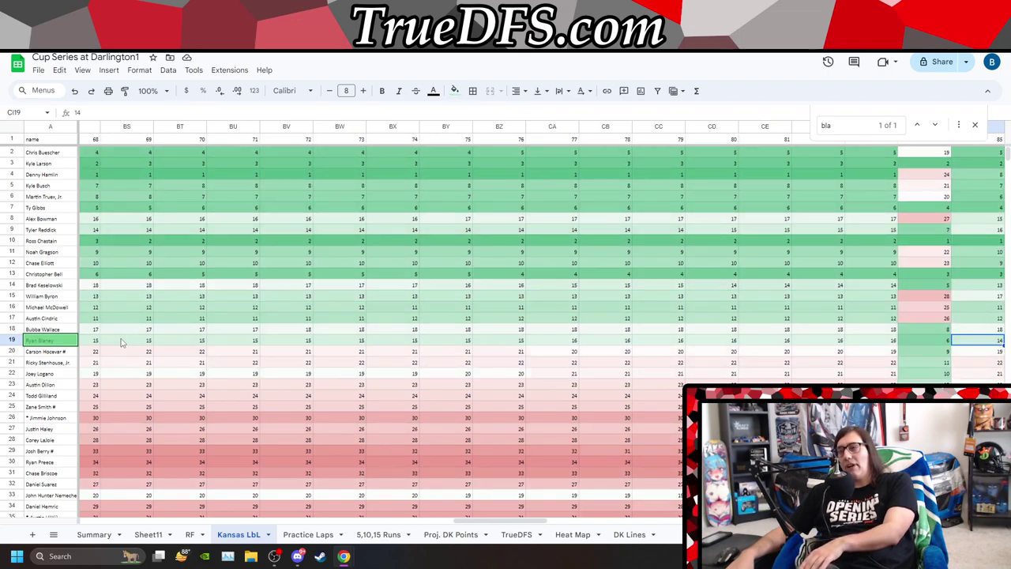
pyautogui.press('Right')
pyautogui.press('Right')
pyautogui.press('Right')
pyautogui.press('Right')
pyautogui.press('Right')
pyautogui.press('Right')
pyautogui.press('Right')
pyautogui.press('Right')
pyautogui.press('Right')
pyautogui.press('Right')
pyautogui.press('Right')
pyautogui.press('Right')
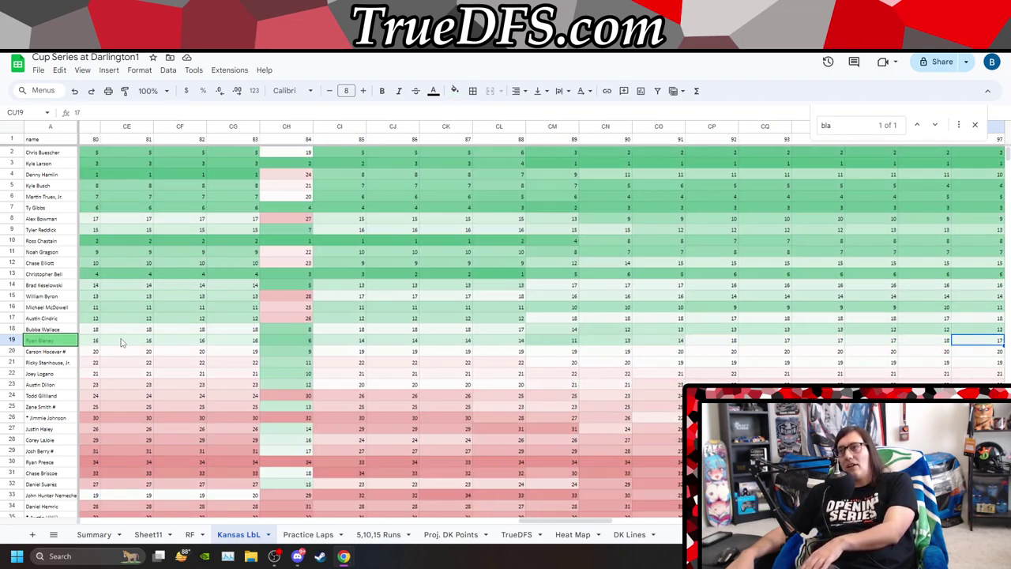
pyautogui.press('Right')
pyautogui.press('Right')
pyautogui.press('Right')
pyautogui.press('Right')
pyautogui.press('Right')
pyautogui.press('Right')
pyautogui.press('Right')
pyautogui.press('Right')
pyautogui.press('Right')
pyautogui.press('Right')
pyautogui.press('Right')
pyautogui.press('Right')
pyautogui.press('Right')
pyautogui.press('Right')
pyautogui.press('Right')
pyautogui.press('Right')
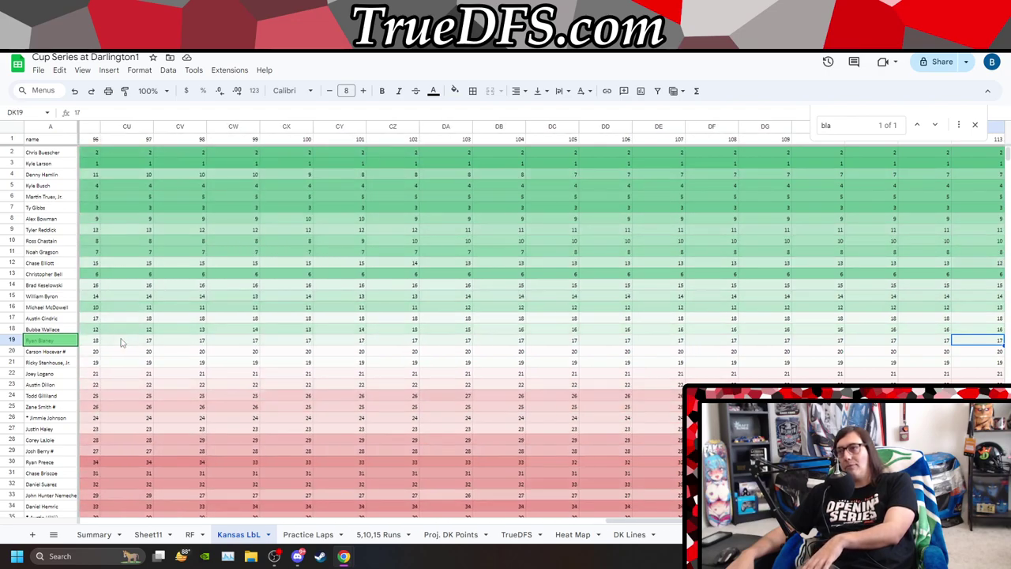
pyautogui.press('Right')
pyautogui.press('Right')
pyautogui.press('Right')
pyautogui.press('Right')
pyautogui.press('Right')
pyautogui.press('Right')
pyautogui.press('Right')
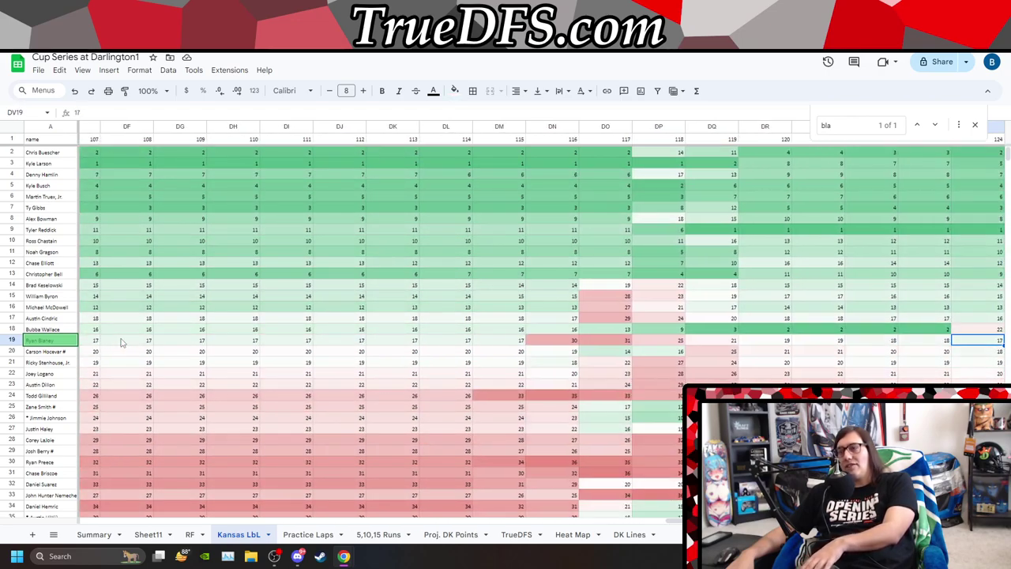
pyautogui.press('Right')
pyautogui.press('Right')
pyautogui.press('Right')
pyautogui.press('Right')
pyautogui.press('Right')
pyautogui.press('Right')
pyautogui.press('Right')
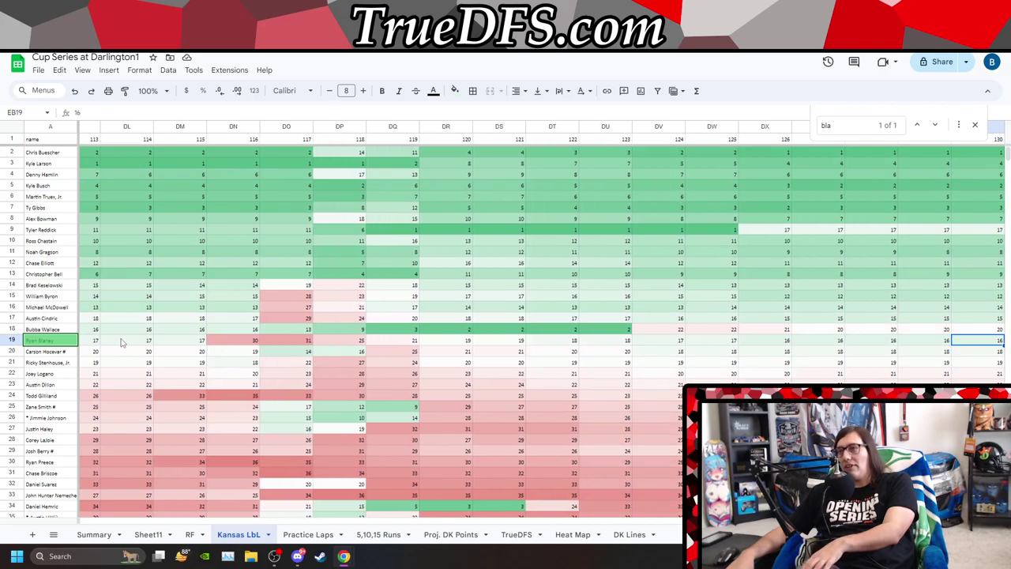
# Check the caution flag breakdown in the Kansas race results on driveraverages.com, and return to the Kansas LbL sheet.
pyautogui.hotkey('alt', 'Tab')
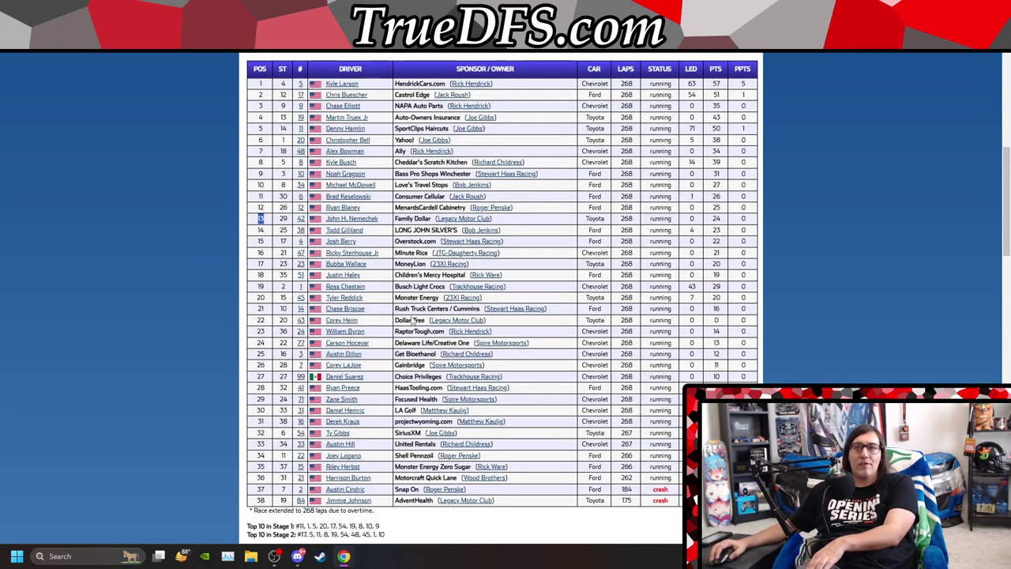
pyautogui.scroll(-4, 466, 324)
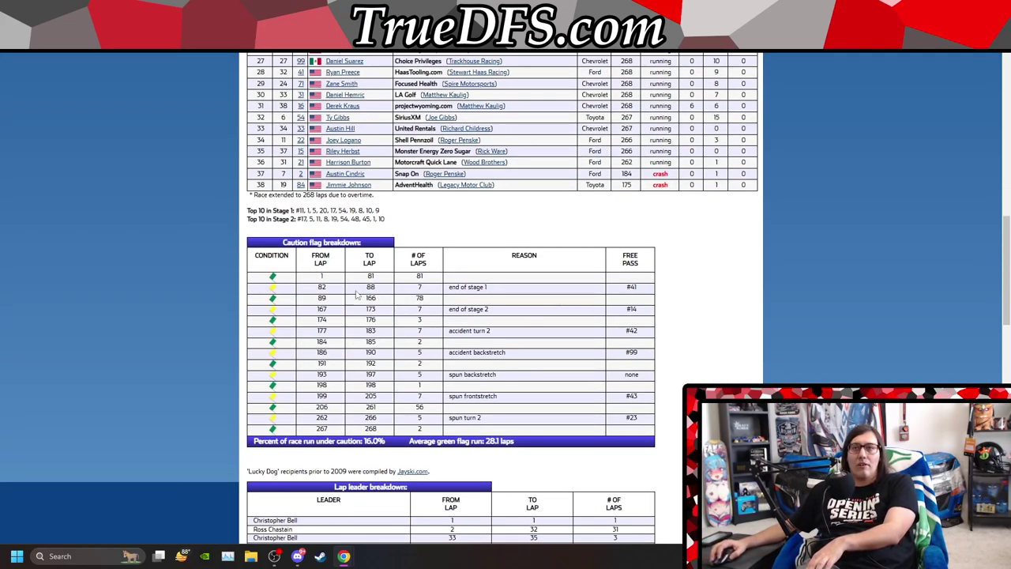
pyautogui.hotkey('alt', 'Tab')
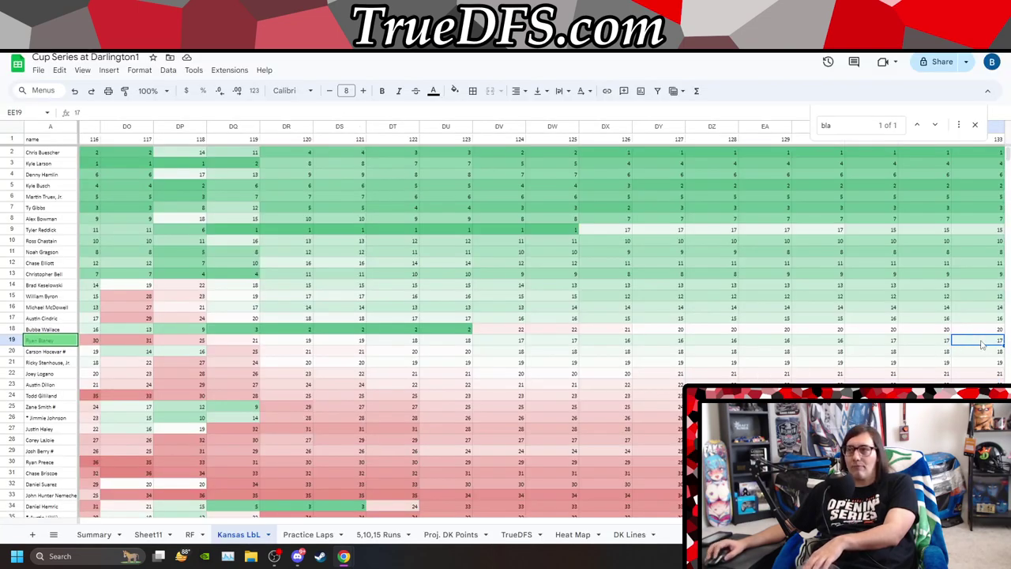
# Trace Ryan Blaney's running position forward on the Kansas LbL sheet from lap 133 to lap 166.
pyautogui.press('Right')
pyautogui.press('Right')
pyautogui.press('Right')
pyautogui.press('Right')
pyautogui.press('Right')
pyautogui.press('Right')
pyautogui.press('Right')
pyautogui.press('Right')
pyautogui.press('Right')
pyautogui.press('Right')
pyautogui.press('Right')
pyautogui.press('Right')
pyautogui.press('Right')
pyautogui.press('Right')
pyautogui.press('Right')
pyautogui.press('Right')
pyautogui.press('Right')
pyautogui.press('Right')
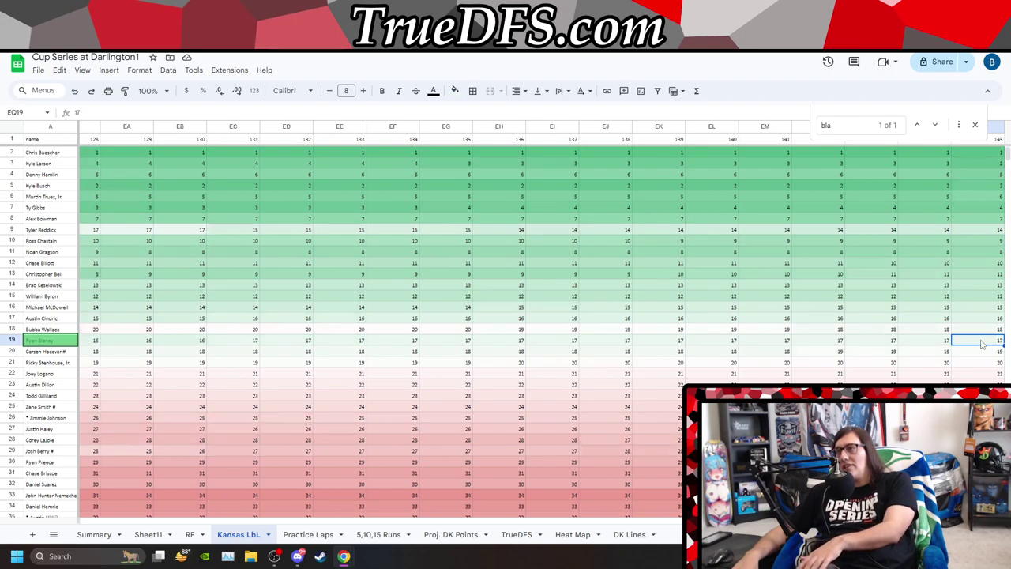
pyautogui.press('Right')
pyautogui.press('Right')
pyautogui.press('Right')
pyautogui.press('Right')
pyautogui.press('Right')
pyautogui.press('Right')
pyautogui.press('Right')
pyautogui.press('Right')
pyautogui.press('Right')
pyautogui.press('Right')
pyautogui.press('Right')
pyautogui.press('Right')
pyautogui.press('Right')
pyautogui.press('Right')
pyautogui.press('Right')
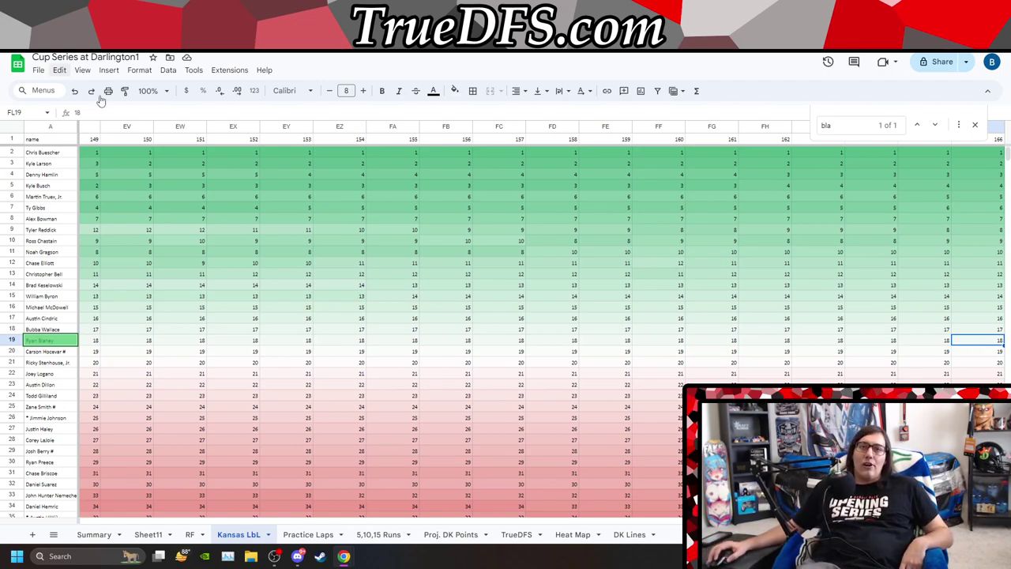
# Search the RF sheet for "log" to highlight Joey Logano's places across the race columns.
pyautogui.click(189, 534)
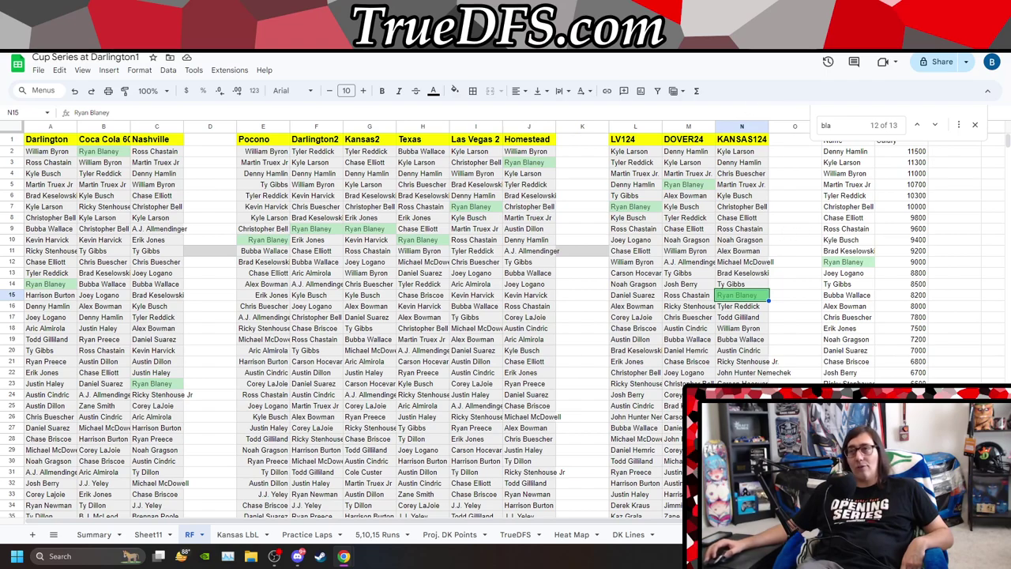
pyautogui.click(845, 124)
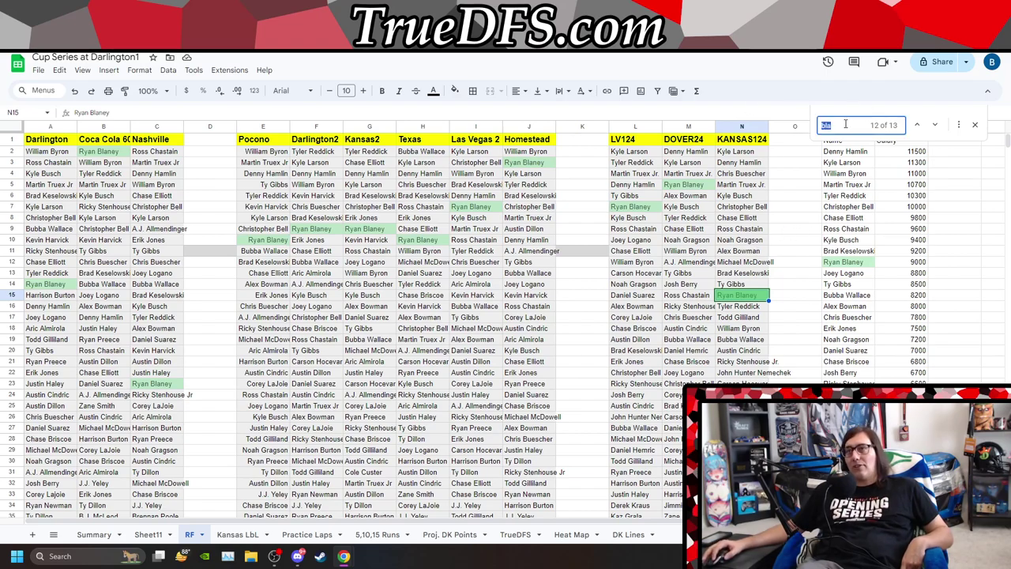
pyautogui.write('Joh')
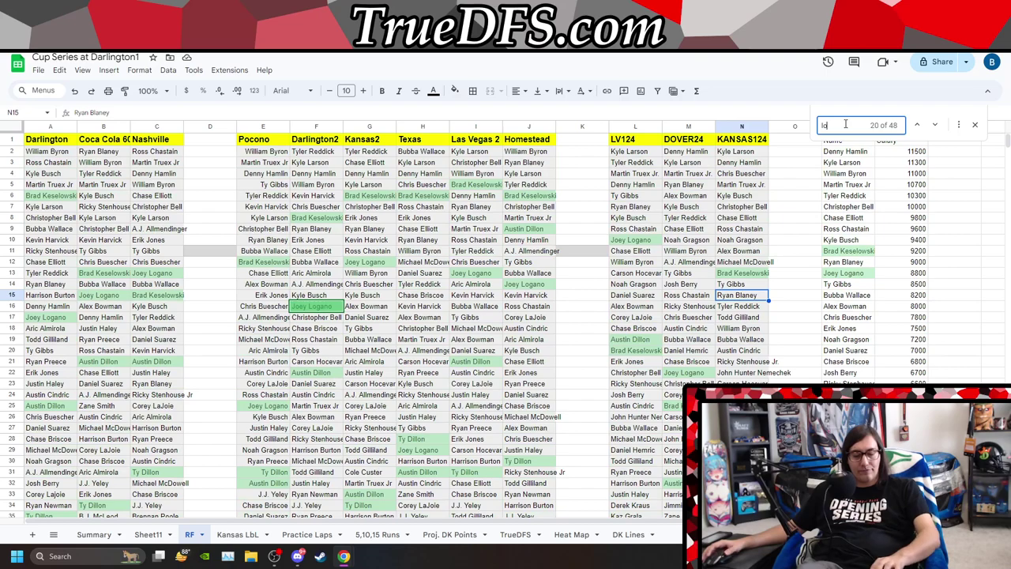
pyautogui.press('BackSpace')
pyautogui.write('g')
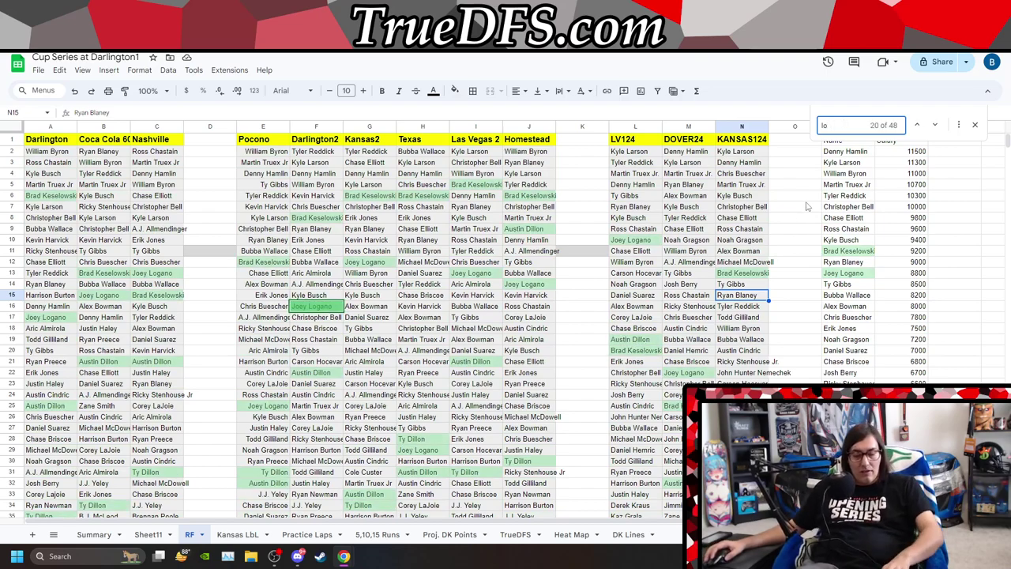
# Trace Joey Logano's running position backward on the Kansas LbL sheet from lap 149 to the start of his row.
pyautogui.click(237, 534)
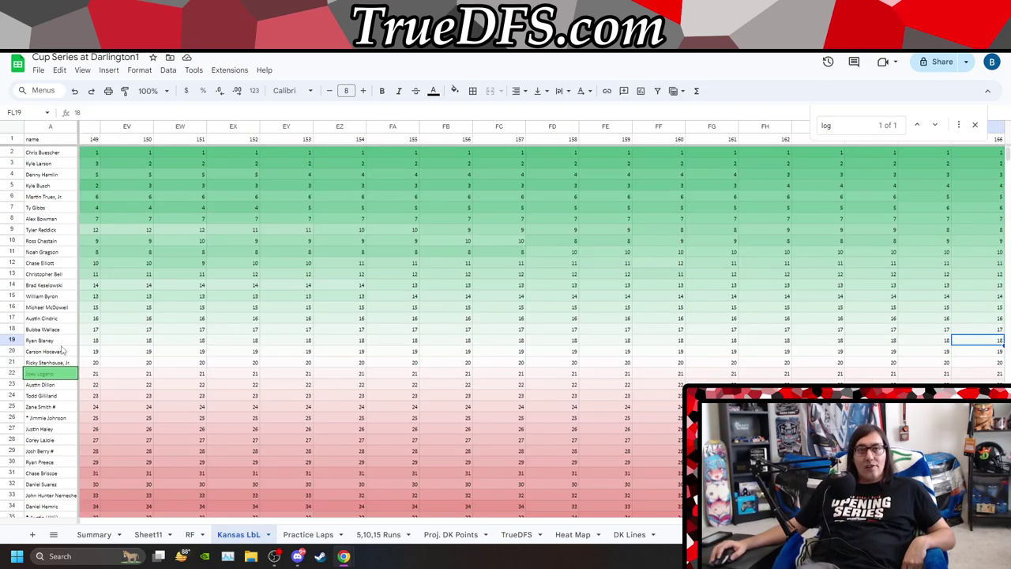
pyautogui.click(105, 379)
pyautogui.press('Left')
pyautogui.press('Left')
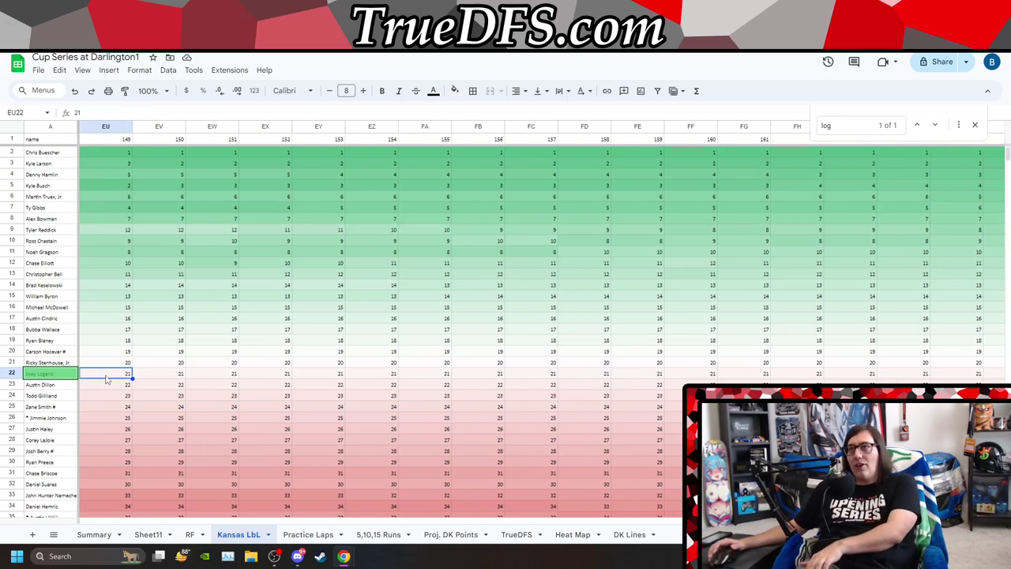
pyautogui.press('Left')
pyautogui.press('Left')
pyautogui.press('Left')
pyautogui.press('Left')
pyautogui.press('Left')
pyautogui.press('Left')
pyautogui.press('Left')
pyautogui.press('Left')
pyautogui.press('Left')
pyautogui.press('Left')
pyautogui.press('Left')
pyautogui.press('Left')
pyautogui.press('Left')
pyautogui.press('Left')
pyautogui.press('Left')
pyautogui.press('Left')
pyautogui.press('Left')
pyautogui.press('Left')
pyautogui.press('Left')
pyautogui.press('Left')
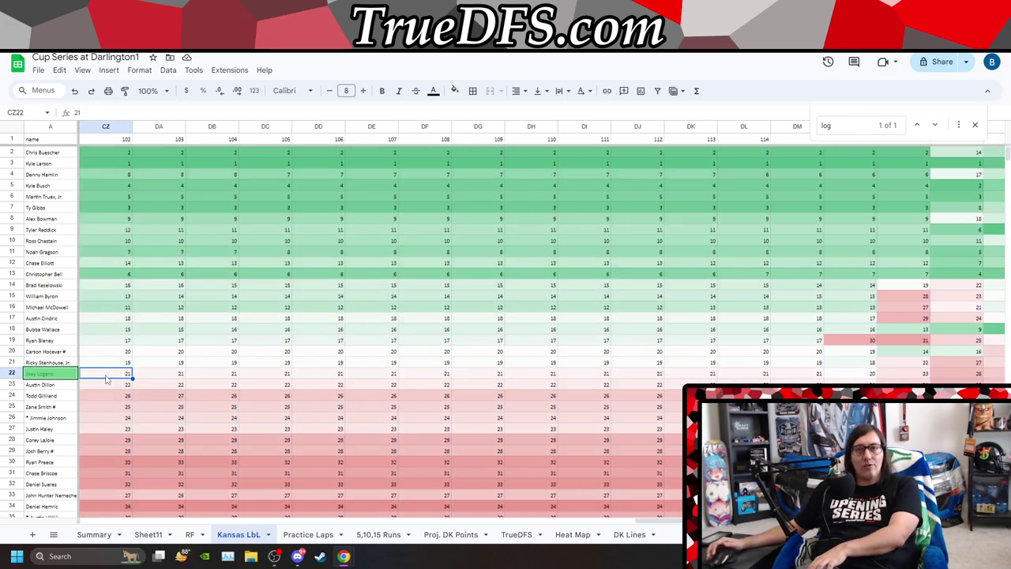
pyautogui.press('Left')
pyautogui.press('Left')
pyautogui.press('Left')
pyautogui.press('Left')
pyautogui.press('Left')
pyautogui.press('Left')
pyautogui.press('Left')
pyautogui.press('Left')
pyautogui.press('Left')
pyautogui.press('Left')
pyautogui.press('Left')
pyautogui.press('Left')
pyautogui.press('Left')
pyautogui.press('Left')
pyautogui.press('Left')
pyautogui.press('Left')
pyautogui.press('Left')
pyautogui.press('Left')
pyautogui.press('Left')
pyautogui.press('Left')
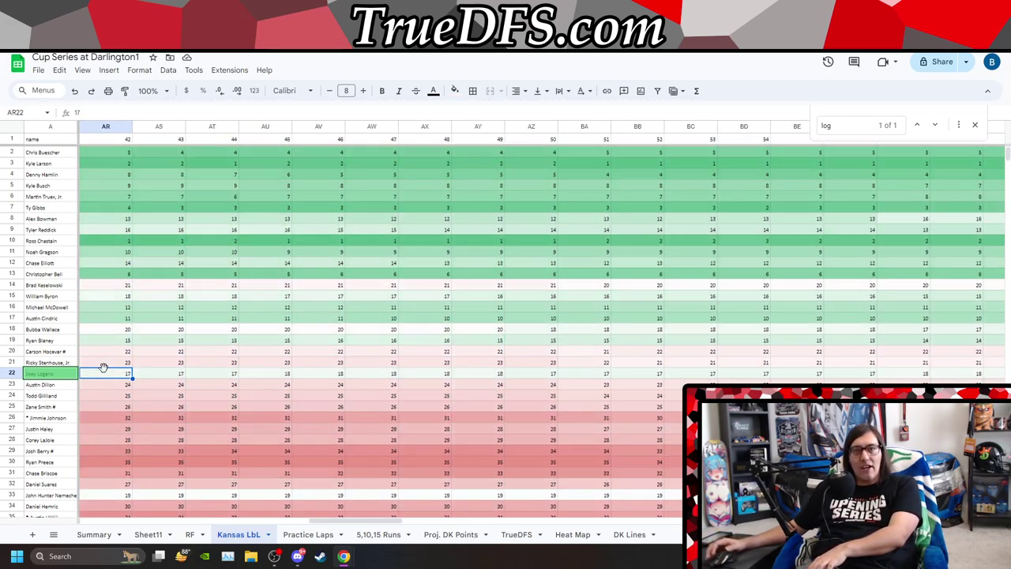
pyautogui.press('Left')
pyautogui.press('Left')
pyautogui.press('Left')
pyautogui.press('Left')
pyautogui.press('Left')
pyautogui.press('Left')
pyautogui.press('Left')
pyautogui.press('Left')
pyautogui.press('Left')
pyautogui.press('Left')
pyautogui.press('Left')
pyautogui.press('Left')
pyautogui.press('Left')
pyautogui.press('Left')
pyautogui.press('Left')
pyautogui.press('Left')
pyautogui.press('Left')
pyautogui.press('Left')
pyautogui.press('Left')
pyautogui.press('Left')
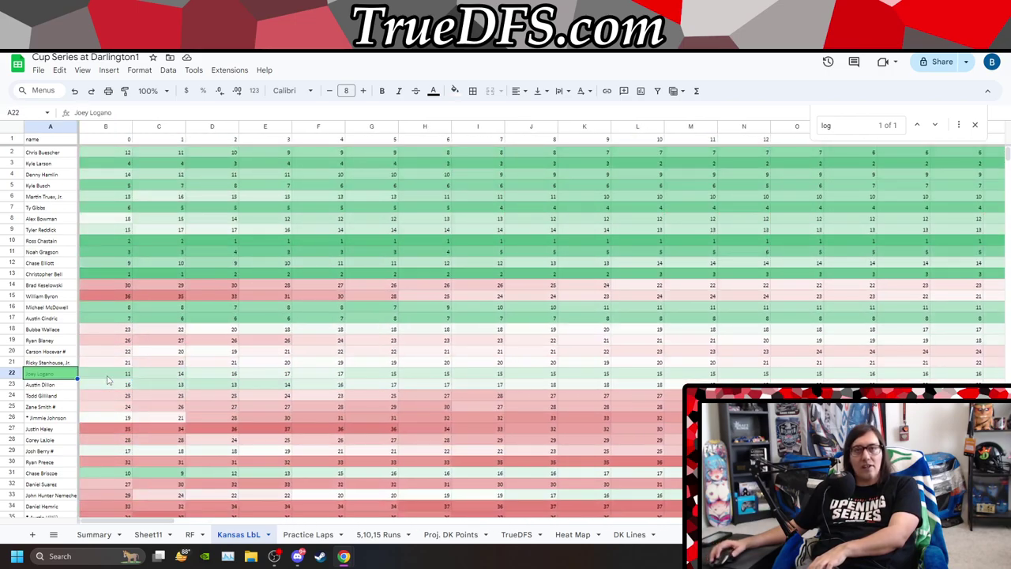
# Follow Joey Logano's running position forward on the Kansas LbL sheet from the start of his row to lap 61.
pyautogui.press('Right')
pyautogui.press('Right')
pyautogui.press('Right')
pyautogui.press('Right')
pyautogui.press('Right')
pyautogui.press('Right')
pyautogui.press('Right')
pyautogui.press('Right')
pyautogui.press('Right')
pyautogui.press('Right')
pyautogui.press('Right')
pyautogui.press('Right')
pyautogui.press('Right')
pyautogui.press('Right')
pyautogui.press('Right')
pyautogui.press('Right')
pyautogui.press('Right')
pyautogui.press('Right')
pyautogui.press('Right')
pyautogui.press('Right')
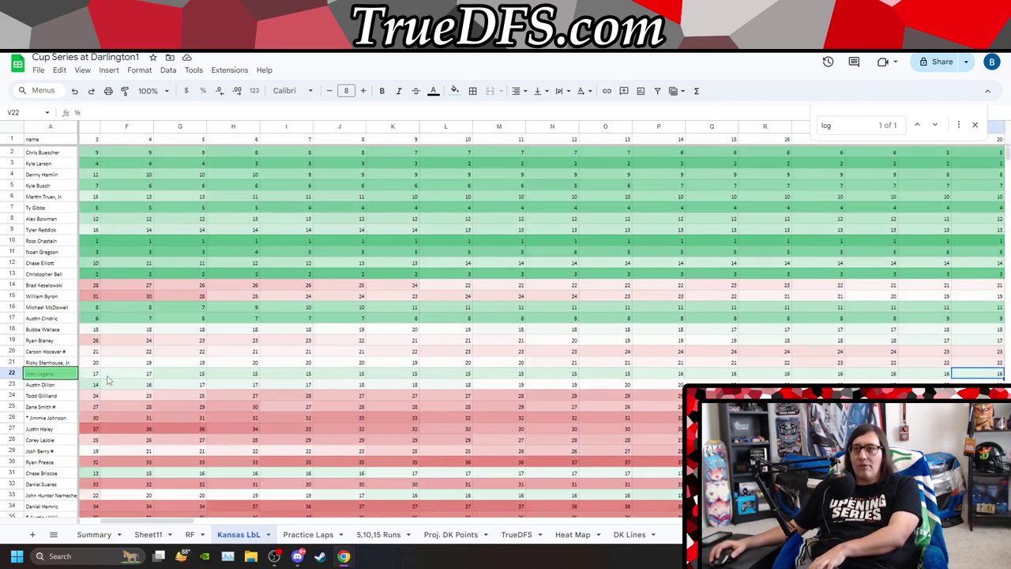
pyautogui.press('Right')
pyautogui.press('Right')
pyautogui.press('Right')
pyautogui.press('Right')
pyautogui.press('Right')
pyautogui.press('Right')
pyautogui.press('Right')
pyautogui.press('Right')
pyautogui.press('Right')
pyautogui.press('Right')
pyautogui.press('Right')
pyautogui.press('Right')
pyautogui.press('Right')
pyautogui.press('Right')
pyautogui.press('Right')
pyautogui.press('Right')
pyautogui.press('Right')
pyautogui.press('Right')
pyautogui.press('Right')
pyautogui.press('Right')
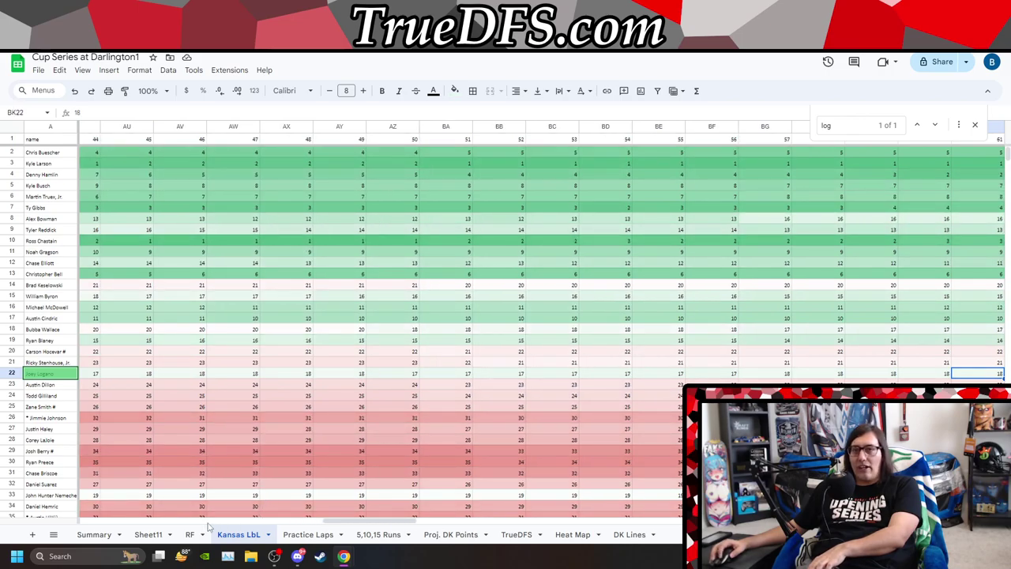
# Return to the RF sheet and search for "ty gib" to compare Ty Gibbs's places across the race columns.
pyautogui.click(192, 535)
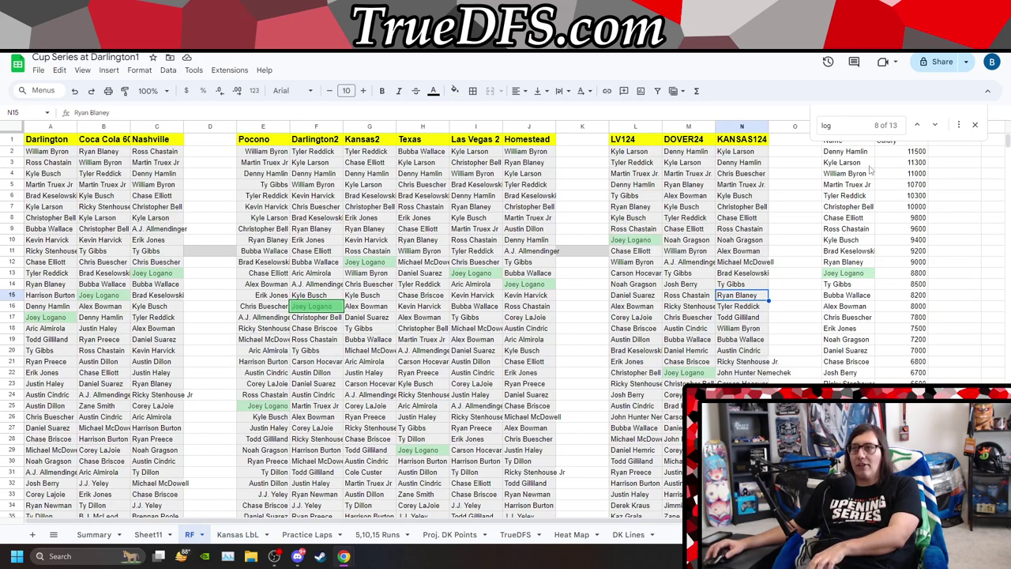
pyautogui.doubleClick(850, 126)
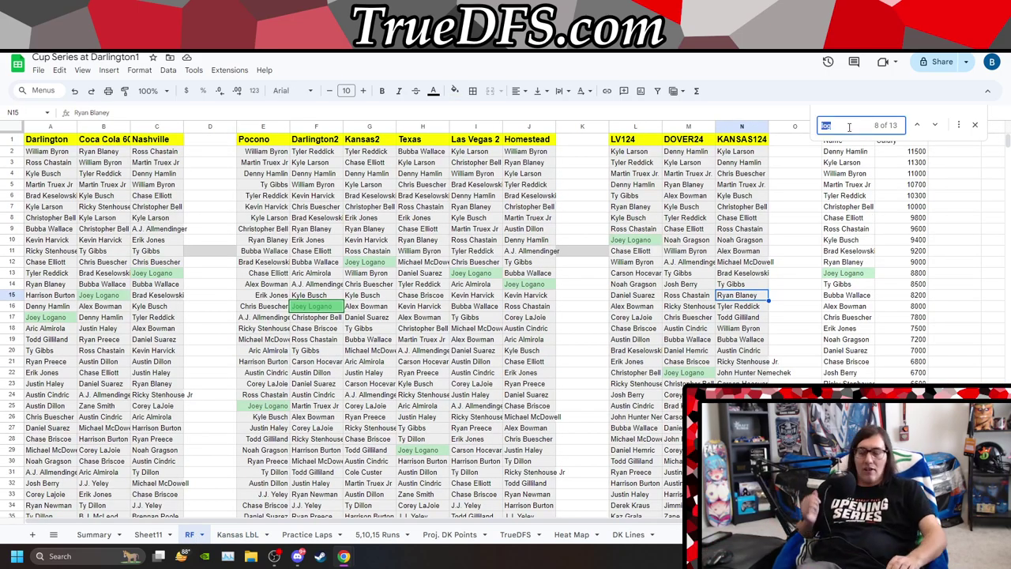
pyautogui.write('ty gib')
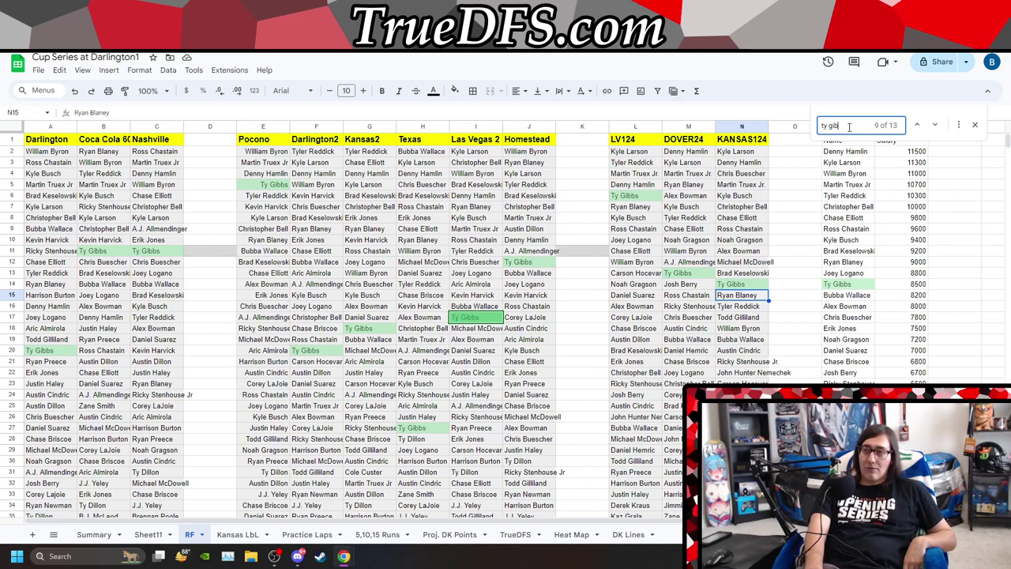
# Search the RF sheet for "wallace" to compare Bubba Wallace's places across the race columns.
pyautogui.press('BackSpace')
pyautogui.press('BackSpace')
pyautogui.press('BackSpace')
pyautogui.press('BackSpace')
pyautogui.press('BackSpace')
pyautogui.press('BackSpace')
pyautogui.write('wall')
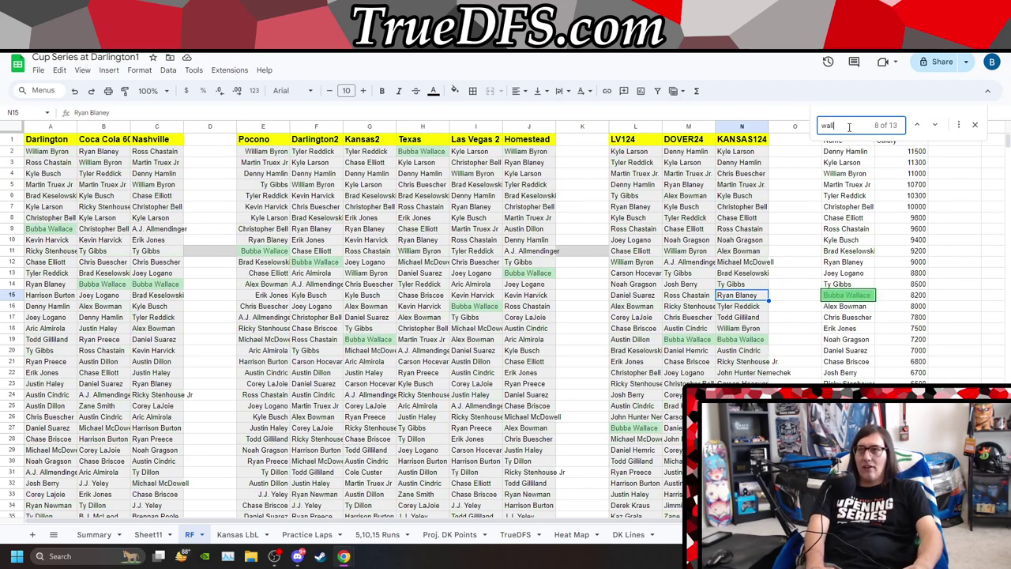
pyautogui.write('ace')
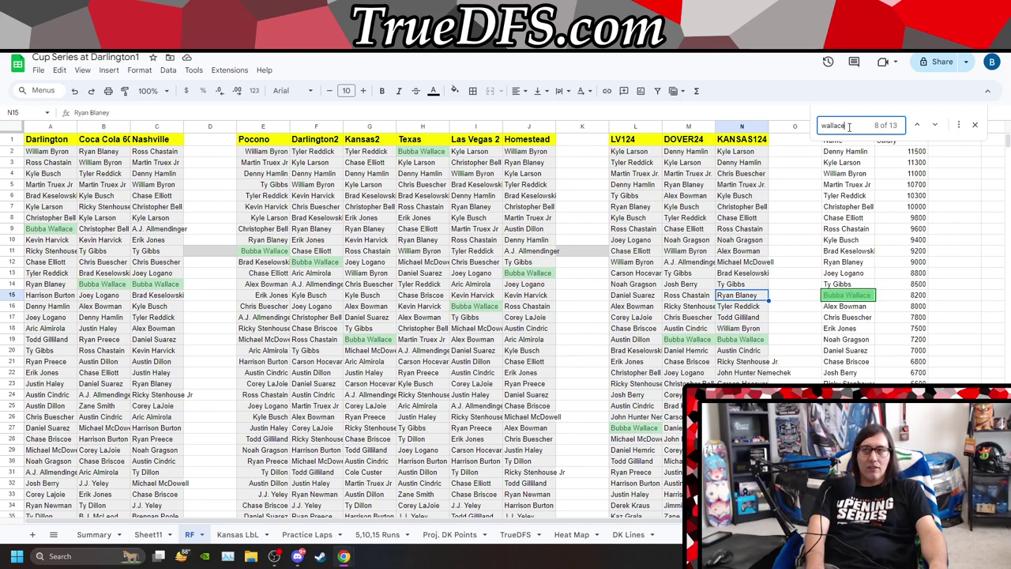
# Search the RF sheet for "bowm" to compare Alex Bowman's places across the race columns.
pyautogui.press('BackSpace')
pyautogui.press('BackSpace')
pyautogui.press('BackSpace')
pyautogui.press('BackSpace')
pyautogui.press('BackSpace')
pyautogui.press('BackSpace')
pyautogui.press('BackSpace')
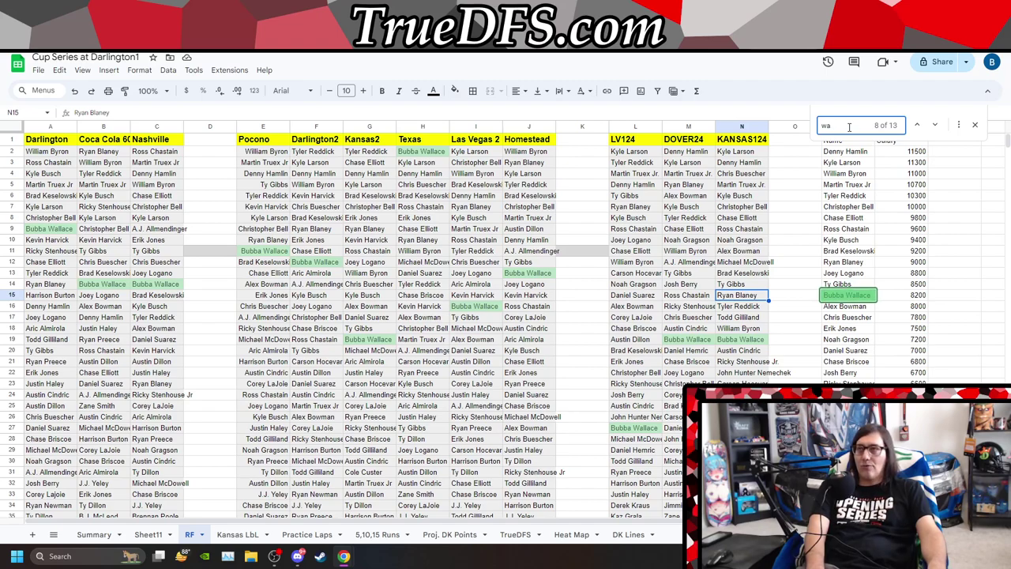
pyautogui.write('bowm')
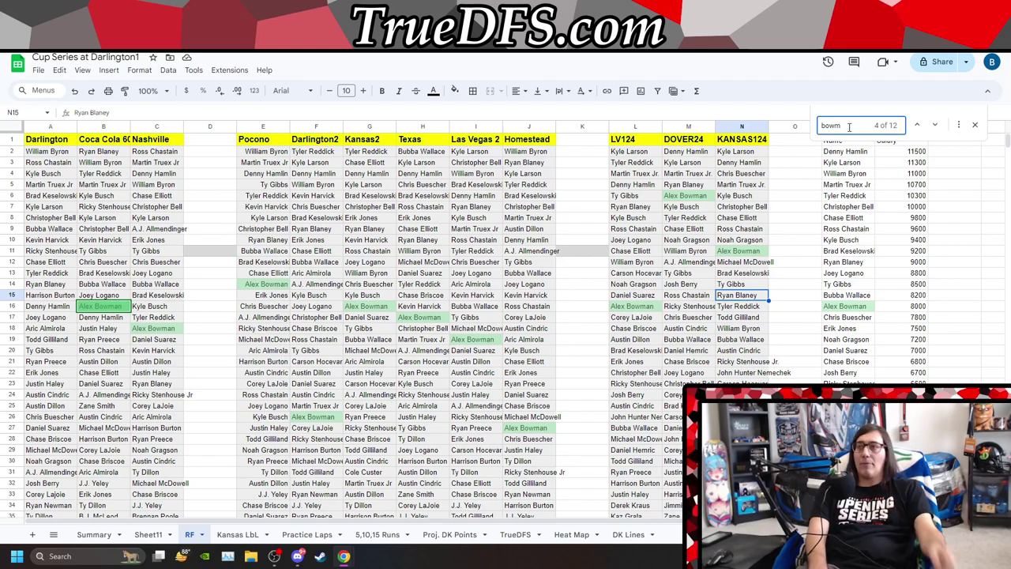
# Search the RF sheet for "chris b" to compare Chris Buescher's places across the race columns.
pyautogui.press('BackSpace')
pyautogui.press('BackSpace')
pyautogui.press('BackSpace')
pyautogui.press('BackSpace')
pyautogui.write('ch')
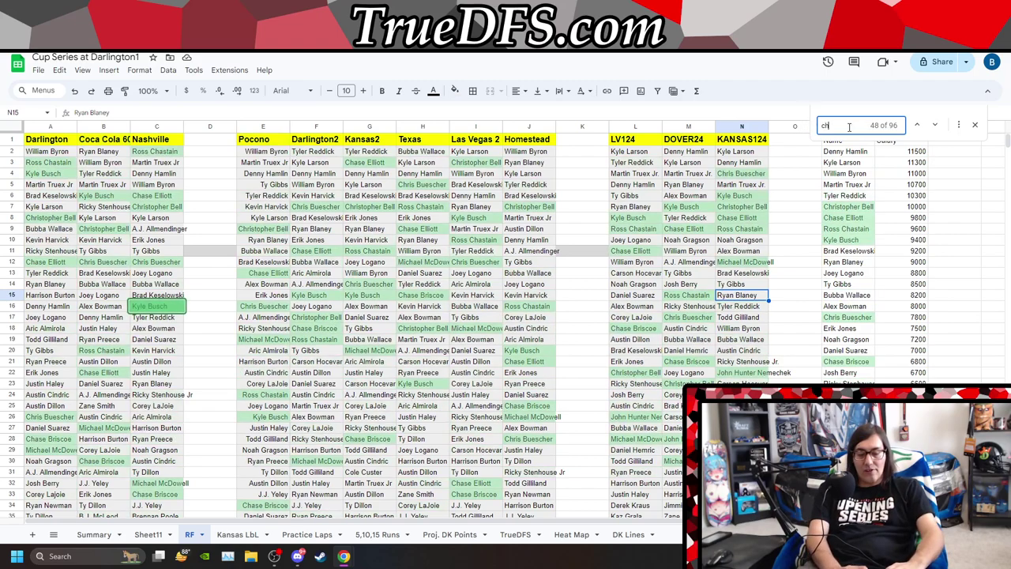
pyautogui.write('ris b')
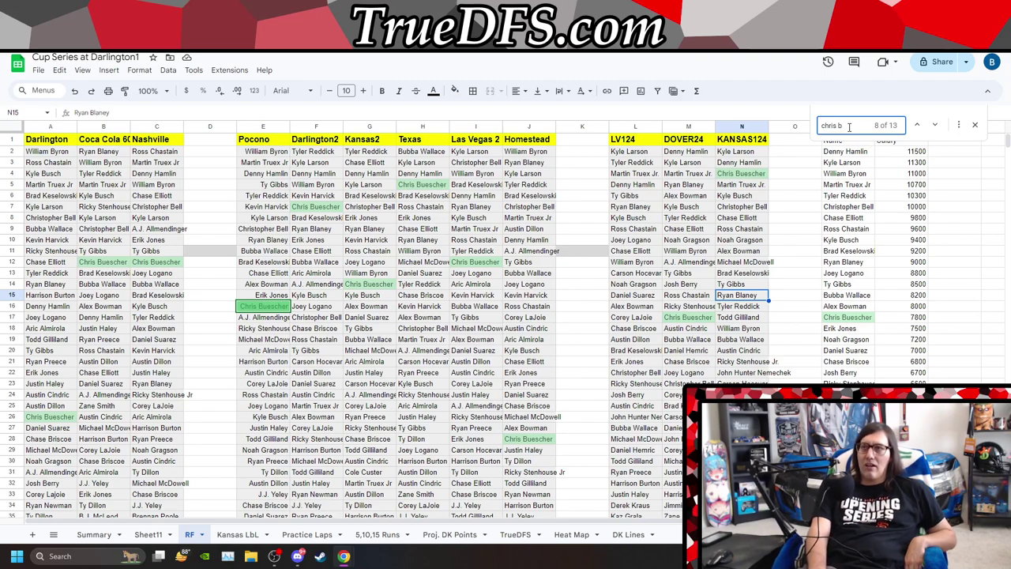
# Search the RF sheet for "jones" to compare Erik Jones's places across the race columns.
pyautogui.press('BackSpace')
pyautogui.press('BackSpace')
pyautogui.press('BackSpace')
pyautogui.press('BackSpace')
pyautogui.press('BackSpace')
pyautogui.press('BackSpace')
pyautogui.press('BackSpace')
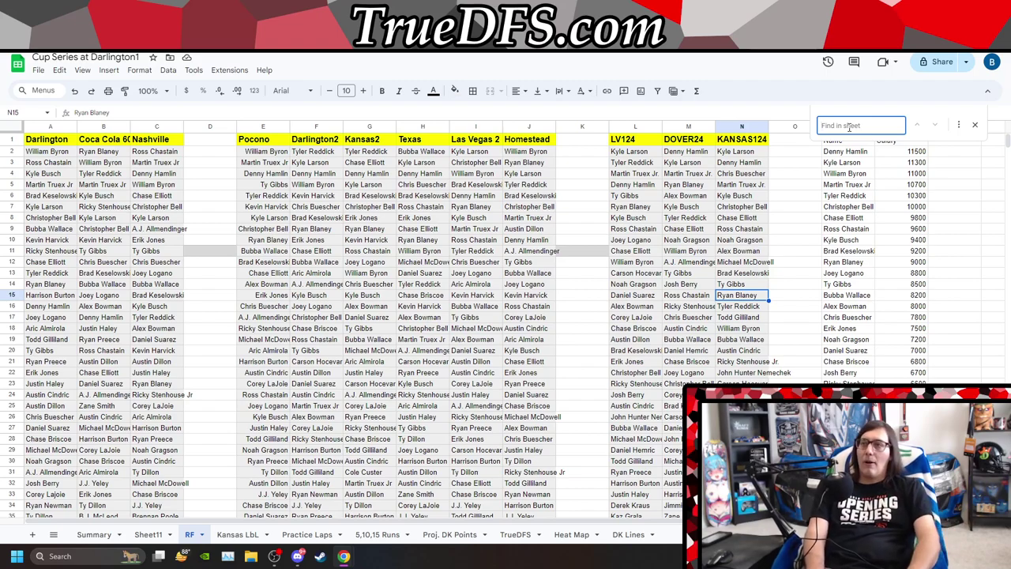
pyautogui.write('jones')
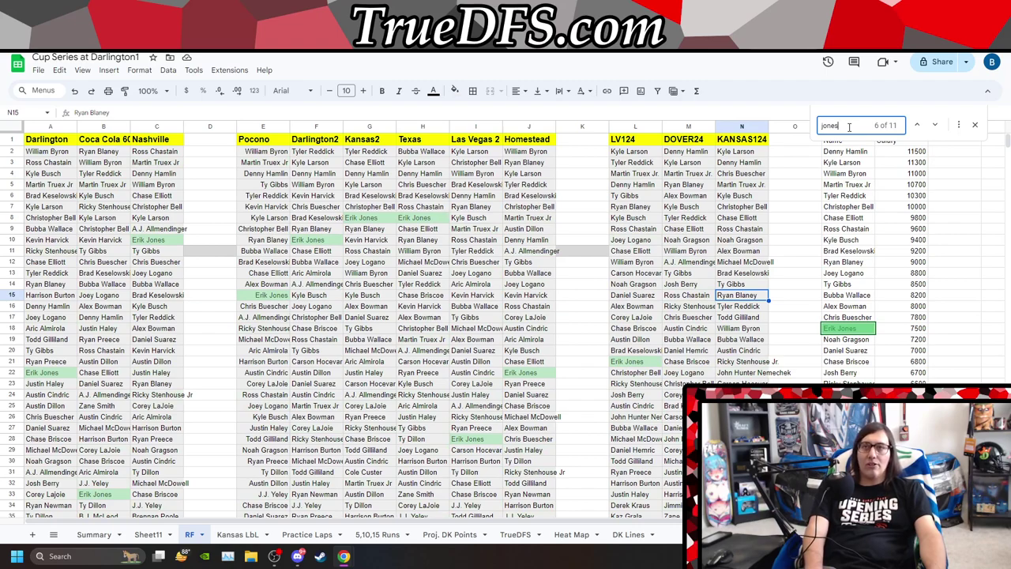
# Search the RF sheet for "noah" to compare Noah Gragson's places across the race columns.
pyautogui.press('BackSpace')
pyautogui.press('BackSpace')
pyautogui.press('BackSpace')
pyautogui.press('BackSpace')
pyautogui.press('BackSpace')
pyautogui.write('noah')
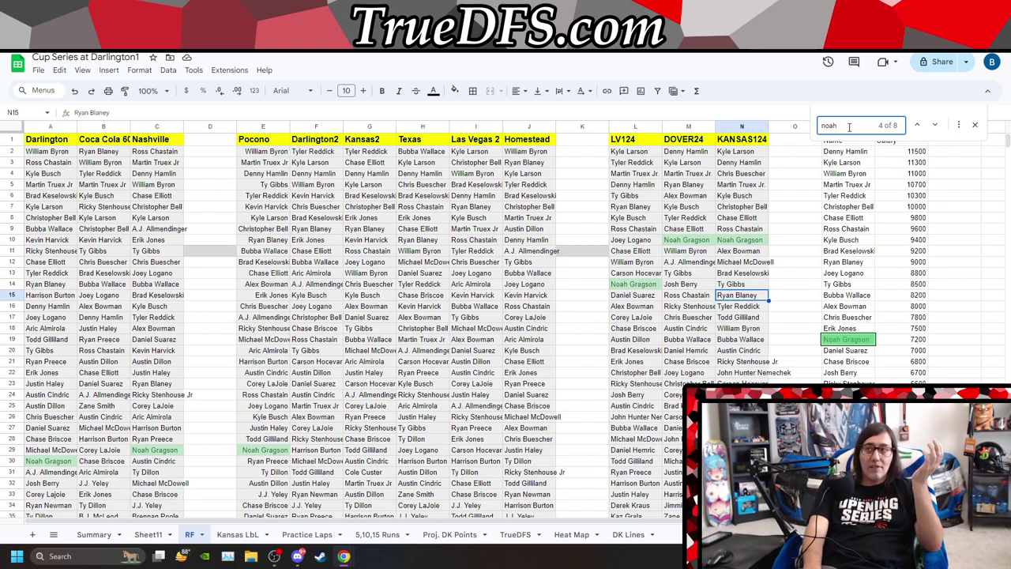
# Search the RF sheet for "sua" to compare Daniel Suarez's places across the race columns.
pyautogui.press('BackSpace')
pyautogui.press('BackSpace')
pyautogui.press('BackSpace')
pyautogui.press('BackSpace')
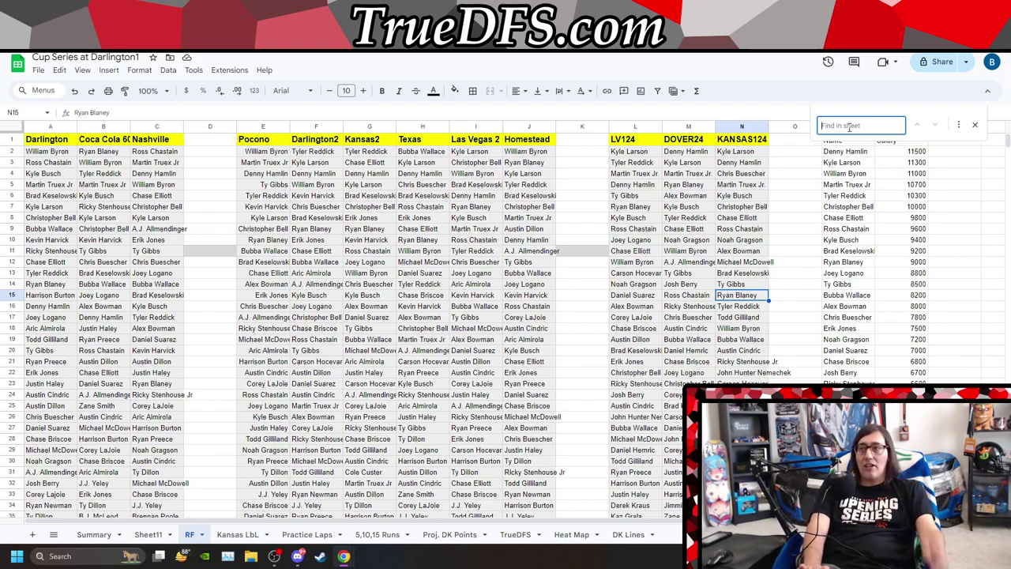
pyautogui.write('sua')
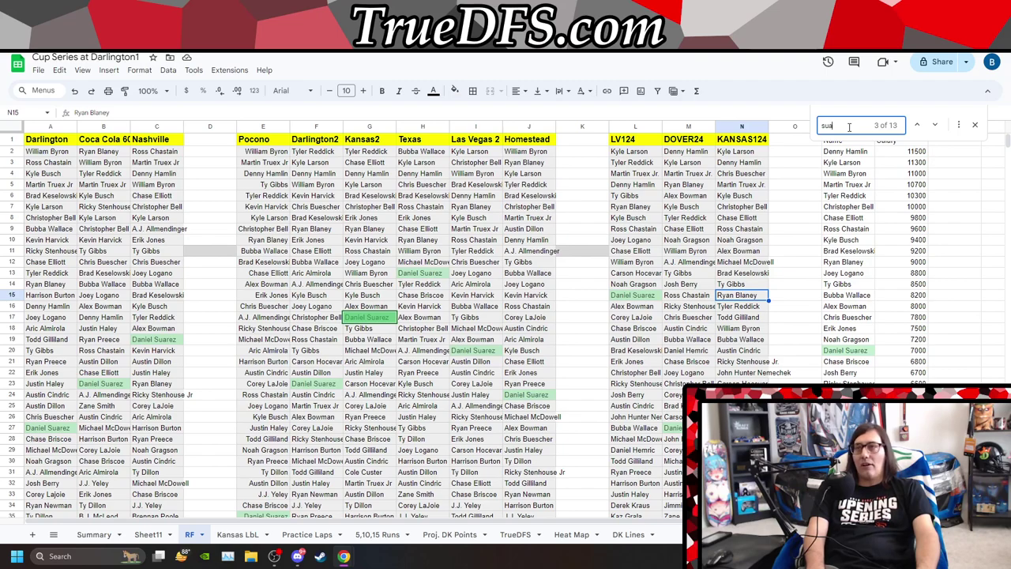
pyautogui.press('Return')
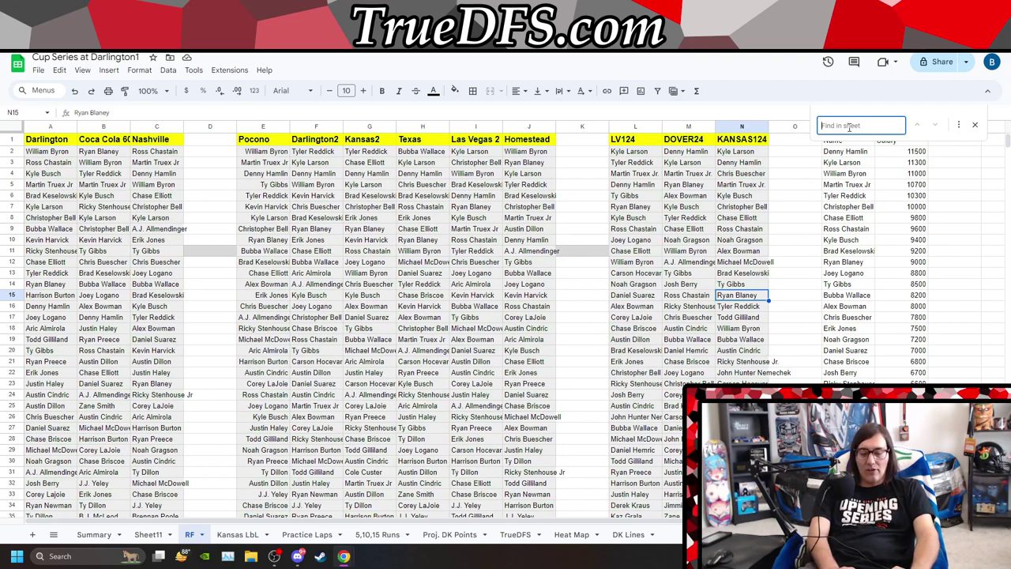
# Search the RF sheet for "chase b" to compare Chase Briscoe's places across the race columns.
pyautogui.hotkey('ctrl', 'a')
pyautogui.write('chase')
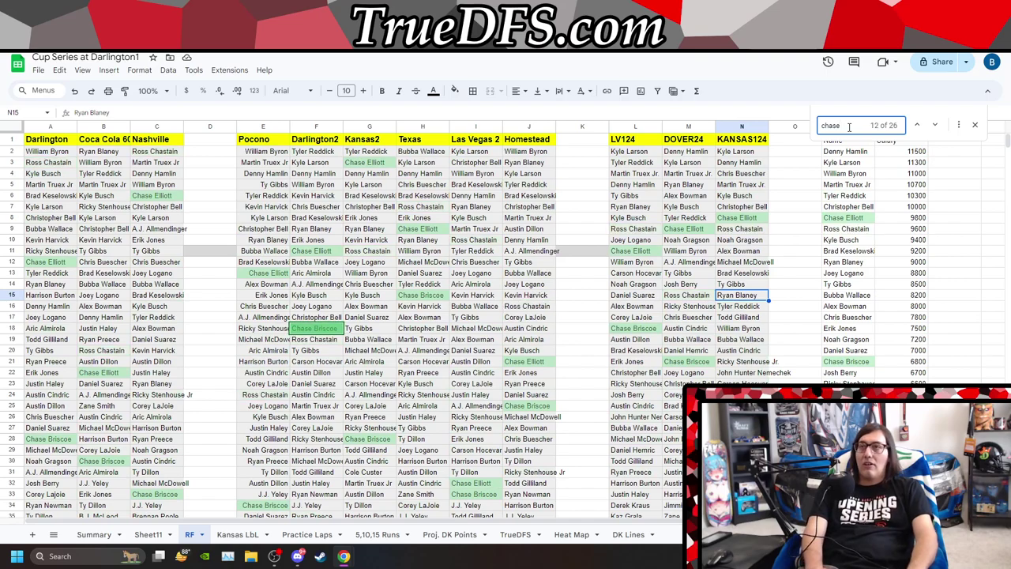
pyautogui.write(' b')
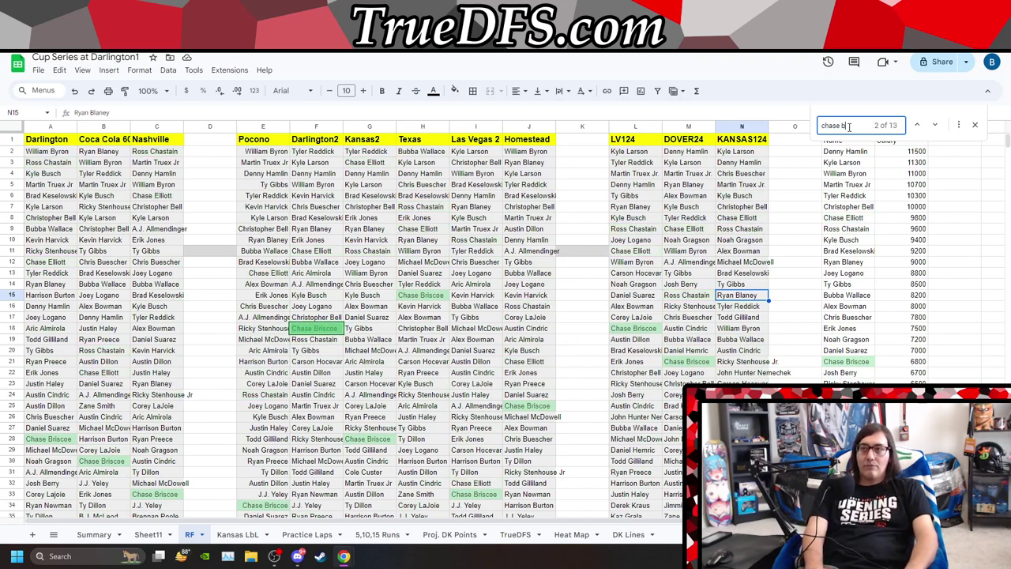
pyautogui.press('BackSpace')
pyautogui.press('BackSpace')
pyautogui.press('BackSpace')
pyautogui.press('BackSpace')
pyautogui.press('BackSpace')
pyautogui.press('BackSpace')
pyautogui.press('BackSpace')
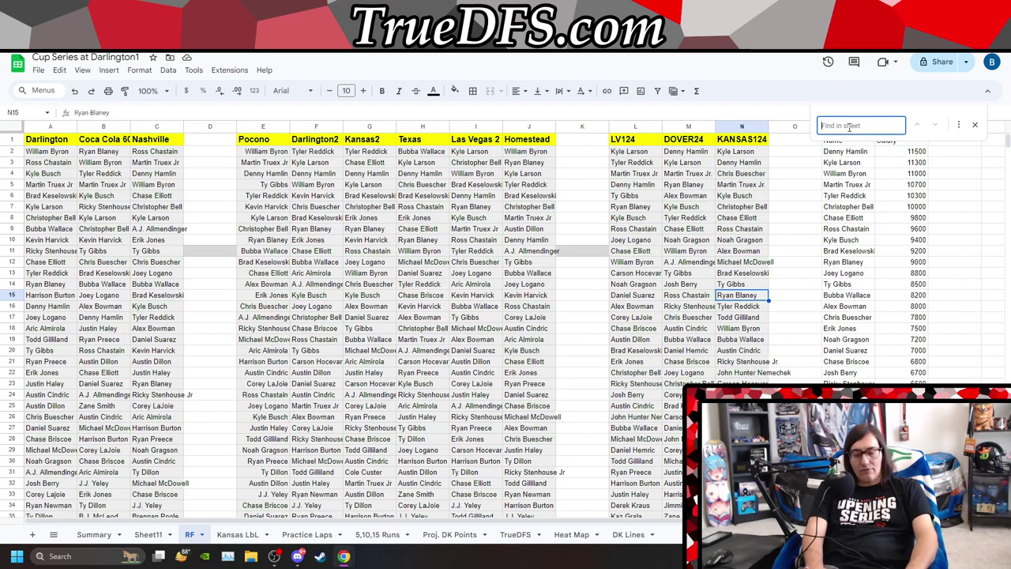
pyautogui.write('berr')
# Search the RF sheet for "sten" to compare Ricky Stenhouse Jr.'s places across the race columns.
pyautogui.press('BackSpace')
pyautogui.press('BackSpace')
pyautogui.press('BackSpace')
pyautogui.press('BackSpace')
pyautogui.write('sten')
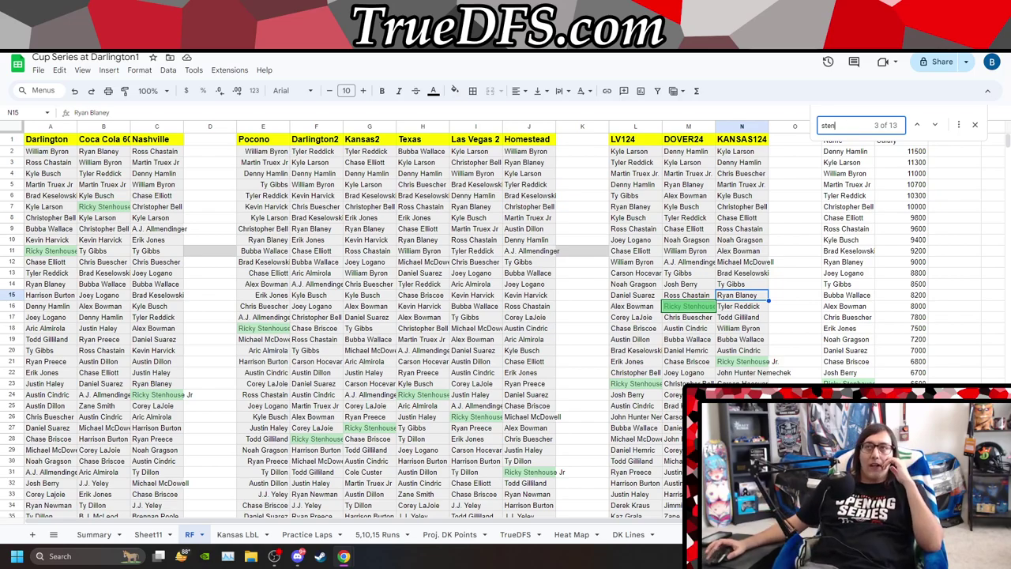
# Check Ricky Stenhouse Jr.'s finishing position on the Kansas race results page, then return to the lower rows of the RF sheet.
pyautogui.hotkey('ctrl', 'Tab')
pyautogui.scroll(5, 343, 190)
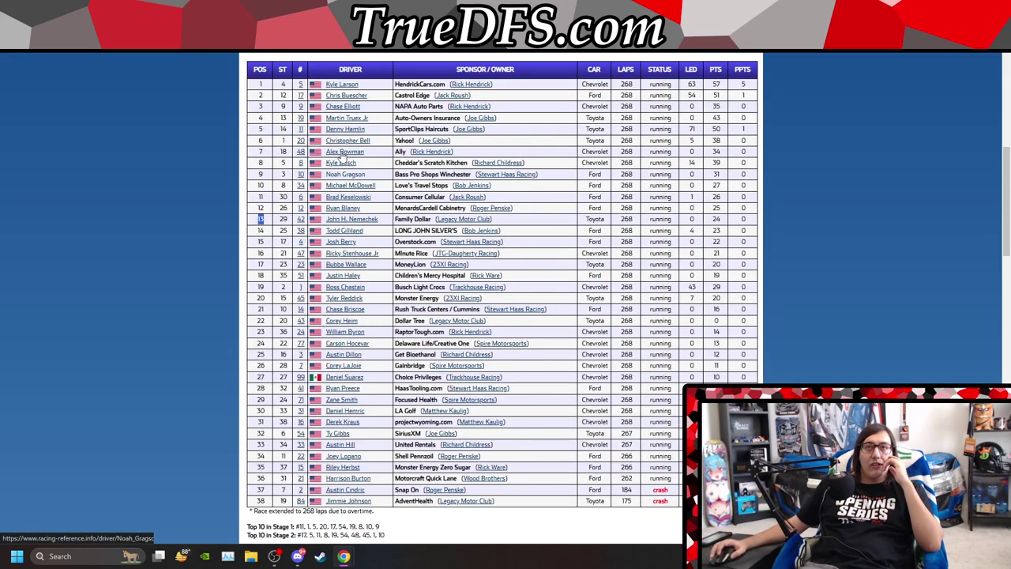
pyautogui.doubleClick(260, 253)
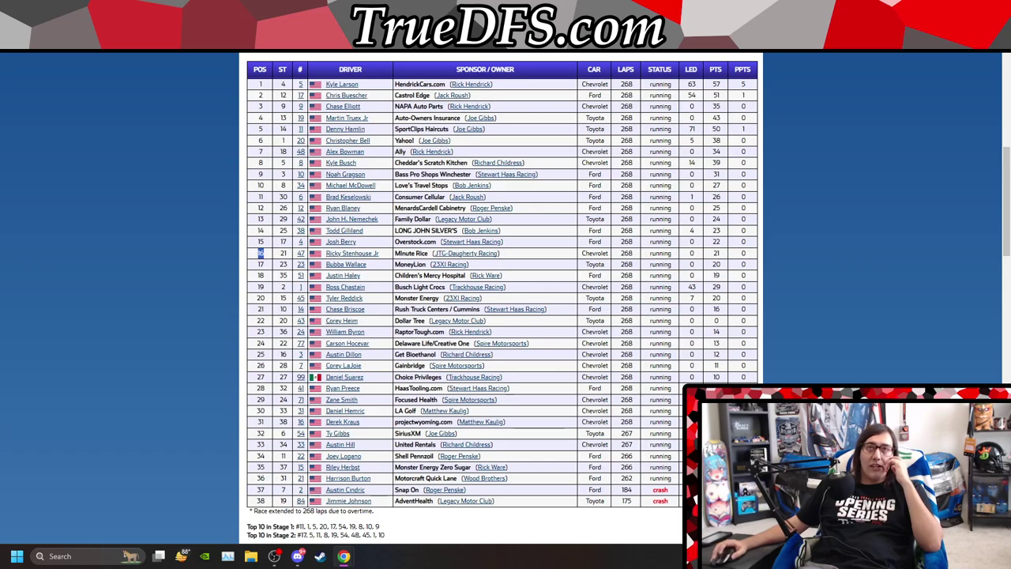
pyautogui.hotkey('ctrl', 'Tab')
pyautogui.scroll(-2, 818, 348)
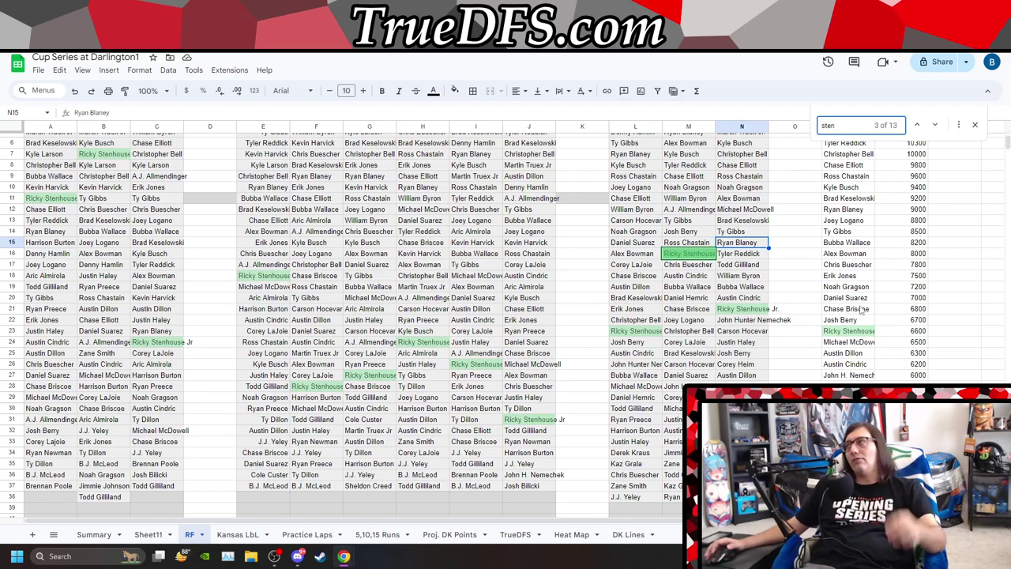
# Search the RF sheet for "mcd" and "gill" to compare Michael McDowell's and Todd Gilliland's places across the race columns.
pyautogui.doubleClick(848, 125)
pyautogui.write('mcd')
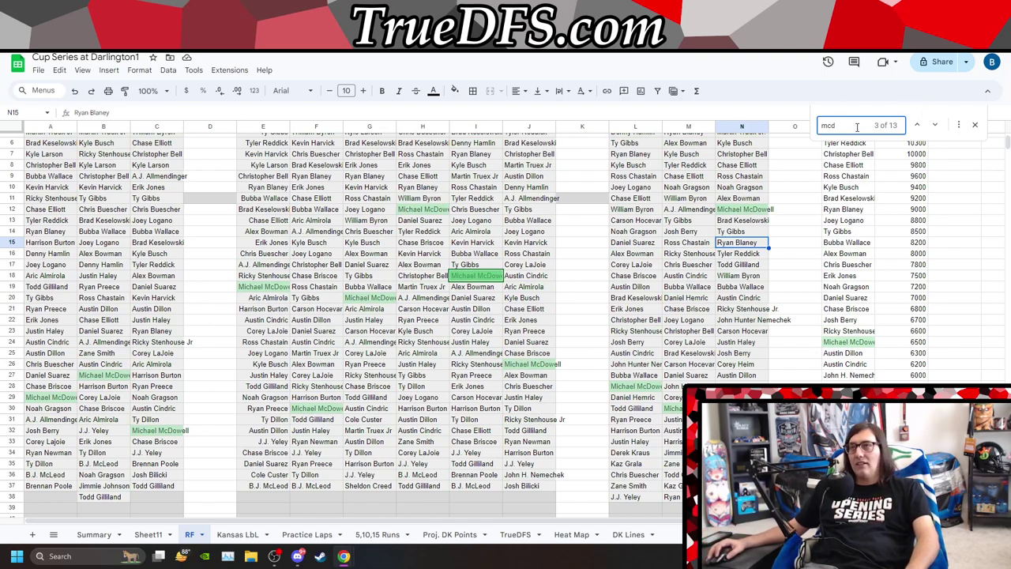
pyautogui.doubleClick(856, 126)
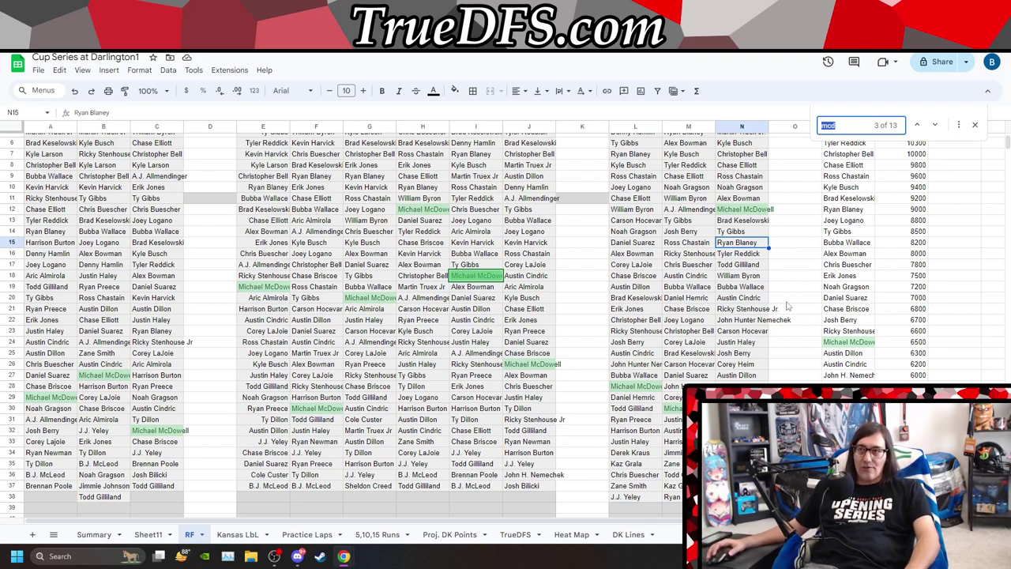
pyautogui.click(849, 430)
pyautogui.click(850, 126)
pyautogui.write('gill')
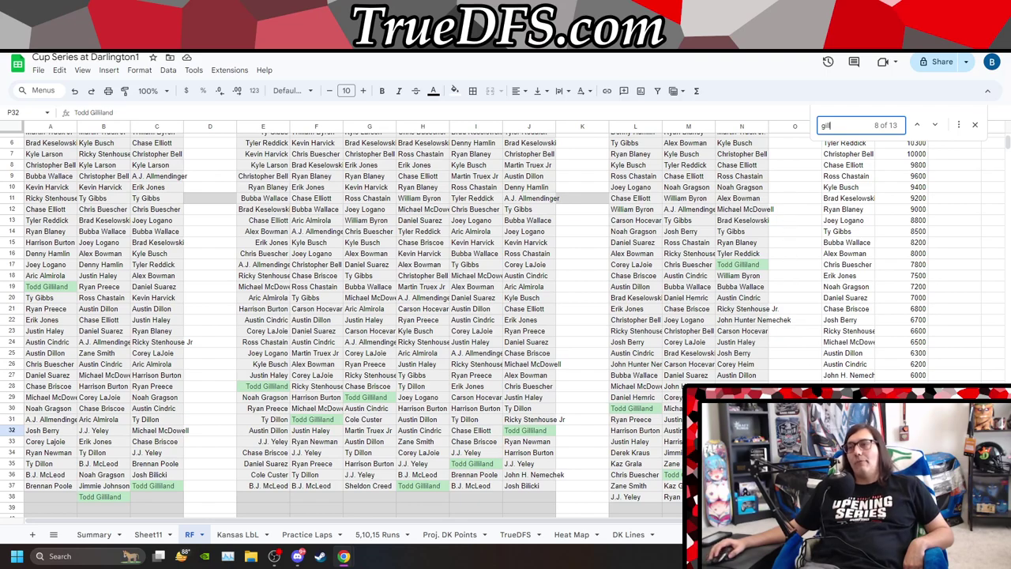
# Search the RF sheet for "bur" and "hal" to compare Harrison Burton's and Justin Haley's places across the race columns.
pyautogui.doubleClick(848, 123)
pyautogui.write('bu')
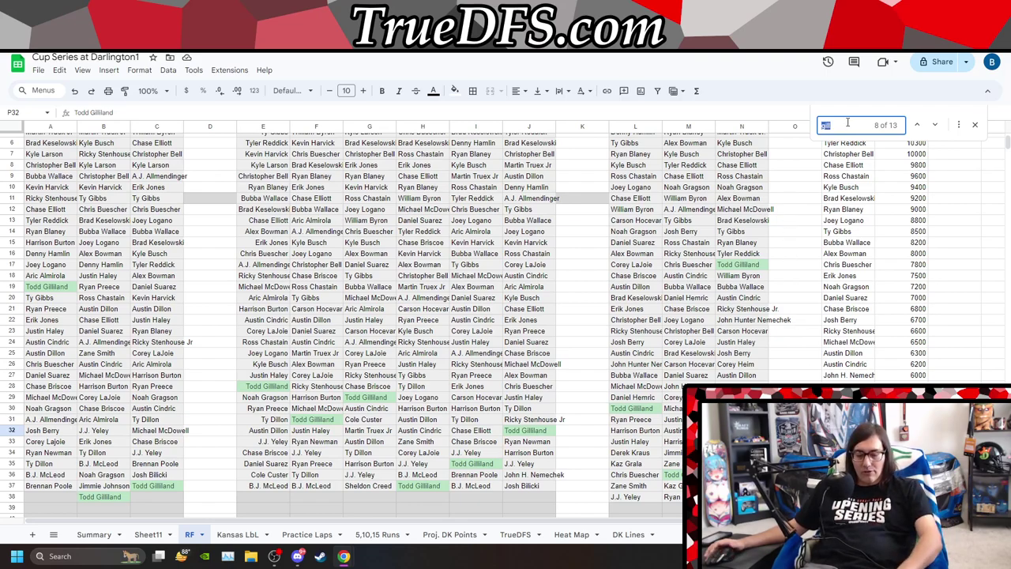
pyautogui.write('r')
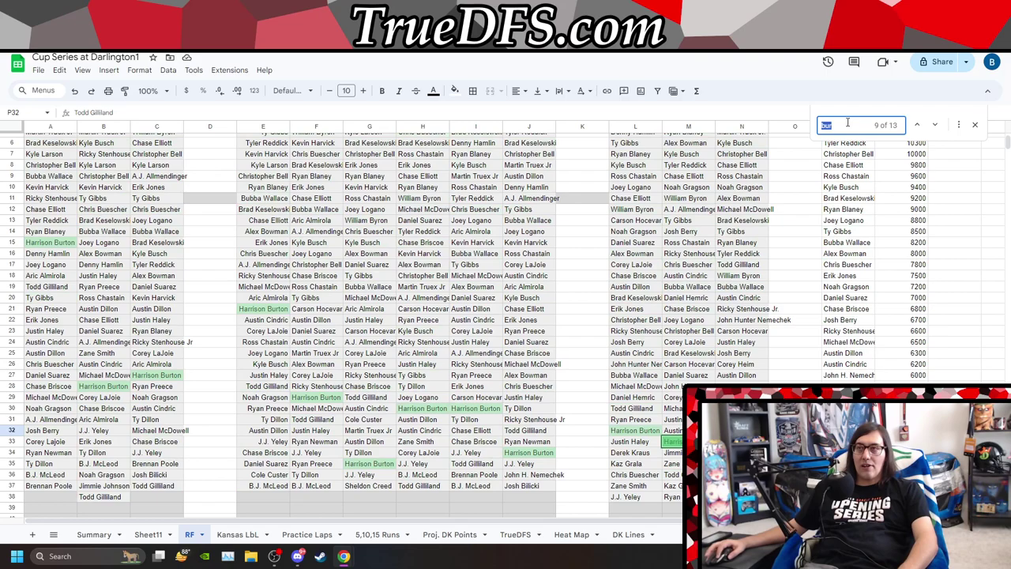
pyautogui.write('hal')
# Search the RF sheet for "hem" to check Daniel Hemric's places in the 2024 race columns and the salary list.
pyautogui.doubleClick(848, 122)
pyautogui.write('he')
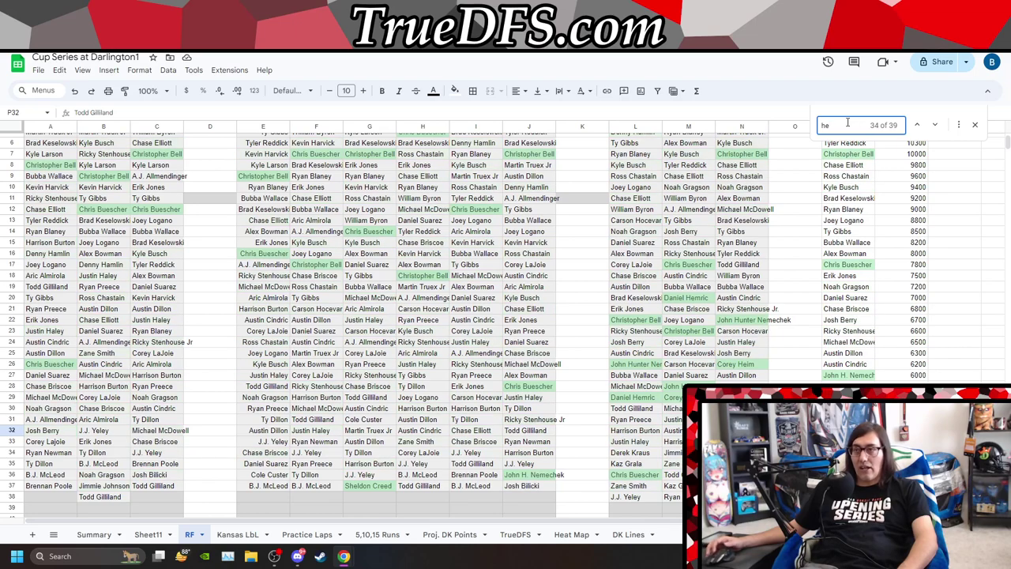
pyautogui.write('m')
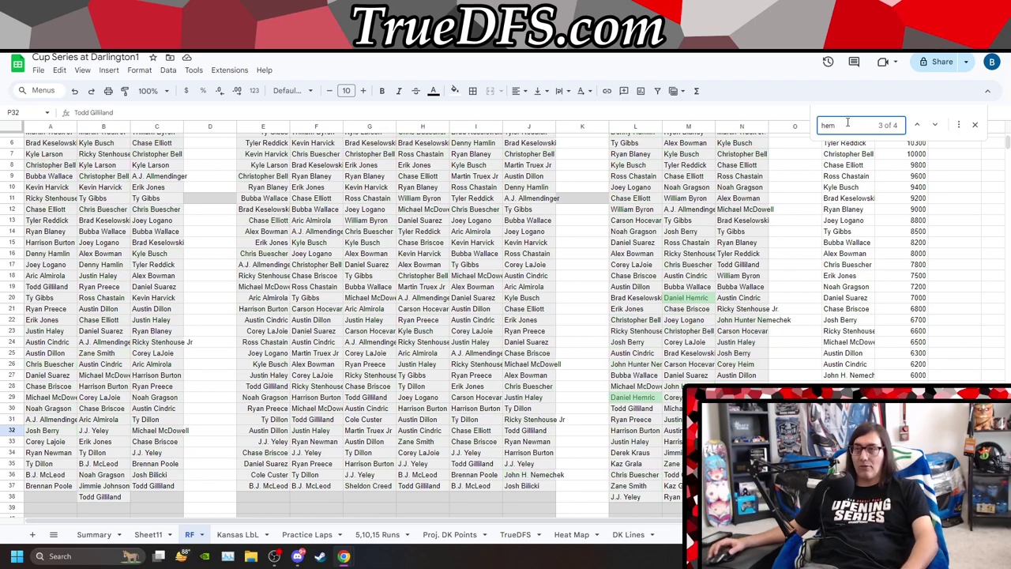
pyautogui.scroll(2, 719, 243)
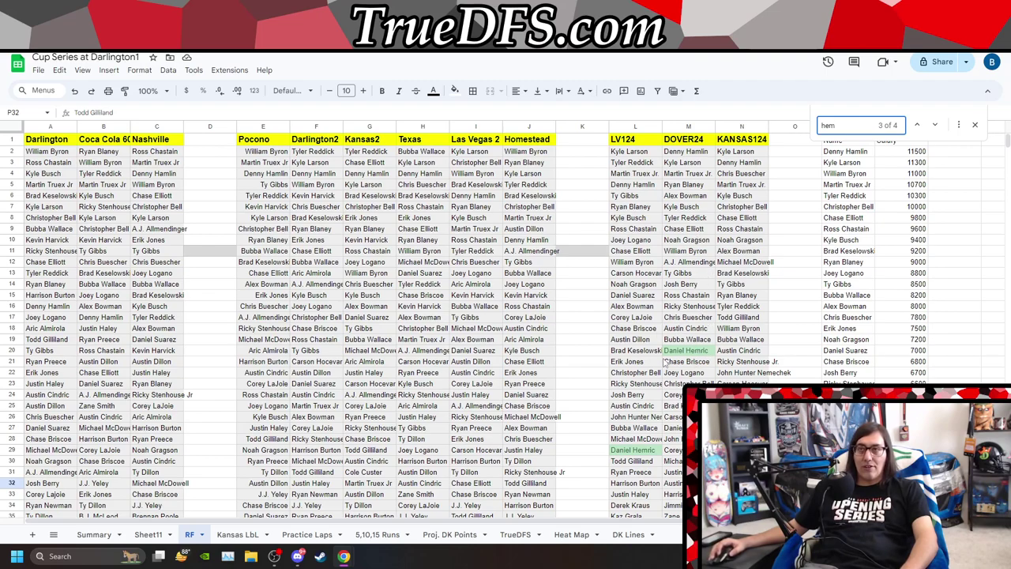
pyautogui.scroll(-2, 668, 270)
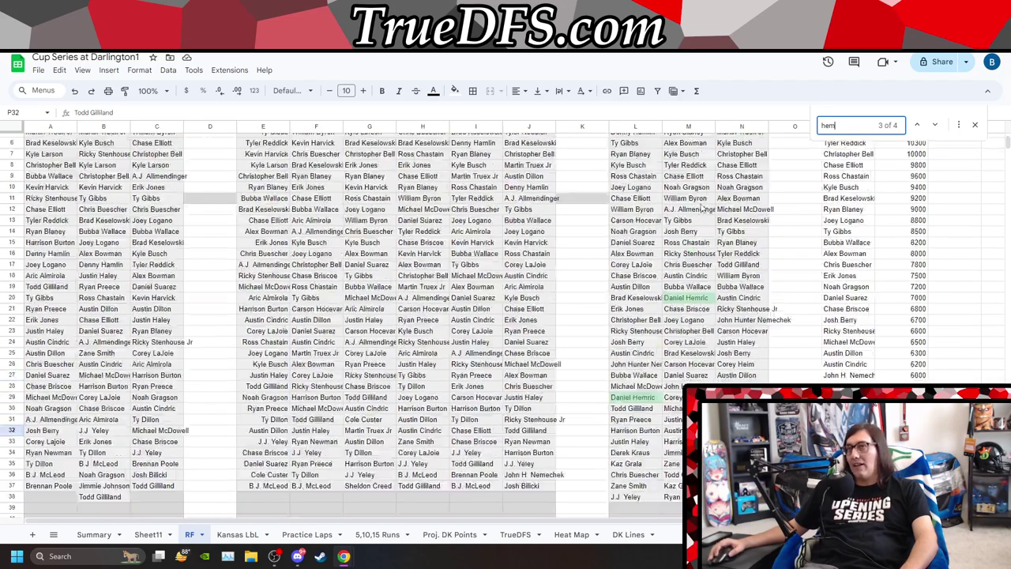
pyautogui.scroll(-2, 505, 324)
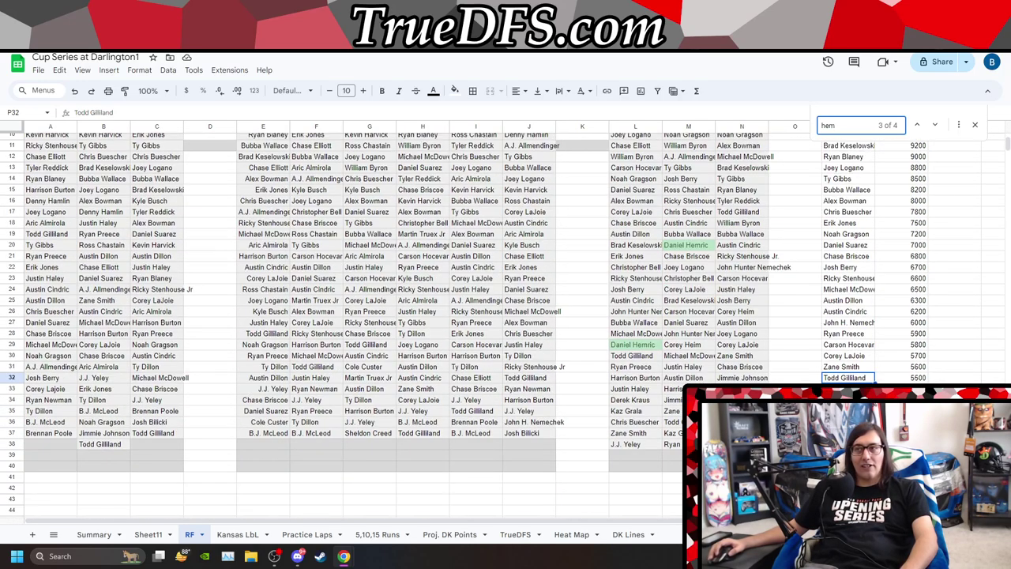
# Search the RF sheet for "kra" to check Derek Kraus's places in the 2024 race columns.
pyautogui.doubleClick(847, 124)
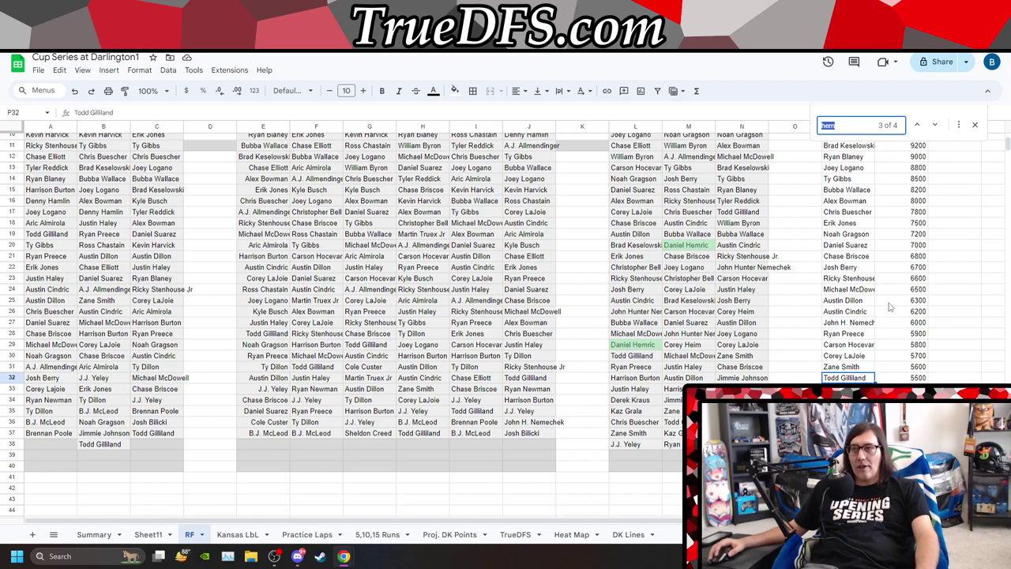
pyautogui.write('kra')
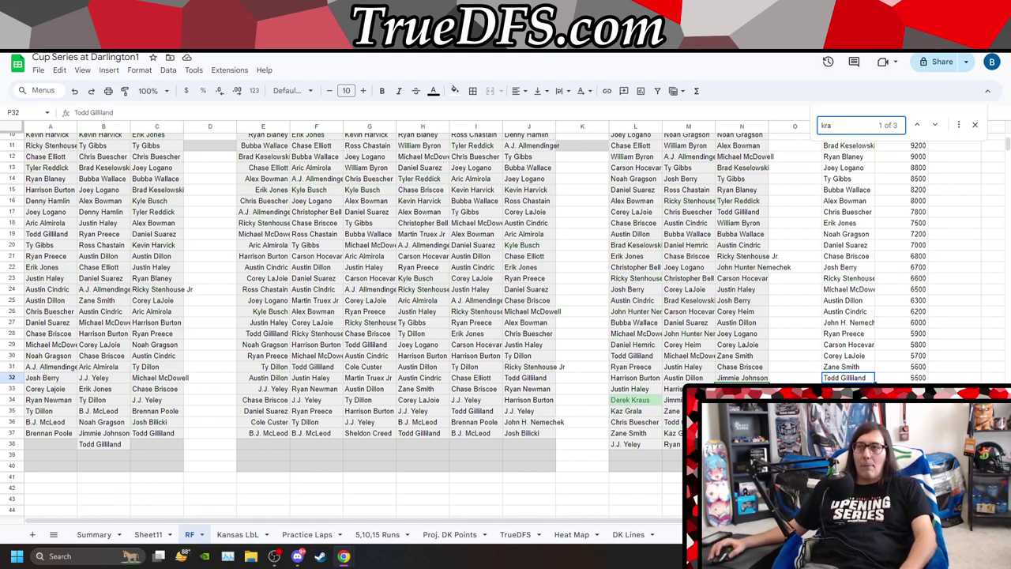
pyautogui.scroll(4, 844, 144)
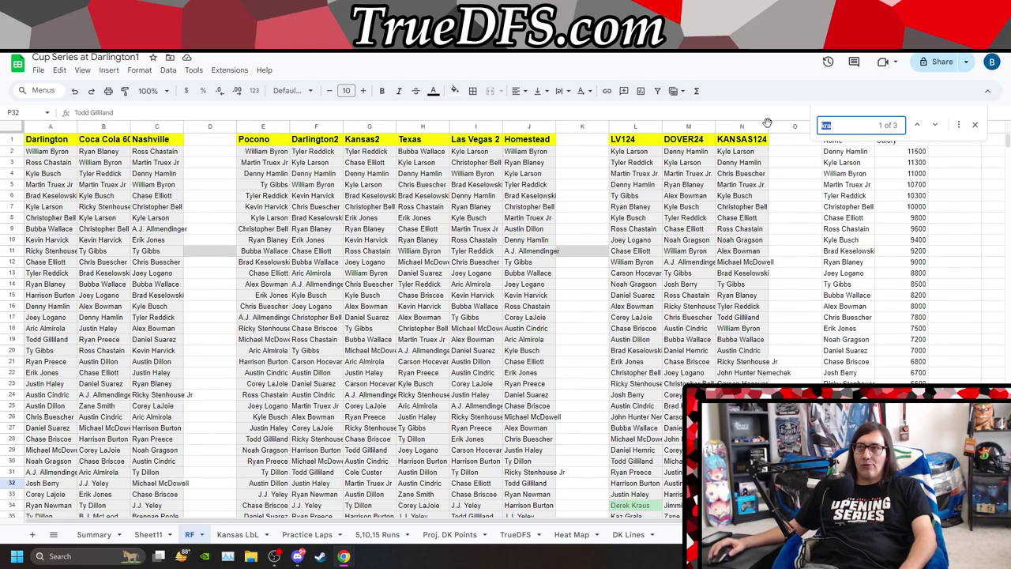
pyautogui.scroll(-4, 733, 247)
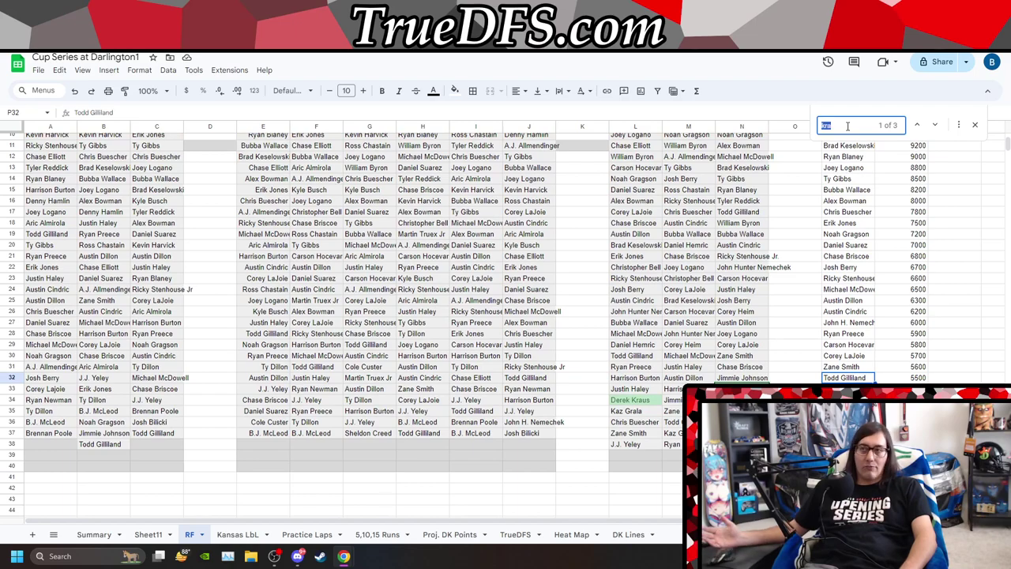
# Search the RF sheet for "kaz" to check Kaz Grala's places, and close the search at the top of the sheet.
pyautogui.write('kaz')
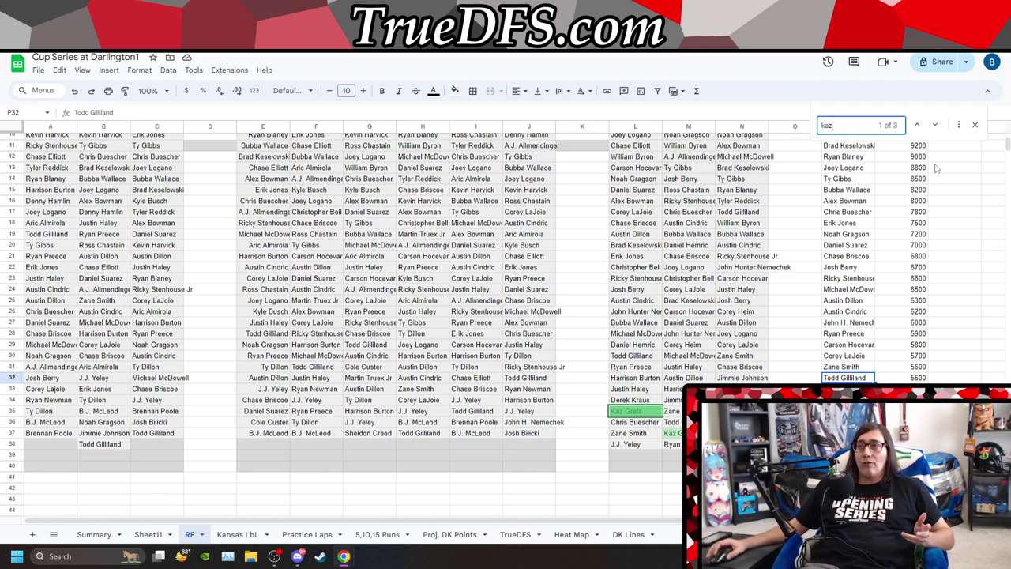
pyautogui.scroll(4, 932, 164)
pyautogui.click(975, 125)
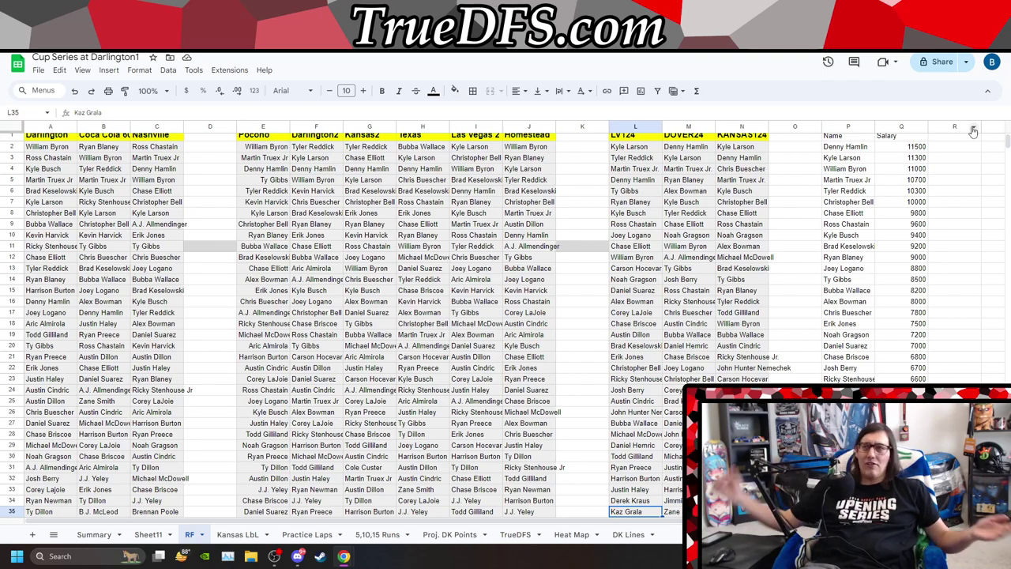
pyautogui.scroll(1, 934, 181)
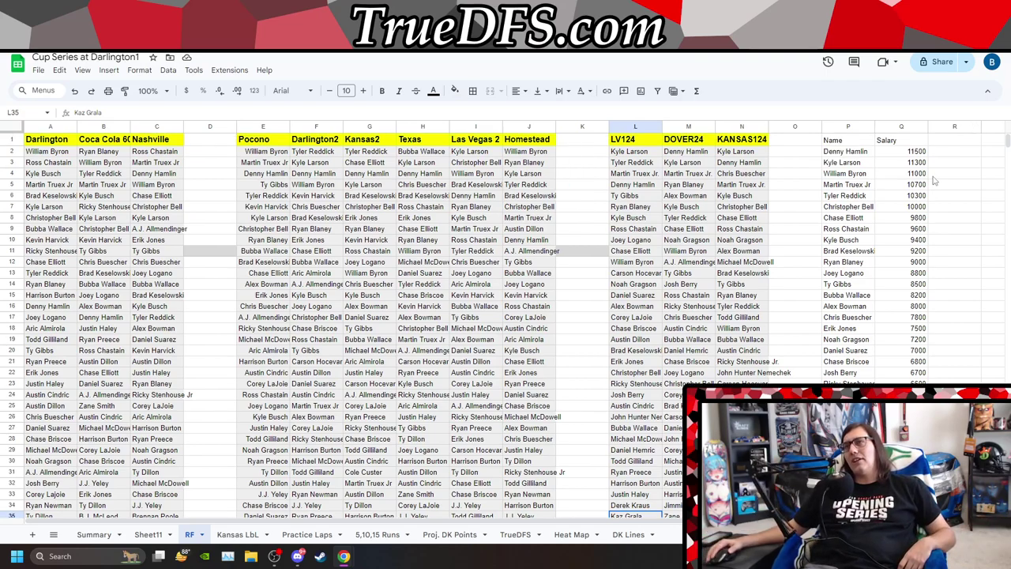